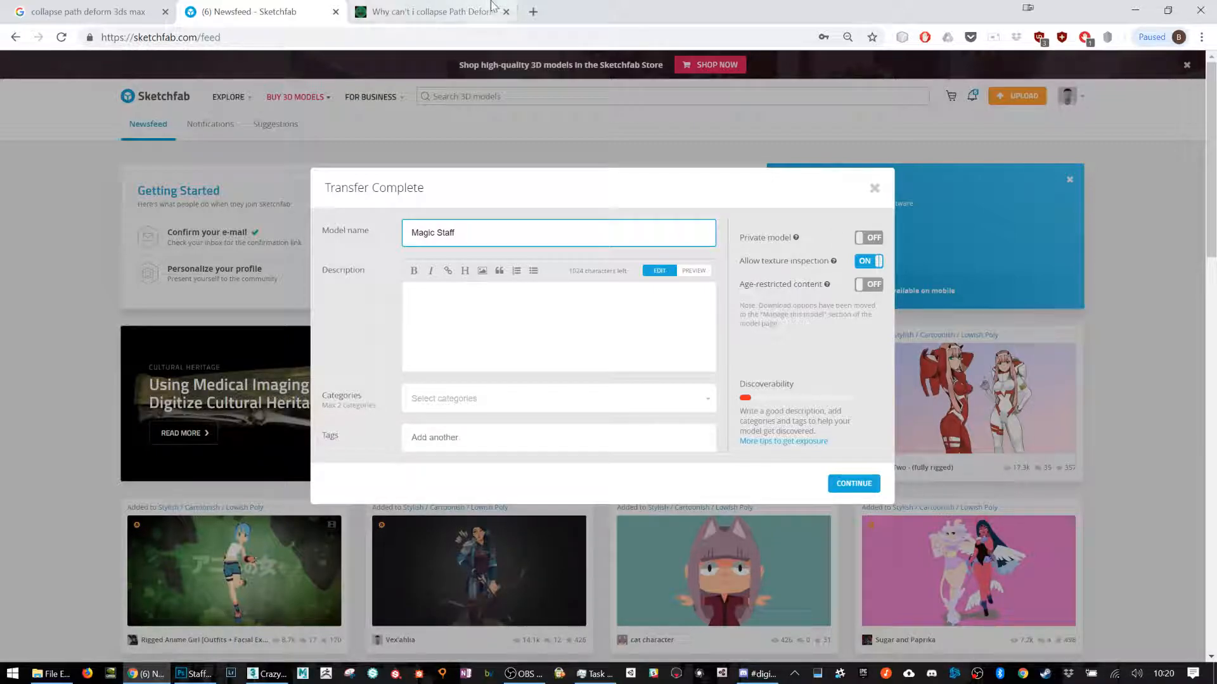
Step: Search the web for "sketchfab education"
left_click(444, 12)
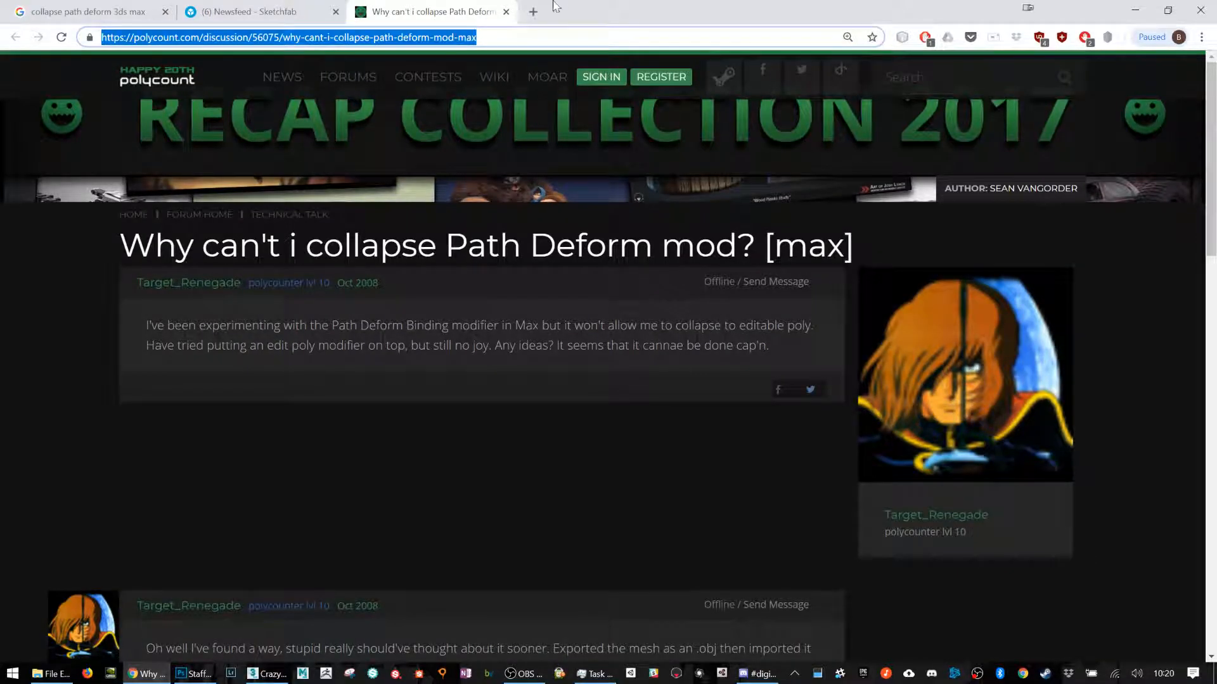
type("sk")
key("Escape")
type("sketc")
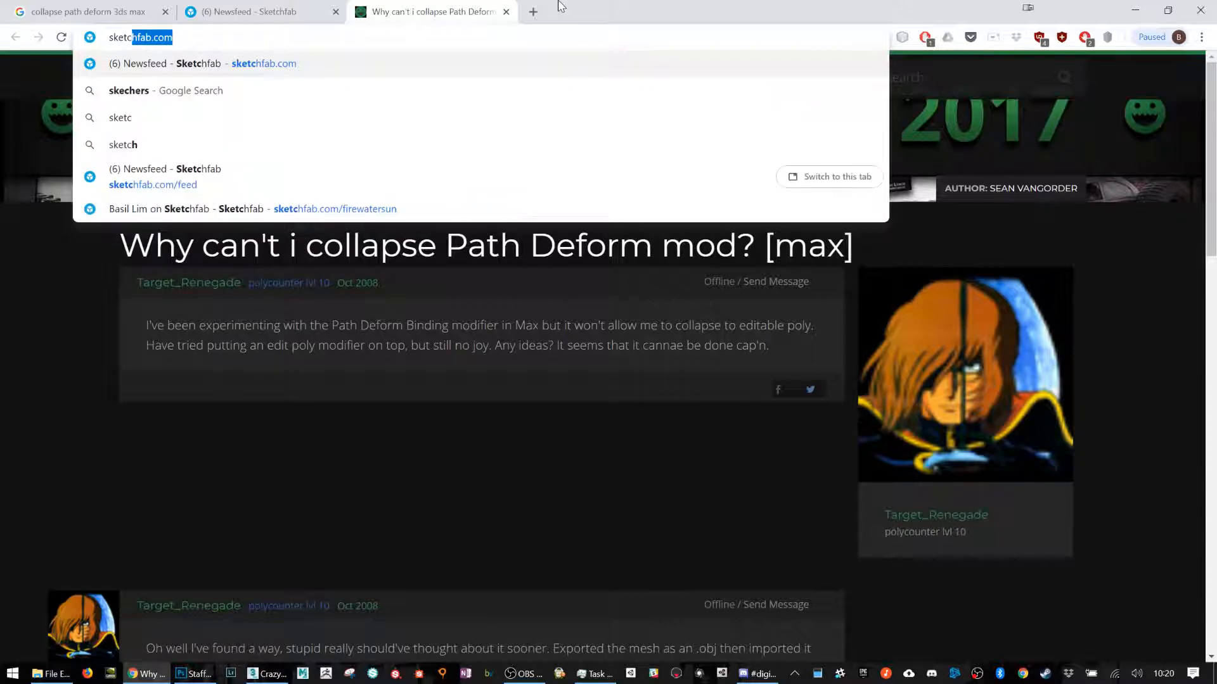
type("hfab")
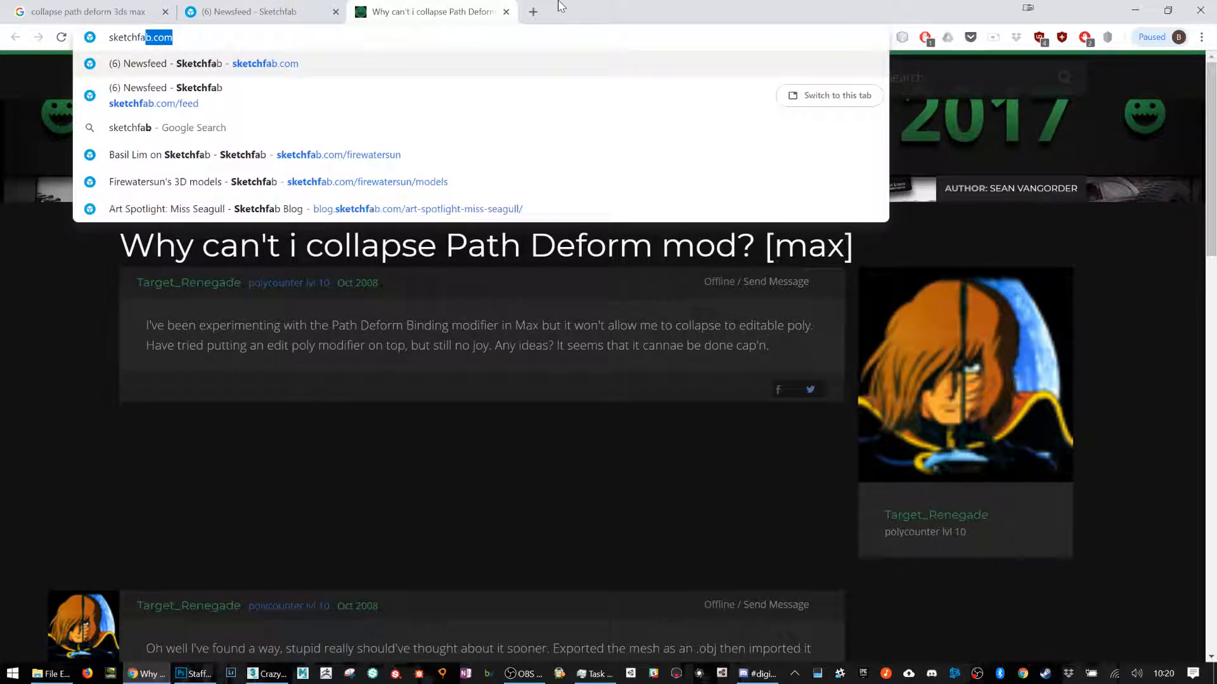
type(" education")
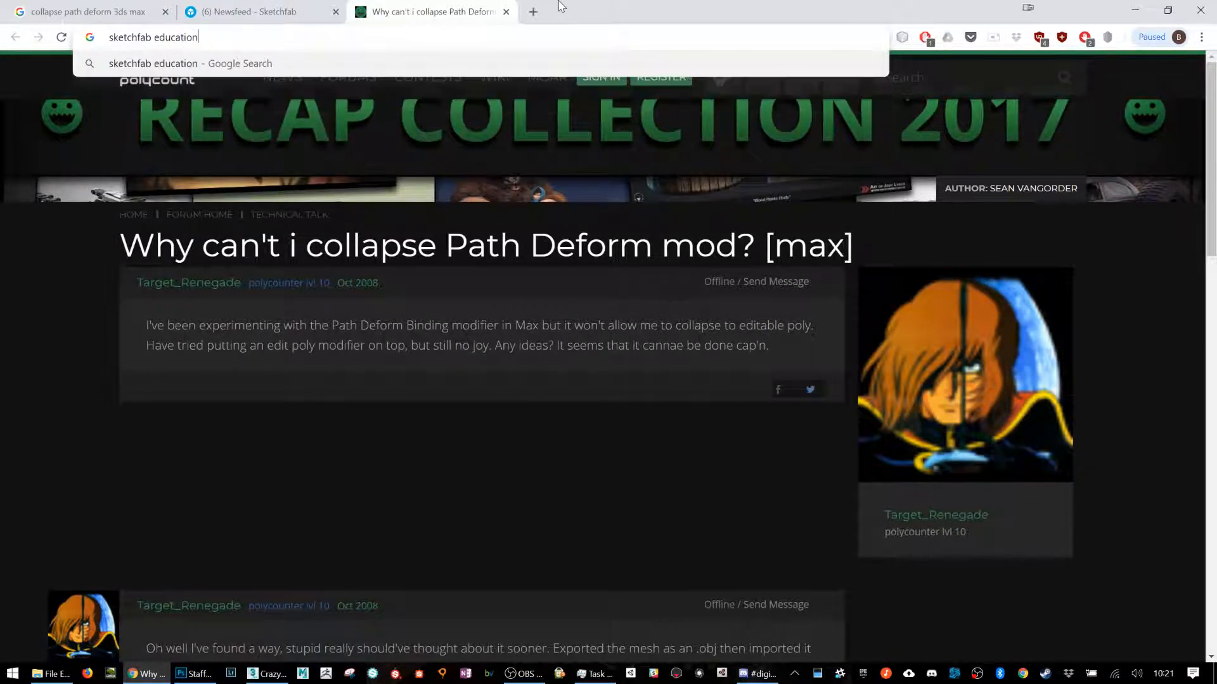
key("Return")
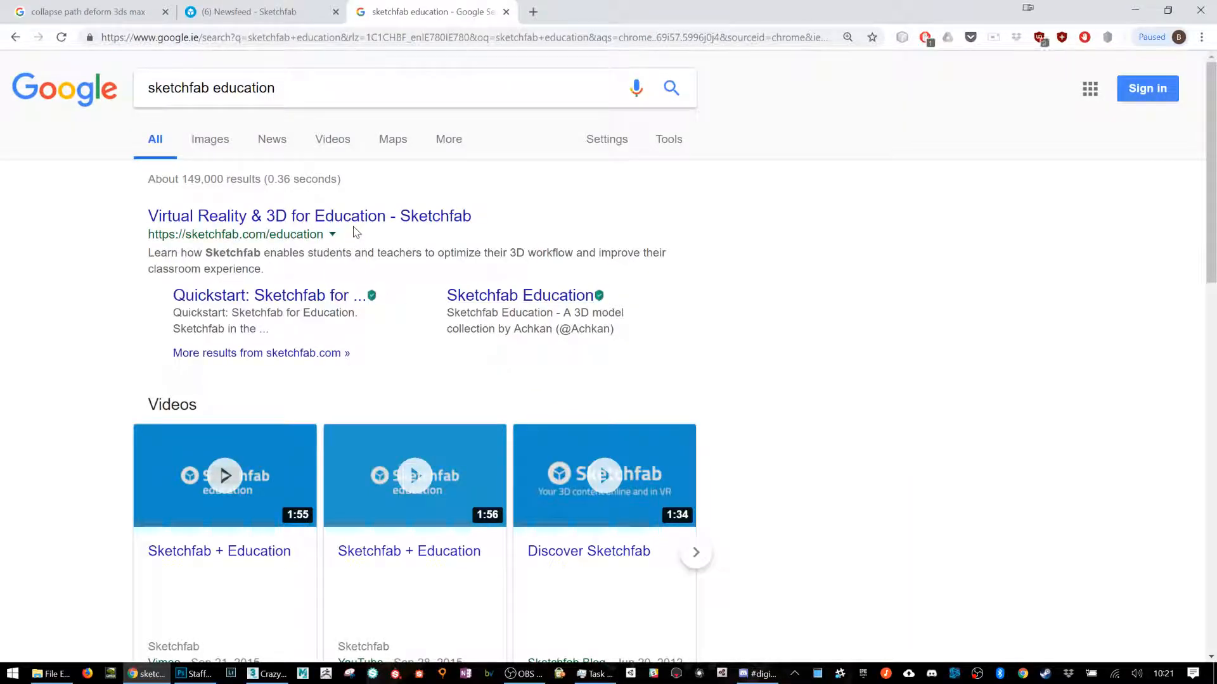
Step: Open the "Free PRO Plan for Students! Huzzah!" article and bring up its sketchfab.com/education link in a separate tab
scroll(358, 253, "down", 1)
scroll(358, 253, "down", 4)
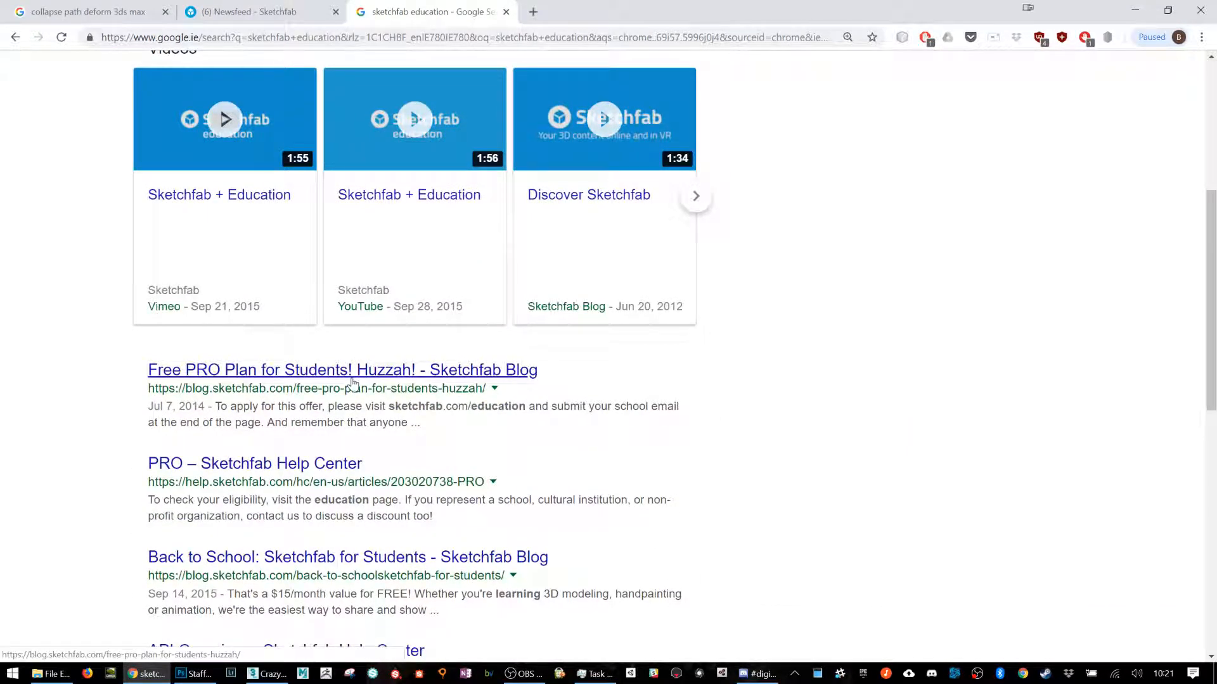
left_click(256, 374)
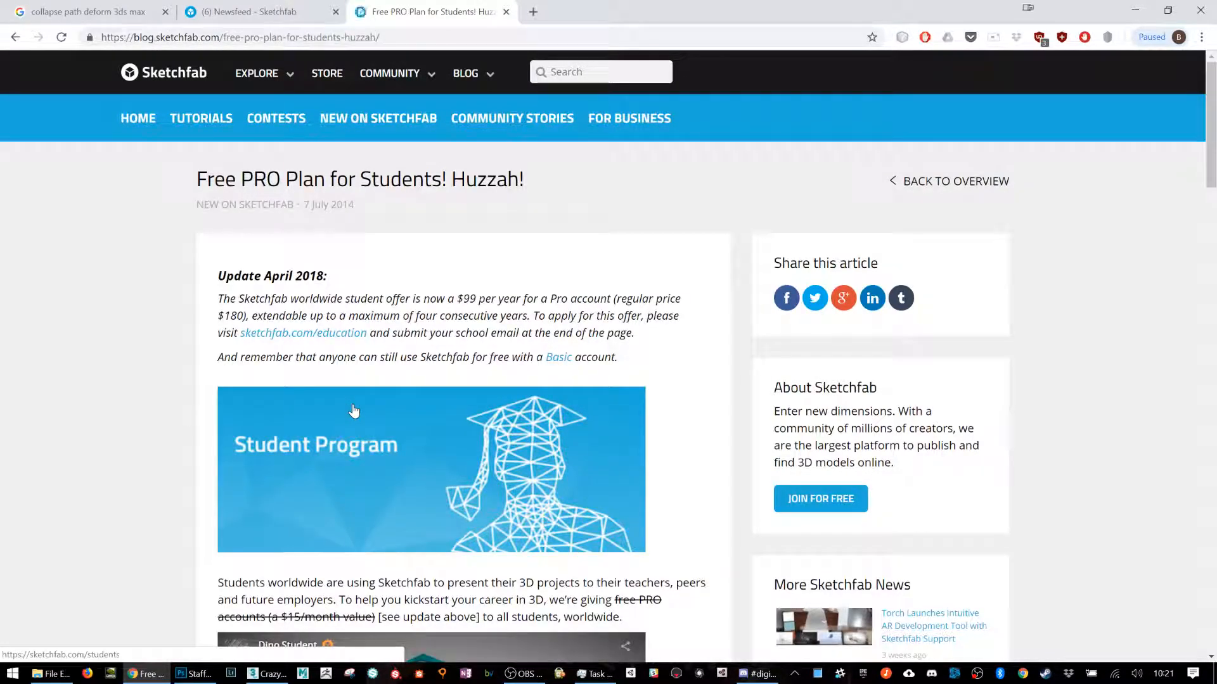
middle_click(312, 341)
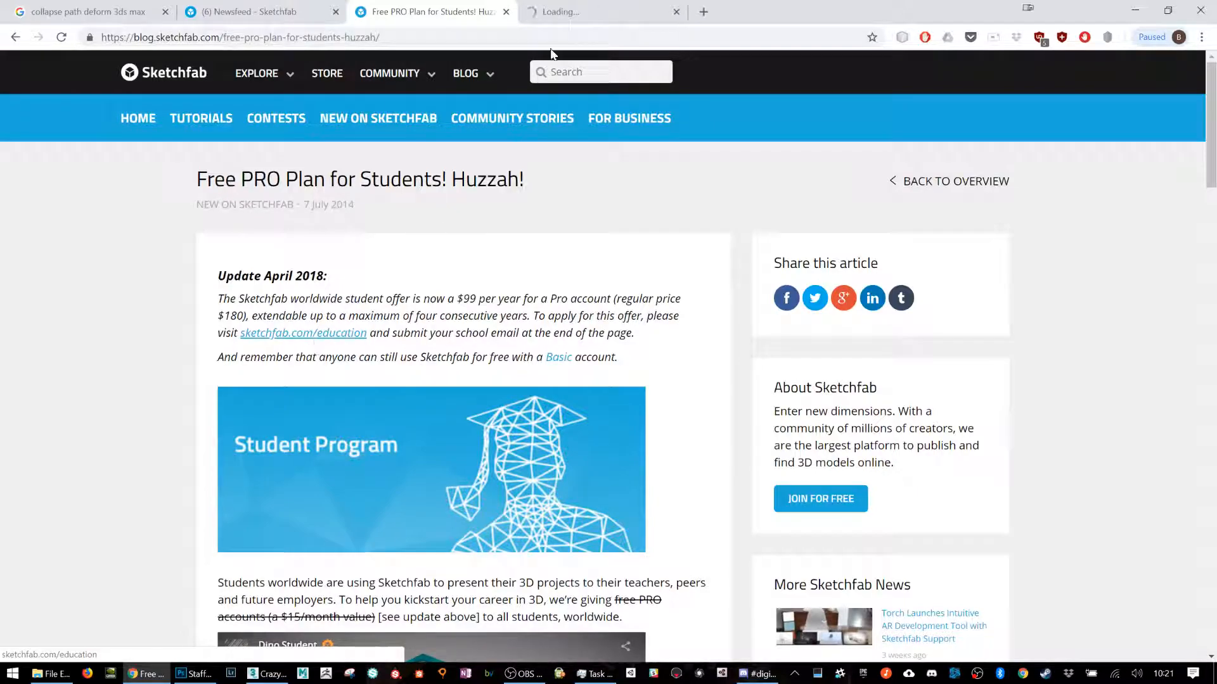
left_click(606, 9)
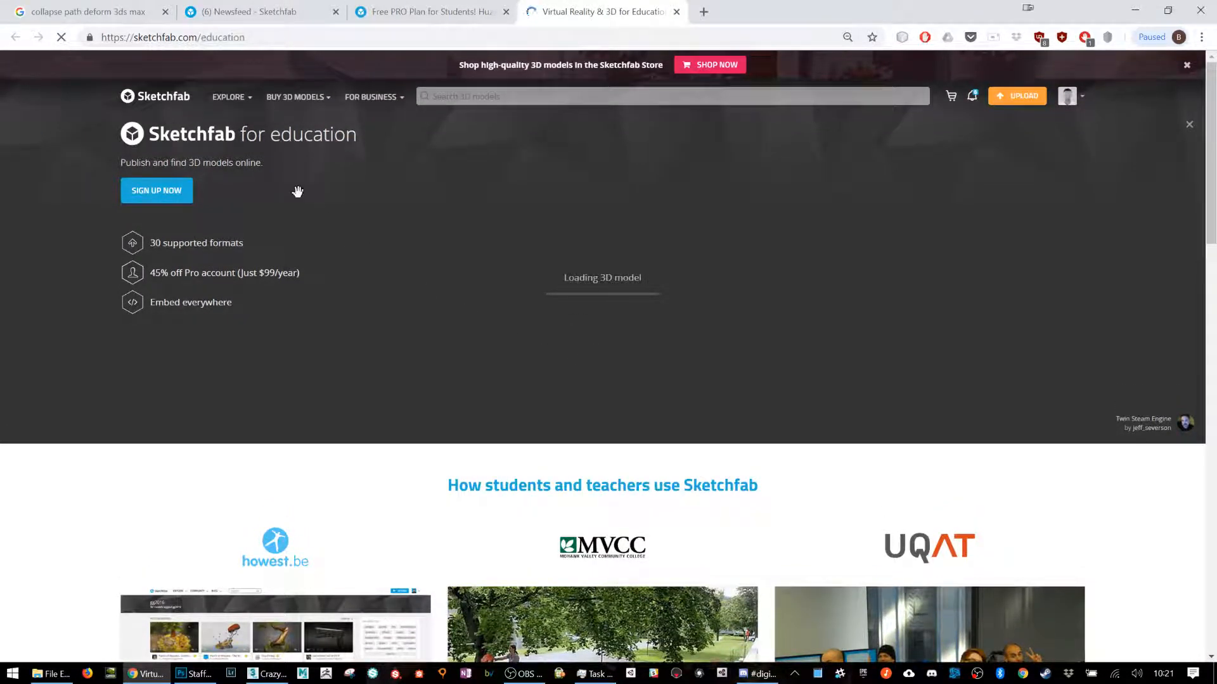
Step: Look through the Sketchfab education page, including the school e-mail eligibility check for a discounted PRO account
scroll(312, 206, "down", 3)
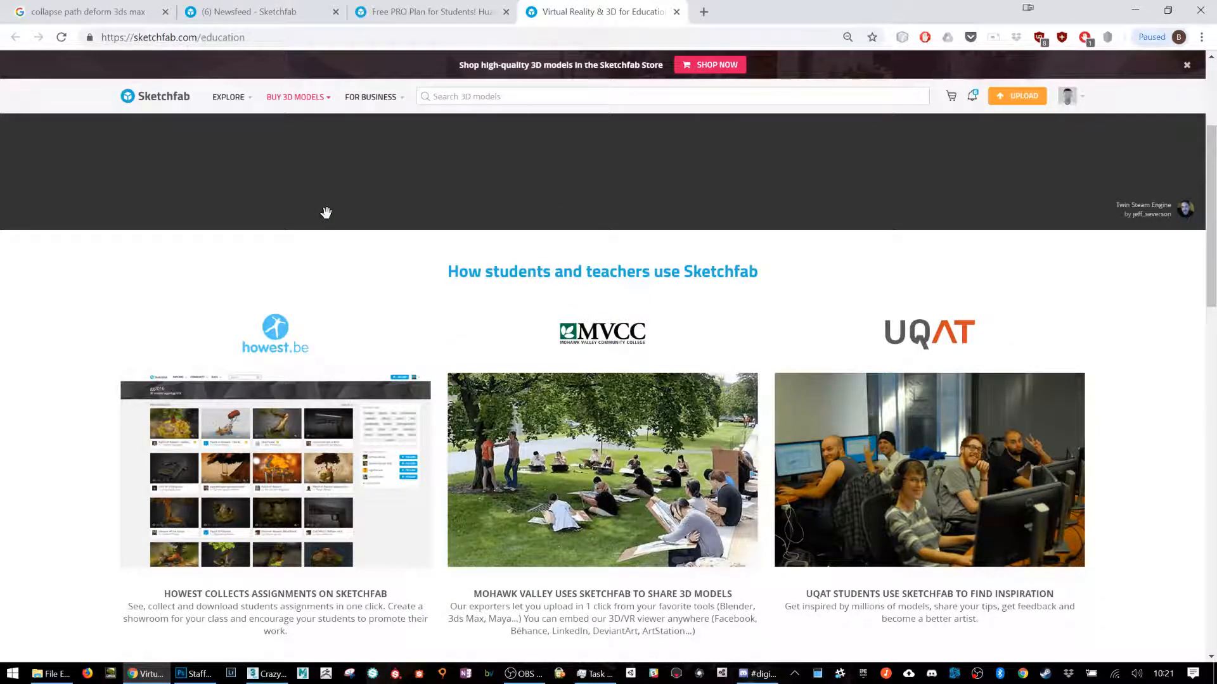
scroll(328, 217, "down", 10)
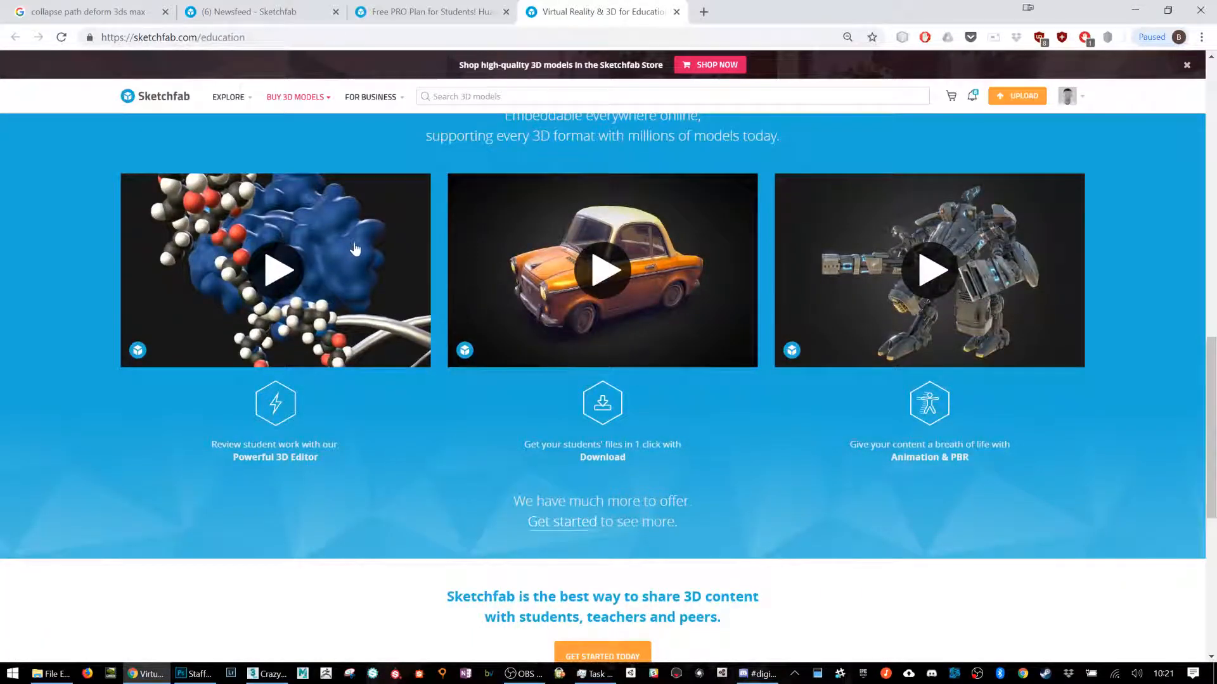
scroll(355, 251, "down", 2)
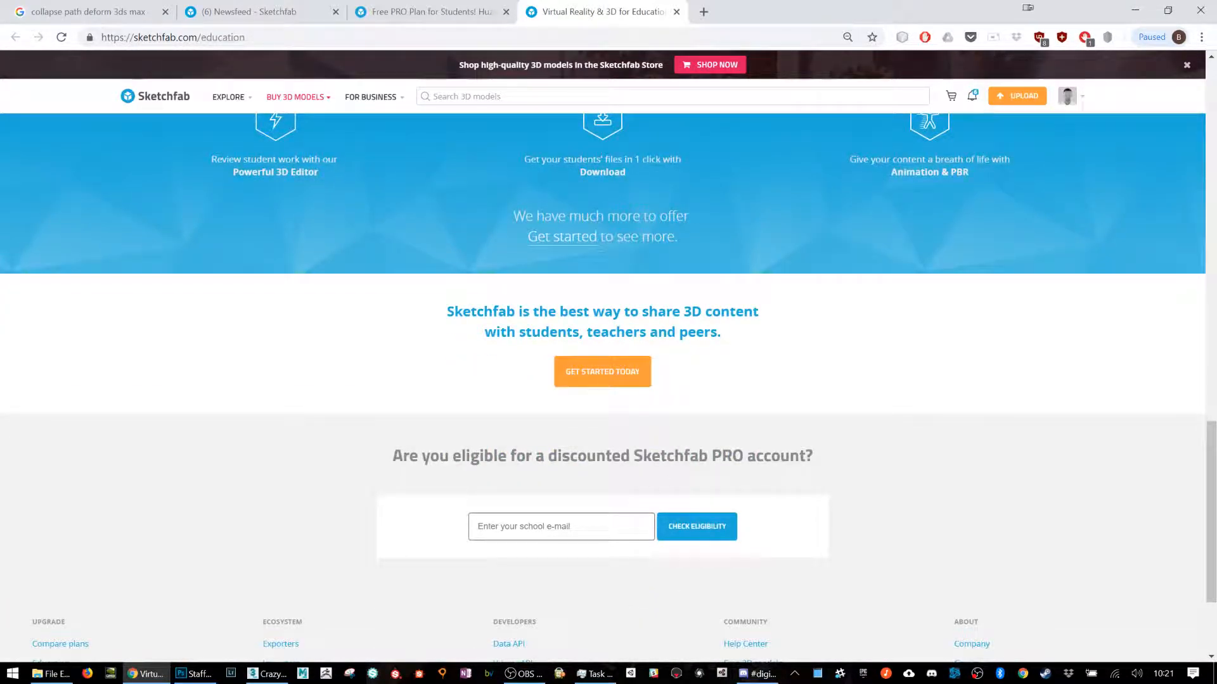
left_click(560, 527)
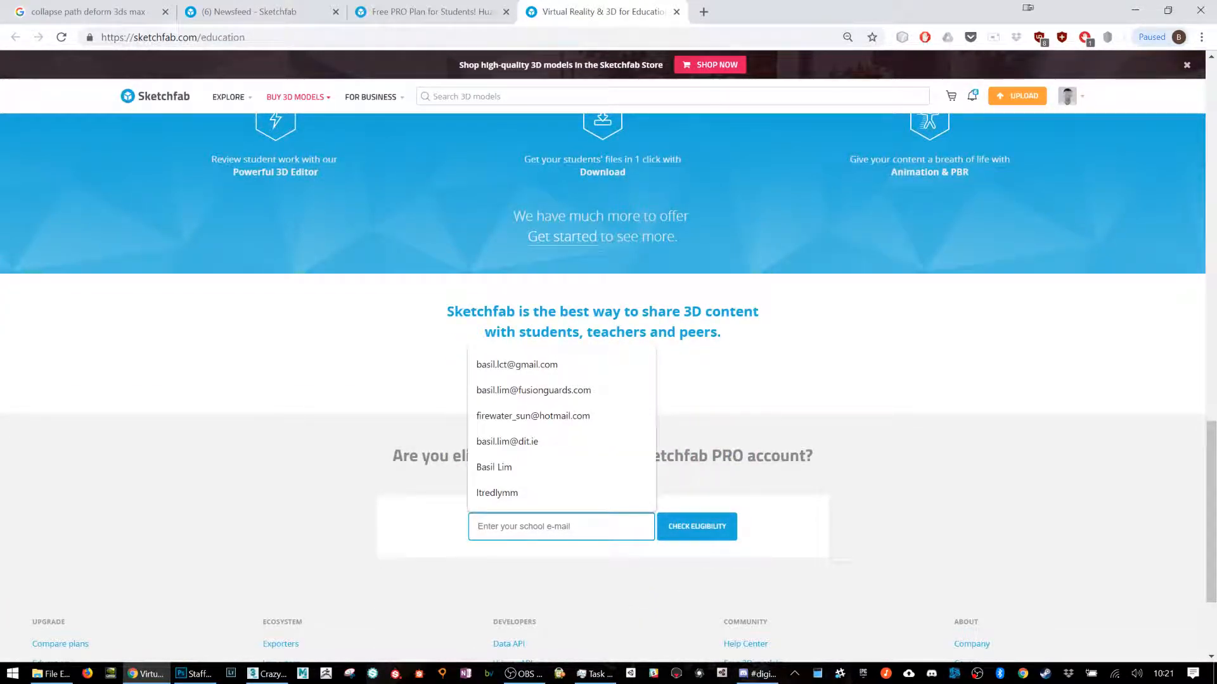
left_click(850, 415)
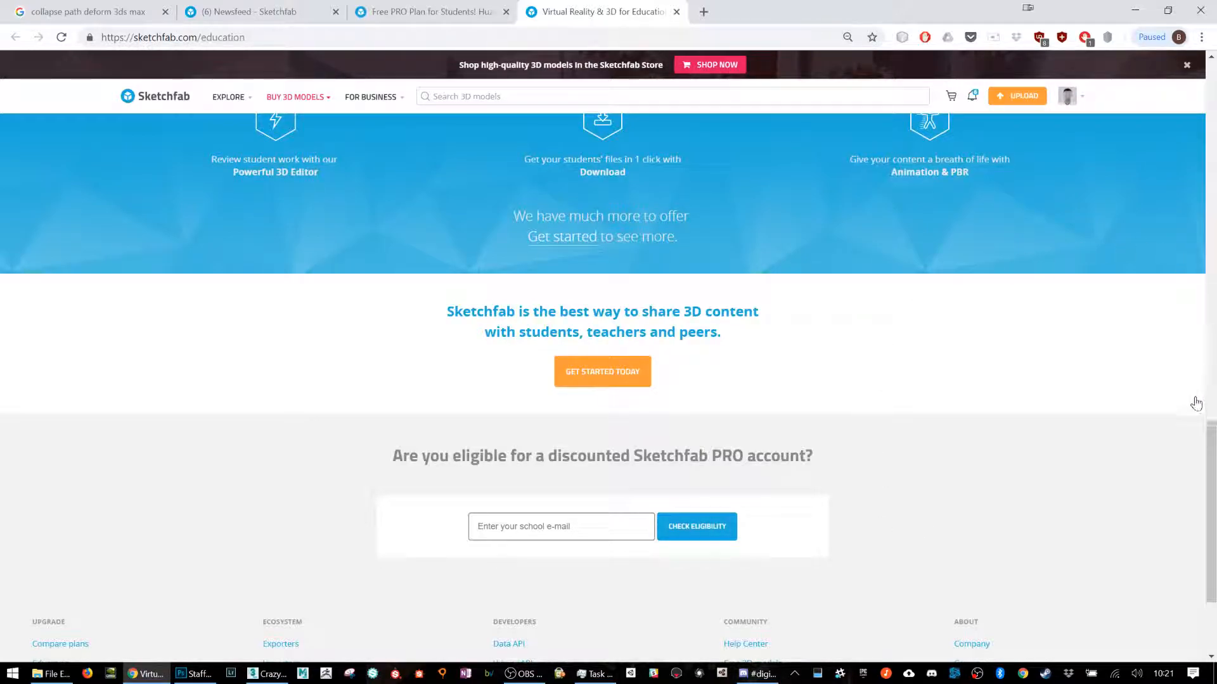
scroll(1209, 442, "up", 10)
scroll(1208, 441, "up", 5)
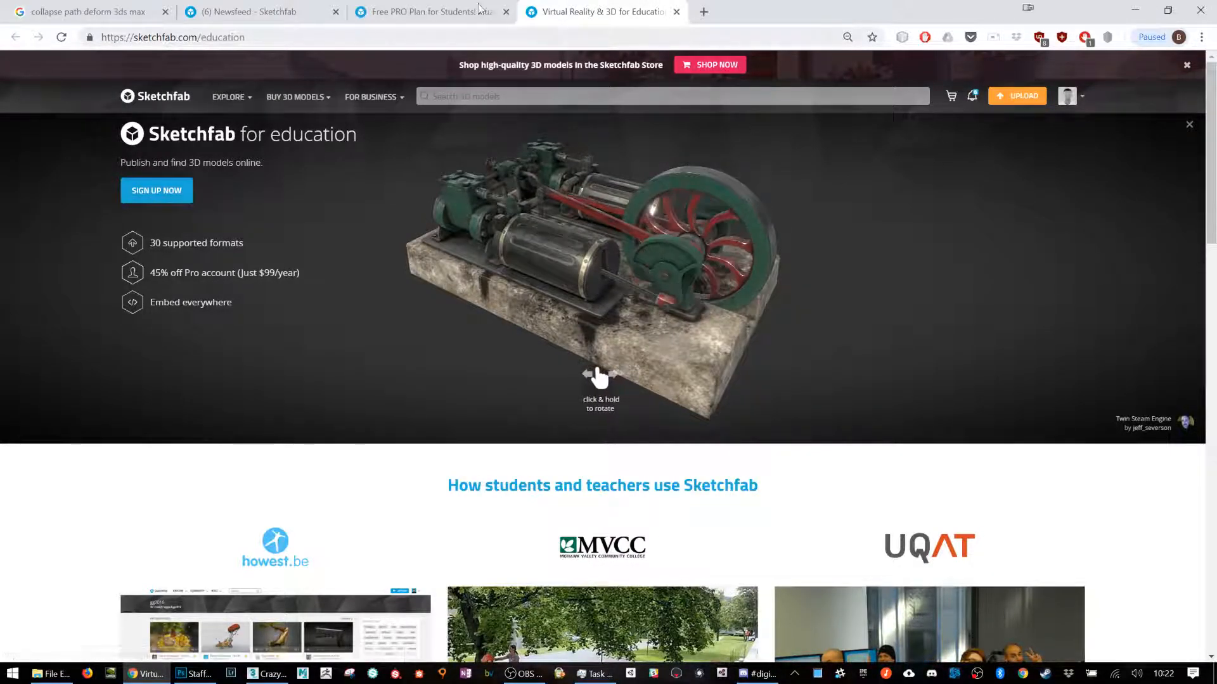
Step: Read through the student PRO plan article, covering the updated offer and the list of PRO account features
left_click(256, 8)
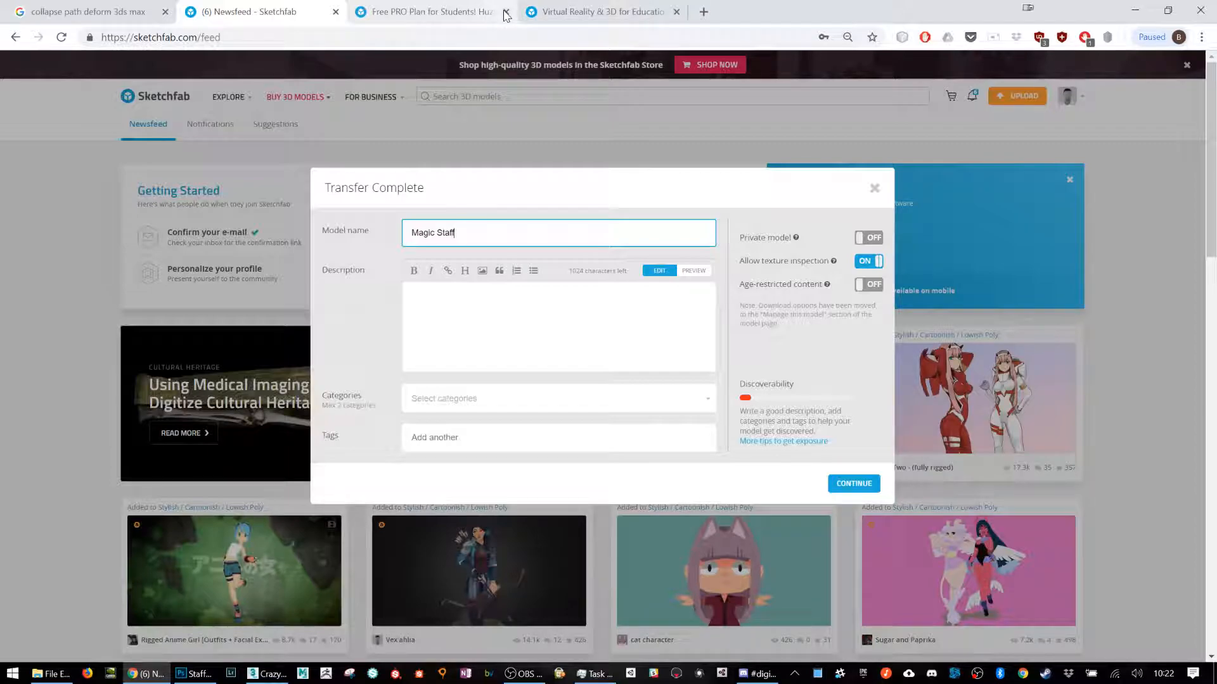
left_click(461, 14)
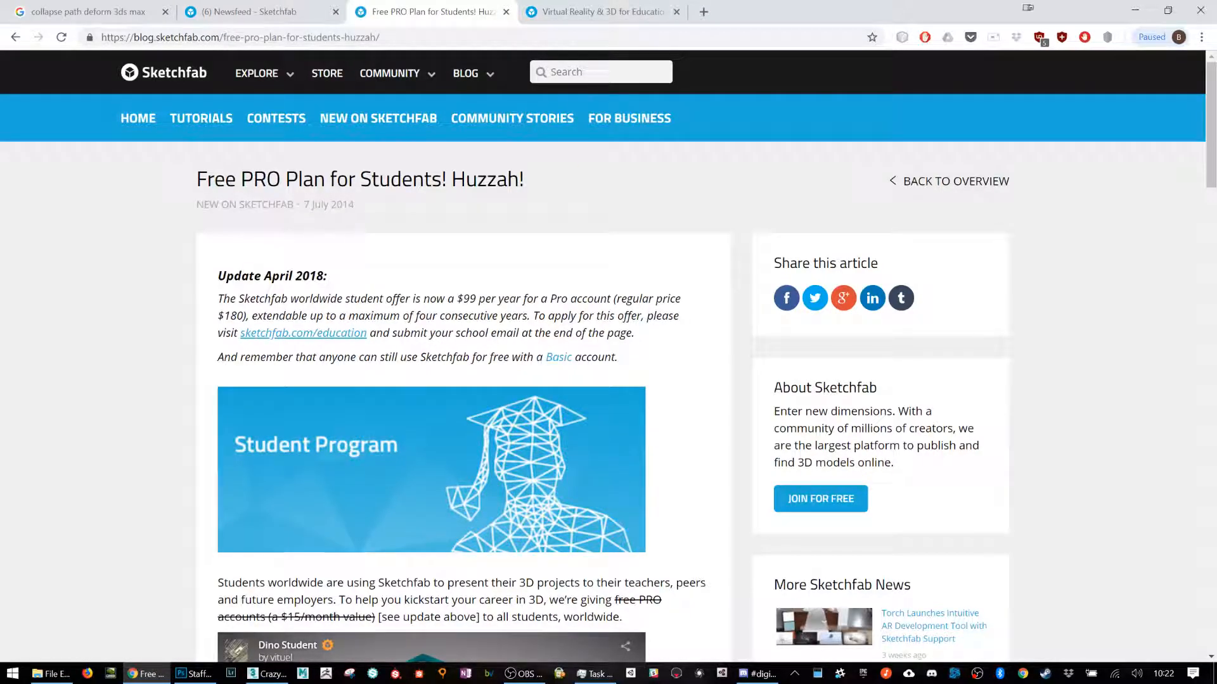
scroll(403, 241, "down", 1)
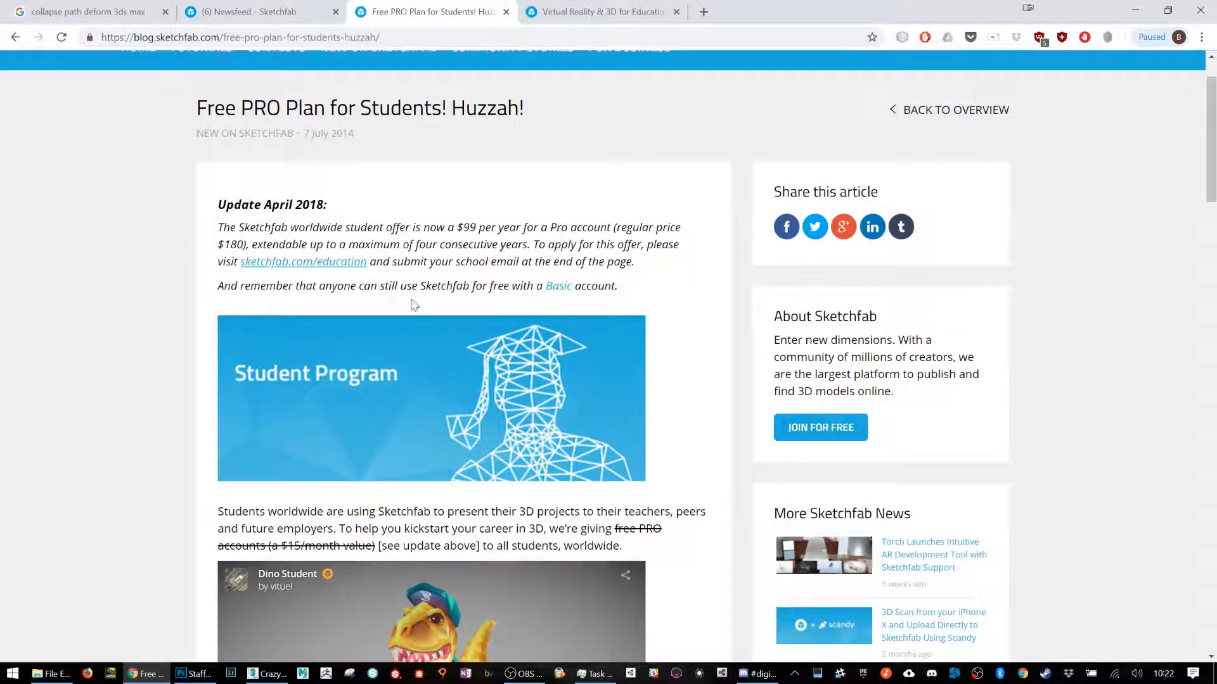
scroll(418, 305, "down", 5)
scroll(709, 324, "down", 4)
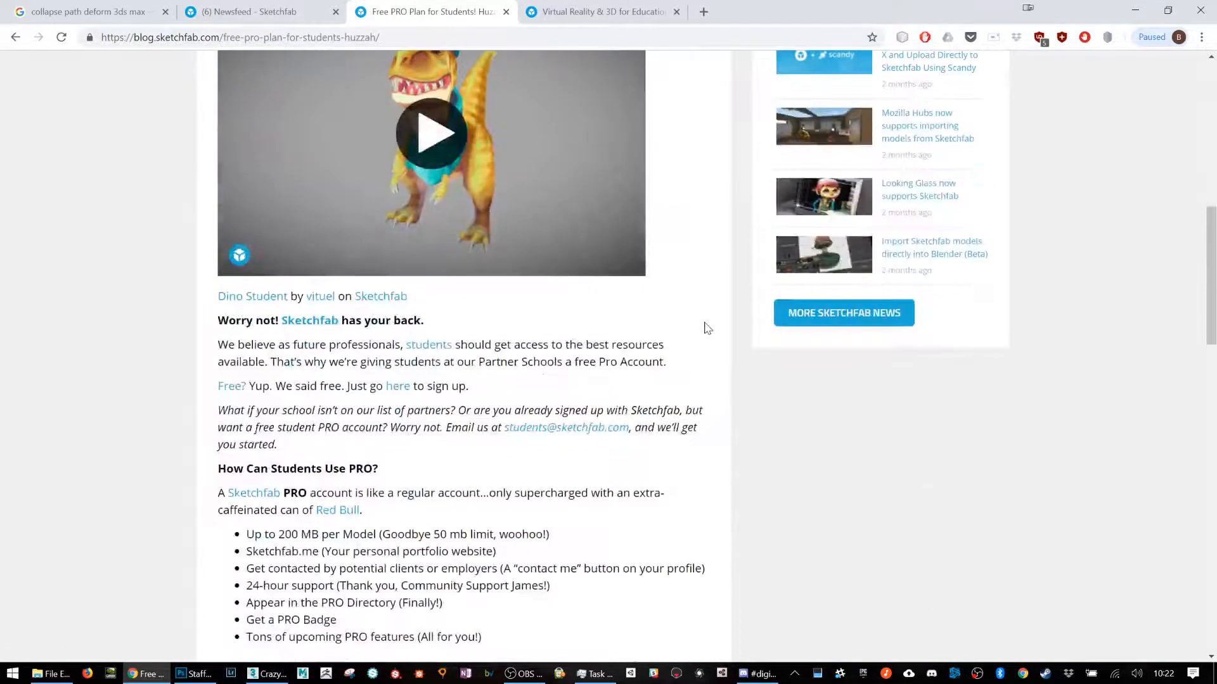
scroll(707, 327, "down", 3)
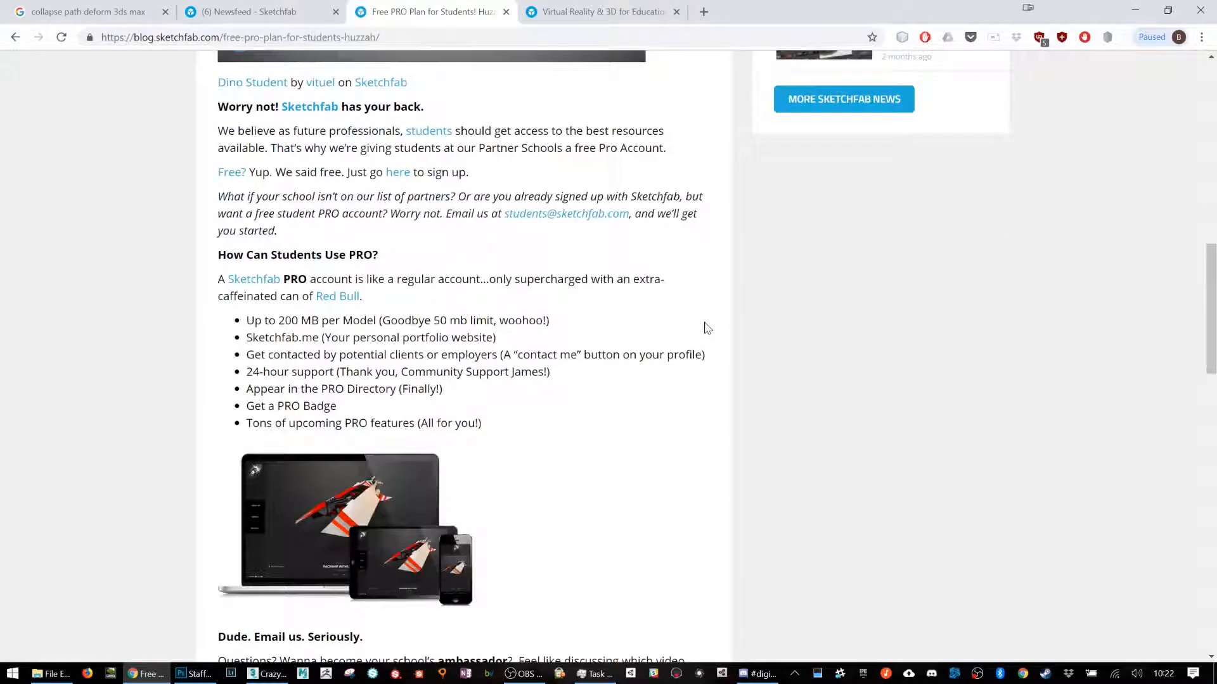
scroll(707, 327, "up", 12)
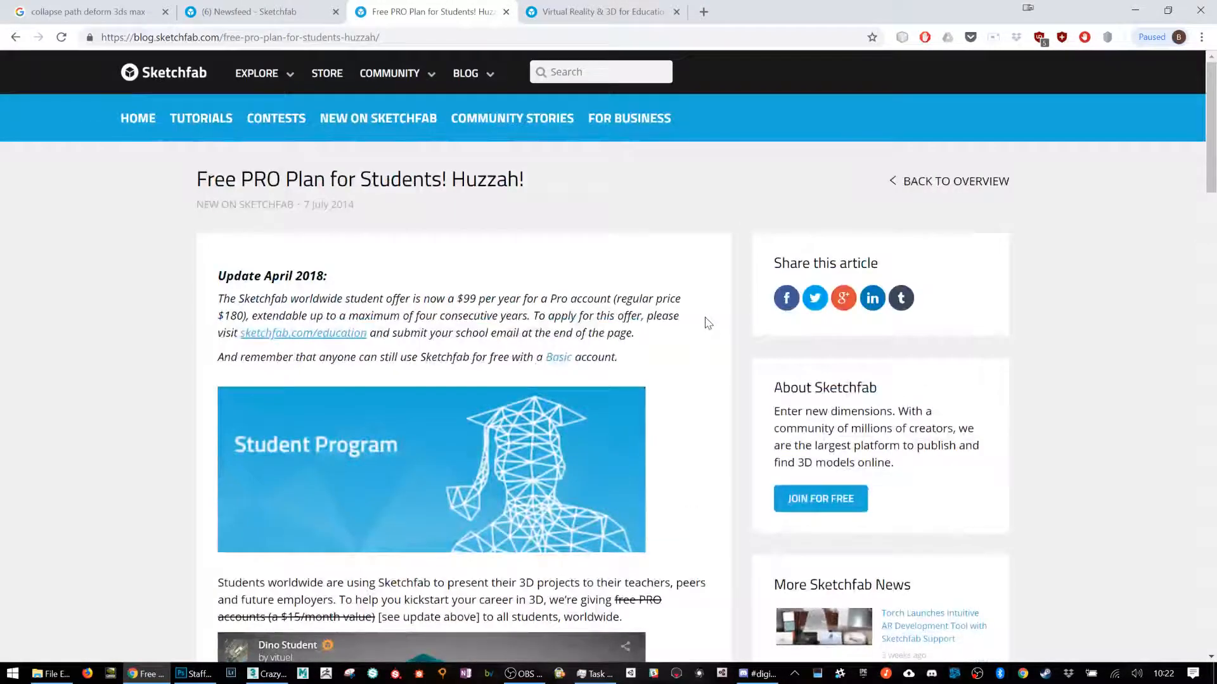
scroll(708, 324, "down", 20)
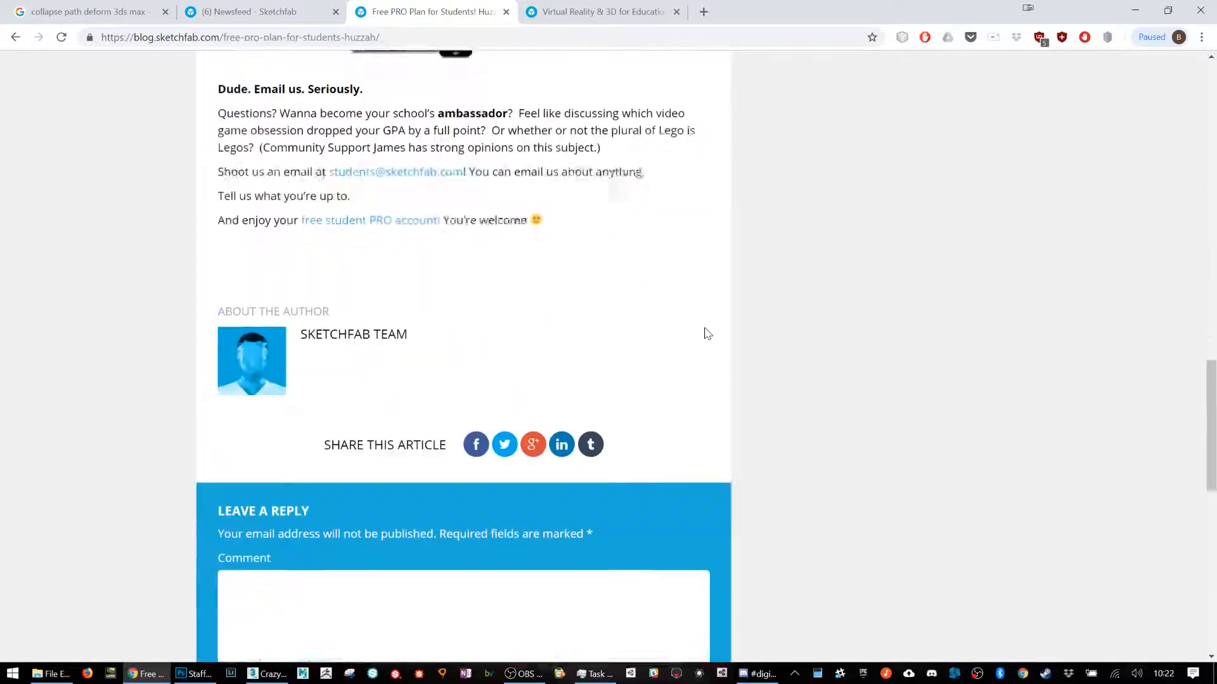
scroll(707, 334, "up", 3)
scroll(708, 334, "up", 15)
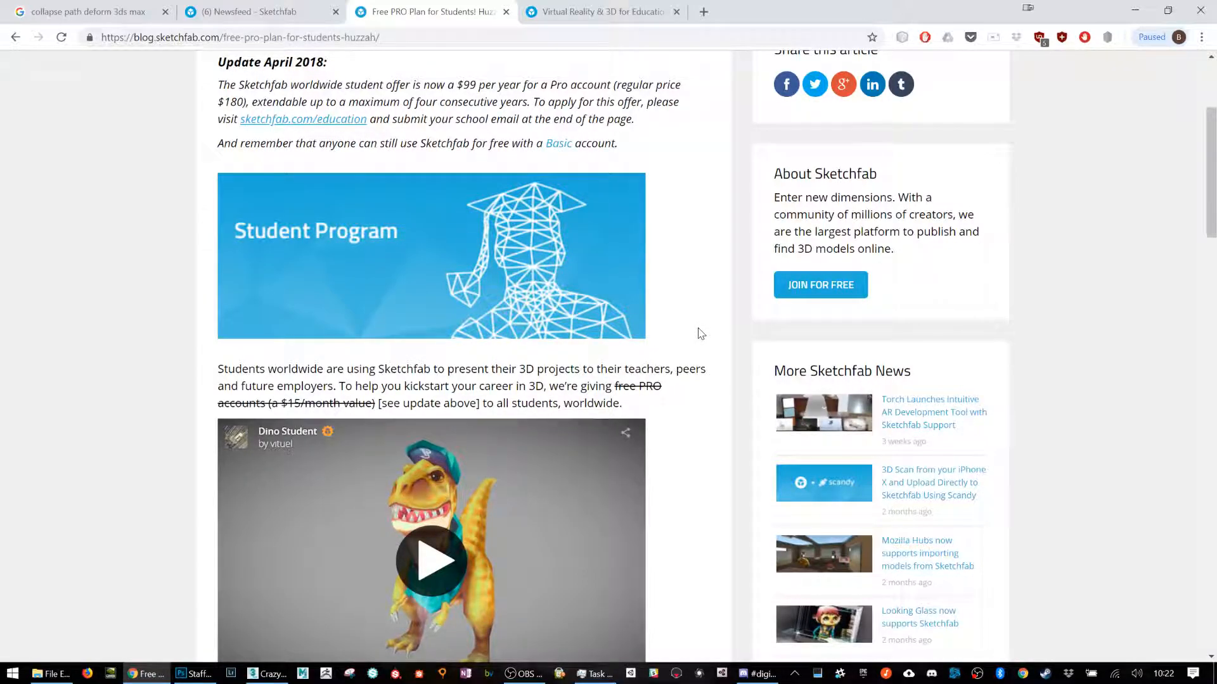
Step: Return to the Magic Staff upload form, turn its private model option on and switch it back off
left_click(260, 12)
left_click(865, 240)
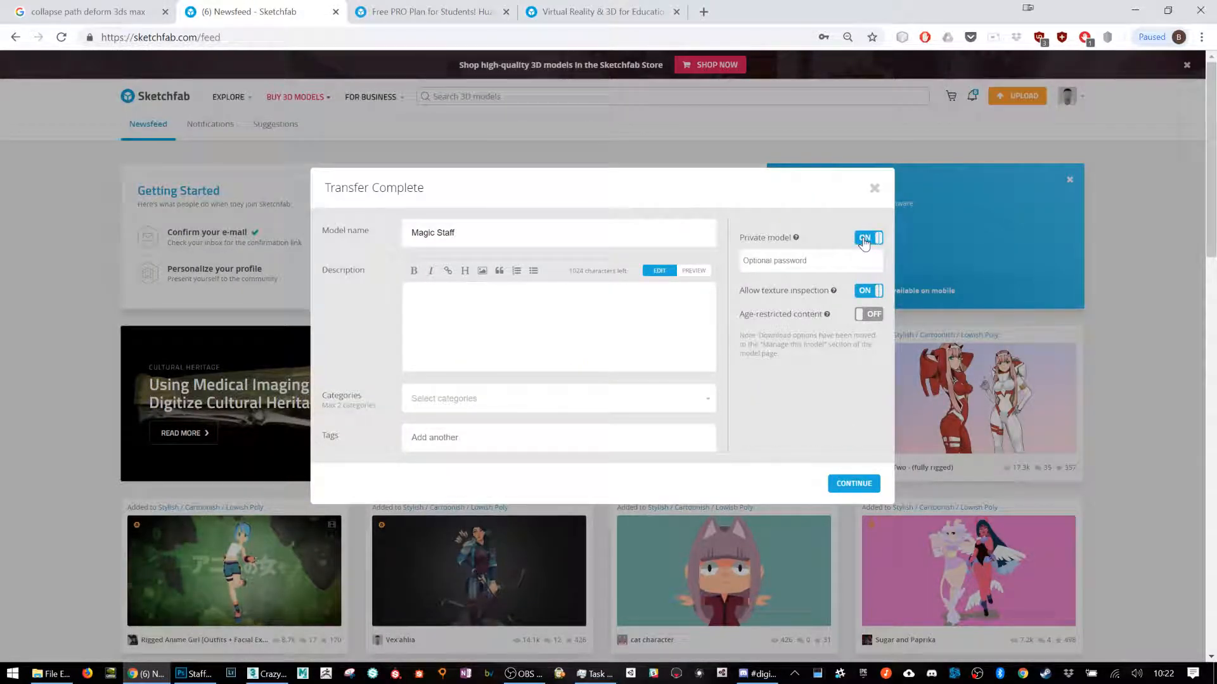
left_click(865, 240)
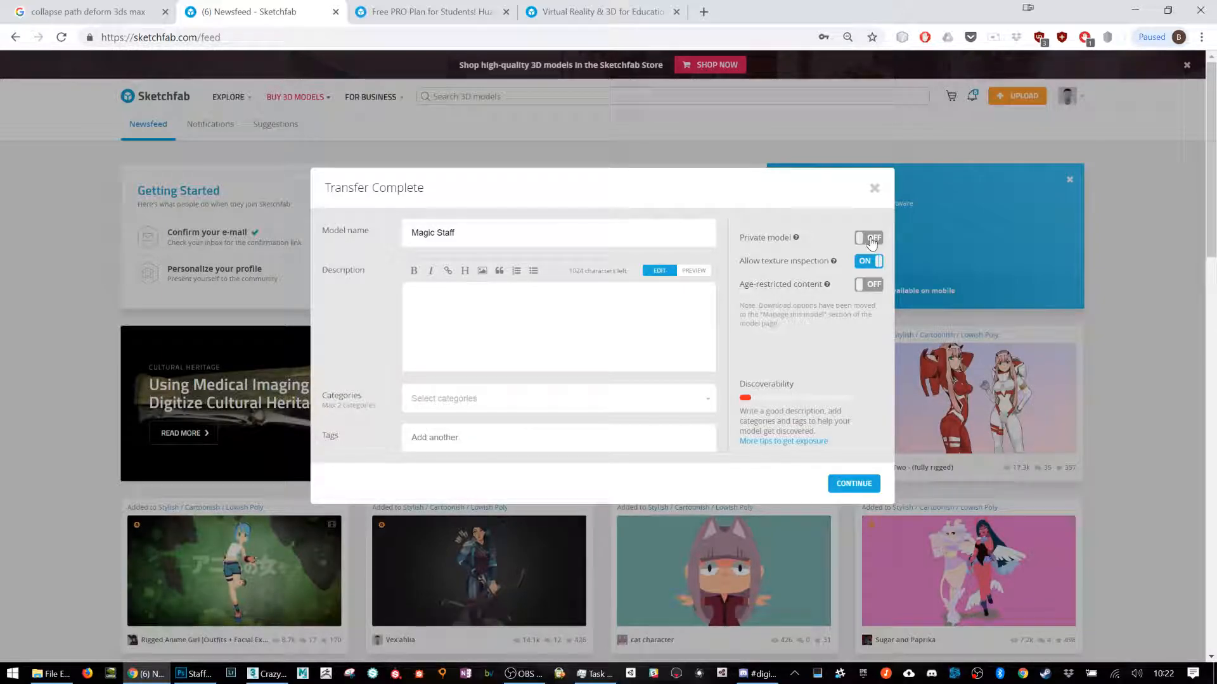
Step: Check the student PRO offer article once more and continue the Magic Staff upload with its description left blank
left_click(485, 12)
scroll(527, 257, "up", 2)
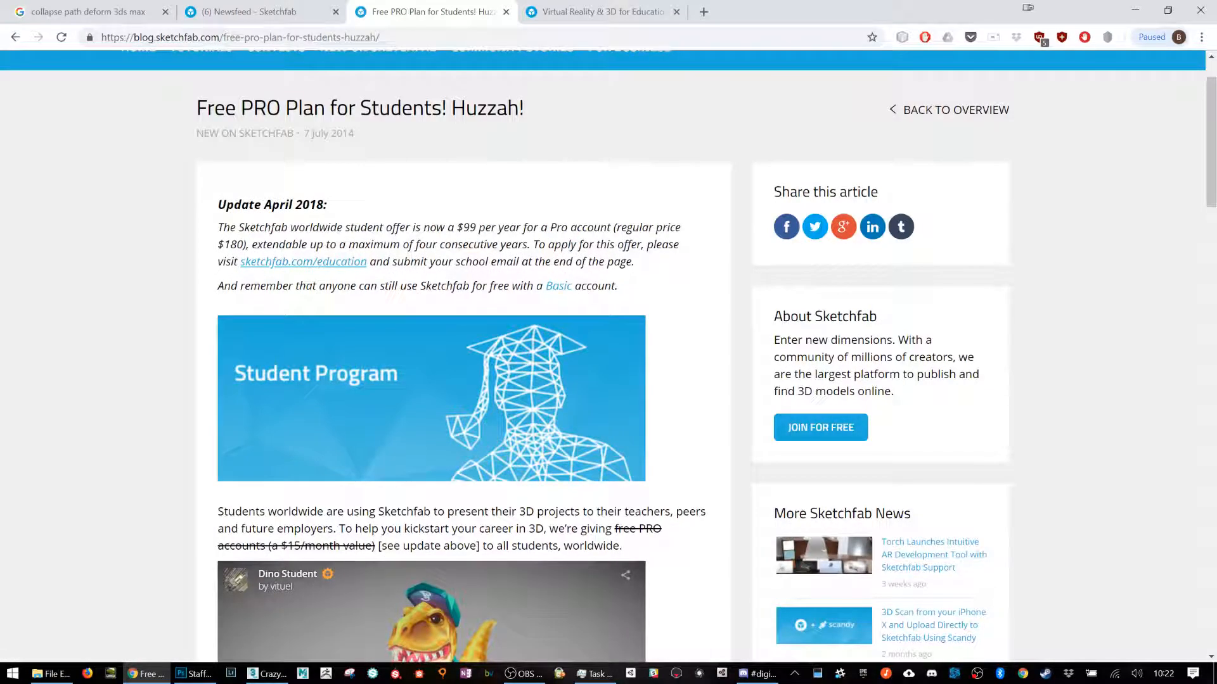
left_click(254, 11)
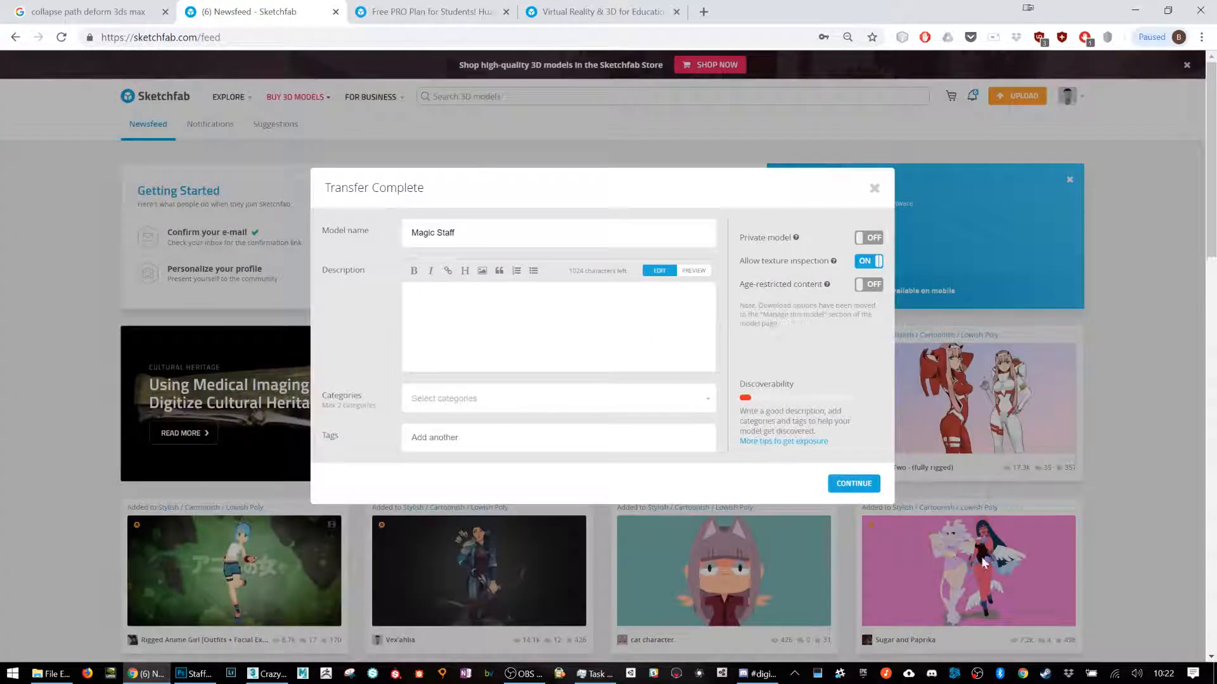
left_click(518, 317)
left_click(849, 483)
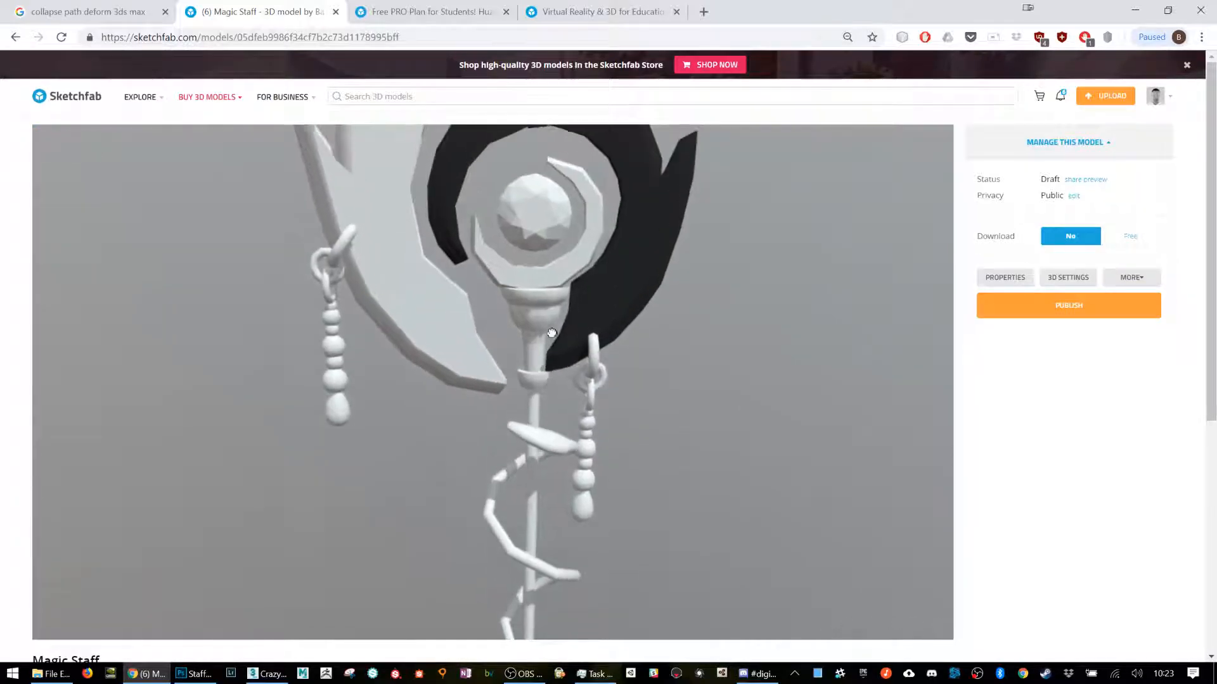
Step: Inspect the whole uploaded staff model and open its 3D settings for editing
left_click_drag(546, 275, 584, 310)
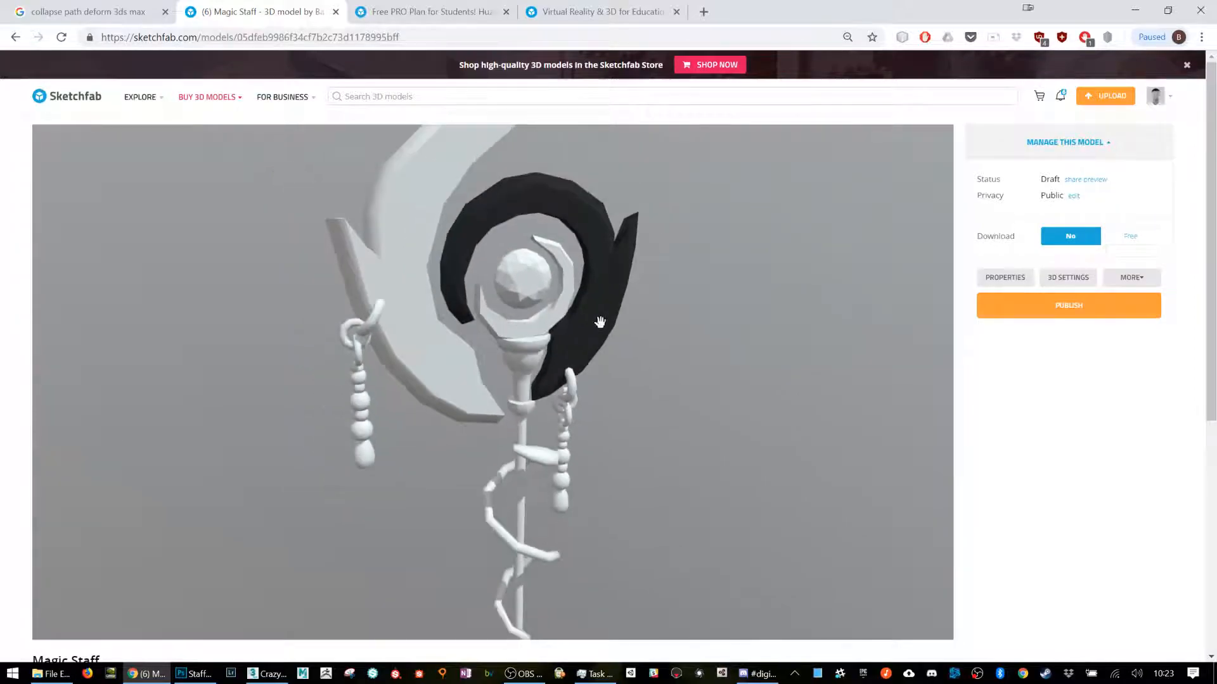
scroll(570, 374, "down", 5)
left_click_drag(547, 432, 553, 359)
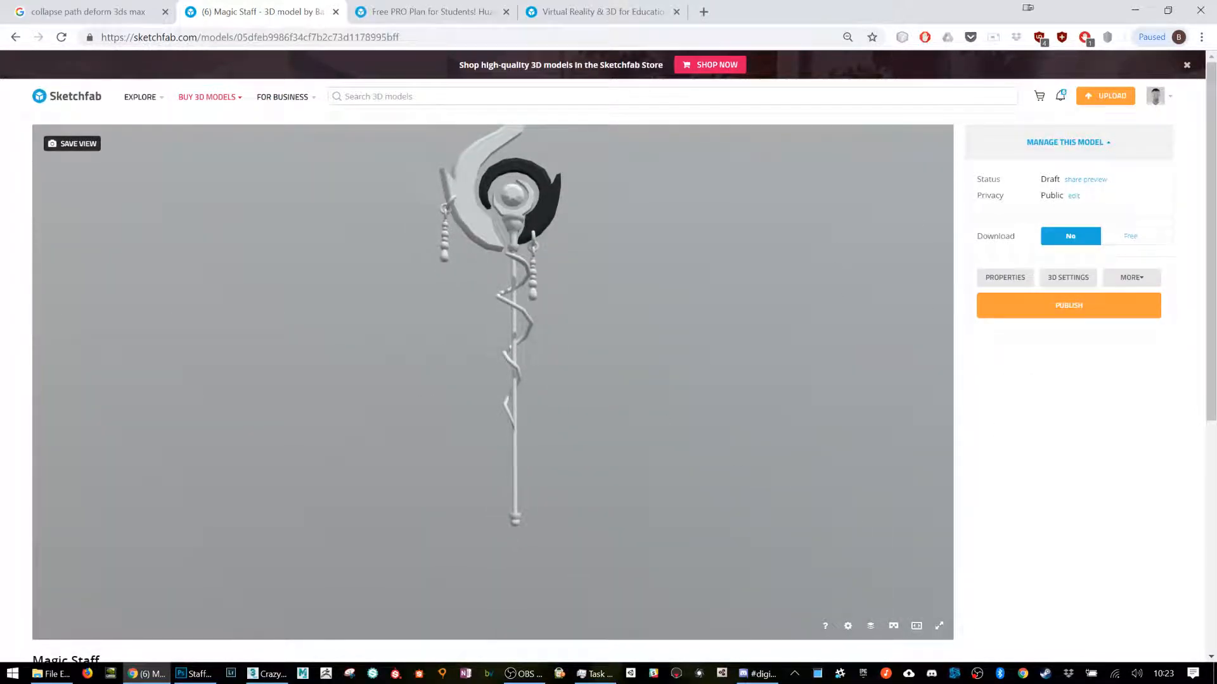
left_click(1109, 148)
left_click(1110, 148)
left_click(1085, 277)
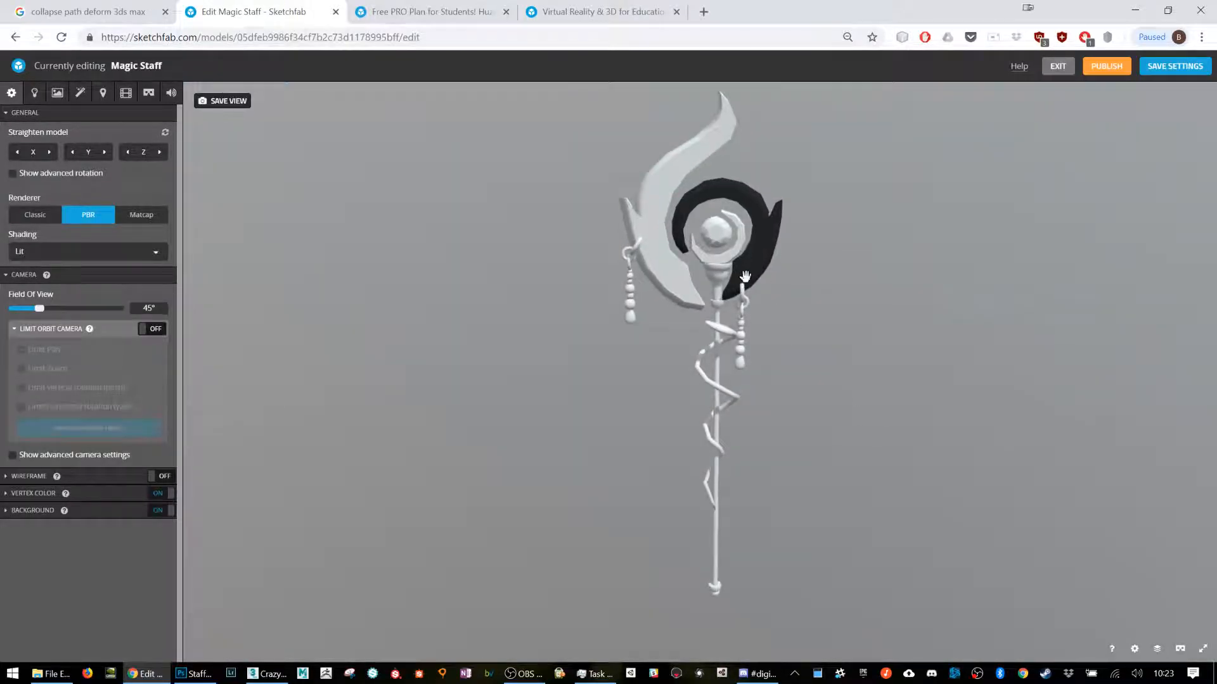
Step: Import StaffTexture.png as the base color texture of the 03 - Default material
left_click(52, 93)
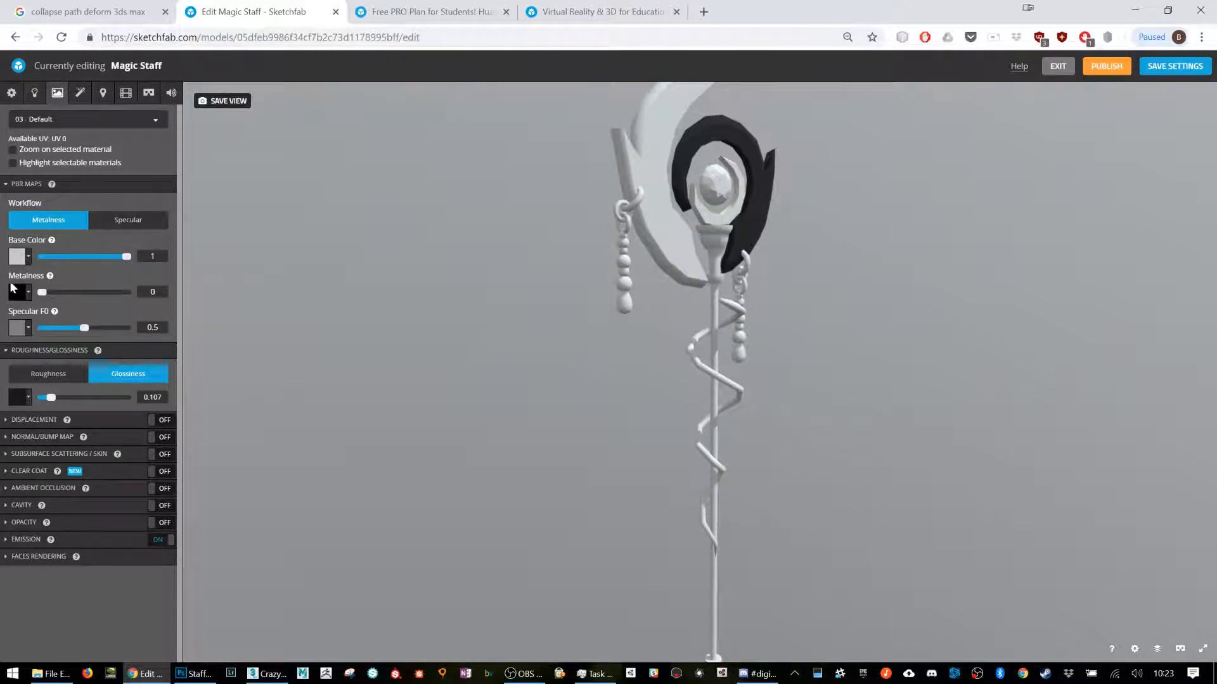
left_click(19, 256)
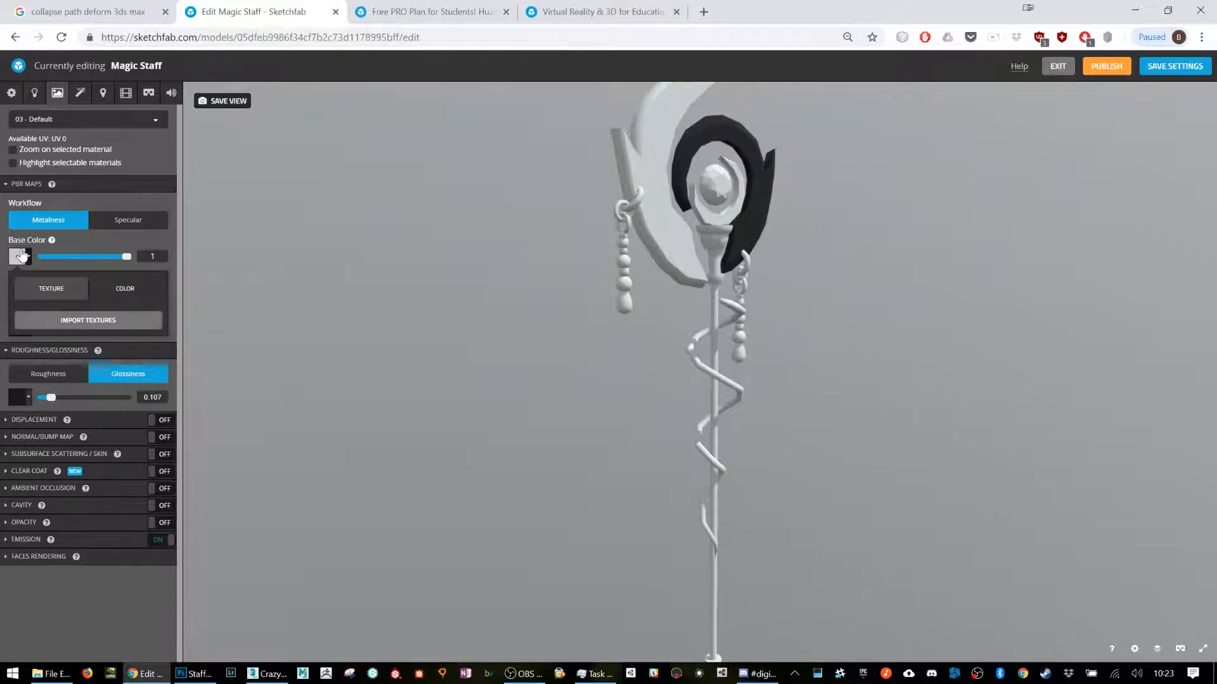
left_click(61, 320)
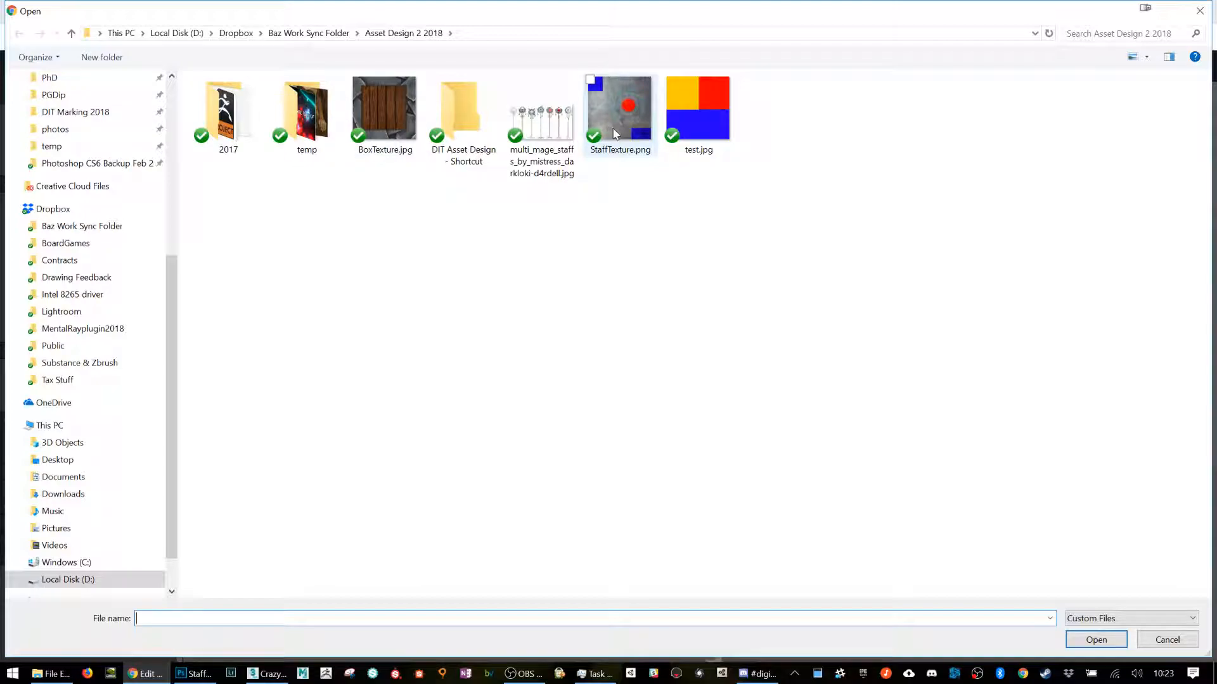
left_click(614, 132)
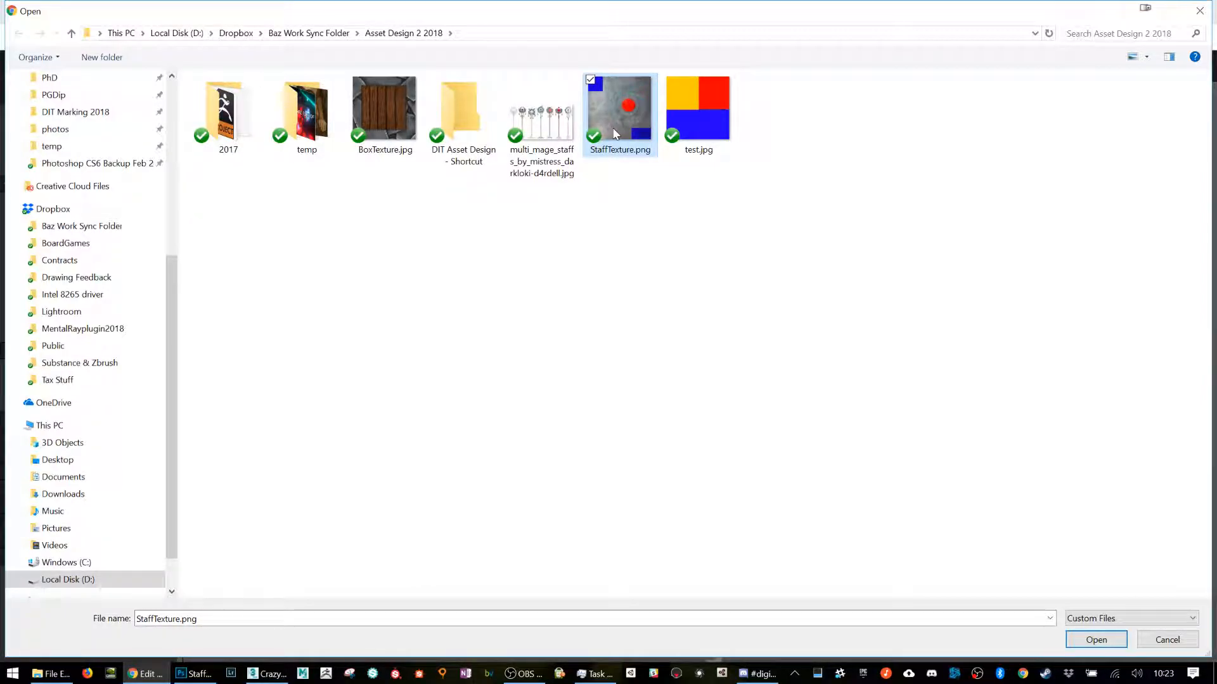
double_click(614, 132)
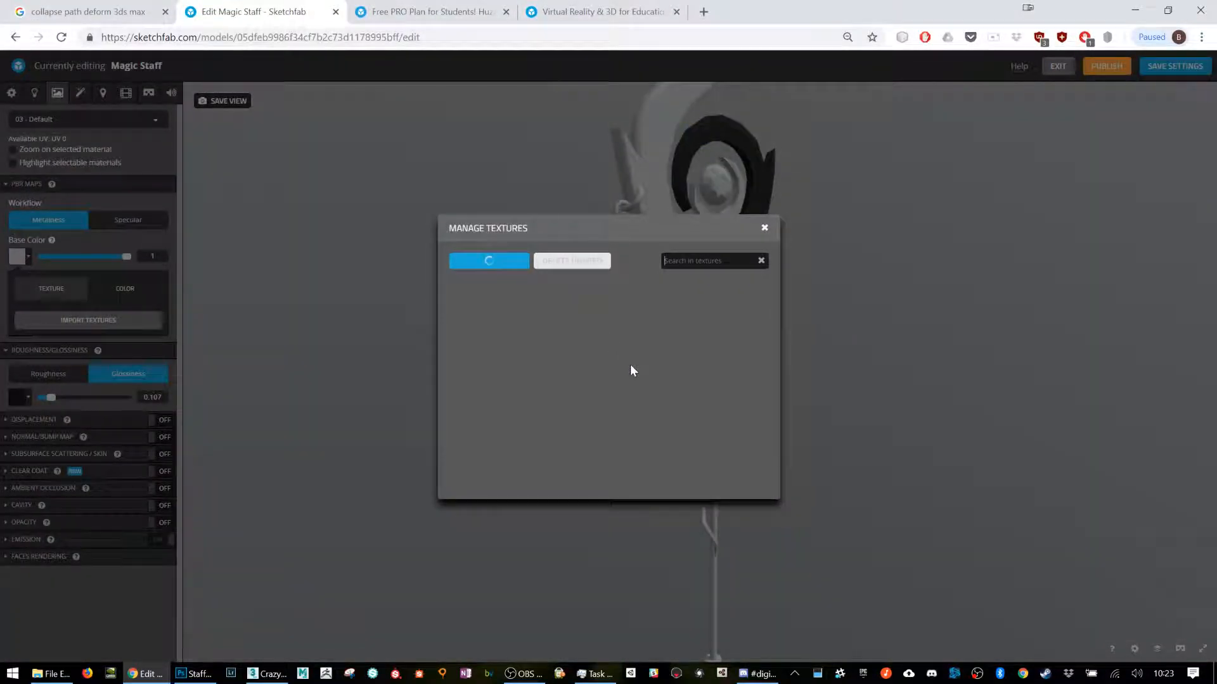
left_click(764, 230)
left_click_drag(825, 283, 753, 222)
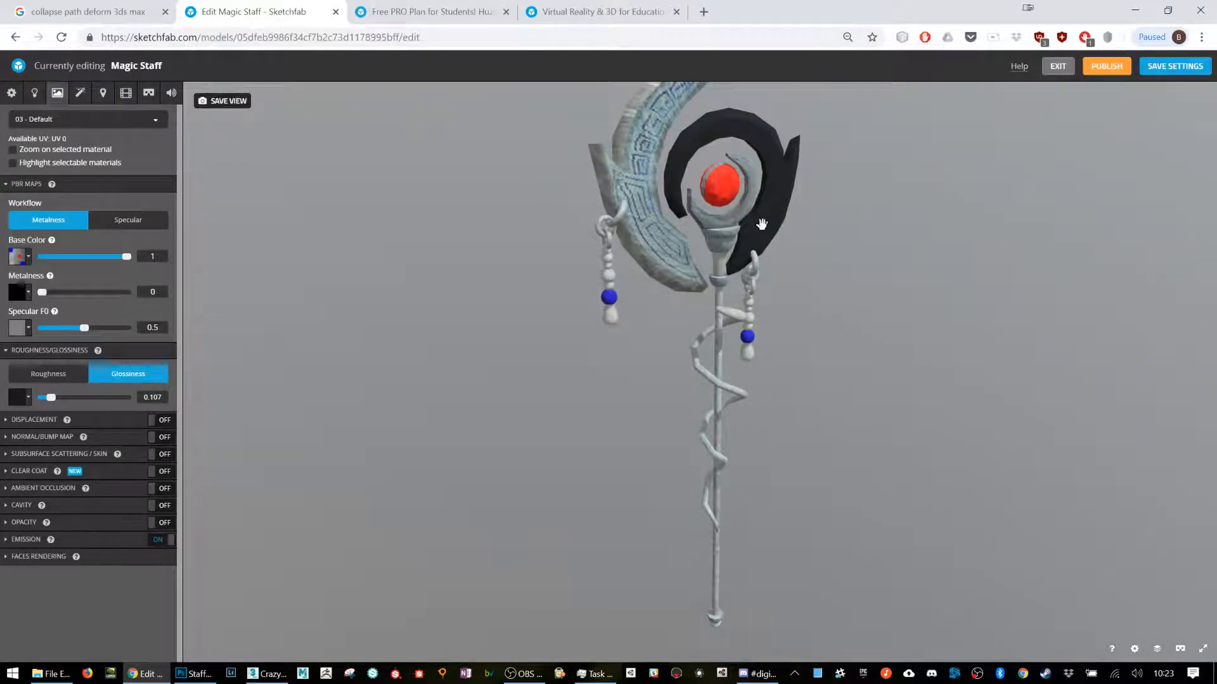
Step: Compare the black crescent on the textured Sketchfab staff with the same part of the staff in 3ds Max
left_click(266, 675)
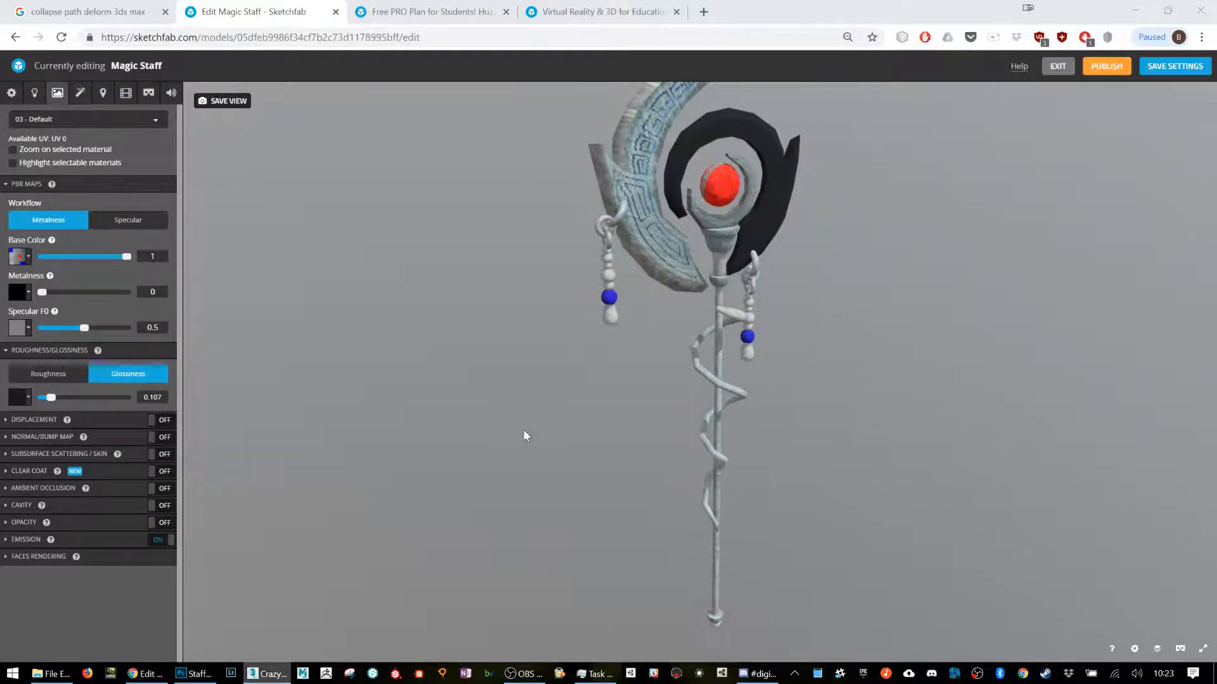
left_click(722, 219)
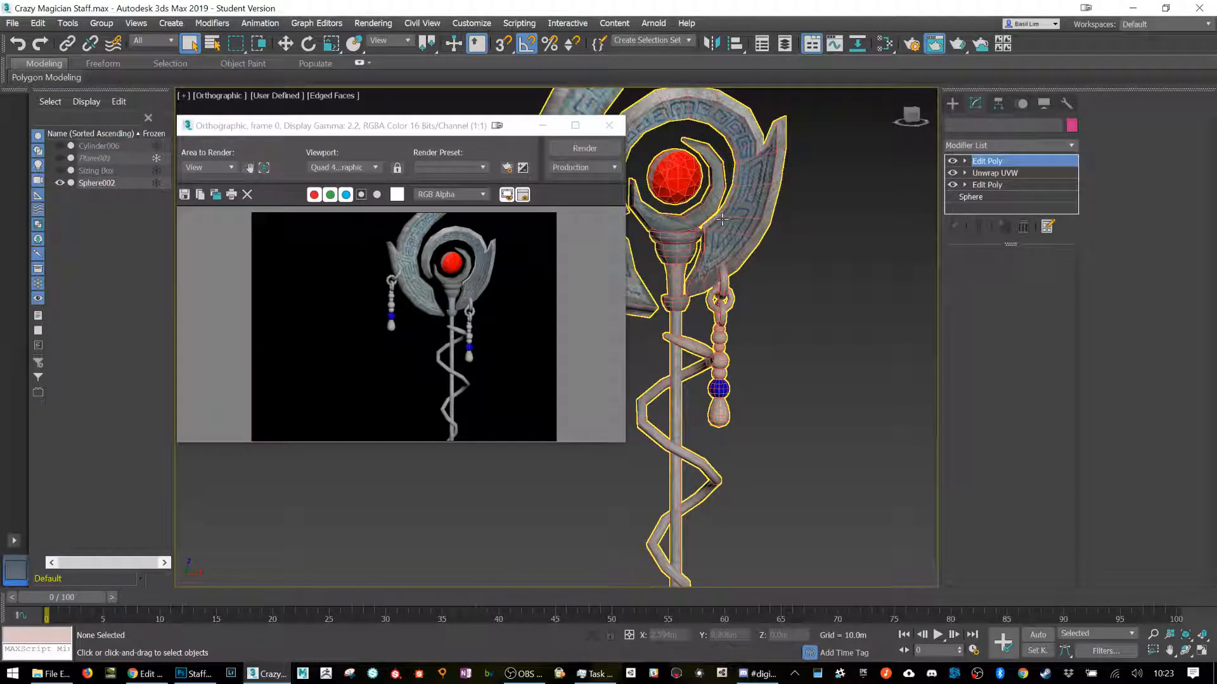
key("alt+Tab")
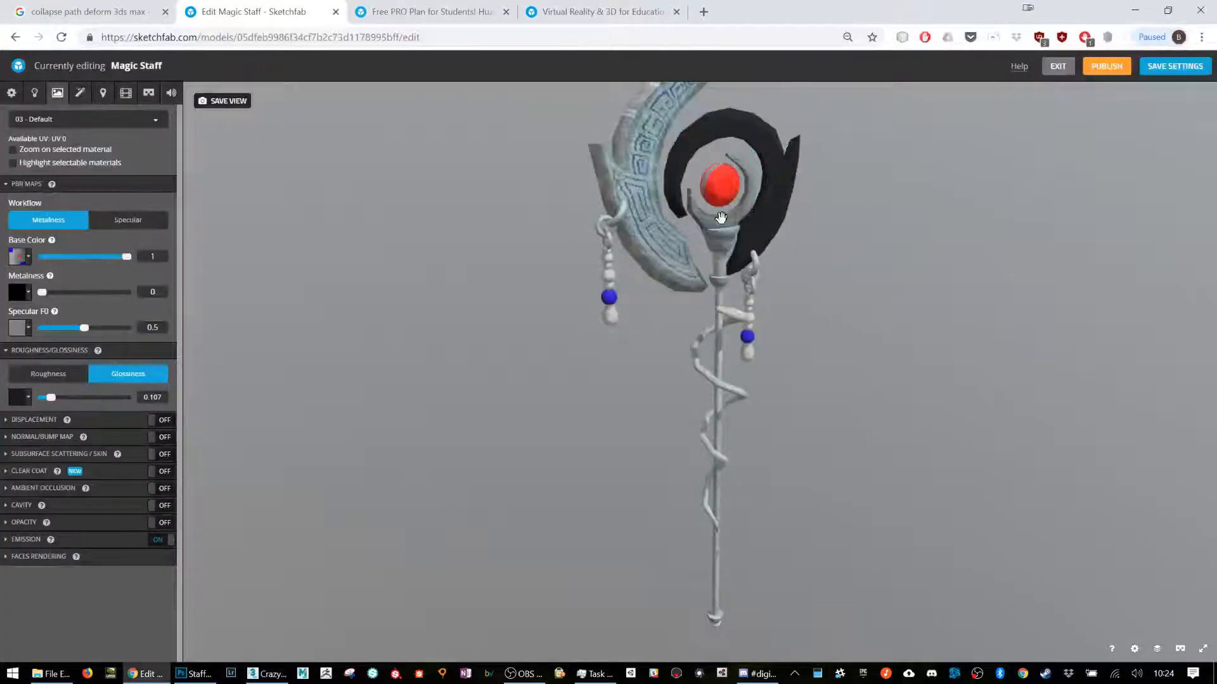
right_click_drag(765, 197, 758, 223)
scroll(758, 222, "up", 6)
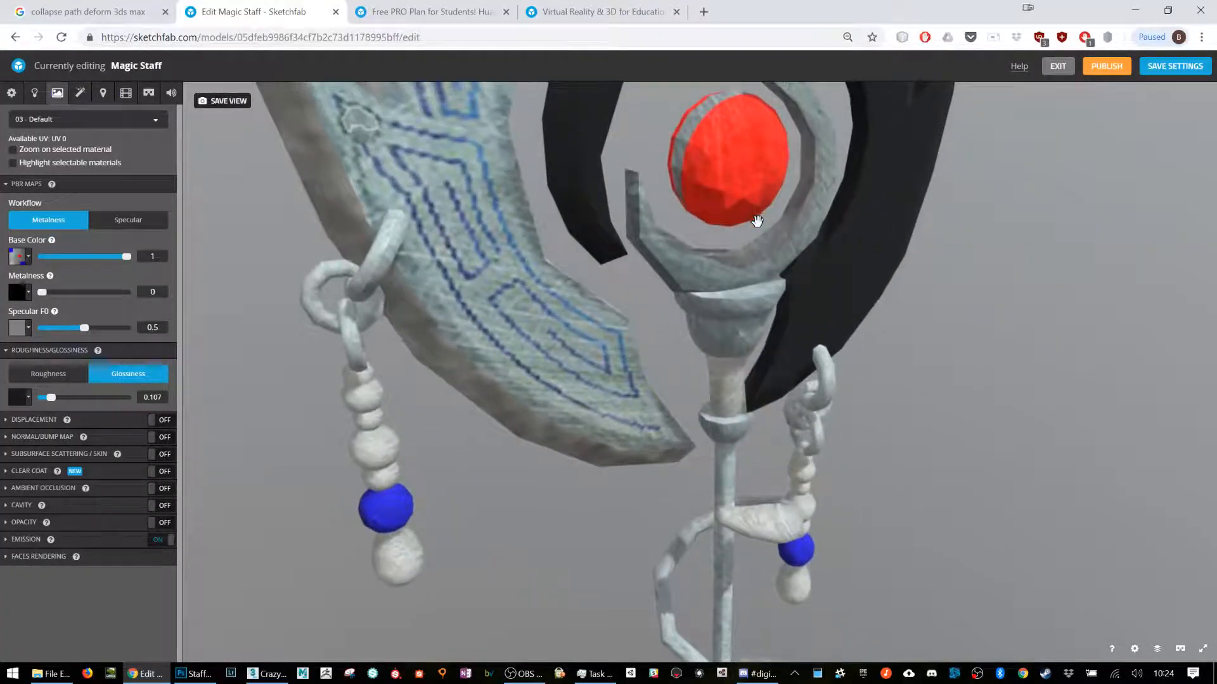
Step: Switch to 3ds Max, convert the staff to an Editable Poly and close the rendered frame window
key("alt+Tab")
scroll(758, 222, "up", 2)
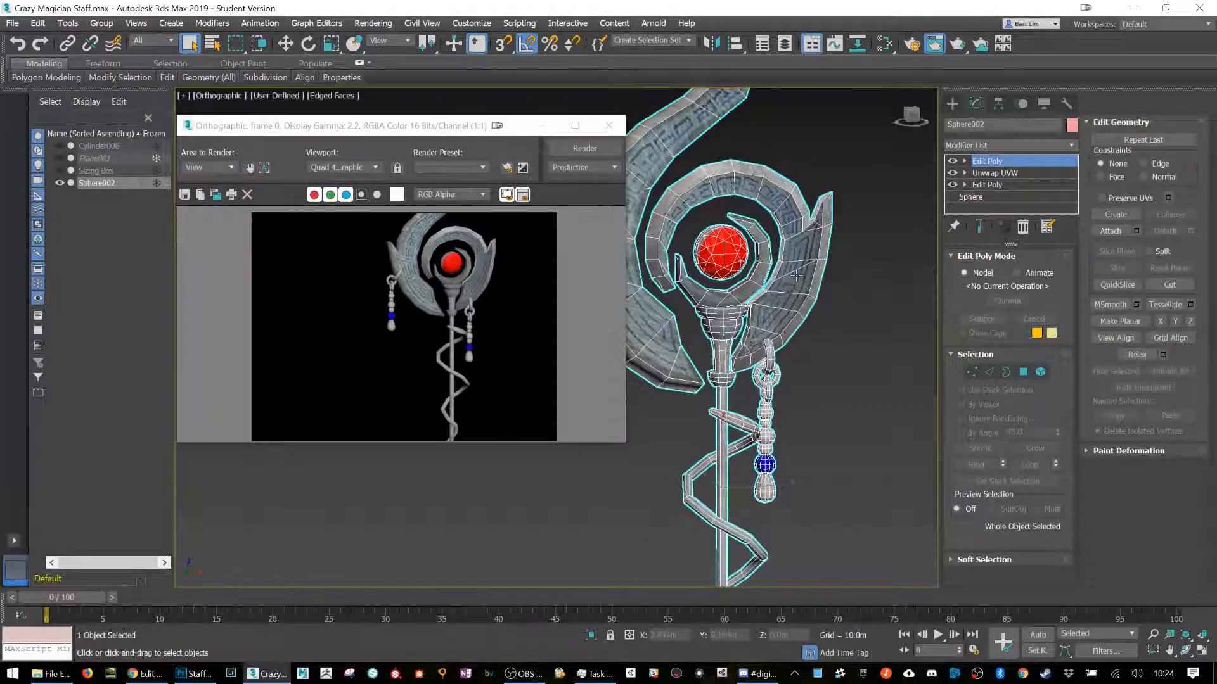
right_click(792, 271)
mouse_move(885, 421)
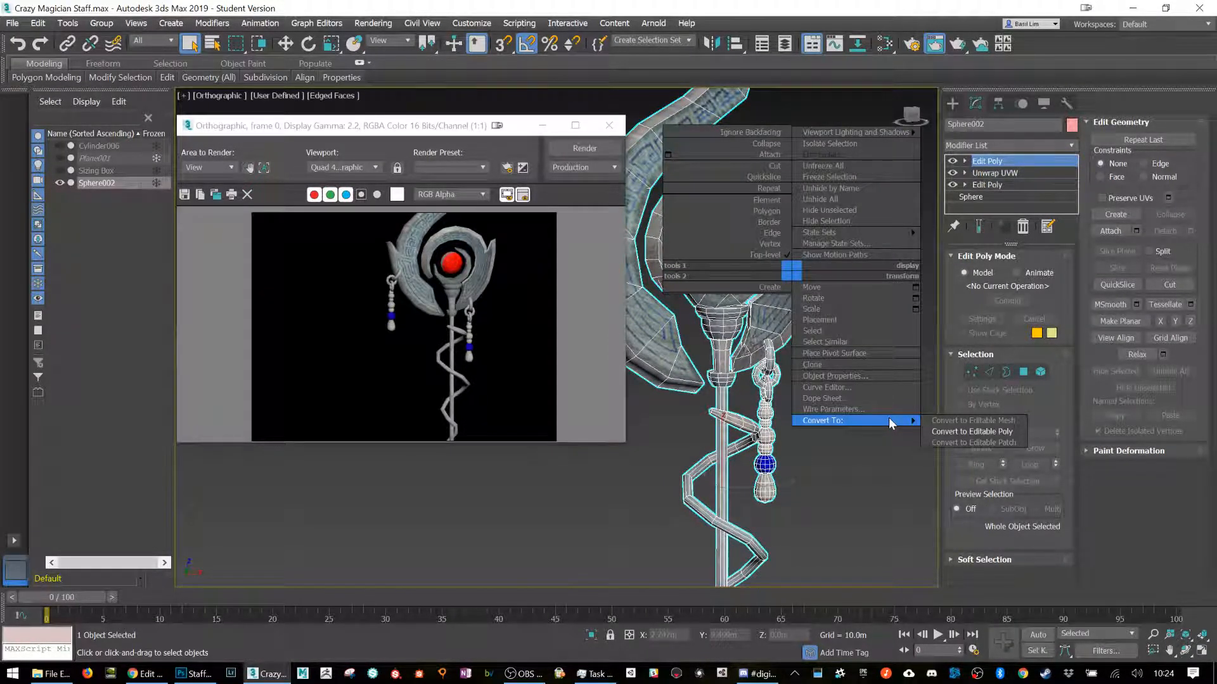
left_click(962, 432)
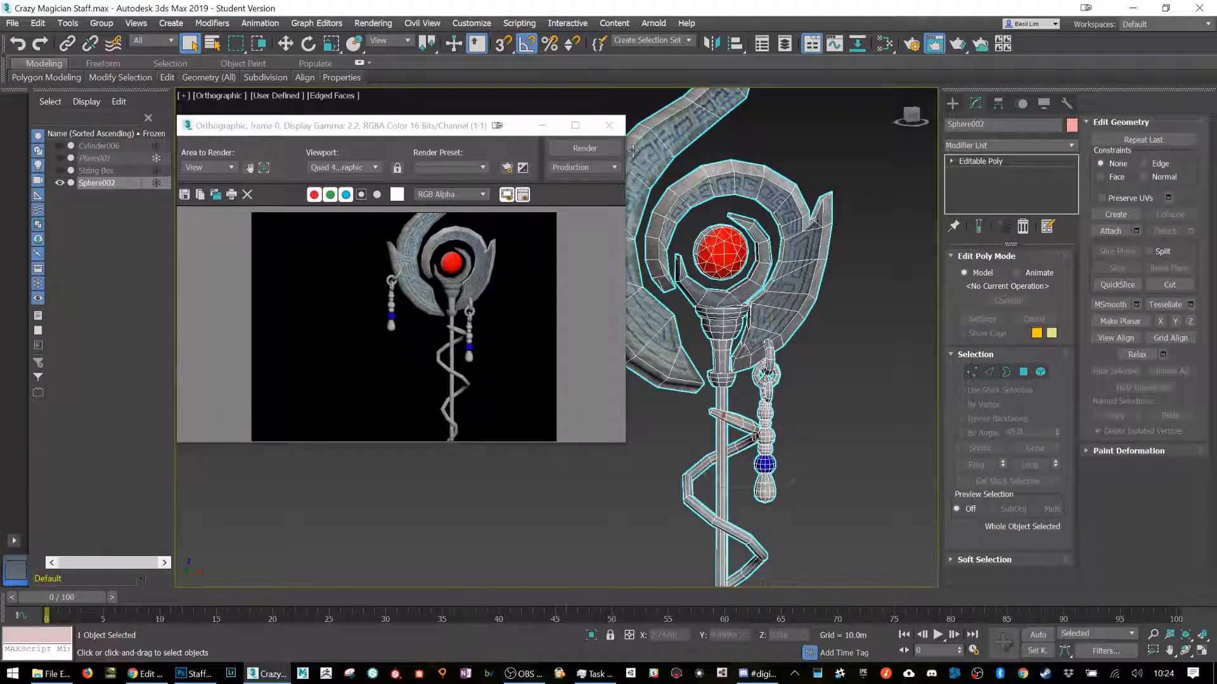
left_click(609, 125)
Step: Apply Reset XForm to the selected staff and convert it to an Editable Poly again
scroll(798, 251, "down", 4)
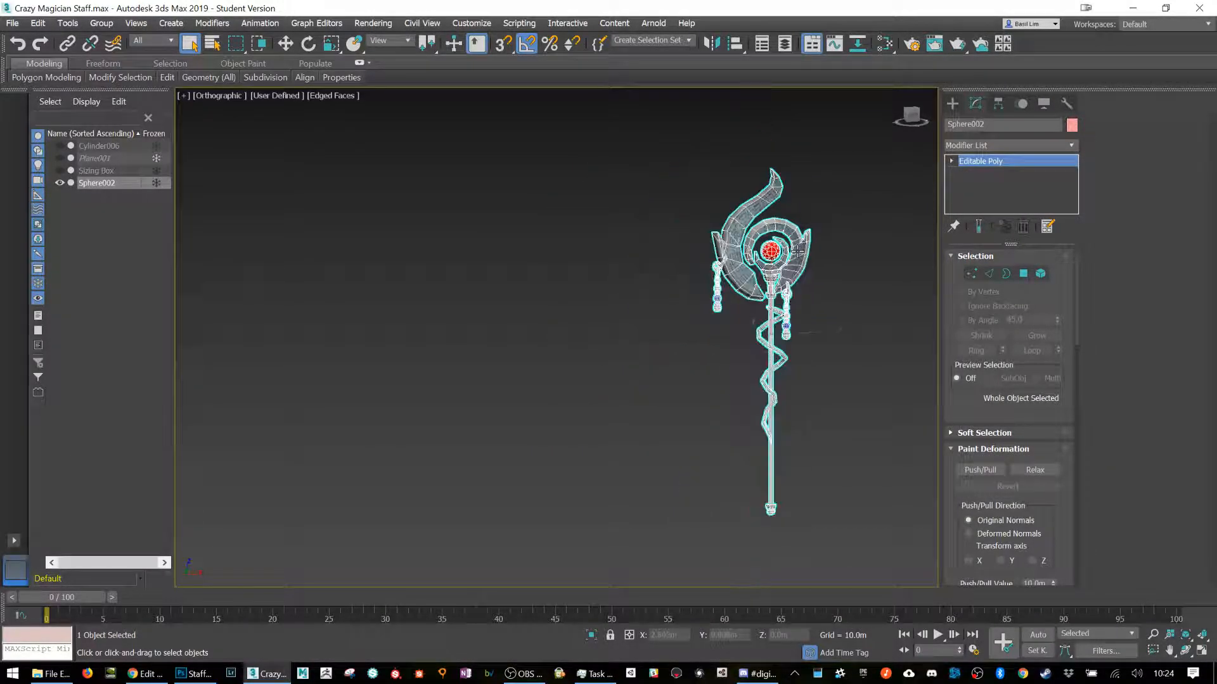
scroll(797, 252, "up", 2)
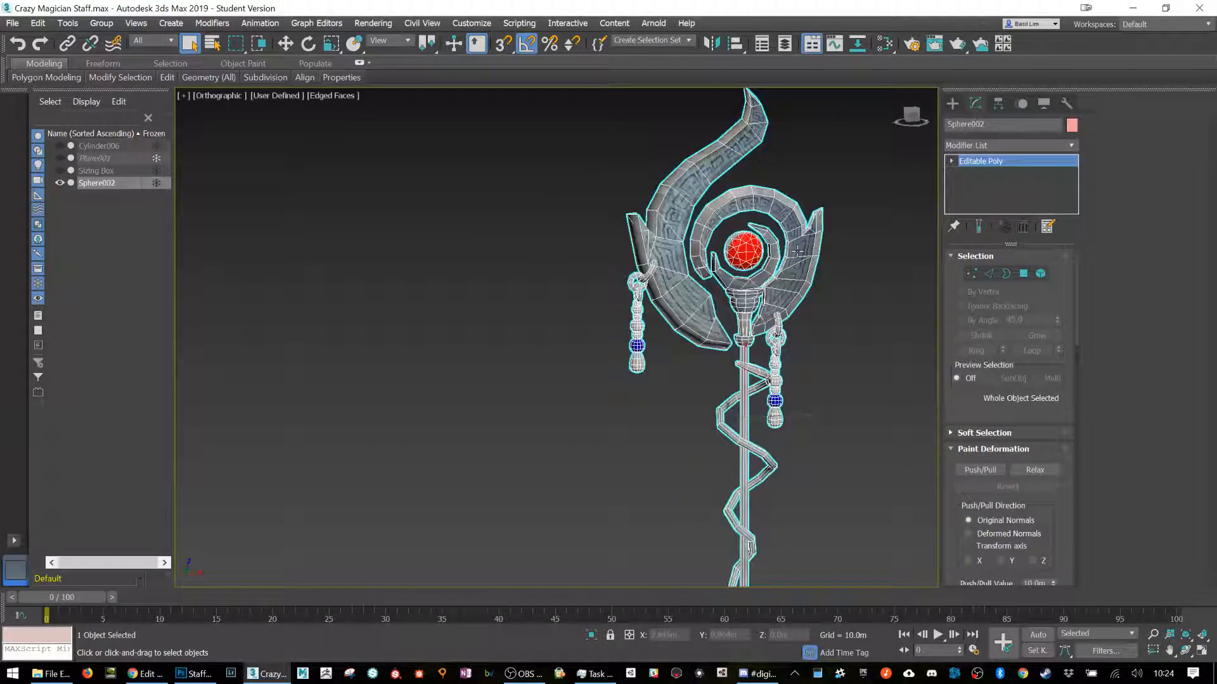
left_click(1065, 105)
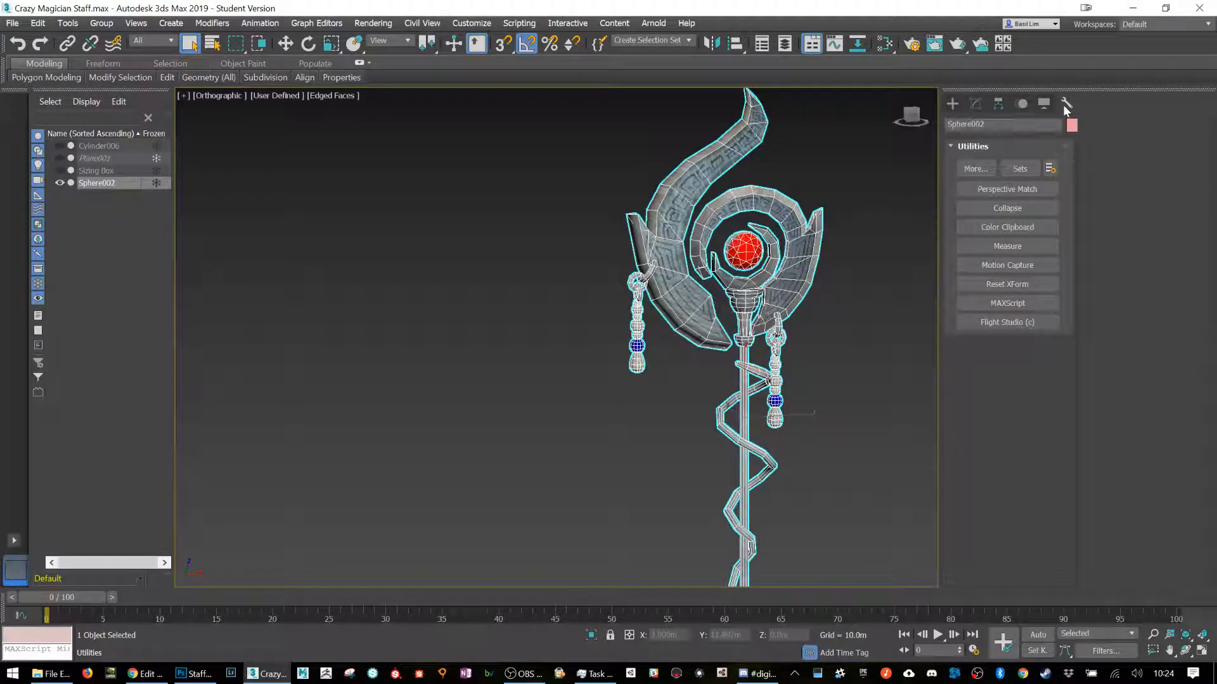
left_click(1008, 284)
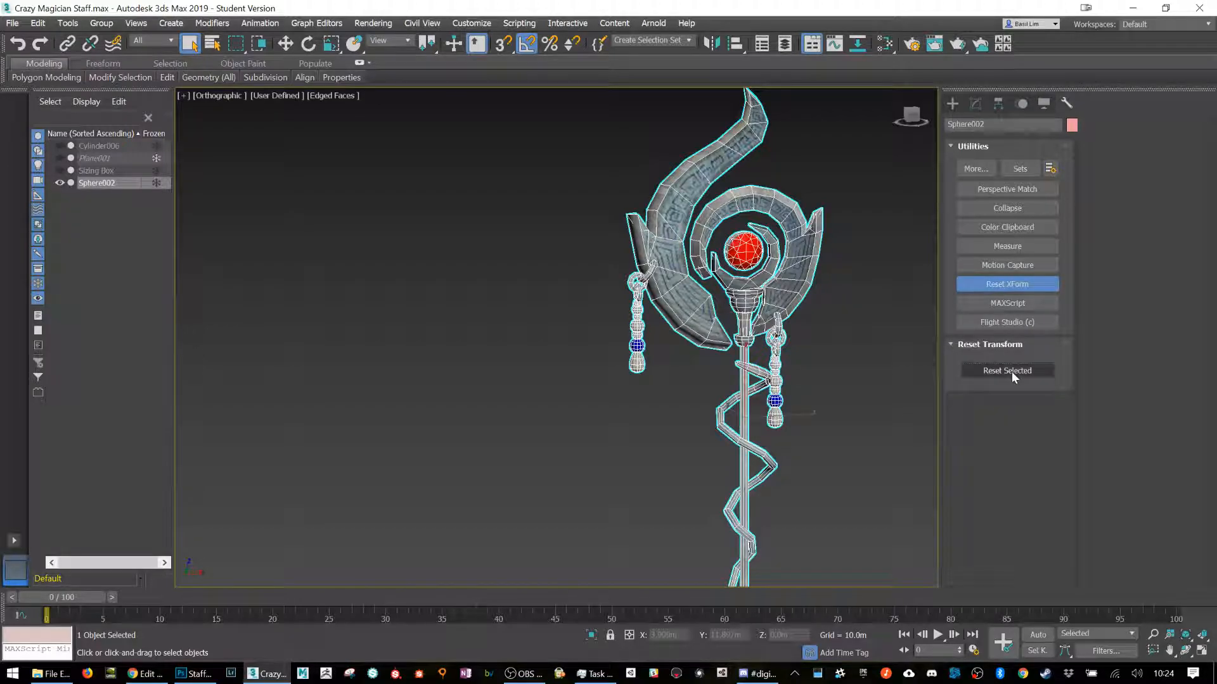
left_click(1012, 371)
right_click(791, 260)
mouse_move(867, 400)
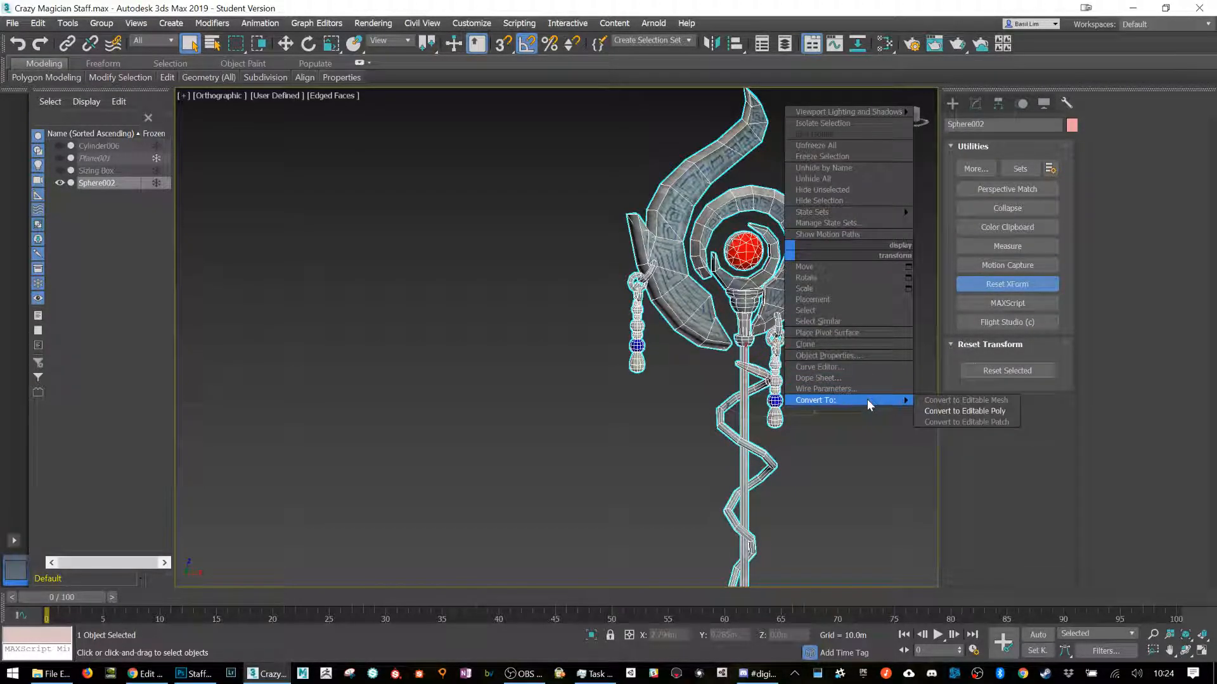
left_click(928, 406)
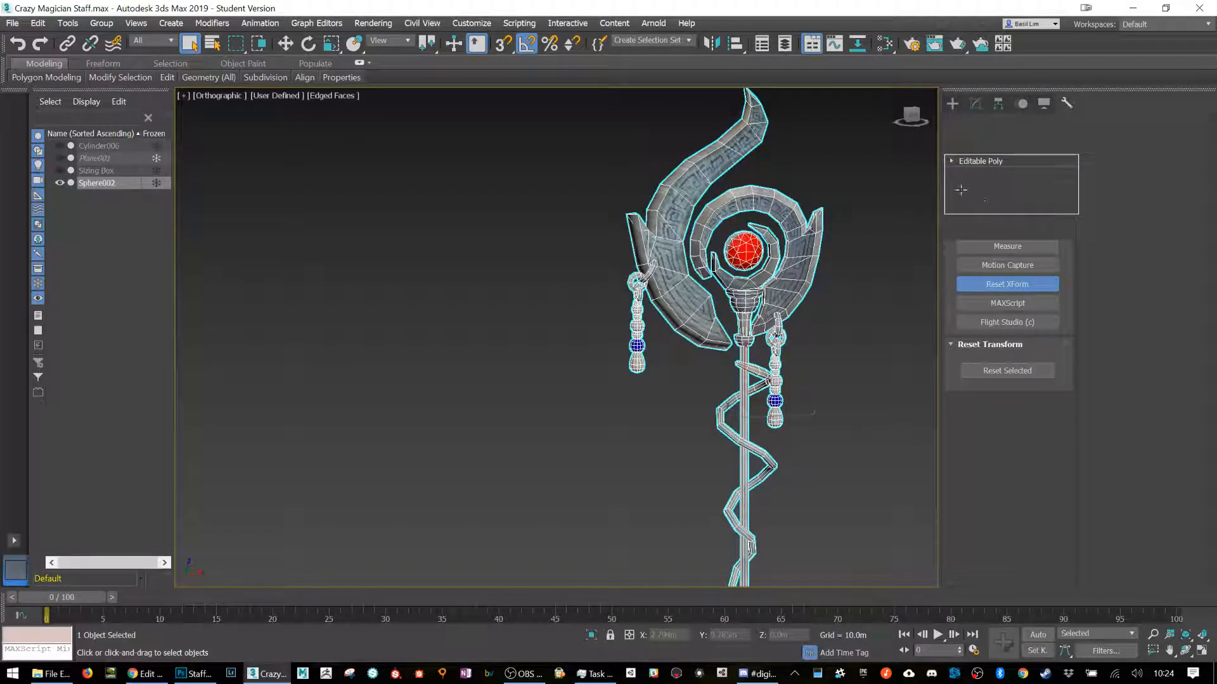
left_click(980, 162)
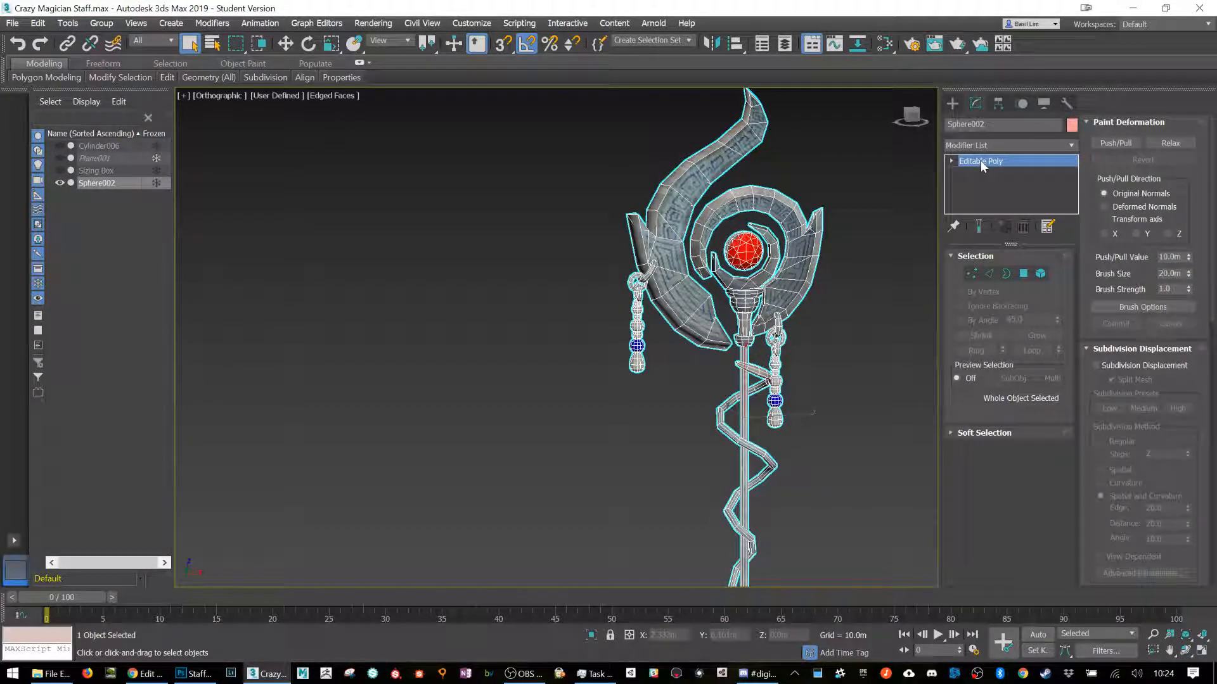
Step: Export only the selected staff as FBX, overwriting MagicStaff.FBX and keeping the current FBX export options
middle_click_drag(827, 250, 750, 232)
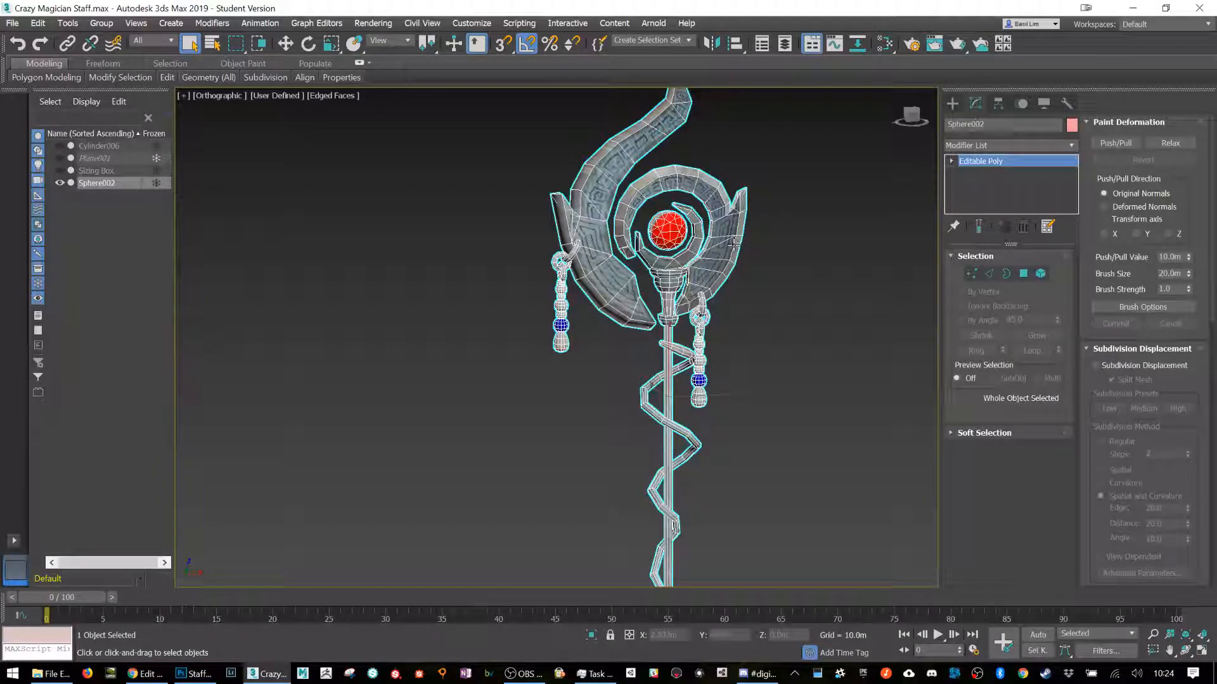
key("w")
left_click(12, 24)
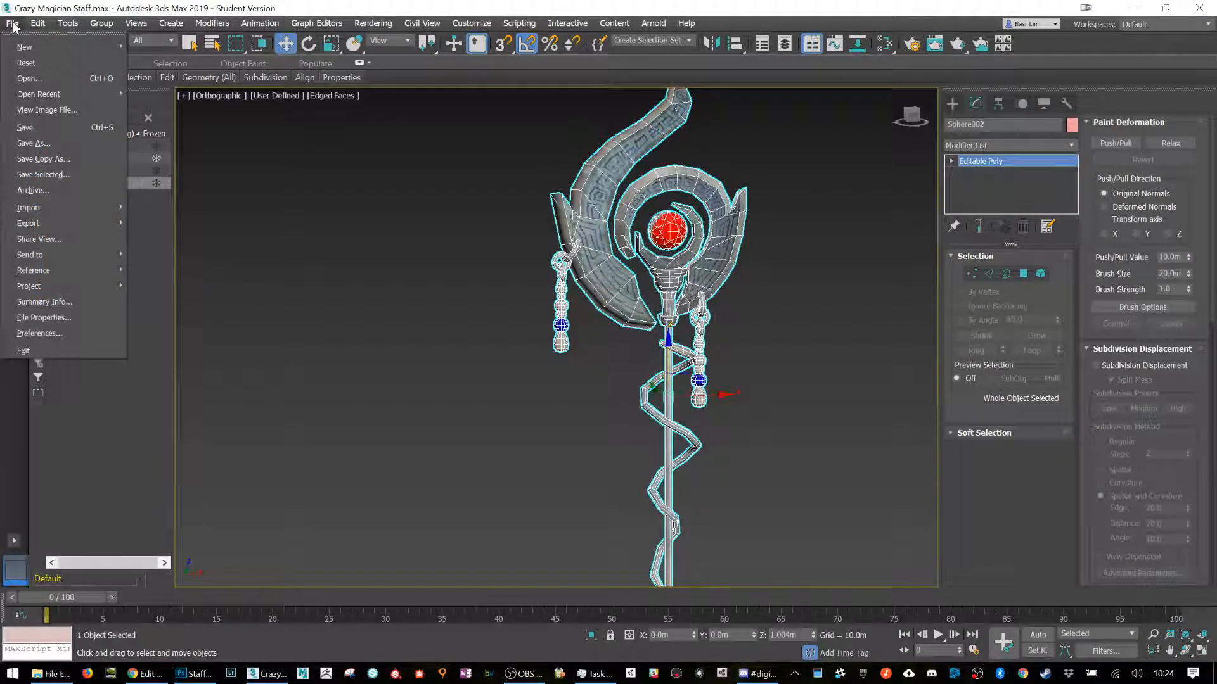
mouse_move(73, 220)
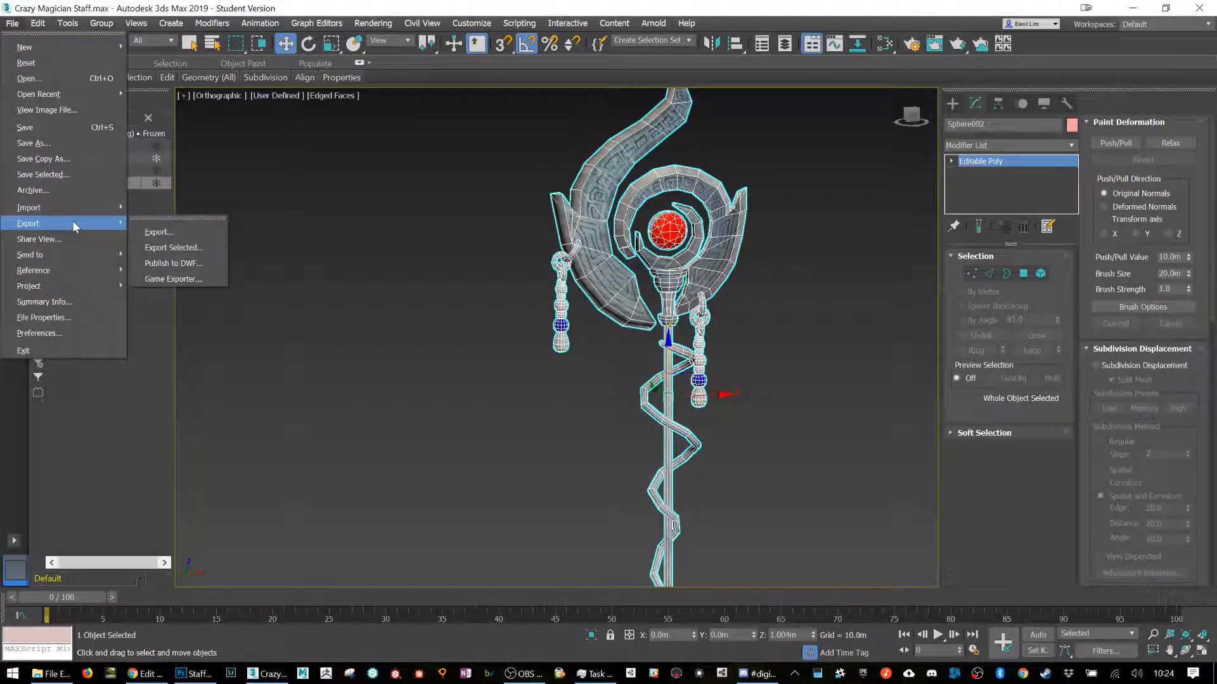
left_click(175, 249)
left_click(879, 345)
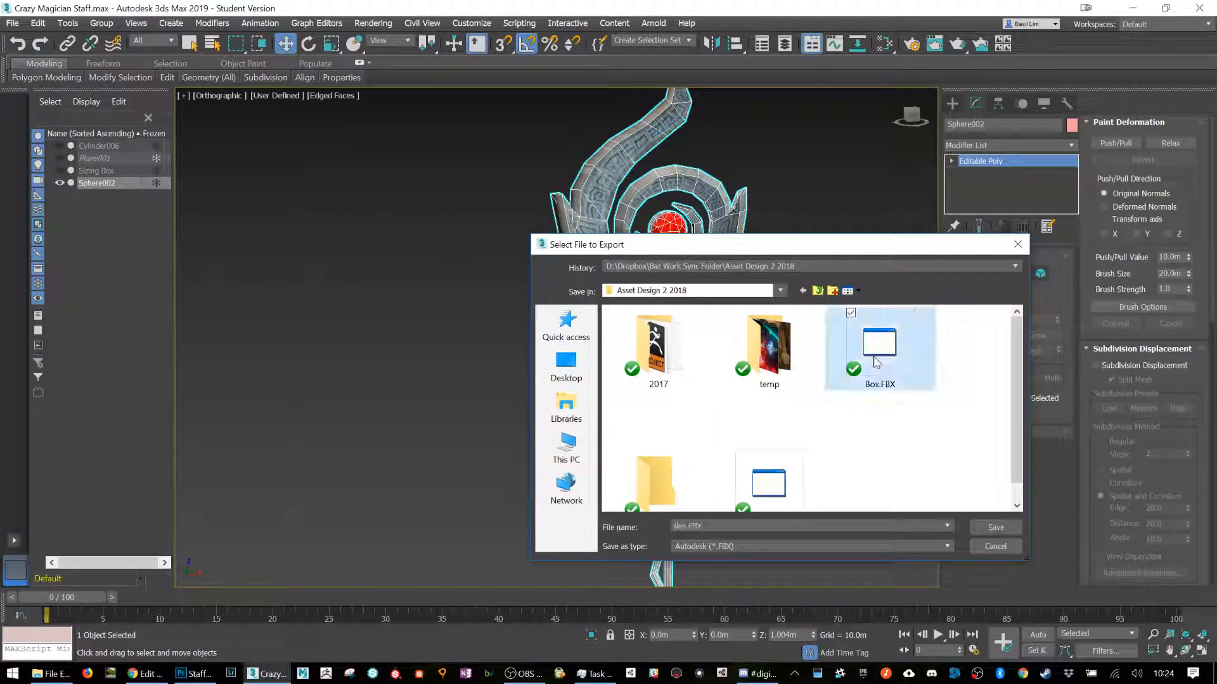
double_click(775, 476)
left_click(657, 396)
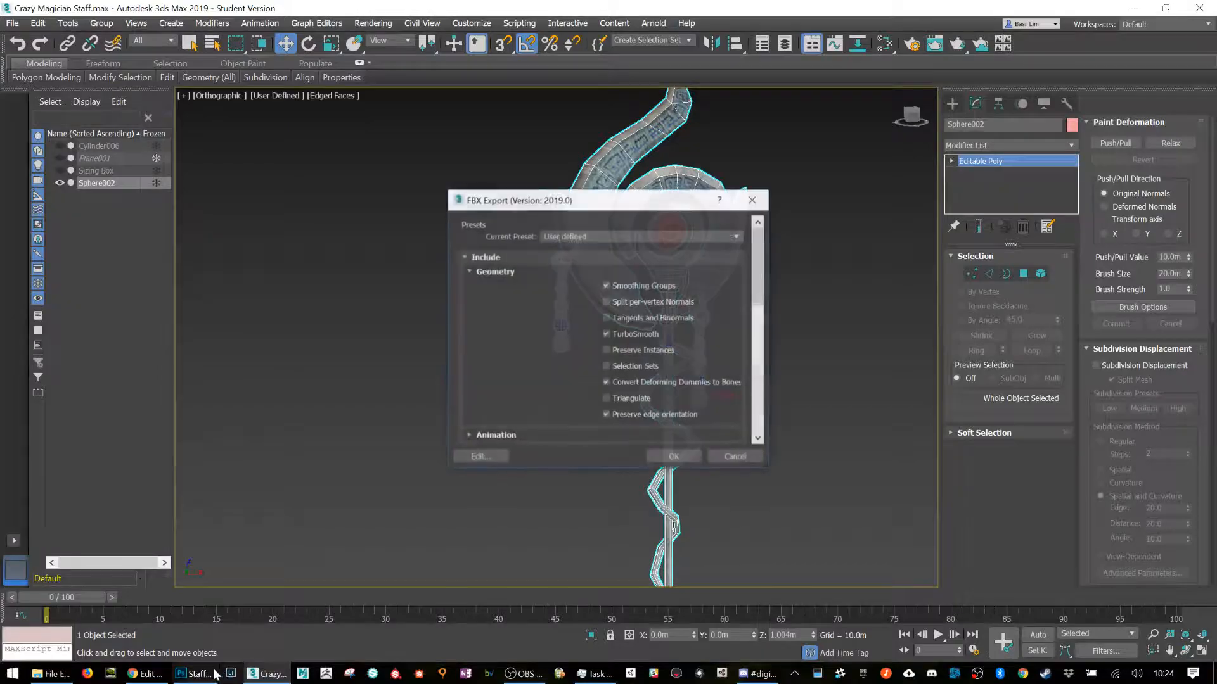
left_click(688, 459)
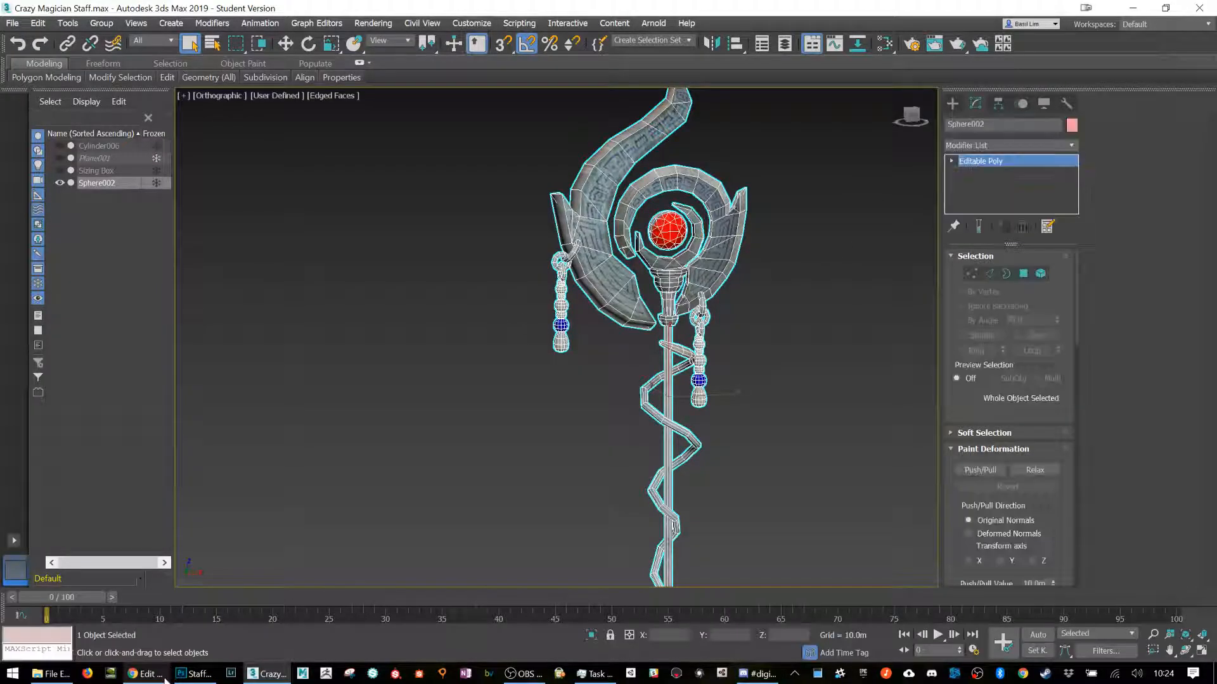
Step: Switch back to Sketchfab and exit the Magic Staff 3D editor, discarding the unsaved changes
left_click(148, 673)
left_click(11, 92)
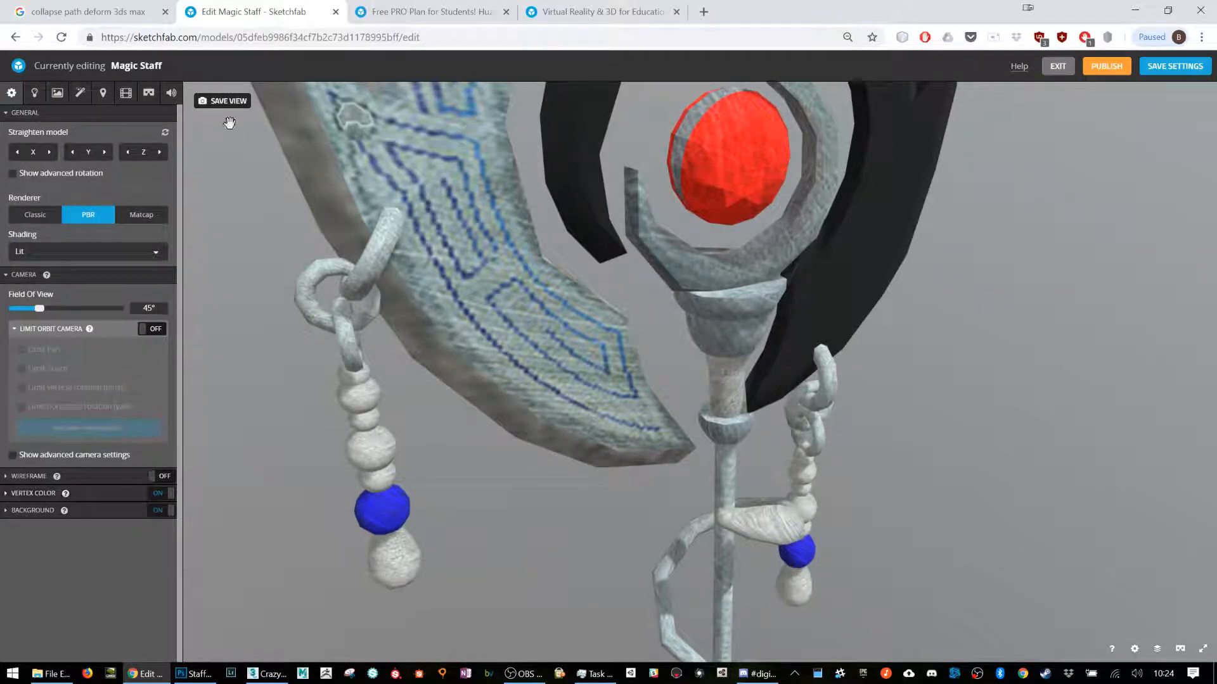
left_click(1052, 66)
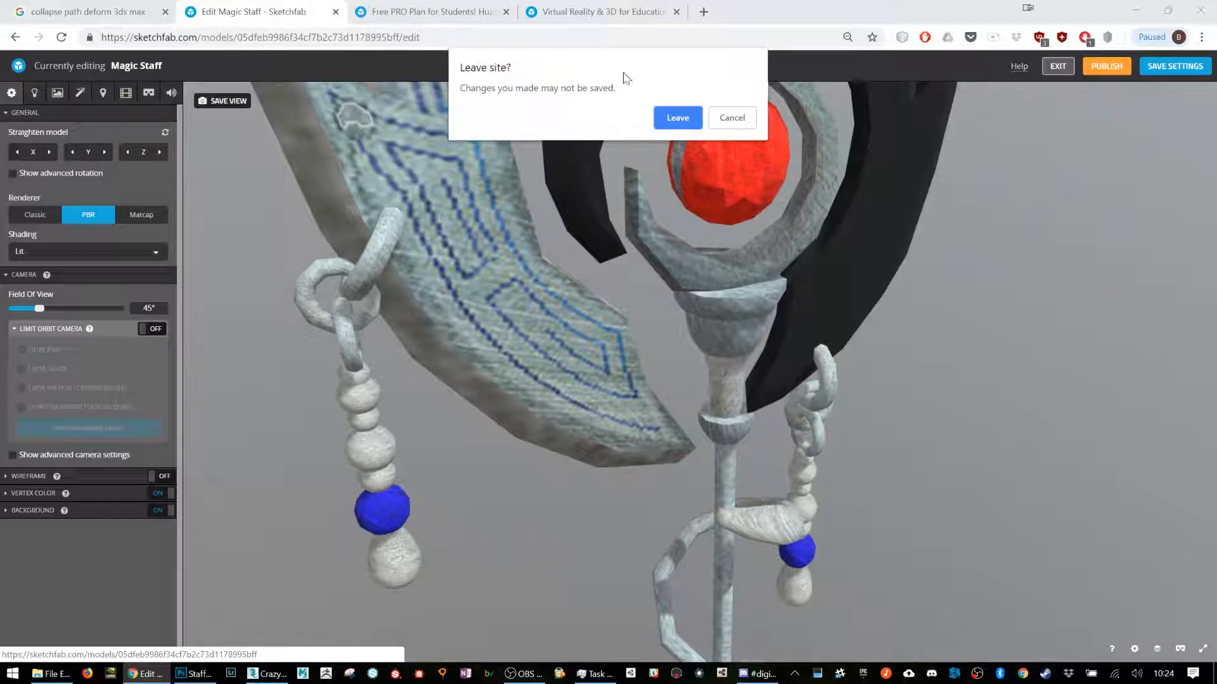
left_click(674, 117)
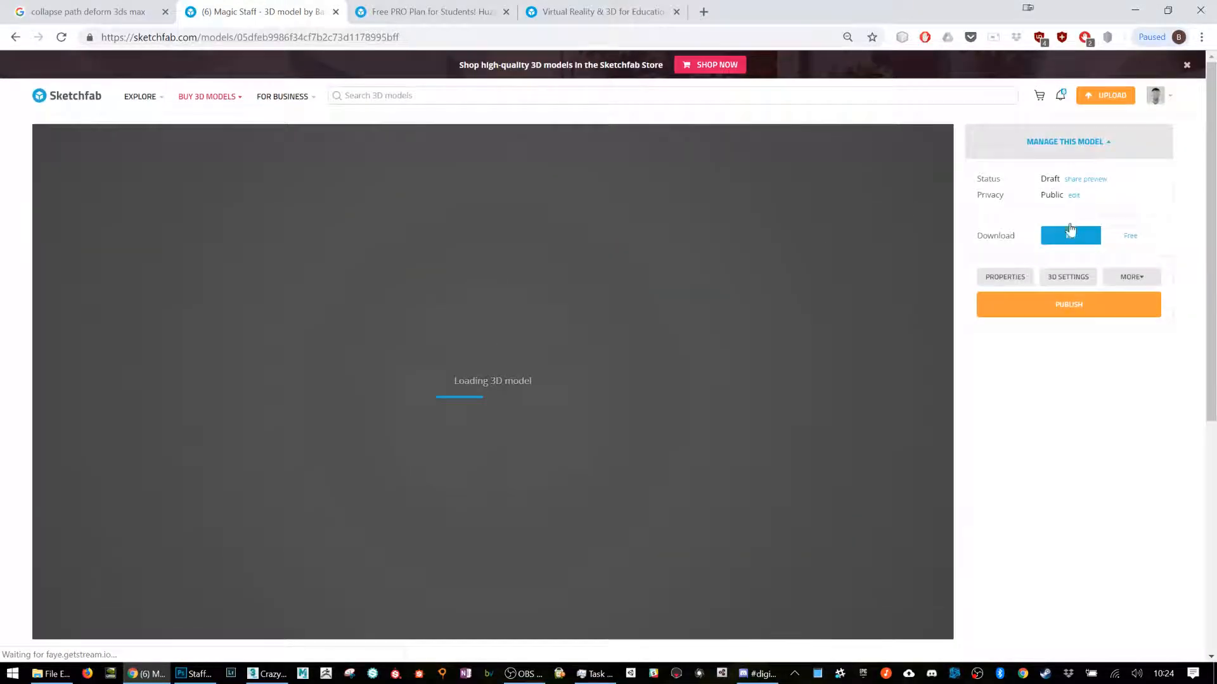
Step: Re-upload the Magic Staff model from MagicStaff.FBX and continue with its name kept and its description left blank
left_click(1131, 277)
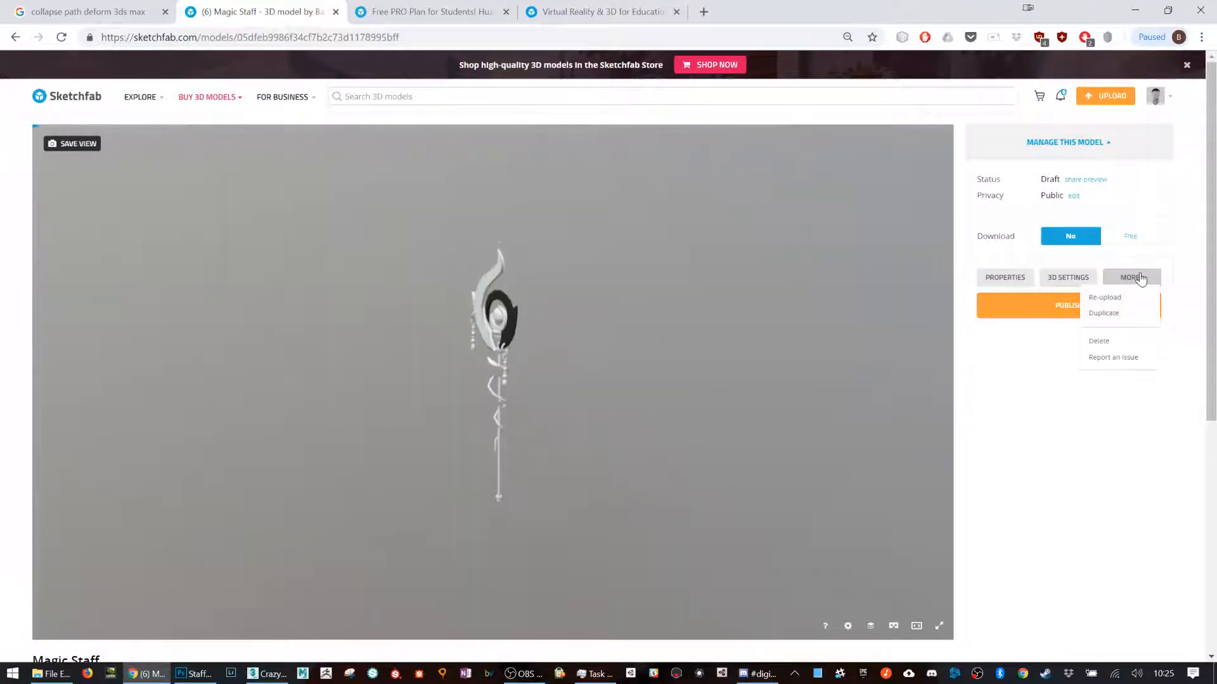
left_click(1103, 296)
left_click(641, 379)
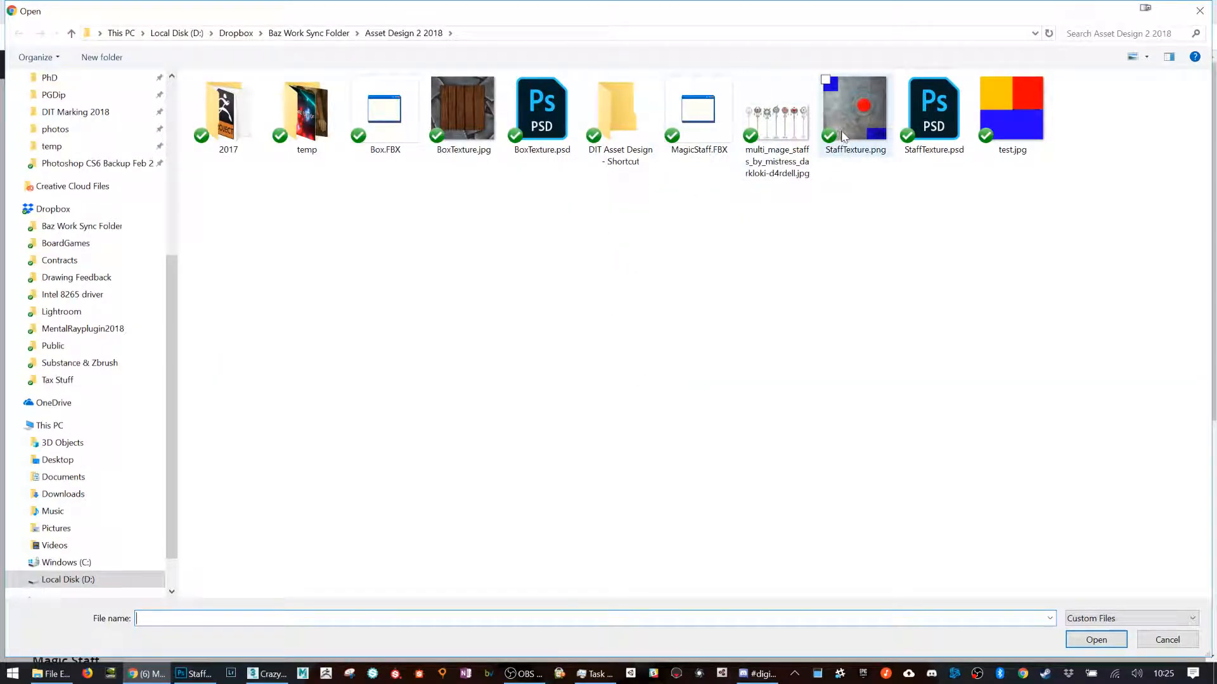
double_click(697, 111)
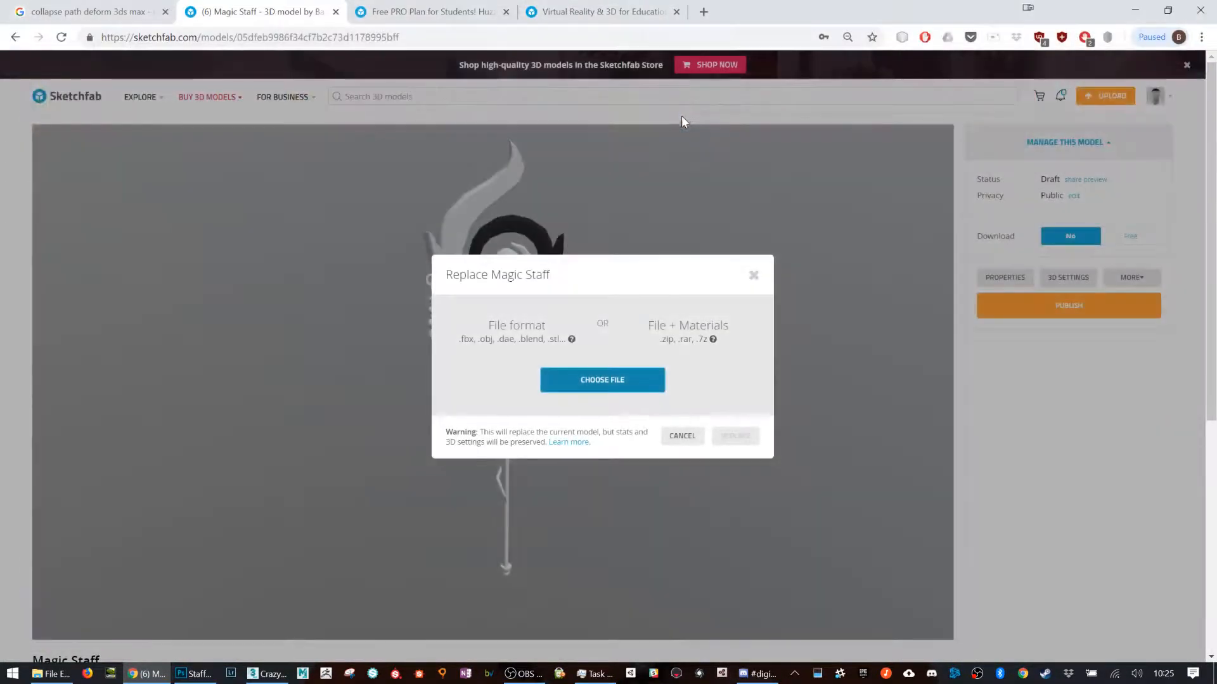
left_click(735, 436)
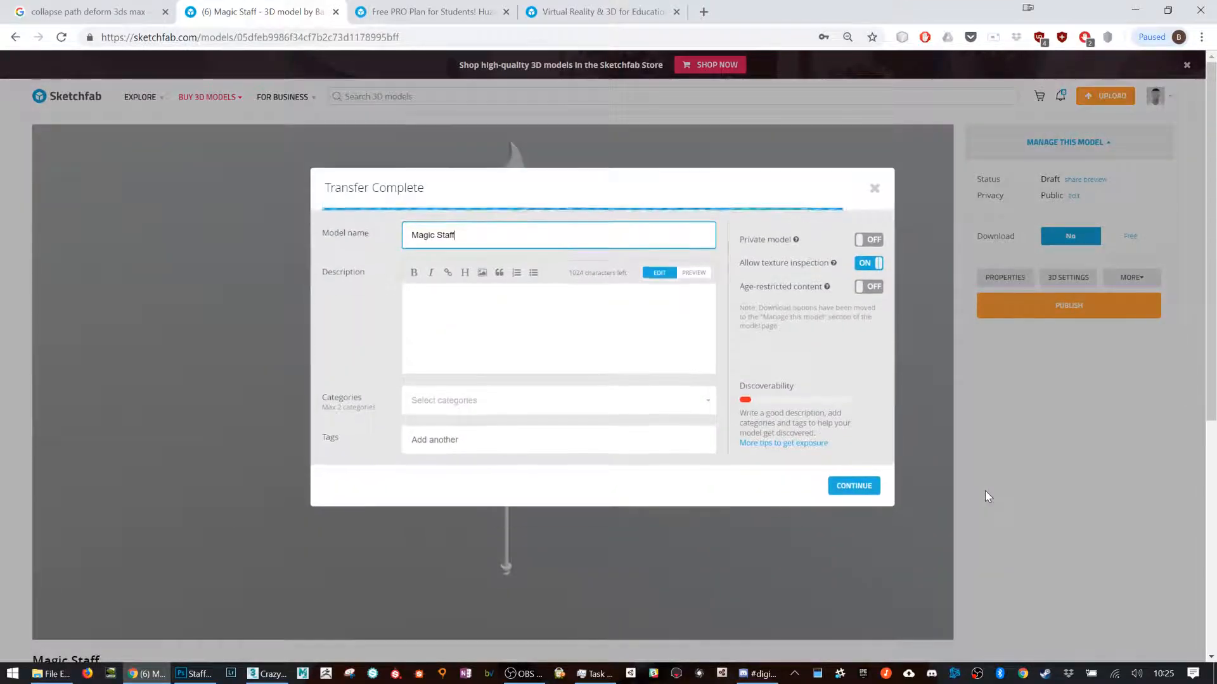
left_click(875, 481)
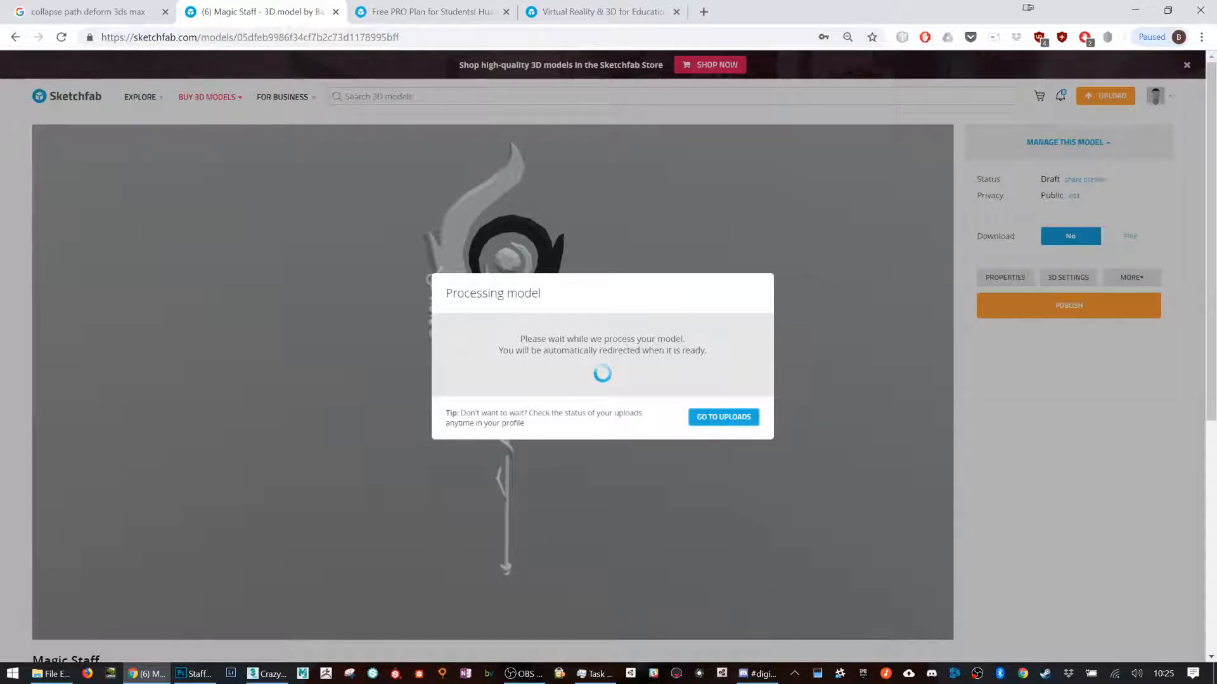
Step: Switch to 3ds Max, open the Material Editor and change it to the compact editor to show the staff's materials
left_click(266, 674)
middle_click_drag(735, 288, 736, 353)
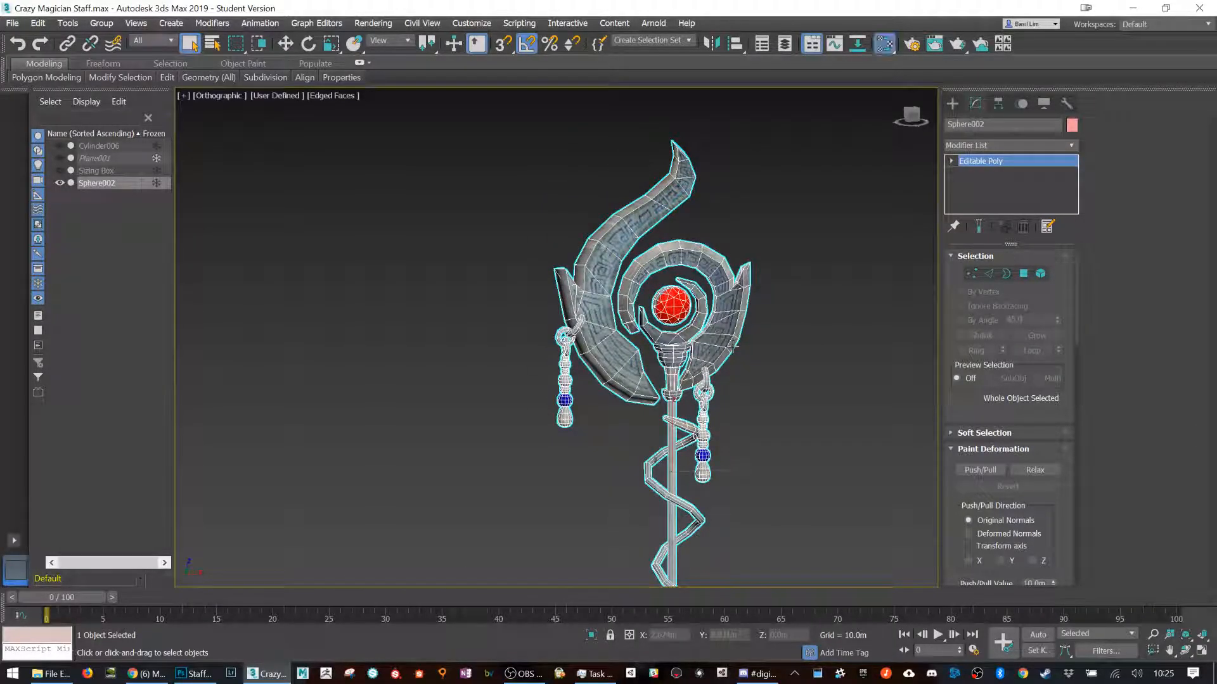
key("m")
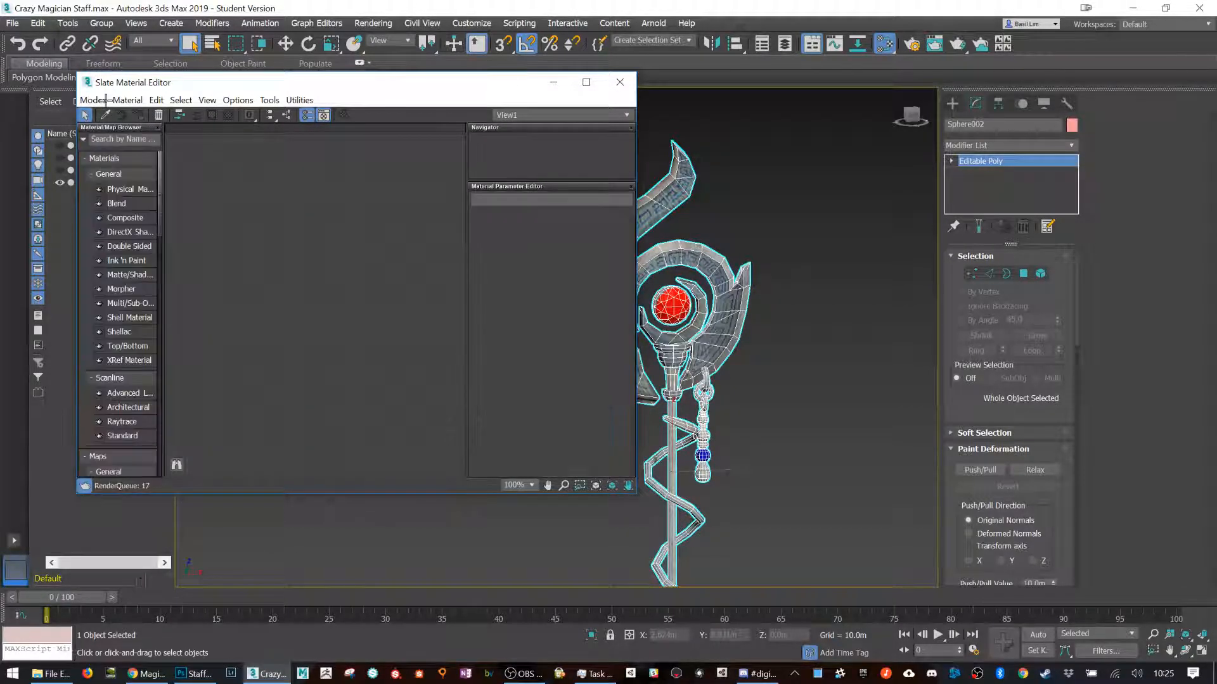
left_click(93, 100)
left_click(76, 116)
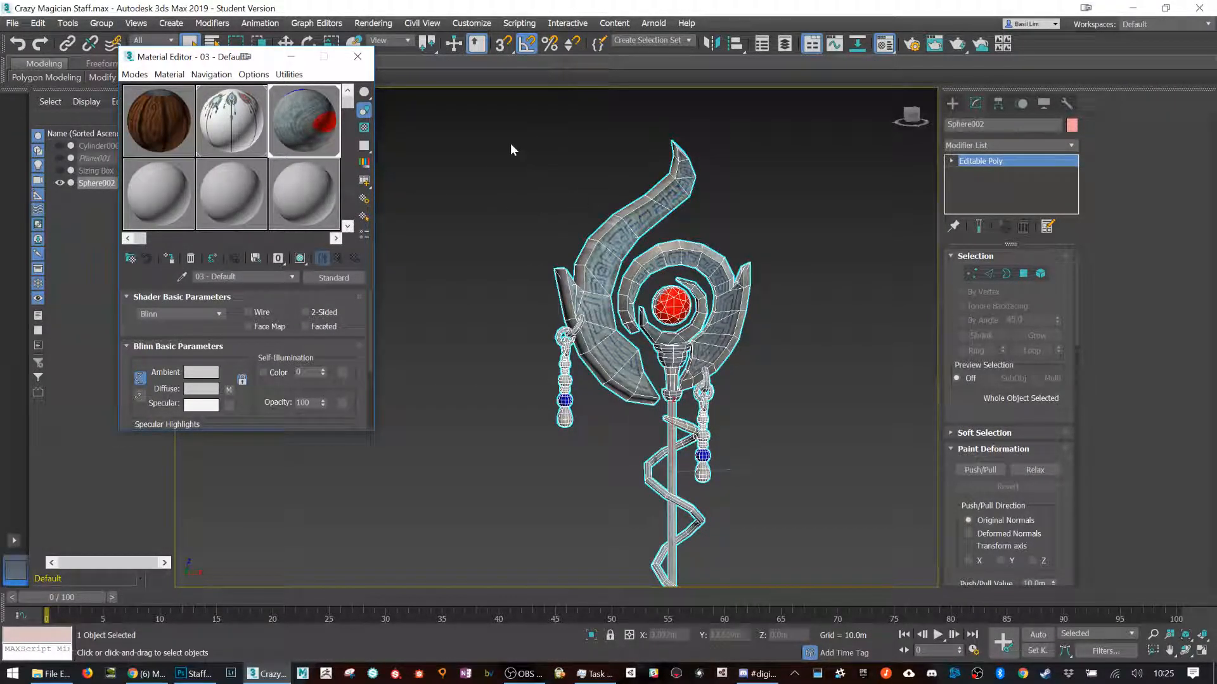
Step: Switch back to Sketchfab and inspect the black crescent on the re-uploaded staff from the side
key("alt+Tab")
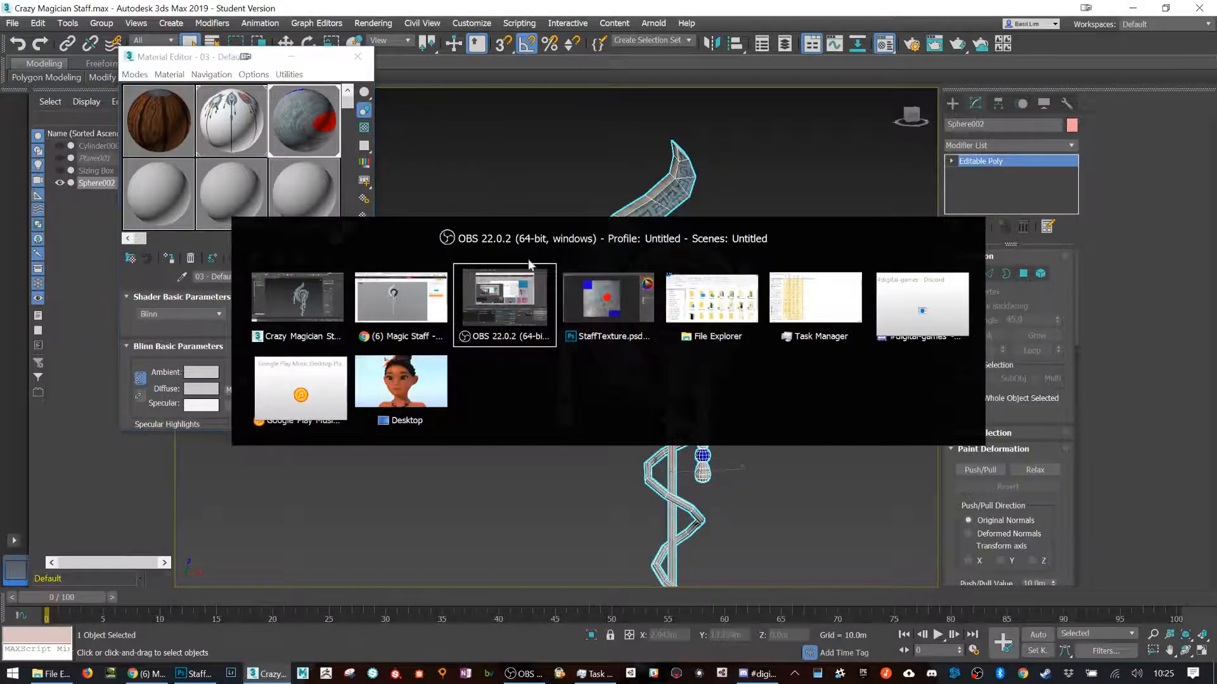
left_click(146, 674)
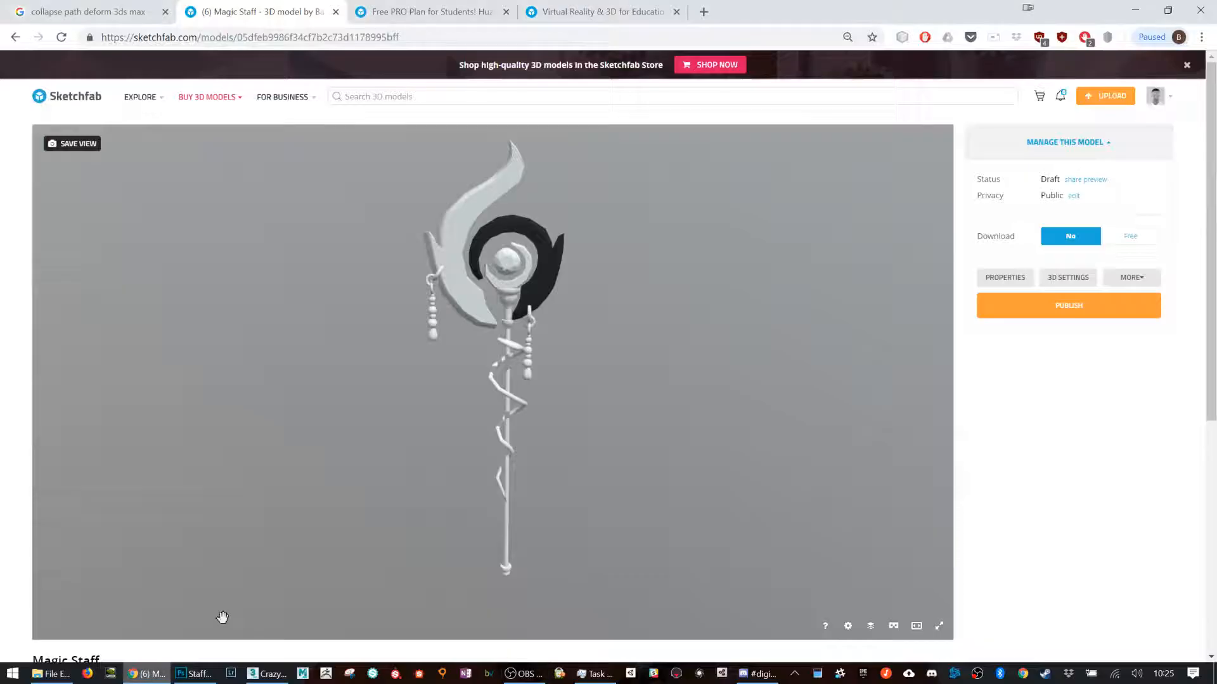
left_click_drag(529, 271, 462, 278)
scroll(485, 273, "up", 5)
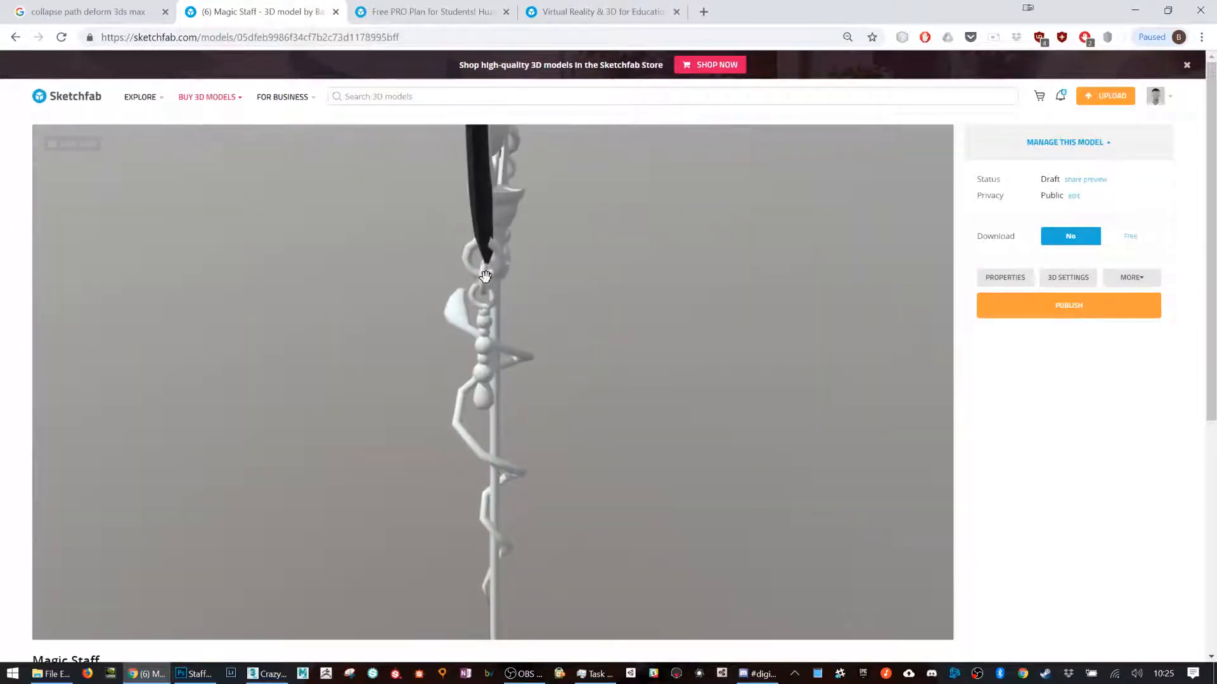
Step: Return to 3ds Max and pick the crescent on the staff head at Element level
key("alt+Tab")
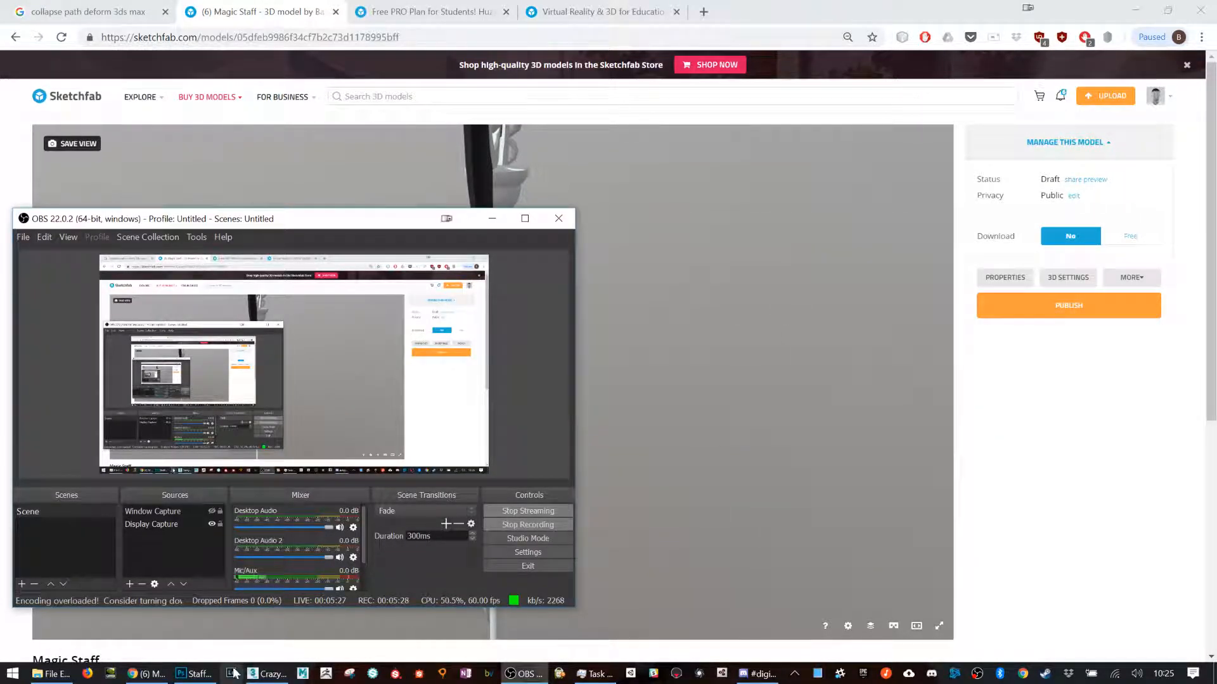
left_click(287, 677)
left_click(1041, 273)
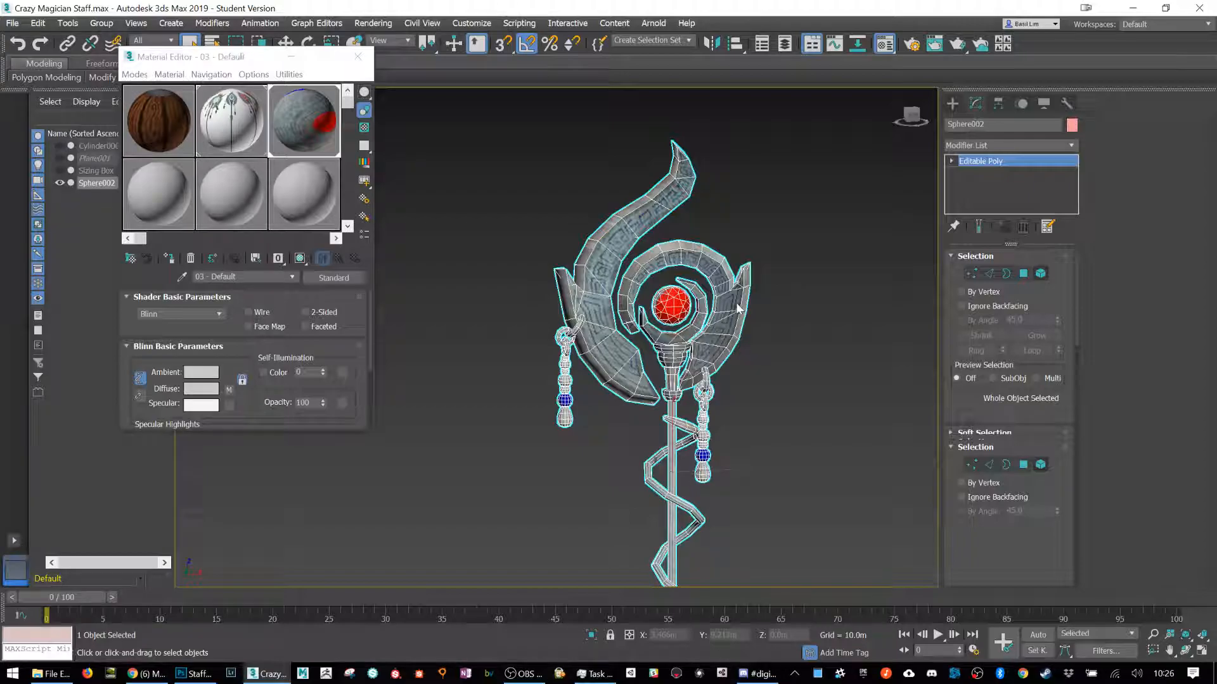
left_click(737, 307)
Step: Switch to Sketchfab and examine the front of the staff head around the black crescent
left_click(150, 673)
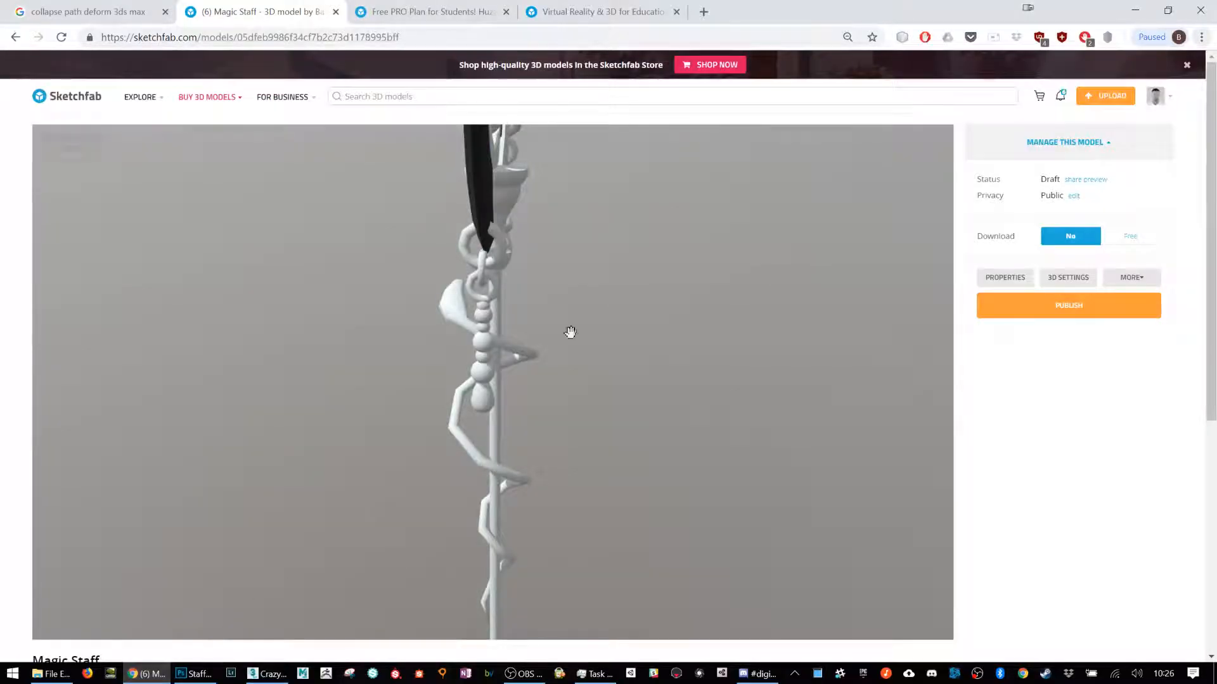
mouse_move(519, 241)
left_mouse_down("alt")
mouse_move(622, 242)
mouse_move(435, 272)
mouse_move(609, 268)
mouse_move(401, 266)
mouse_move(737, 252)
mouse_move(323, 264)
mouse_move(570, 245)
mouse_move(554, 244)
mouse_move(494, 357)
mouse_move(575, 353)
mouse_move(600, 261)
left_mouse_up("alt")
right_click_drag(600, 261, 773, 504)
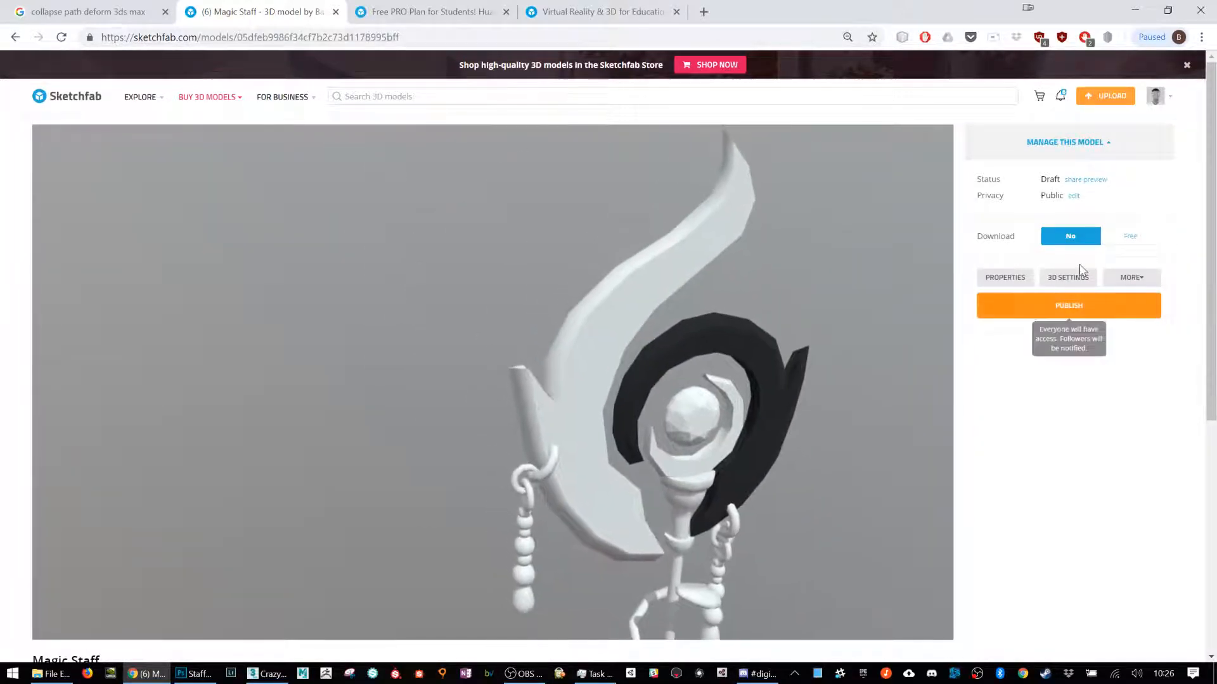
Step: Open the model's 3D settings and import StaffTexture.png as the base color texture of the 03 - Default material
left_click(1075, 277)
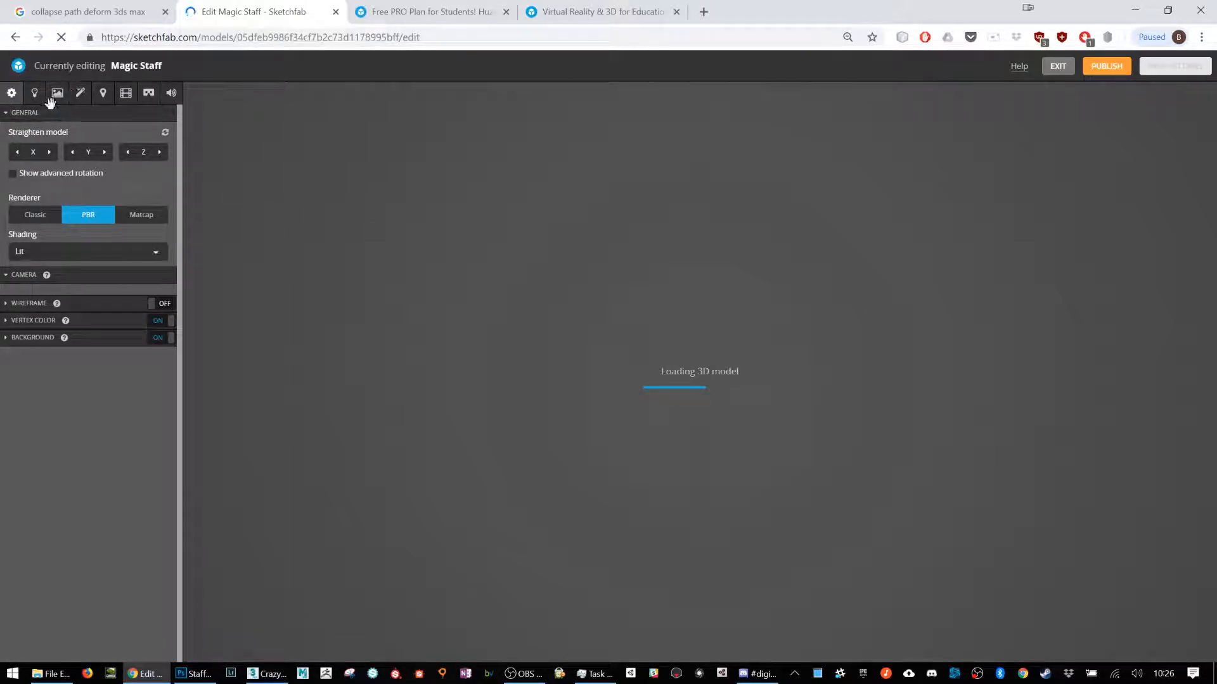
left_click(57, 93)
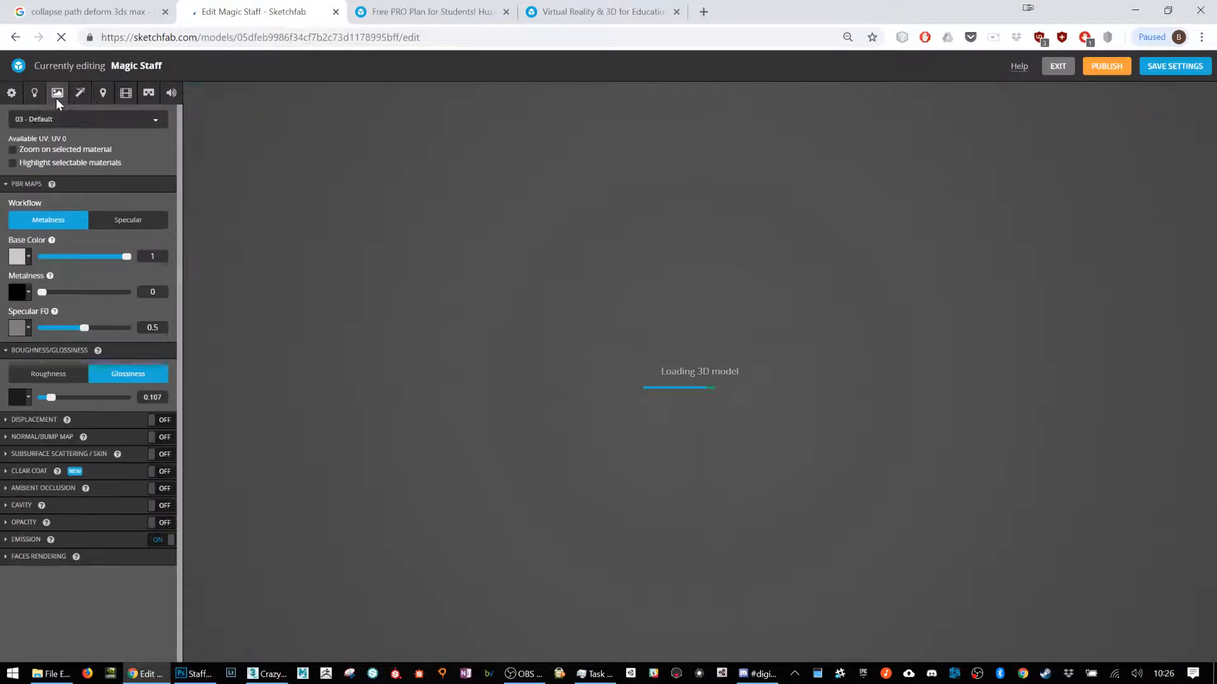
left_click(28, 259)
left_click(84, 320)
left_click(489, 260)
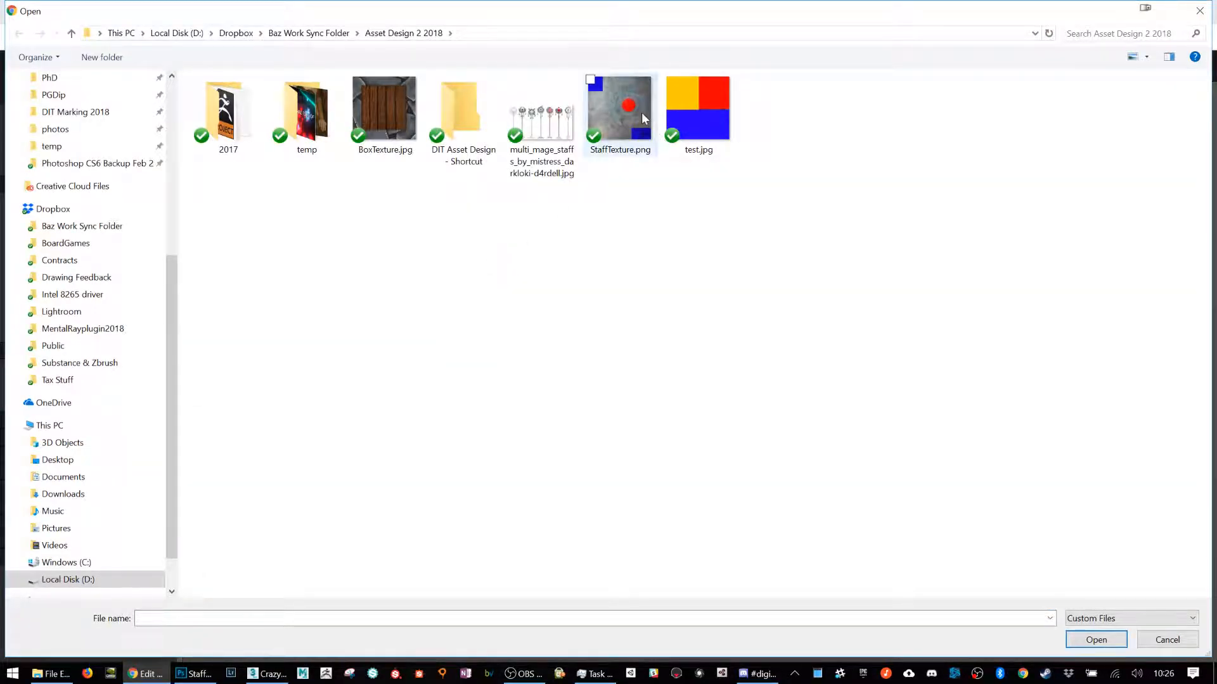
double_click(642, 169)
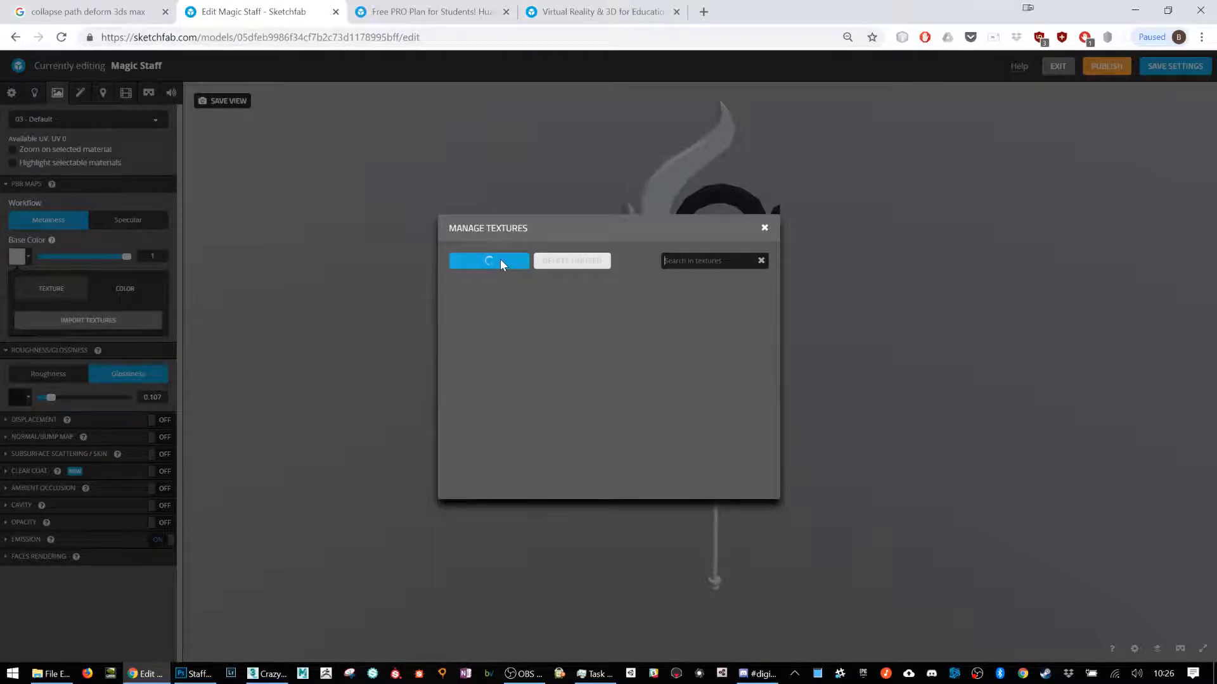
left_click(765, 230)
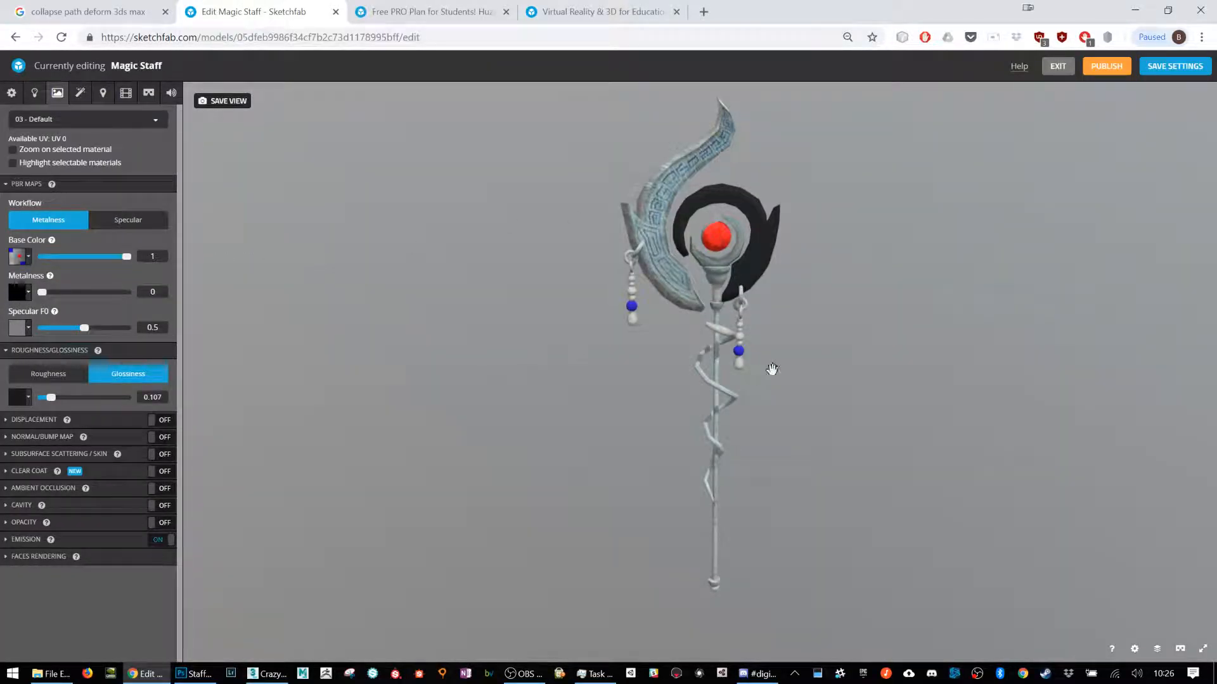
Step: Set the staff material's metalness to 0.697, specular F0 to 0.142 and glossiness to 1
scroll(837, 342, "up", 2)
right_click_drag(679, 291, 611, 465)
scroll(591, 347, "up", 4)
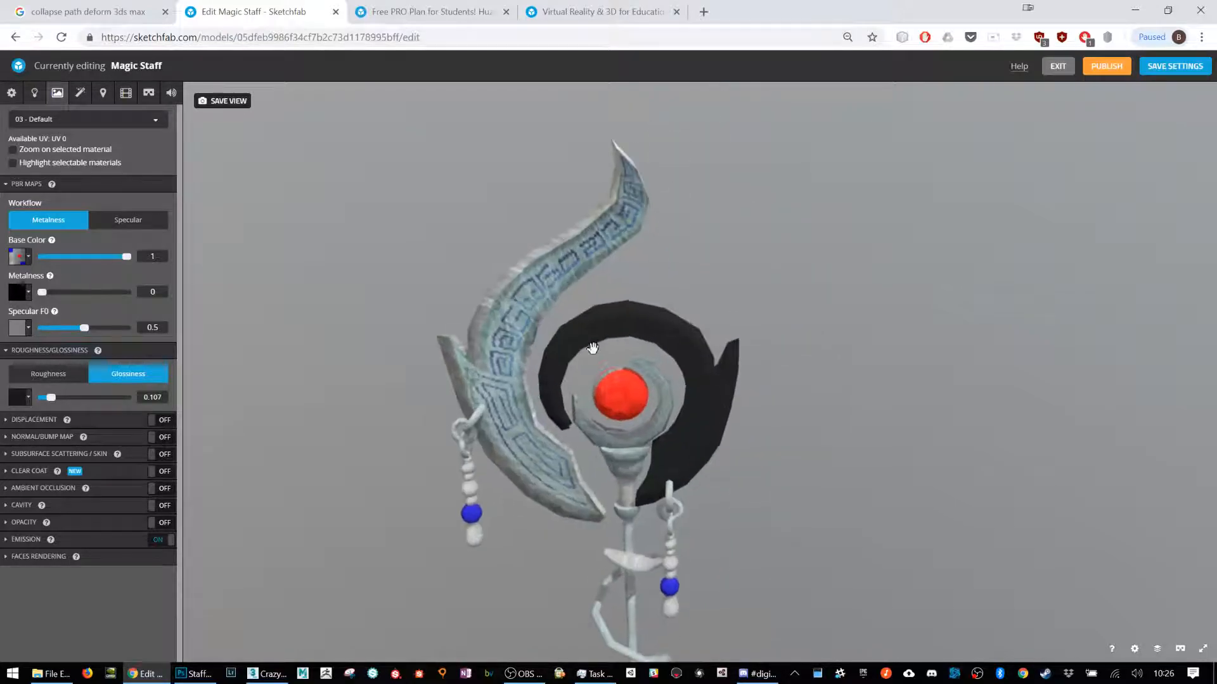
left_click_drag(52, 291, 54, 318)
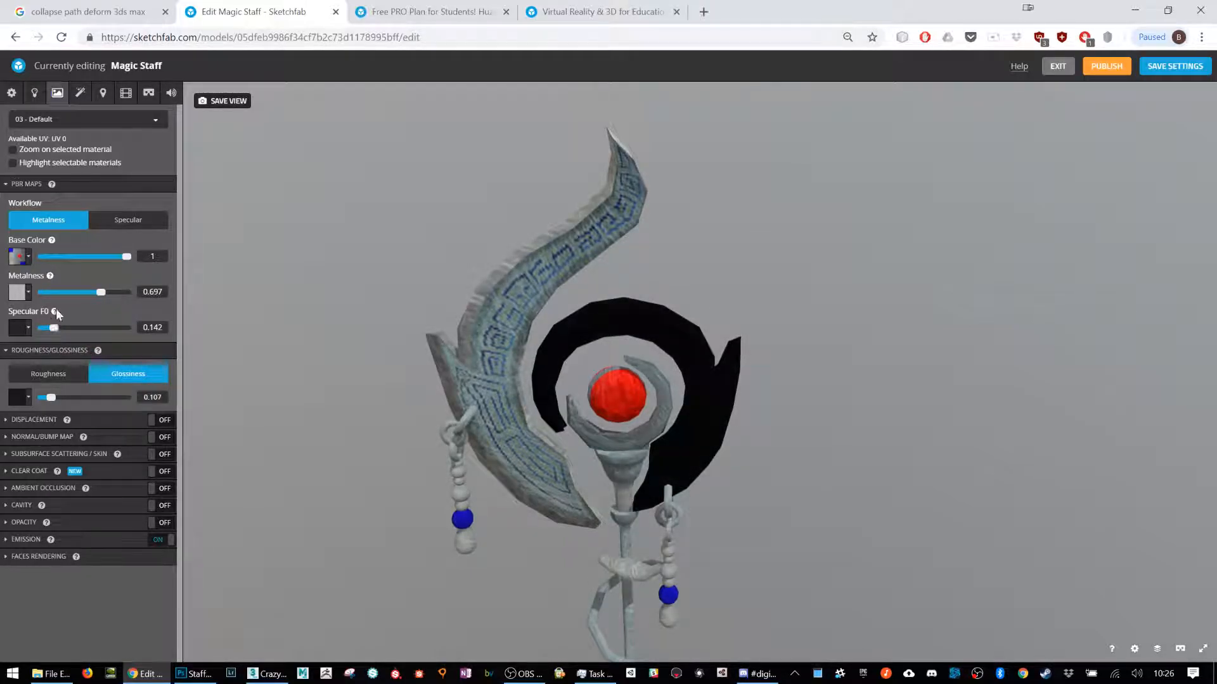
left_click_drag(51, 397, 131, 396)
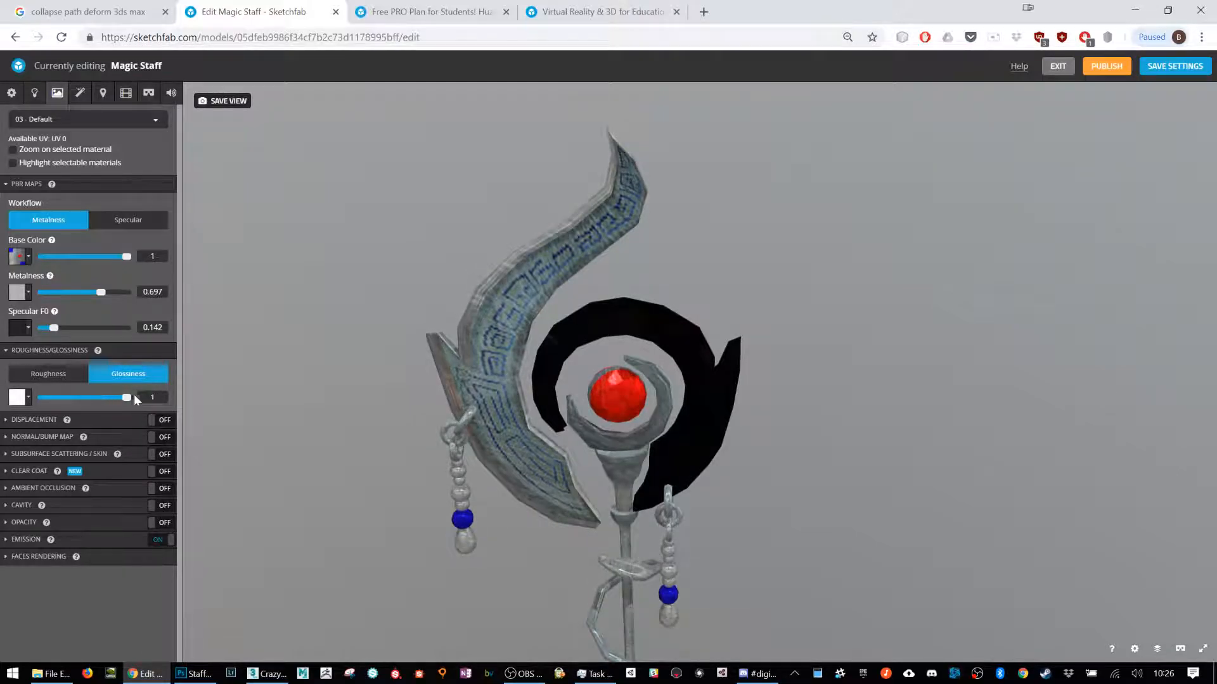
Step: Adjust the staff material's glossiness to 0.843 and metalness to 0.91
left_click_drag(437, 421, 297, 407)
mouse_move(115, 396)
left_mouse_down()
mouse_move(100, 396)
mouse_move(114, 397)
left_mouse_up()
mouse_move(114, 291)
left_mouse_down()
mouse_move(132, 292)
mouse_move(87, 292)
mouse_move(119, 292)
left_mouse_up()
Step: Examine the metallic finish on the hanging bead chains and the red gem up close
left_click_drag(723, 389, 671, 550)
scroll(672, 550, "up", 8)
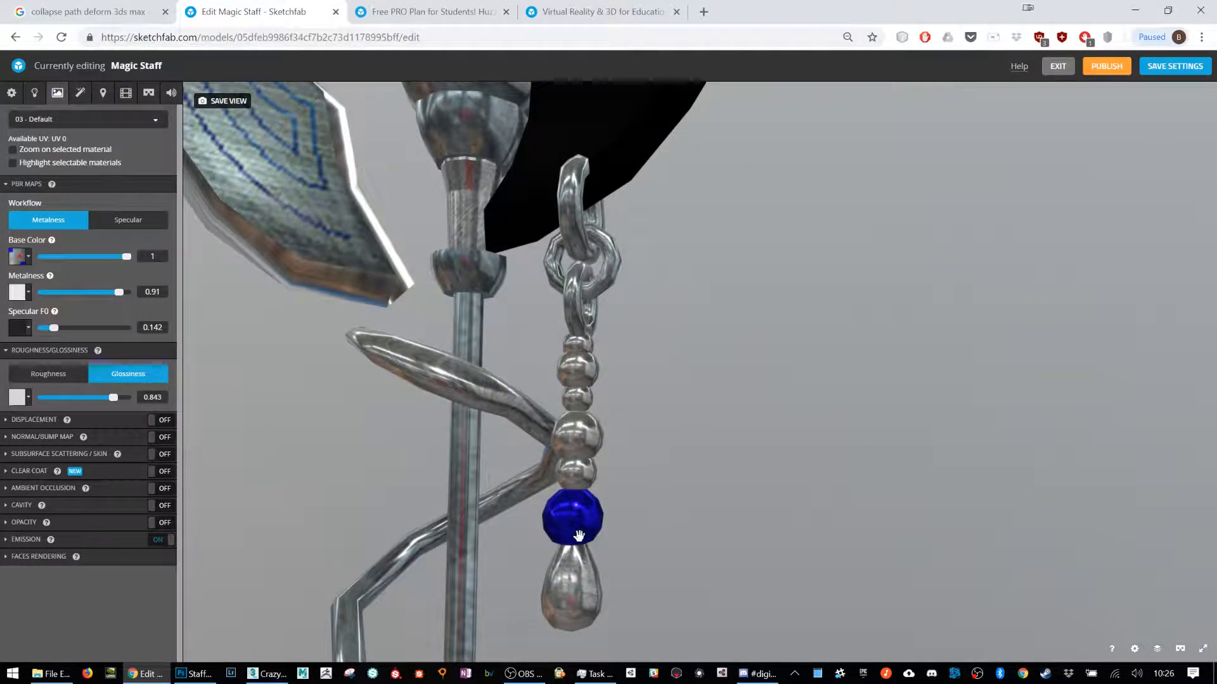
scroll(579, 536, "down", 5)
left_click_drag(602, 467, 709, 475)
left_click_drag(756, 331, 508, 313)
scroll(627, 405, "up", 5)
scroll(604, 208, "down", 3)
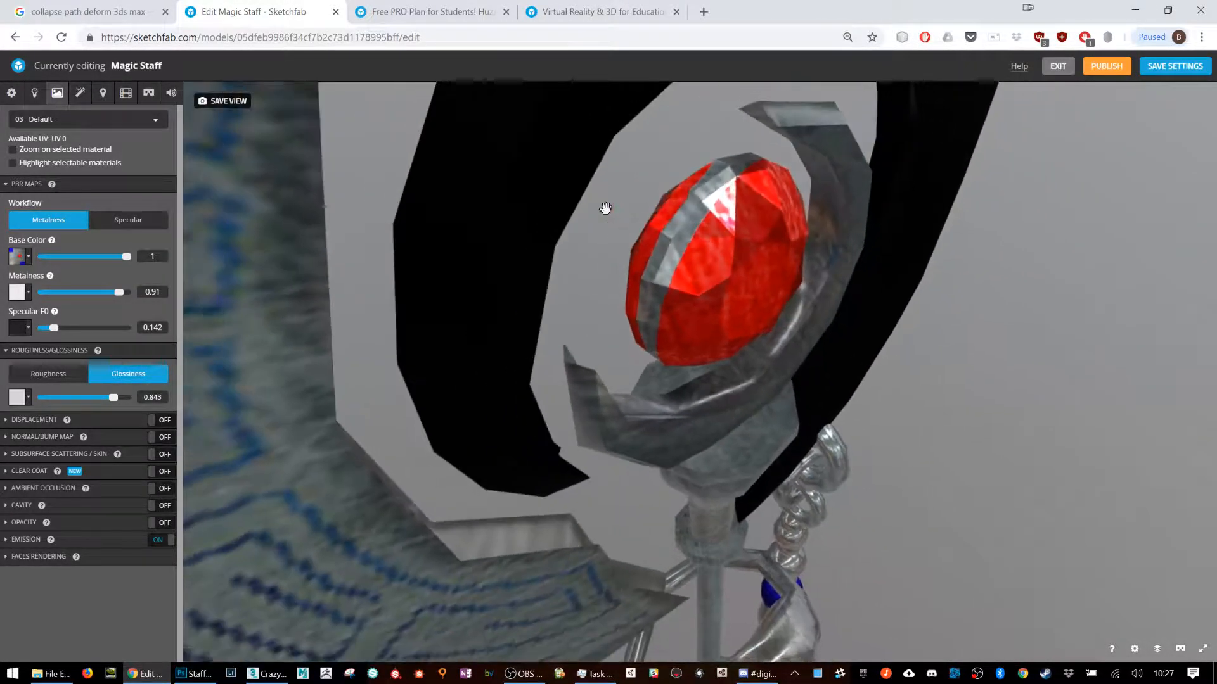
left_click_drag(603, 207, 677, 218)
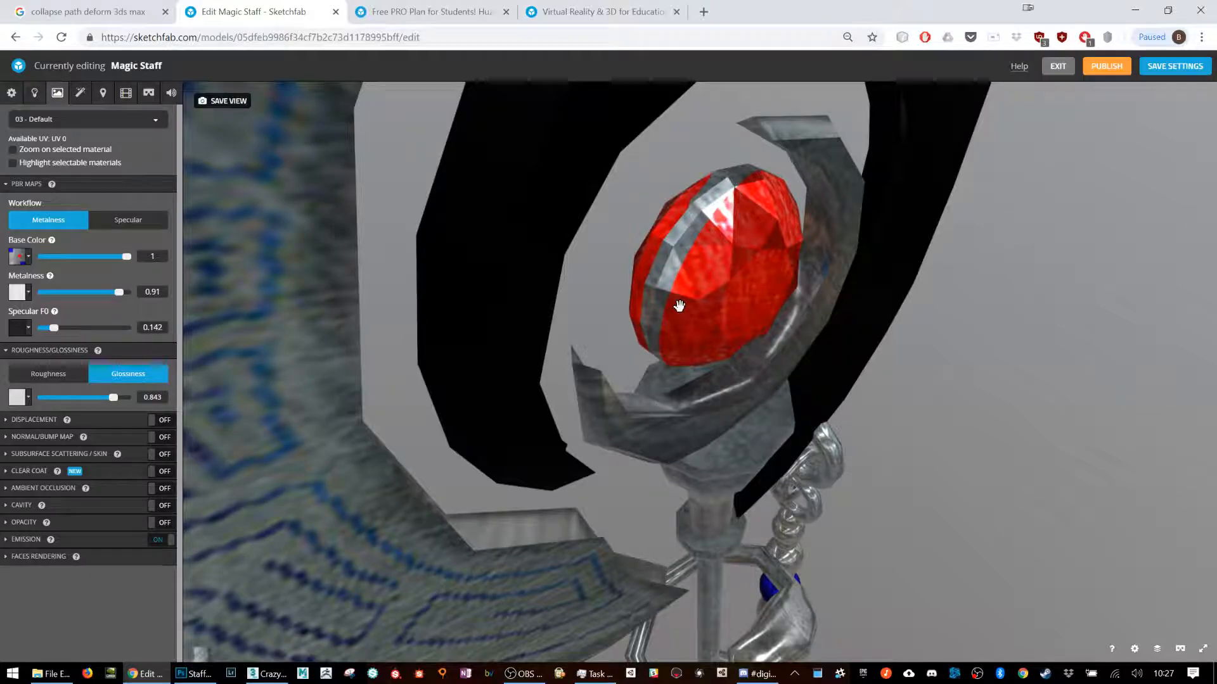
scroll(680, 306, "down", 5)
Step: Examine the shaft, its spiral wrap and both sides of the staff head under the metallic material
left_click_drag(679, 306, 712, 439)
right_click_drag(712, 440, 707, 329)
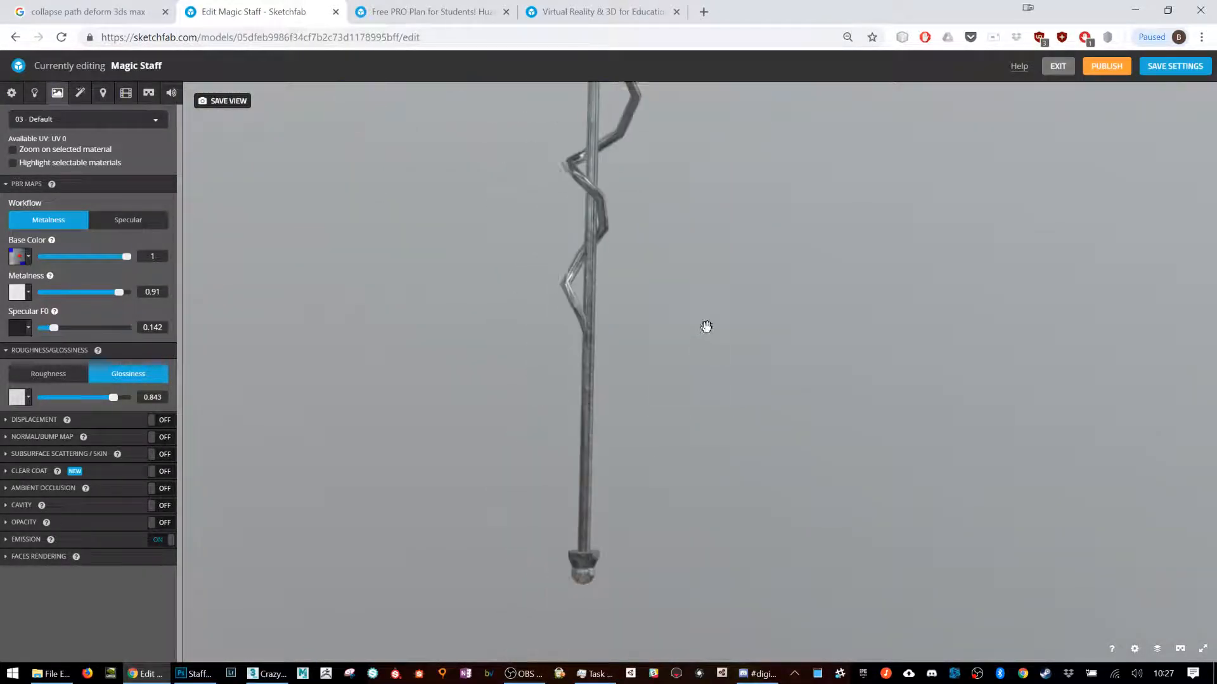
right_click_drag(690, 391, 630, 399)
scroll(630, 399, "down", 3)
left_click_drag(630, 400, 598, 408)
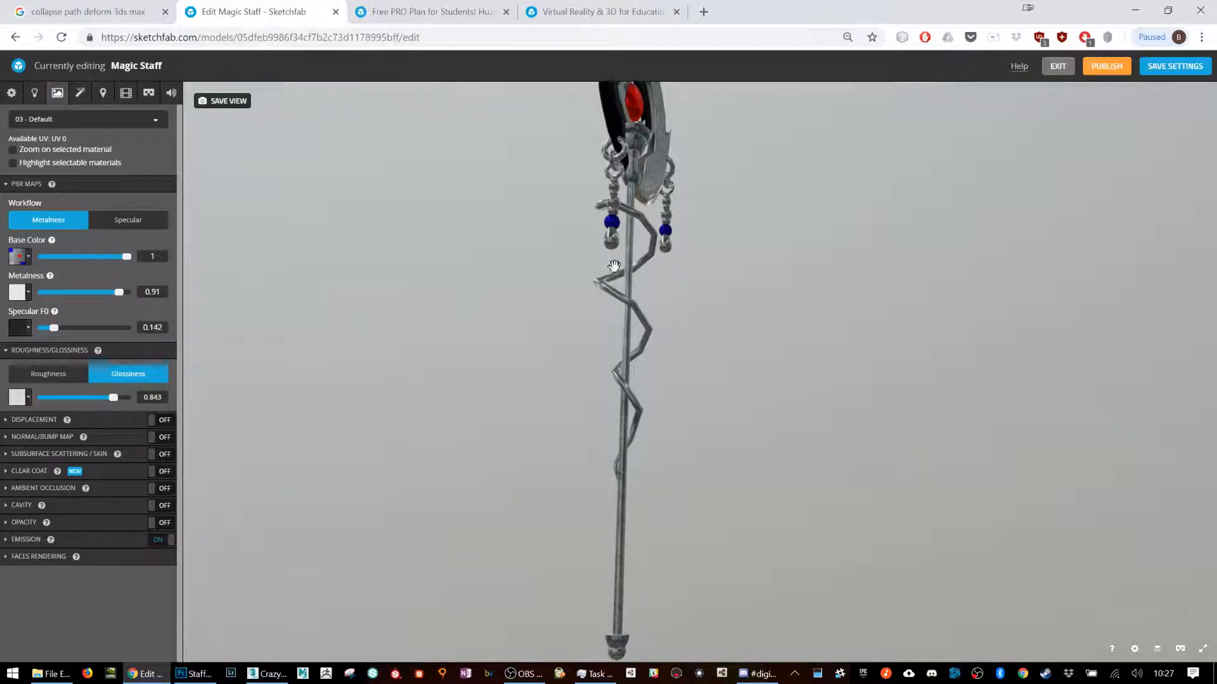
left_click_drag(639, 246, 627, 298)
left_click_drag(686, 272, 728, 275)
scroll(728, 275, "up", 4)
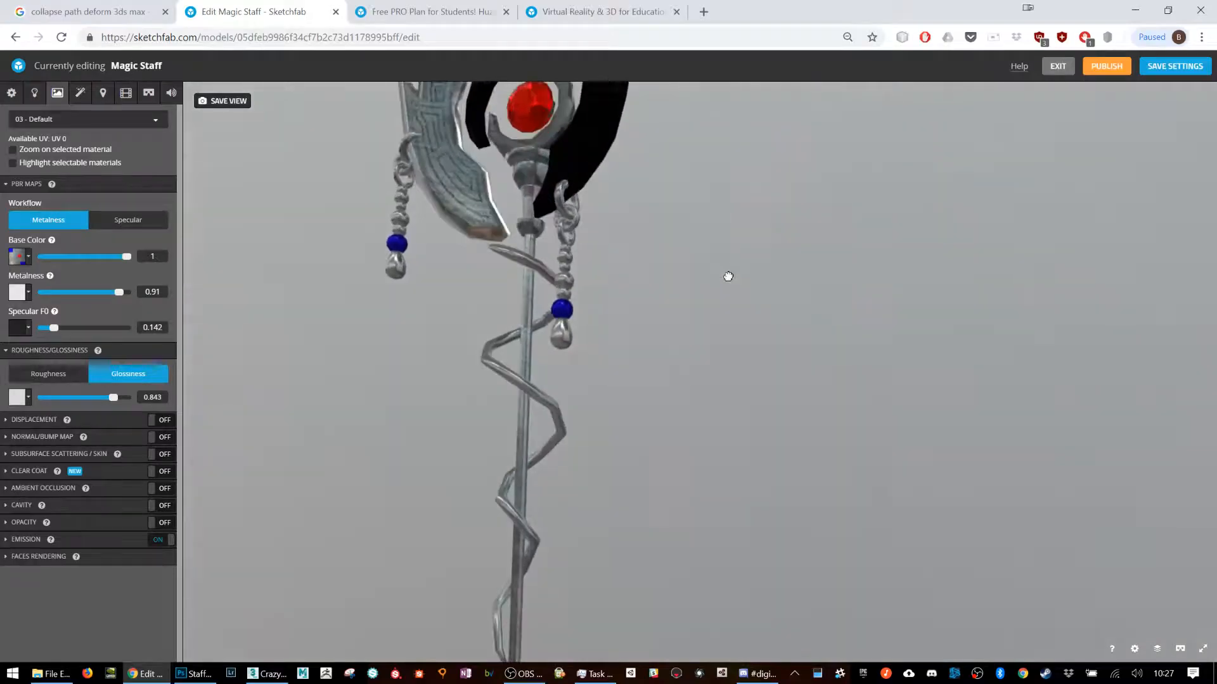
right_click_drag(668, 214, 681, 288)
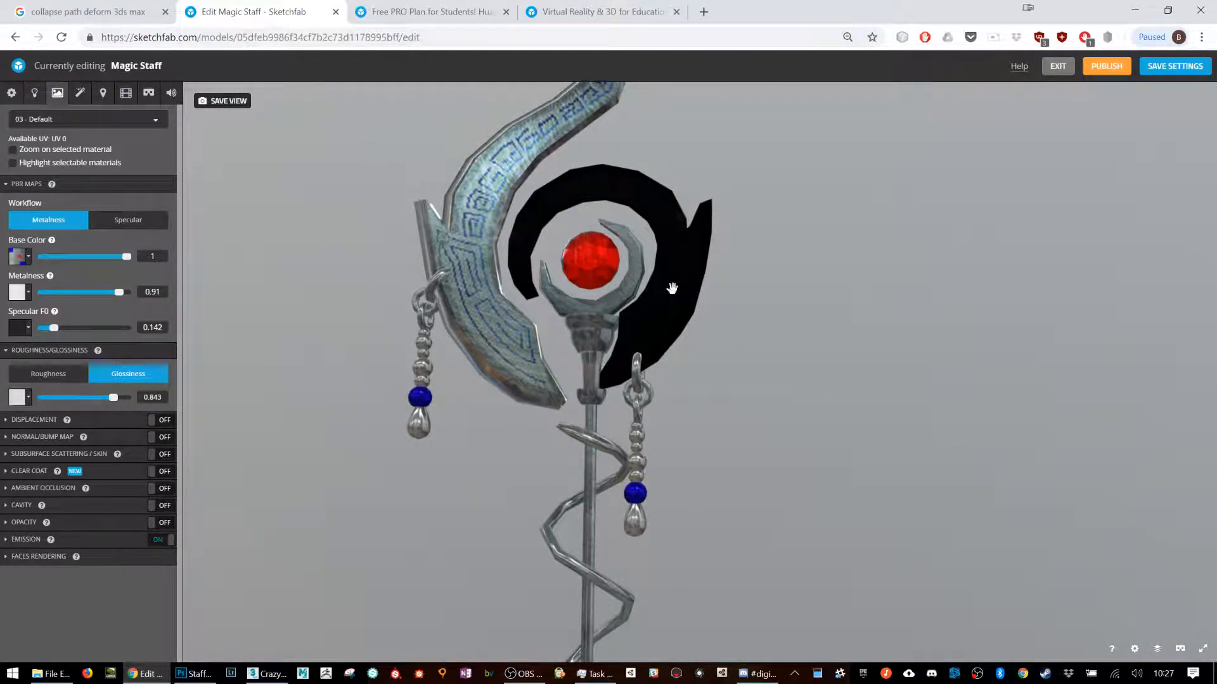
mouse_move(549, 235)
left_mouse_down()
mouse_move(652, 311)
mouse_move(675, 386)
mouse_move(662, 296)
mouse_move(518, 374)
left_mouse_up()
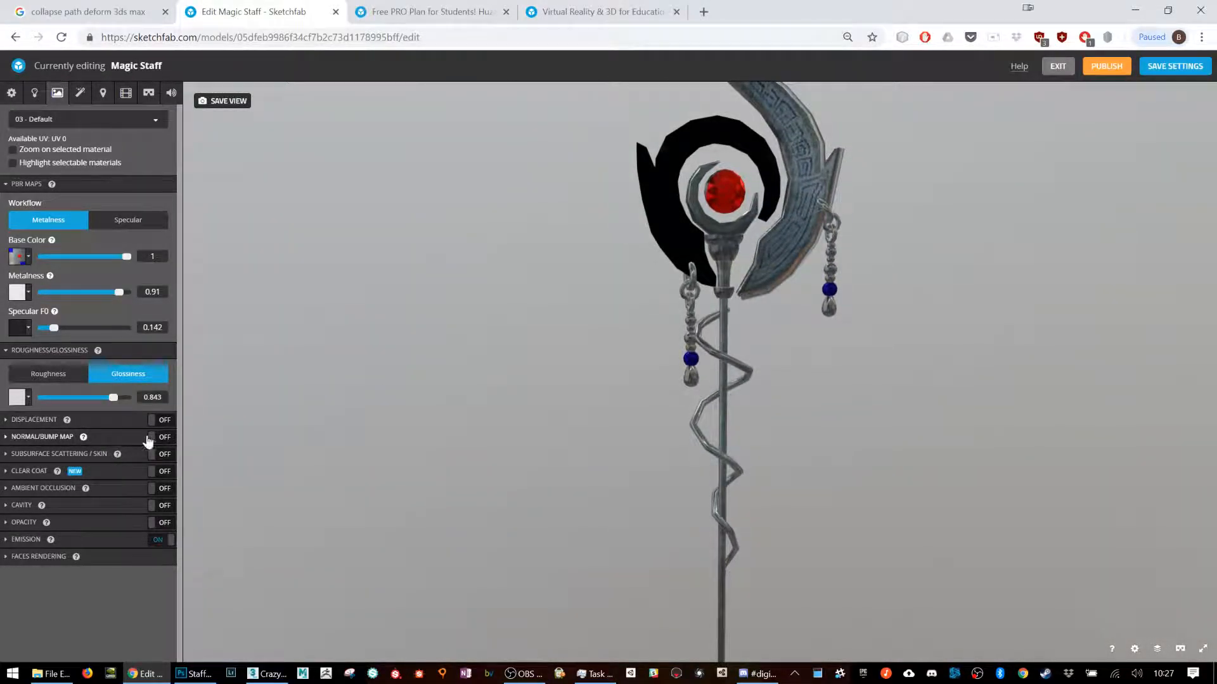
Step: Look at the normal/bump map options, inspect the staff from several angles, and collapse those options again
left_click(120, 437)
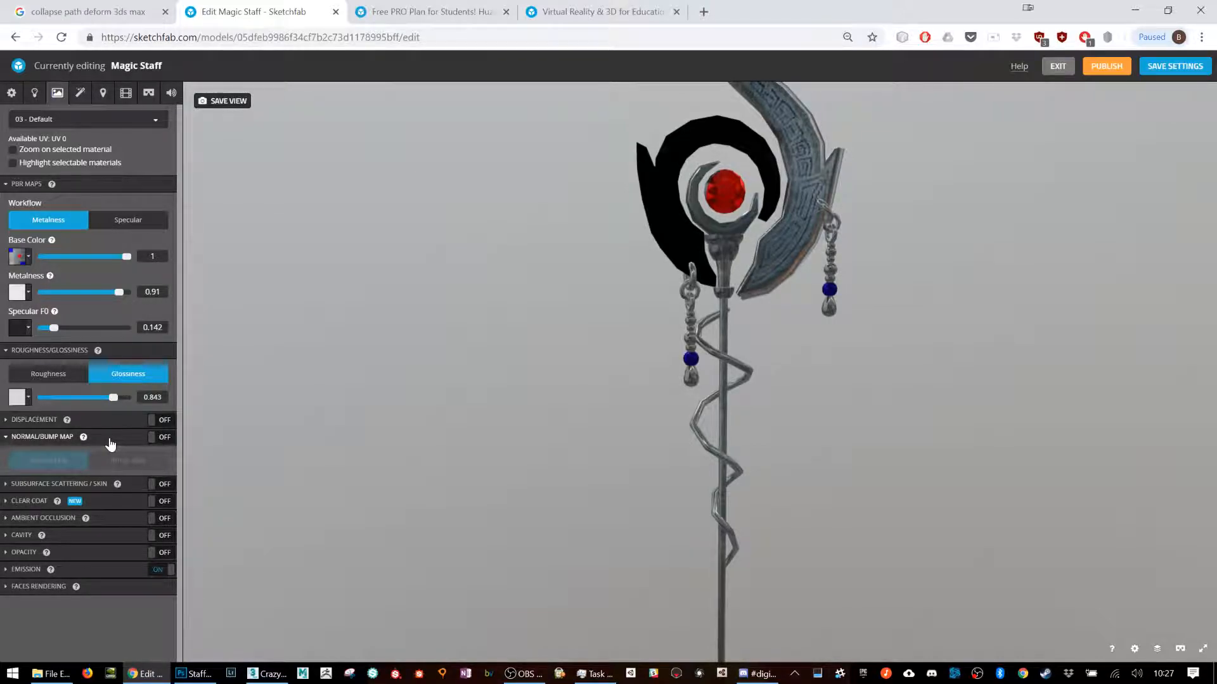
left_click_drag(622, 383, 463, 418)
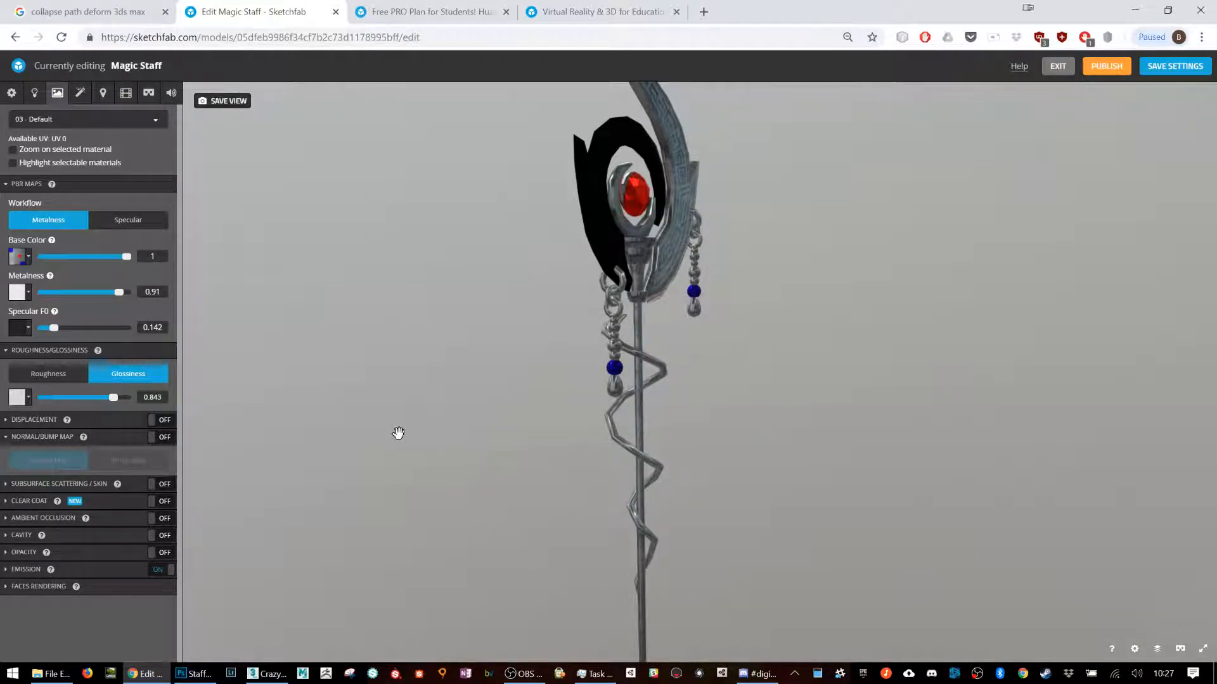
left_click_drag(532, 398, 682, 386)
right_click_drag(677, 285, 675, 338)
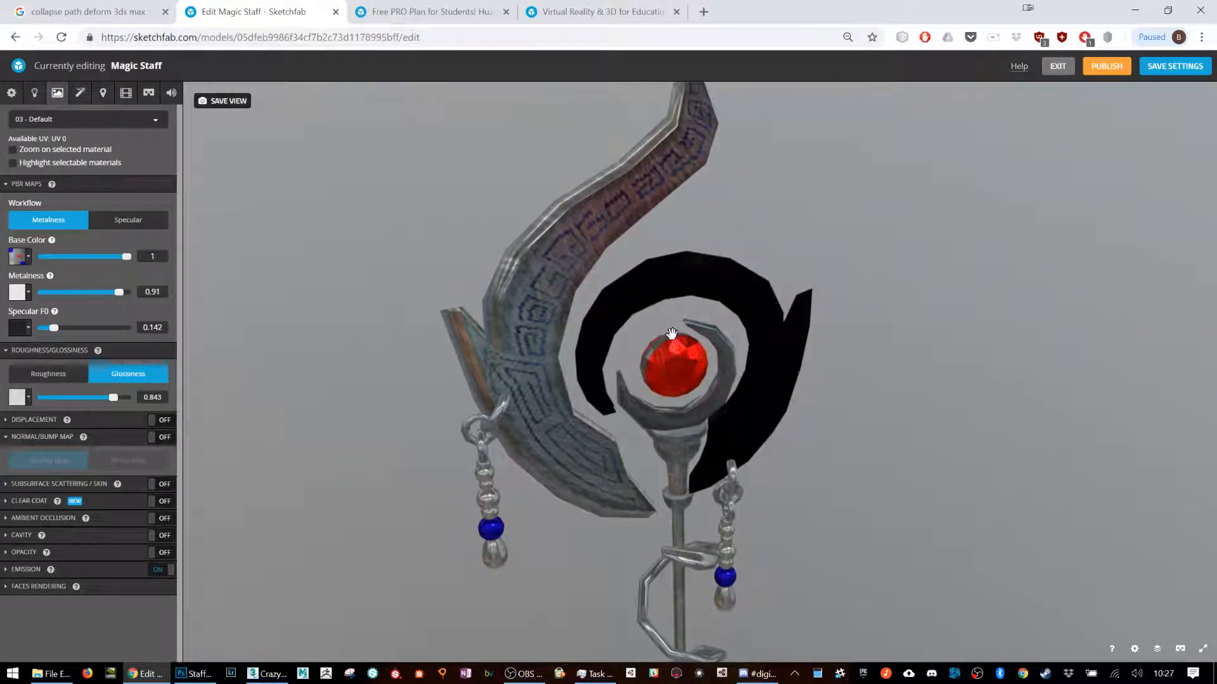
left_click(107, 444)
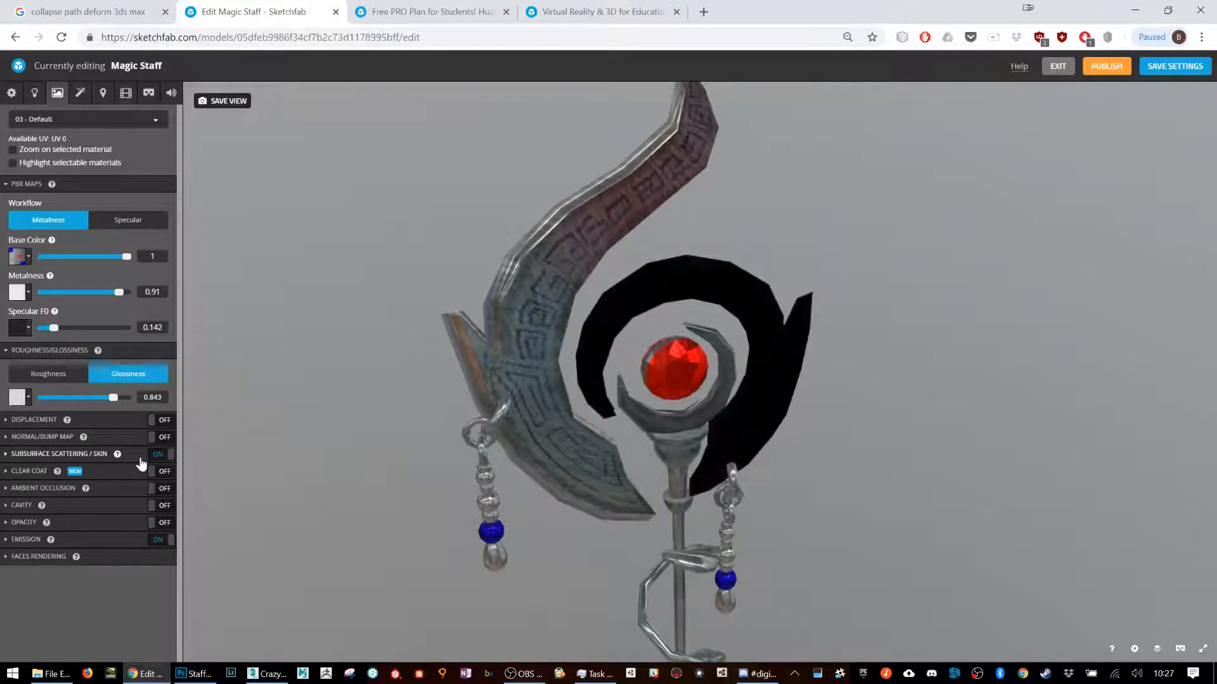
Step: Enable subsurface scattering, expand its settings and set the material's metalness to 0.13
left_click(147, 455)
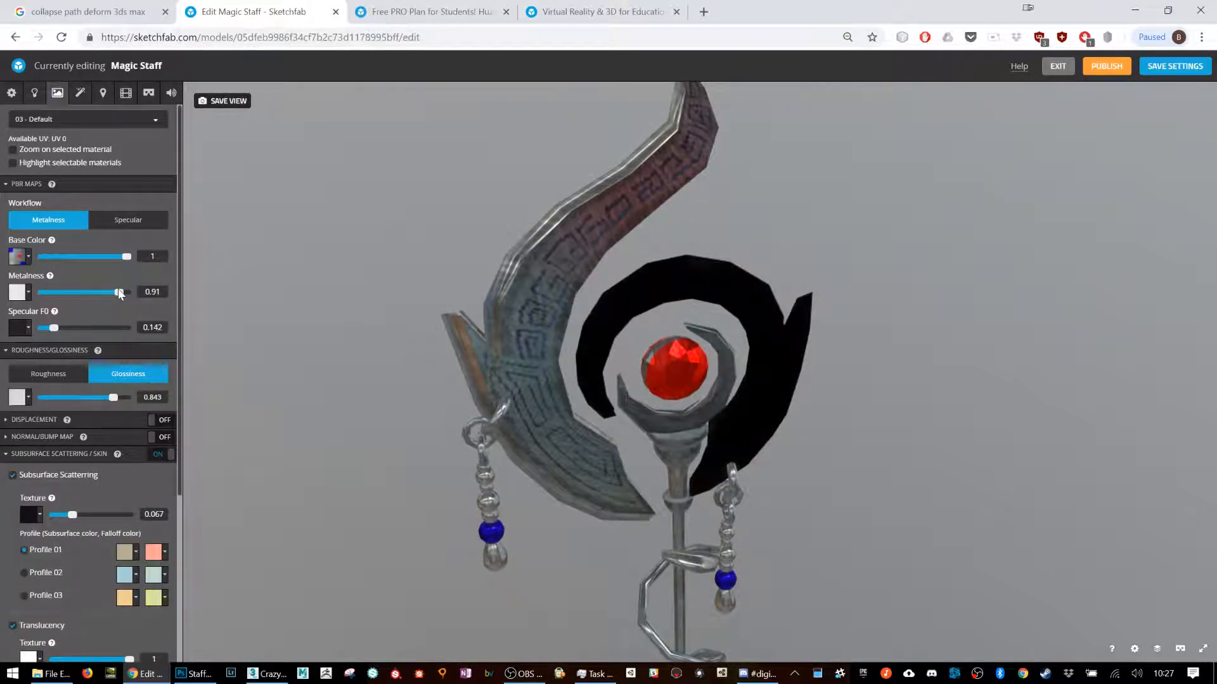
left_click(52, 292)
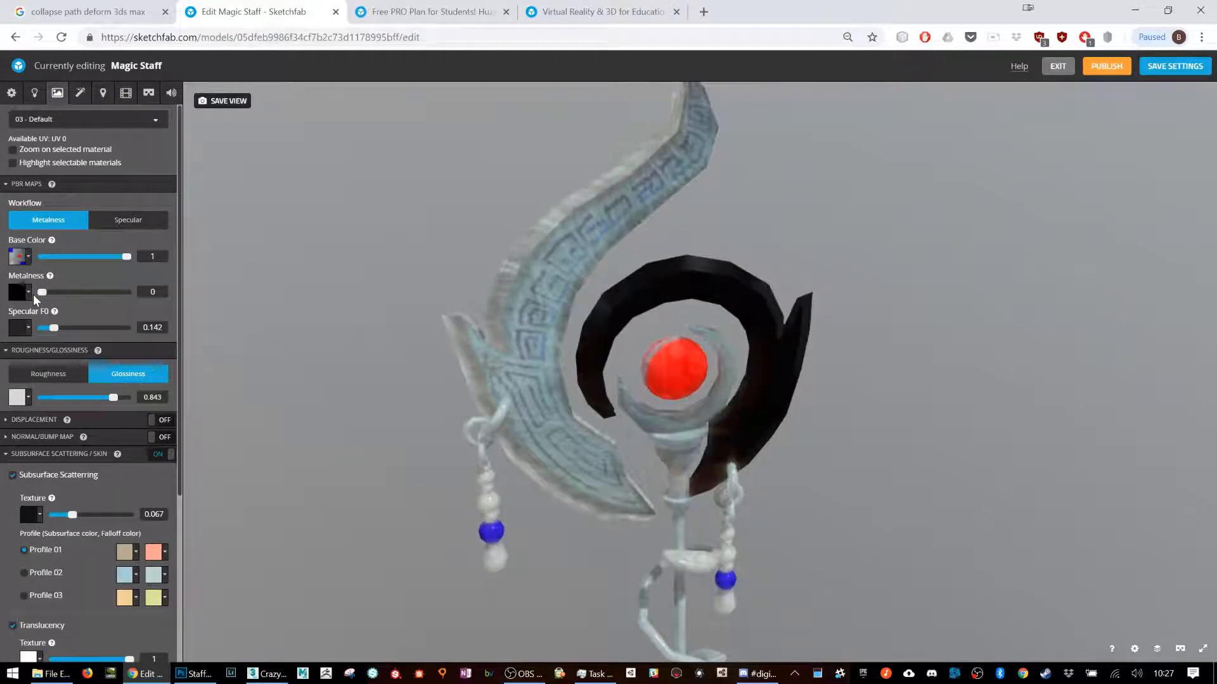
Step: Compare the staff with subsurface scattering off and on, leaving it enabled, and inspect the head and shaft
left_click(160, 456)
left_click(160, 455)
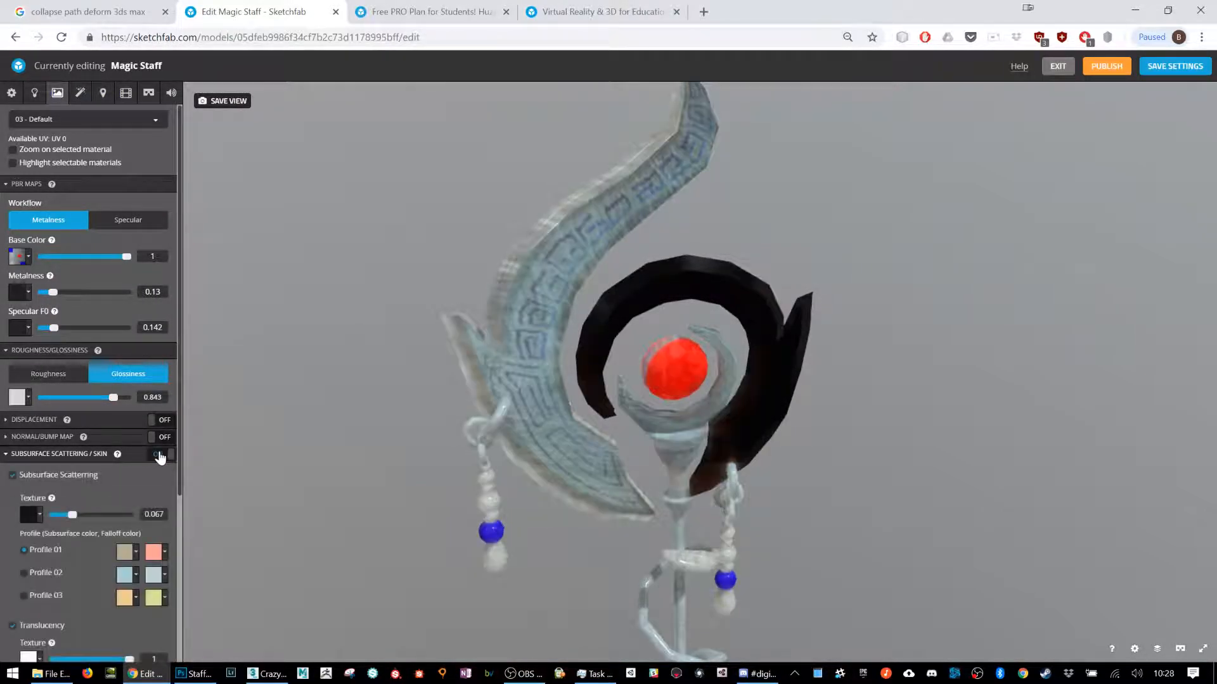
left_click_drag(551, 467, 502, 368)
left_click(158, 456)
left_click(158, 457)
left_click_drag(475, 360, 546, 324)
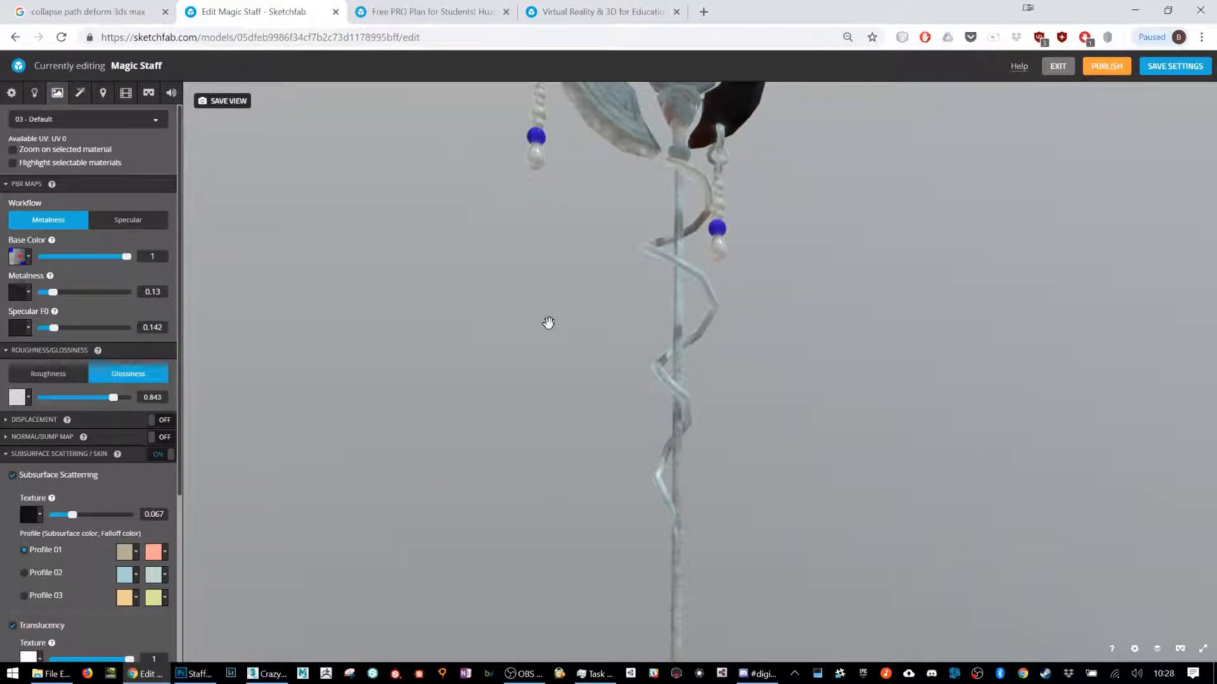
scroll(608, 290, "down", 5)
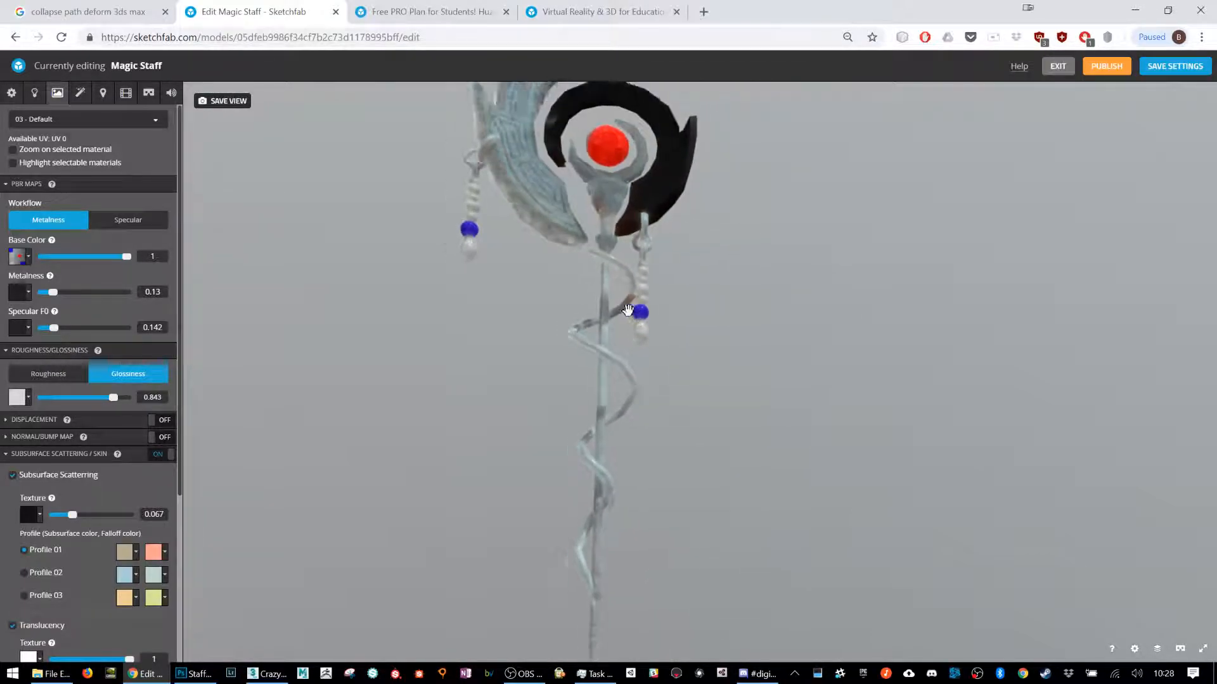
Step: Set the subsurface scattering texture amount to 0.143 and bring the translucency settings into view
left_click_drag(620, 333, 617, 339)
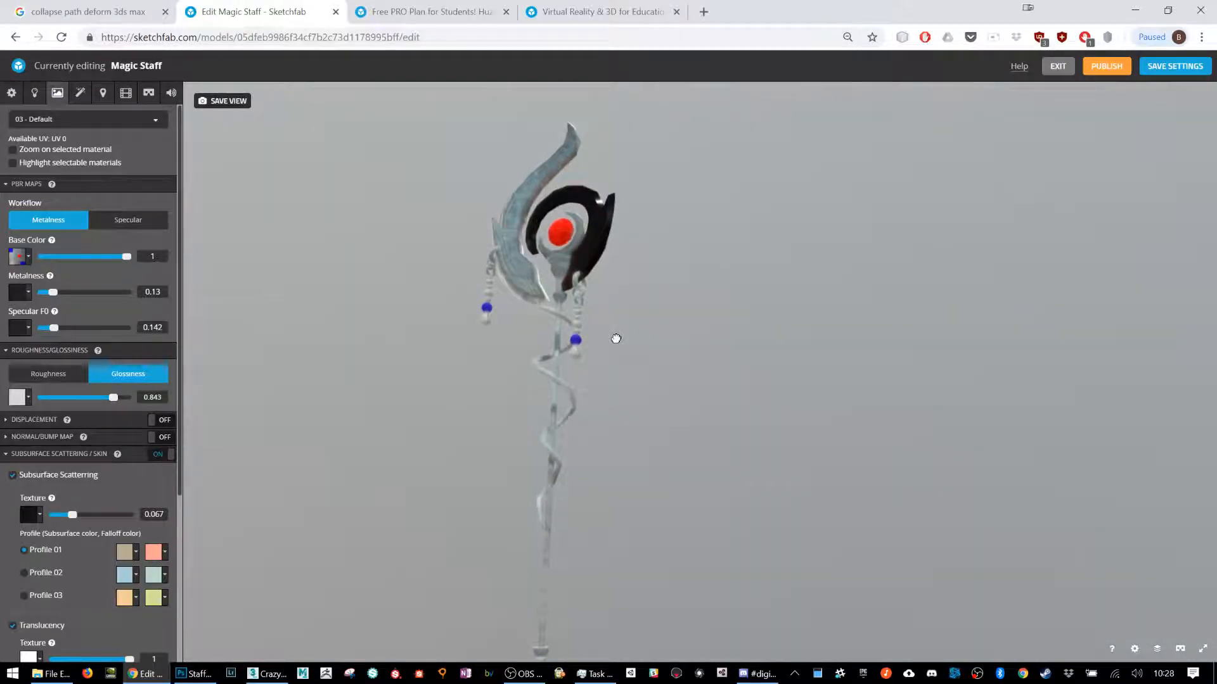
mouse_move(70, 514)
left_mouse_down()
mouse_move(103, 518)
mouse_move(49, 515)
mouse_move(94, 516)
left_mouse_up()
scroll(110, 485, "down", 2)
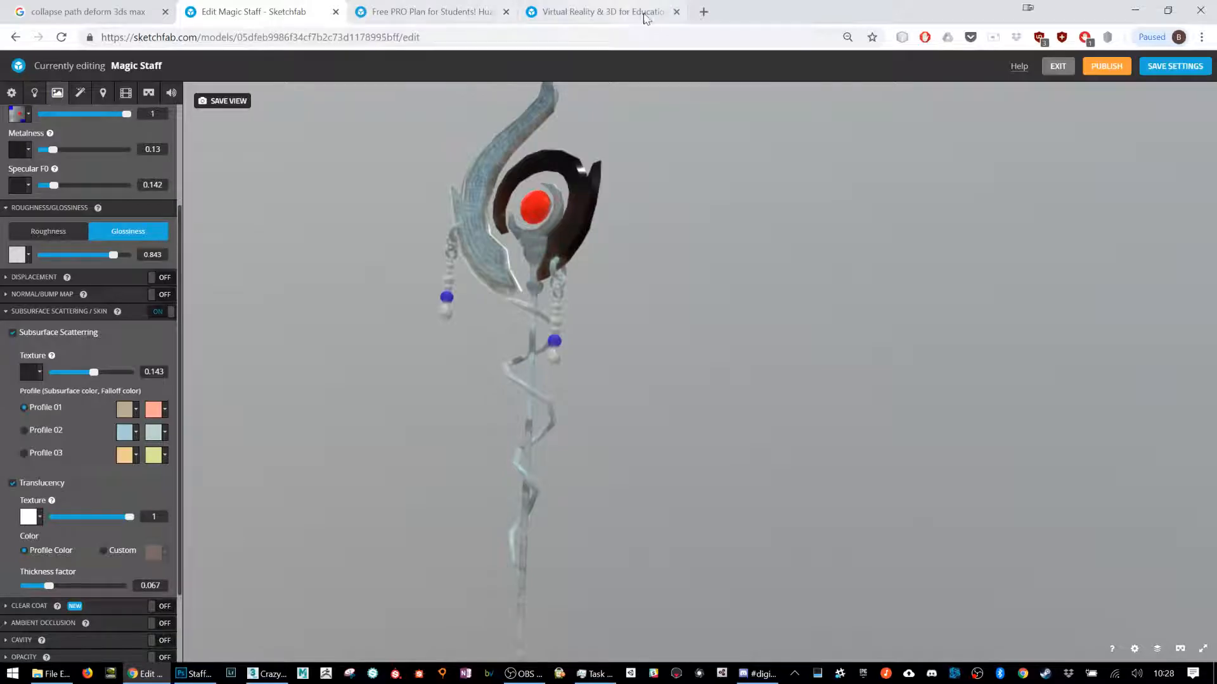
Step: Search the web for "subsurface scattering sketchfab" in place of the Sketchfab education page
left_click(602, 11)
left_click(172, 37)
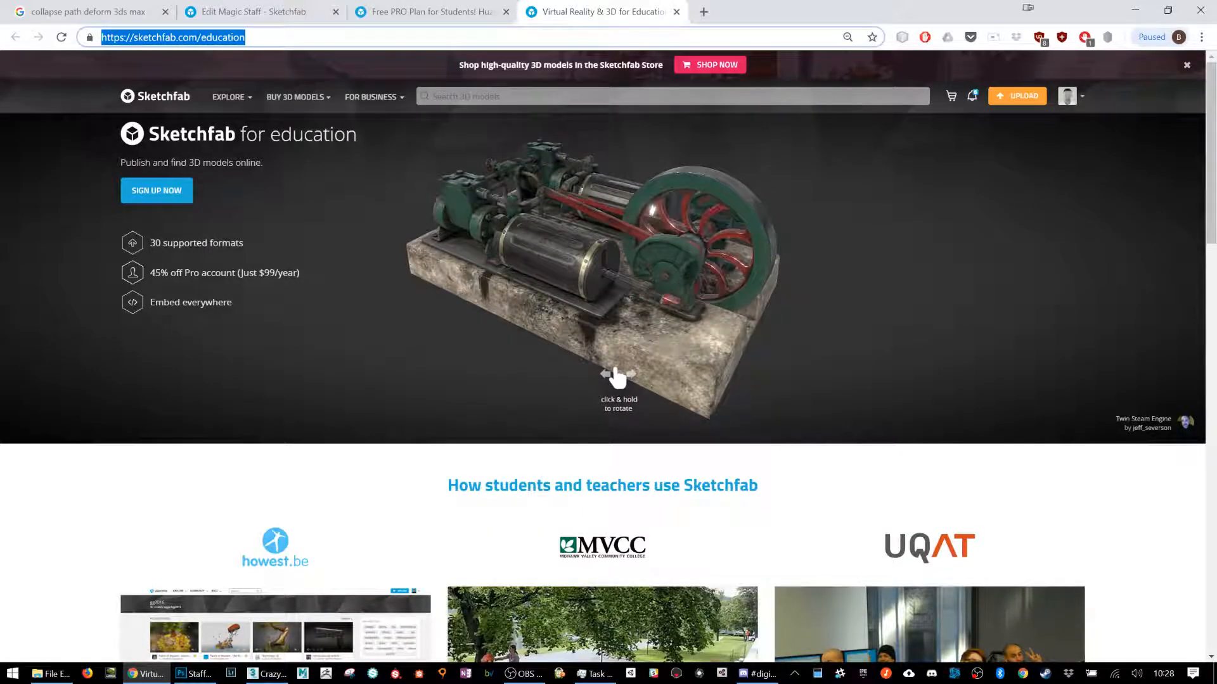
type("subsurface")
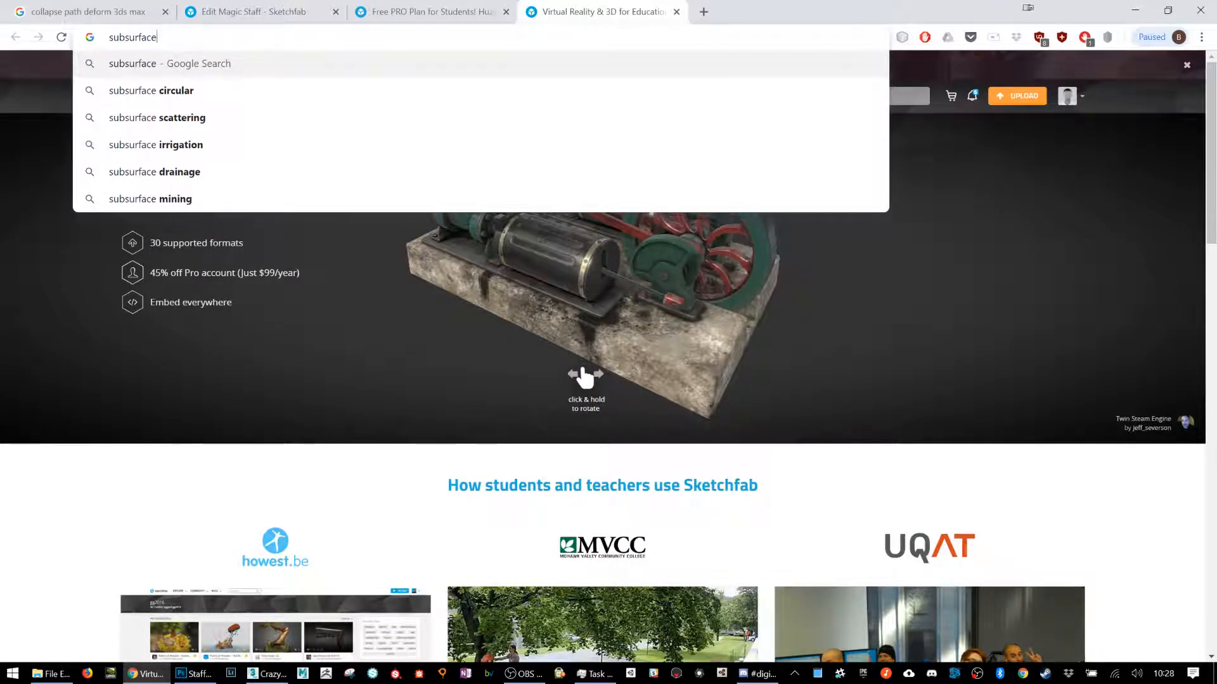
type(" scattering sketchf")
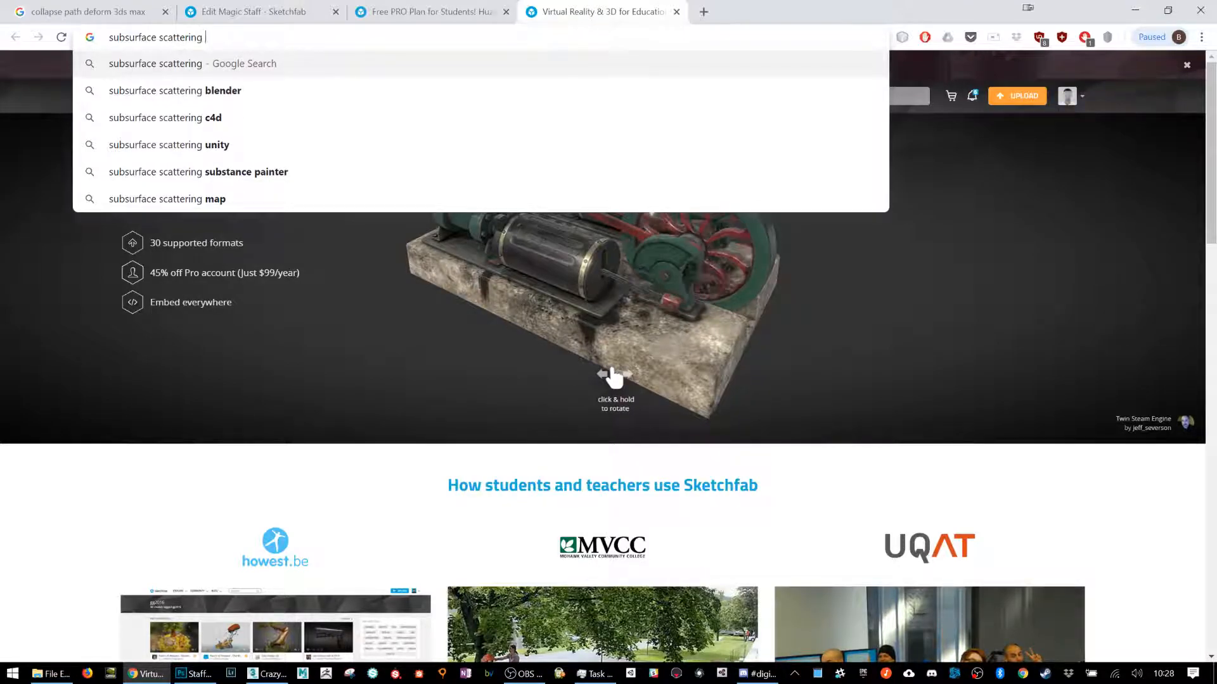
type("ab")
key("Return")
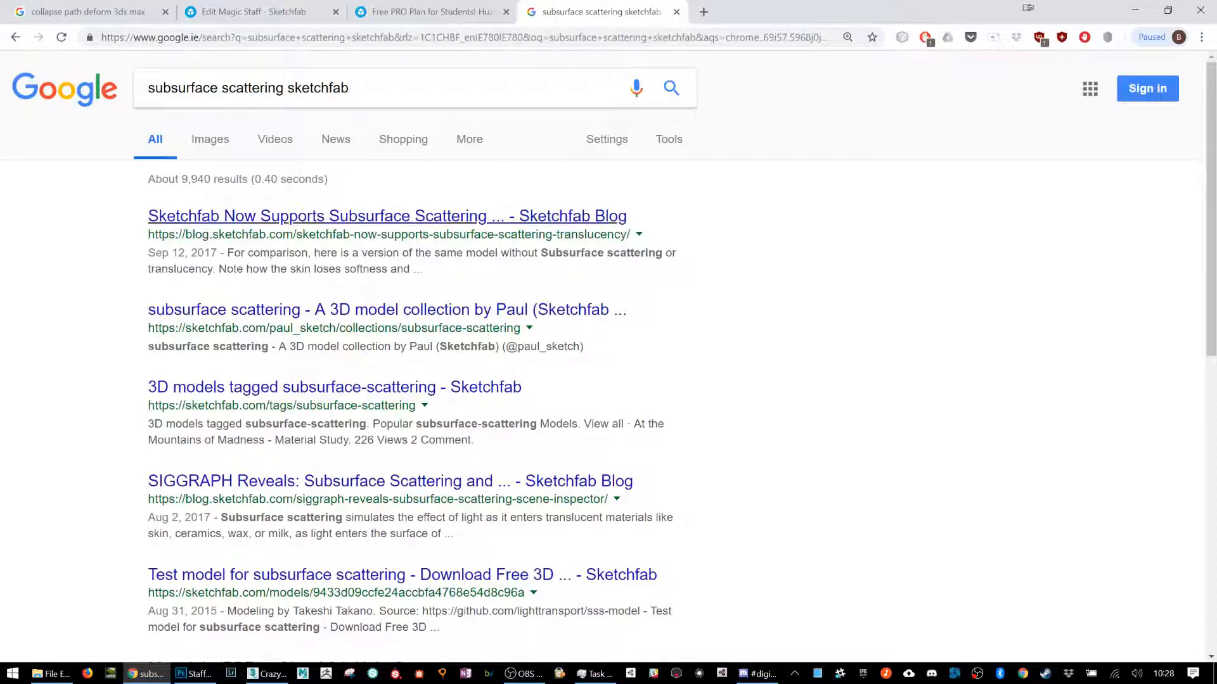
Step: Open the Sketchfab blog article about subsurface scattering and translucency support and skim through to the Stanford Dragon example
left_click(241, 217)
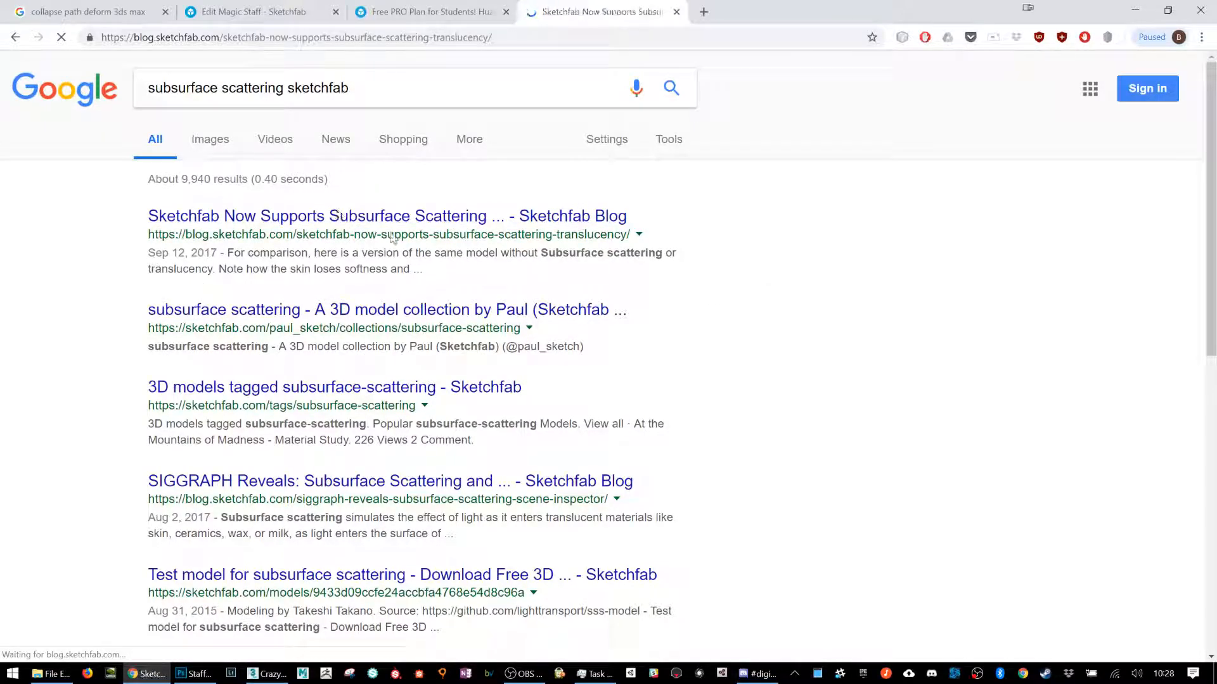
scroll(519, 247, "down", 2)
scroll(533, 246, "down", 1)
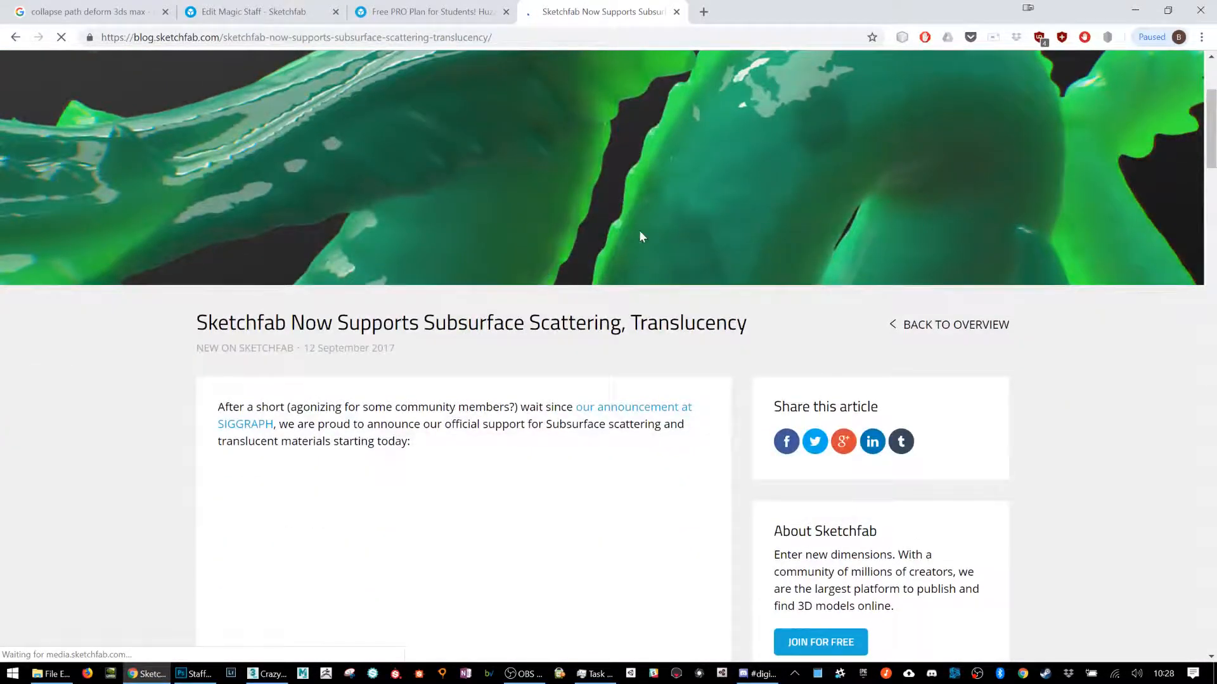
scroll(685, 237, "up", 3)
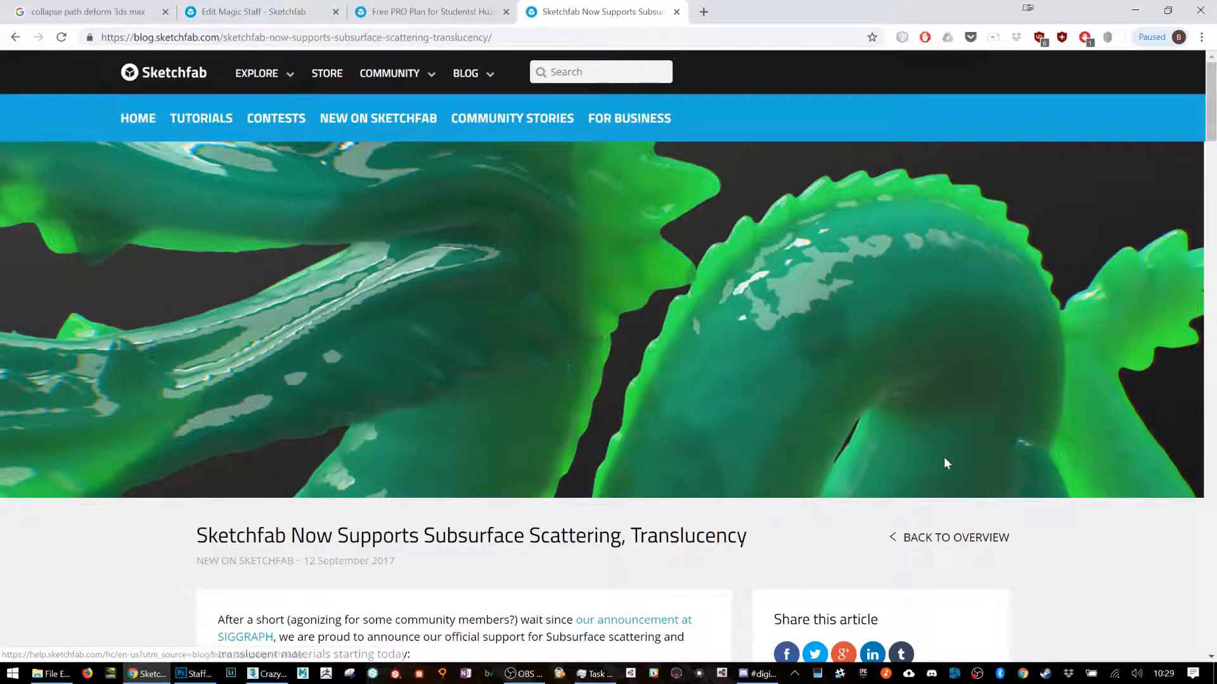
scroll(779, 364, "down", 10)
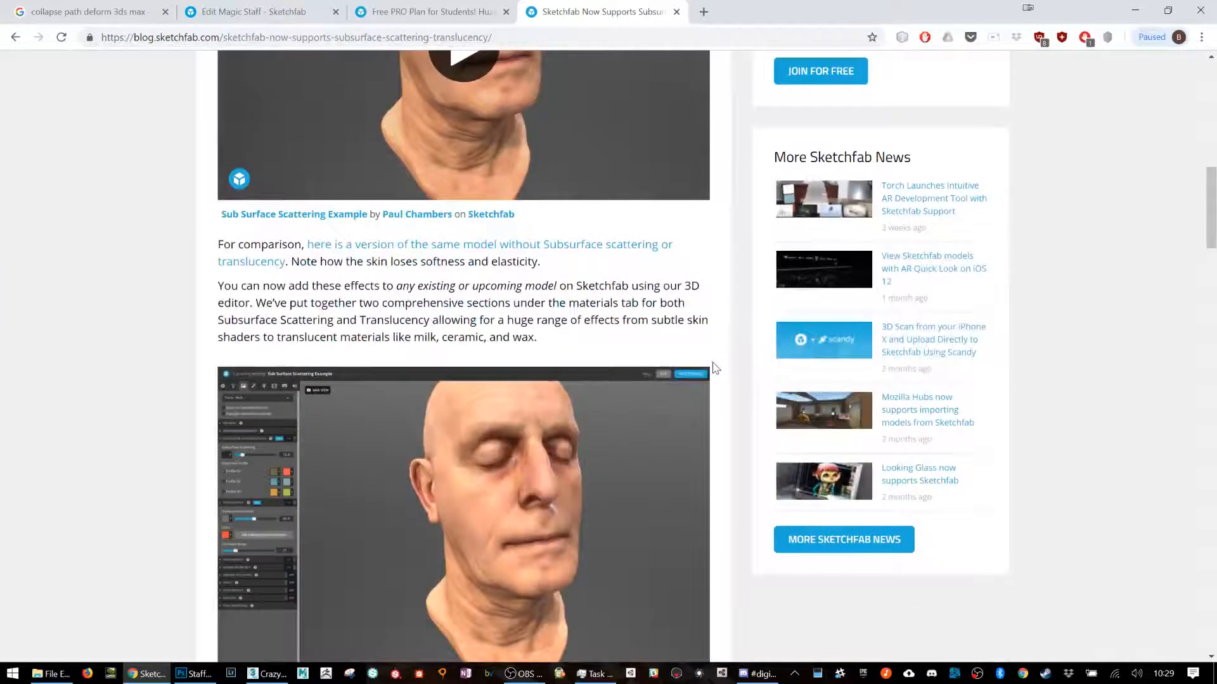
scroll(716, 369, "down", 5)
scroll(721, 389, "down", 2)
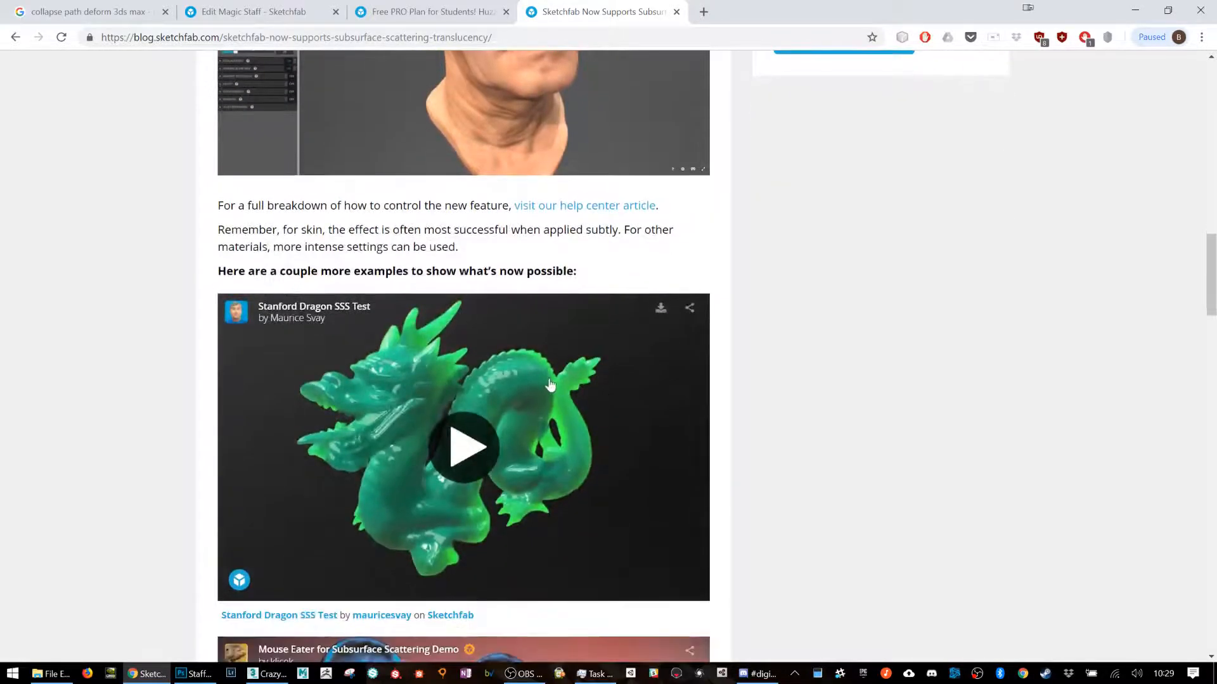
Step: Load the Stanford Dragon SSS Test model, examine it from another angle, and look over the rest of the article
left_click(488, 443)
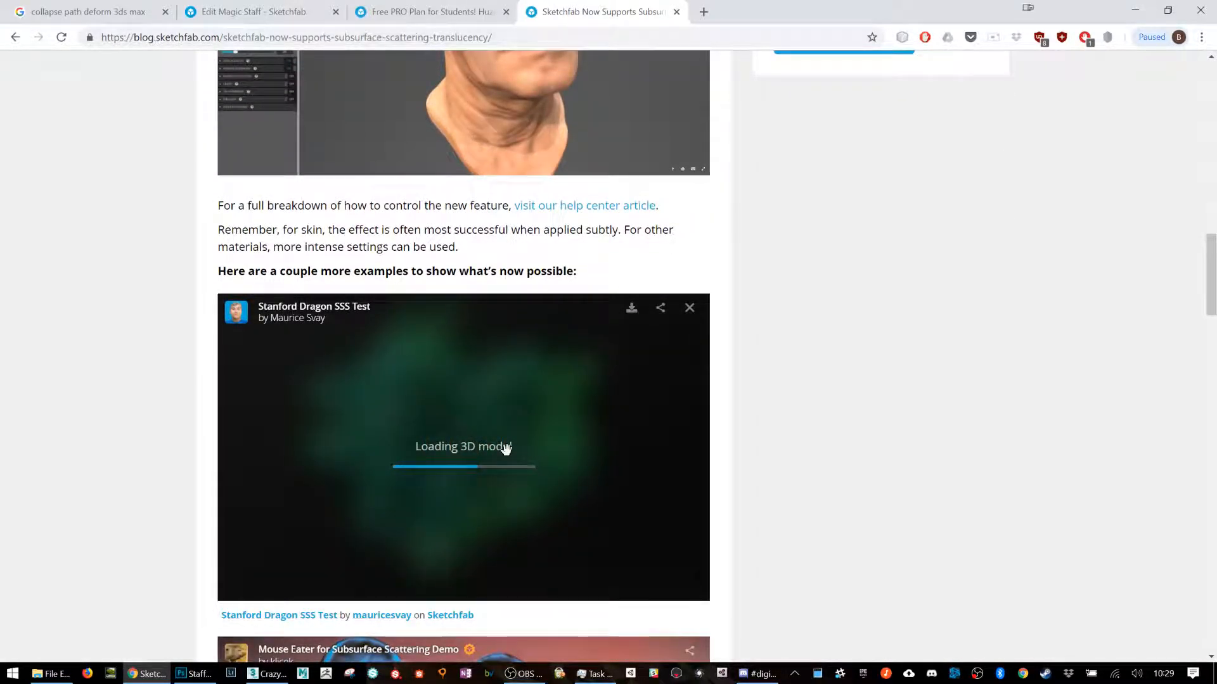
scroll(888, 176, "up", 20)
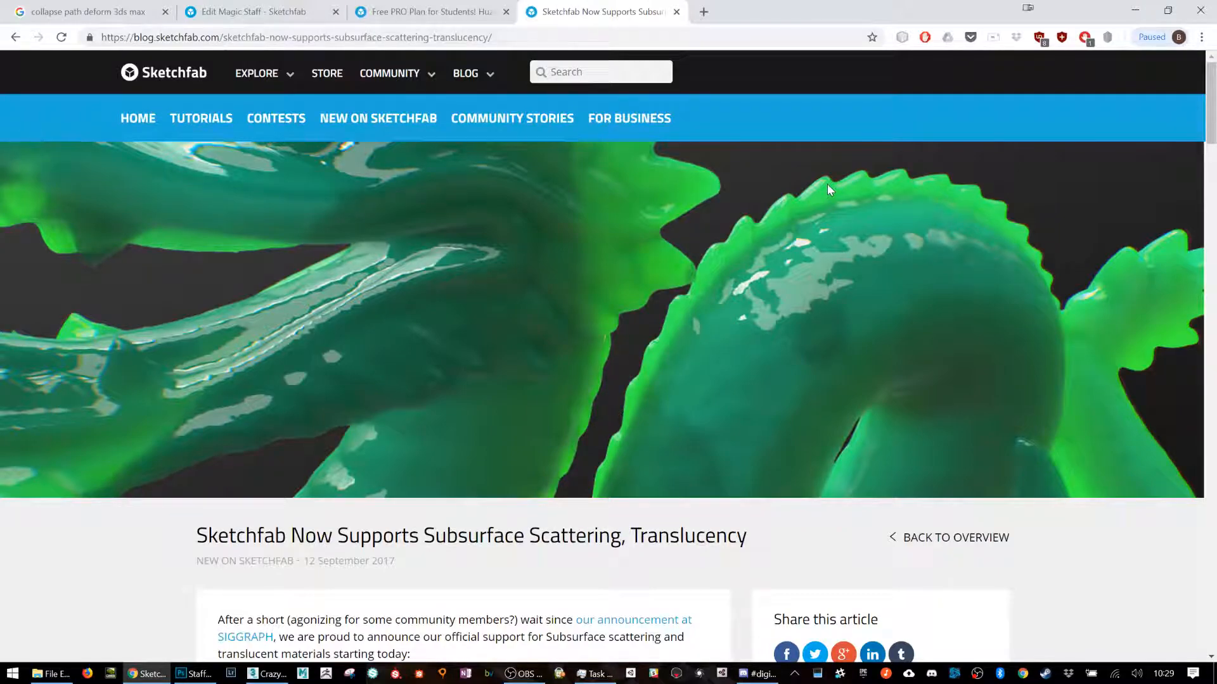
scroll(887, 583, "down", 20)
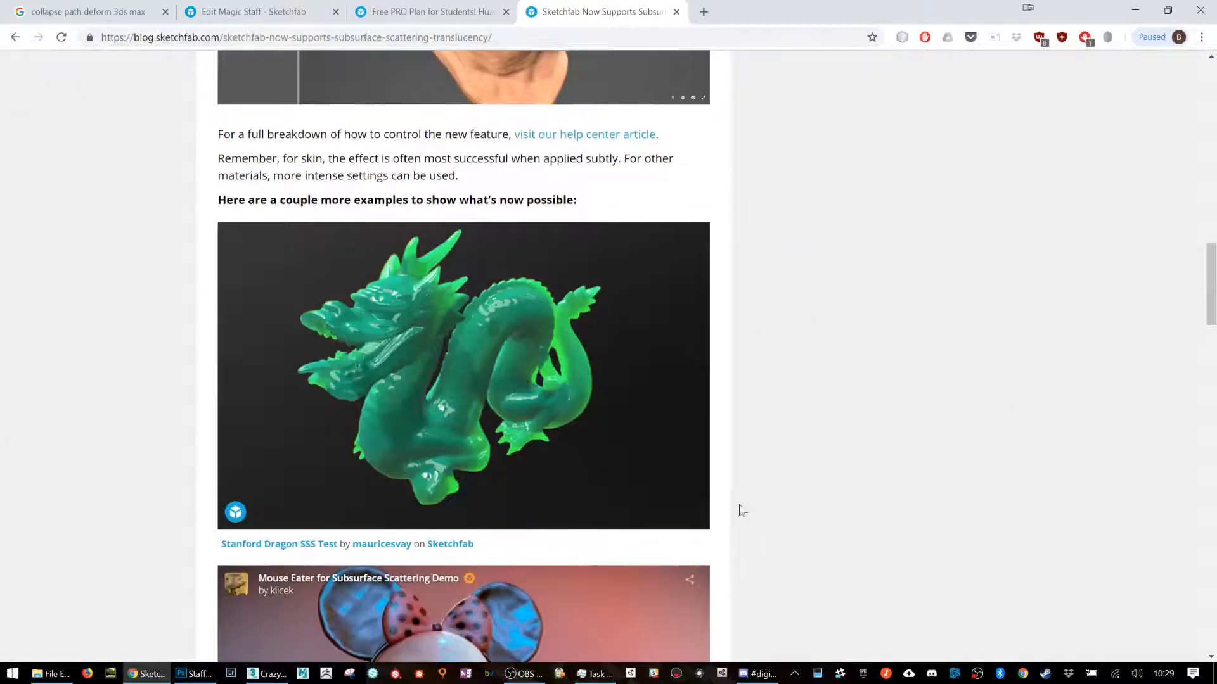
mouse_move(432, 322)
left_mouse_down()
mouse_move(422, 311)
mouse_move(437, 292)
mouse_move(397, 300)
mouse_move(511, 306)
mouse_move(483, 312)
mouse_move(480, 287)
mouse_move(420, 317)
left_mouse_up()
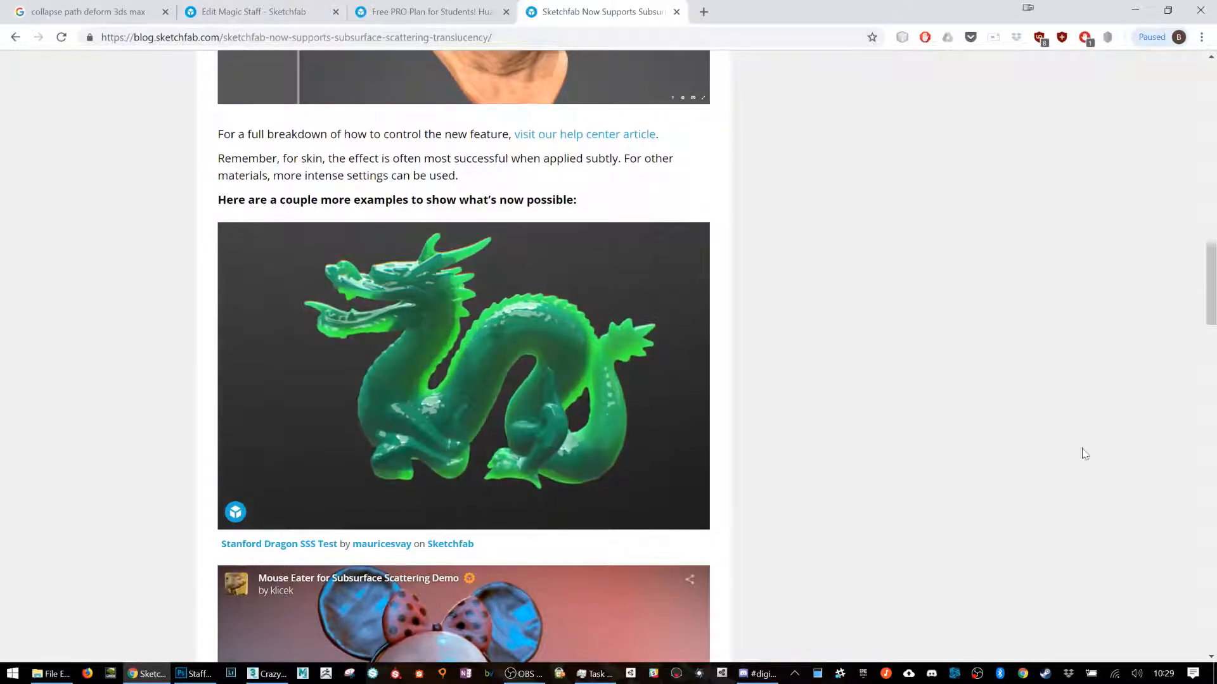
scroll(1140, 448, "down", 8)
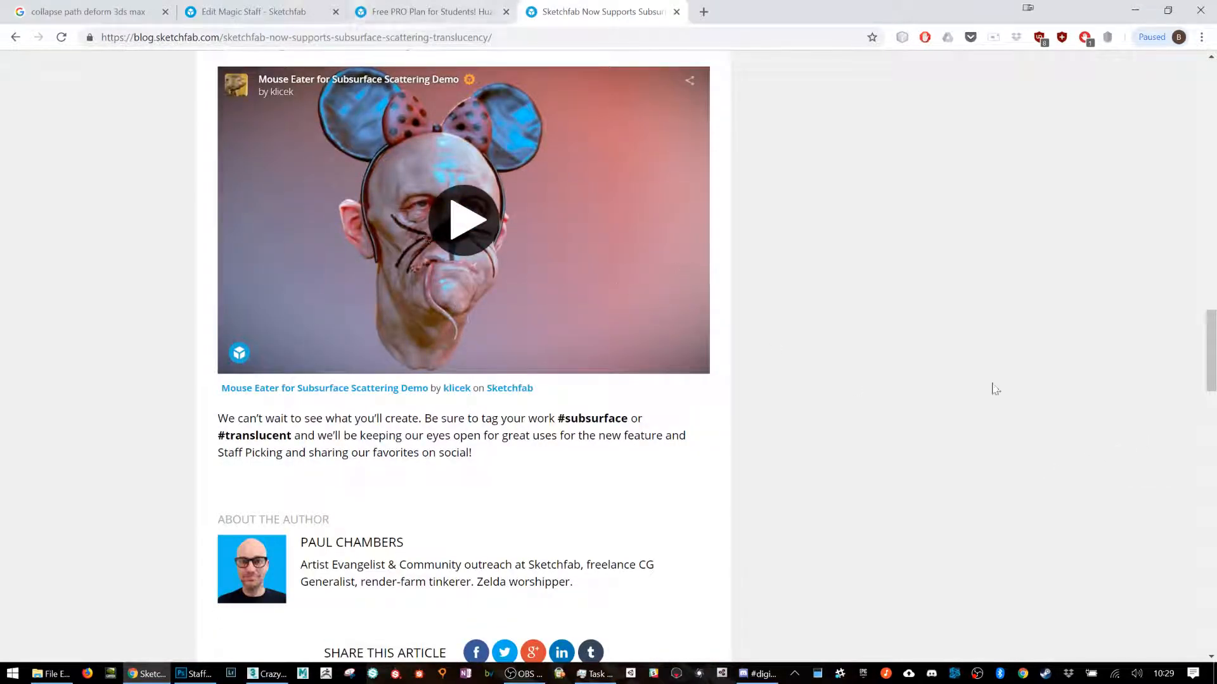
scroll(1021, 370, "up", 7)
Step: Go to sketchfab.com in place of the Free PRO Plan article and open the account's own list of models
key("ctrl+shift+Tab")
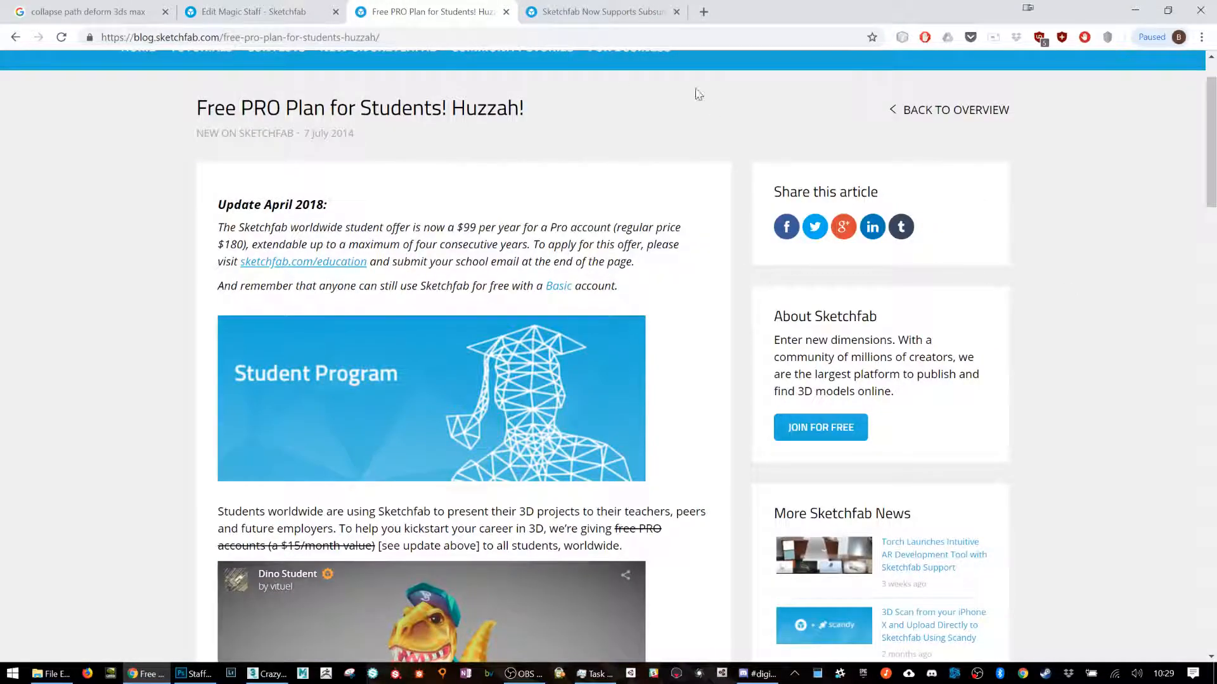
left_click(596, 37)
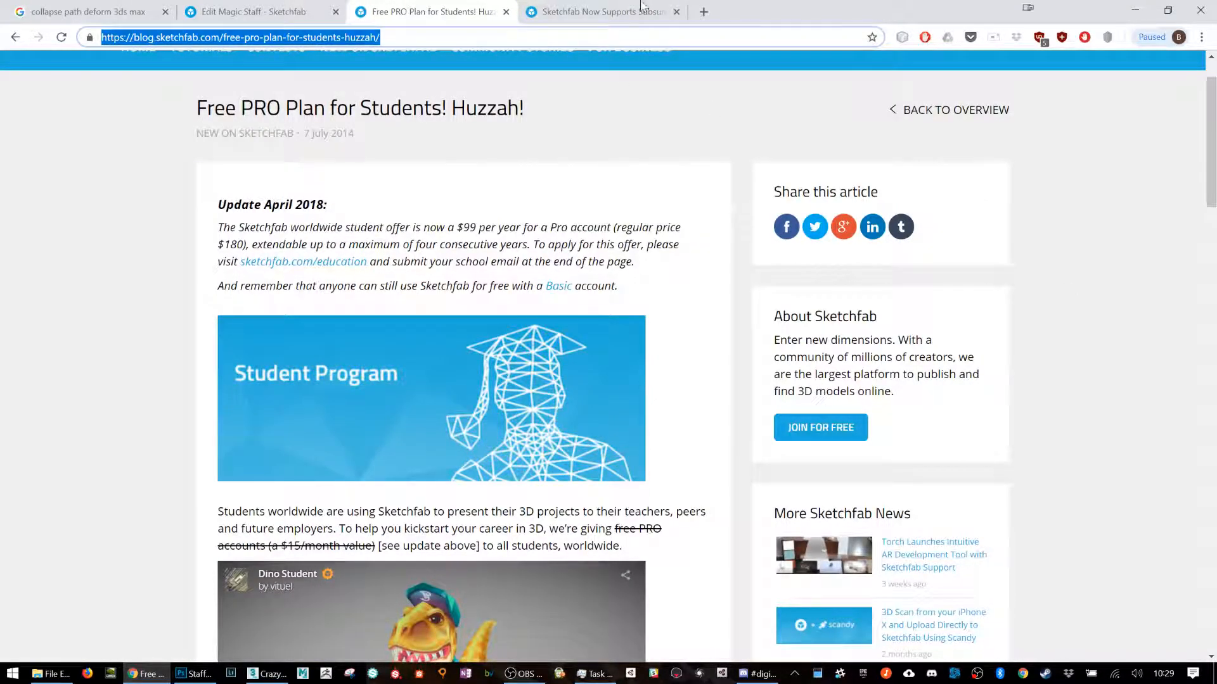
type("sketchfab.com")
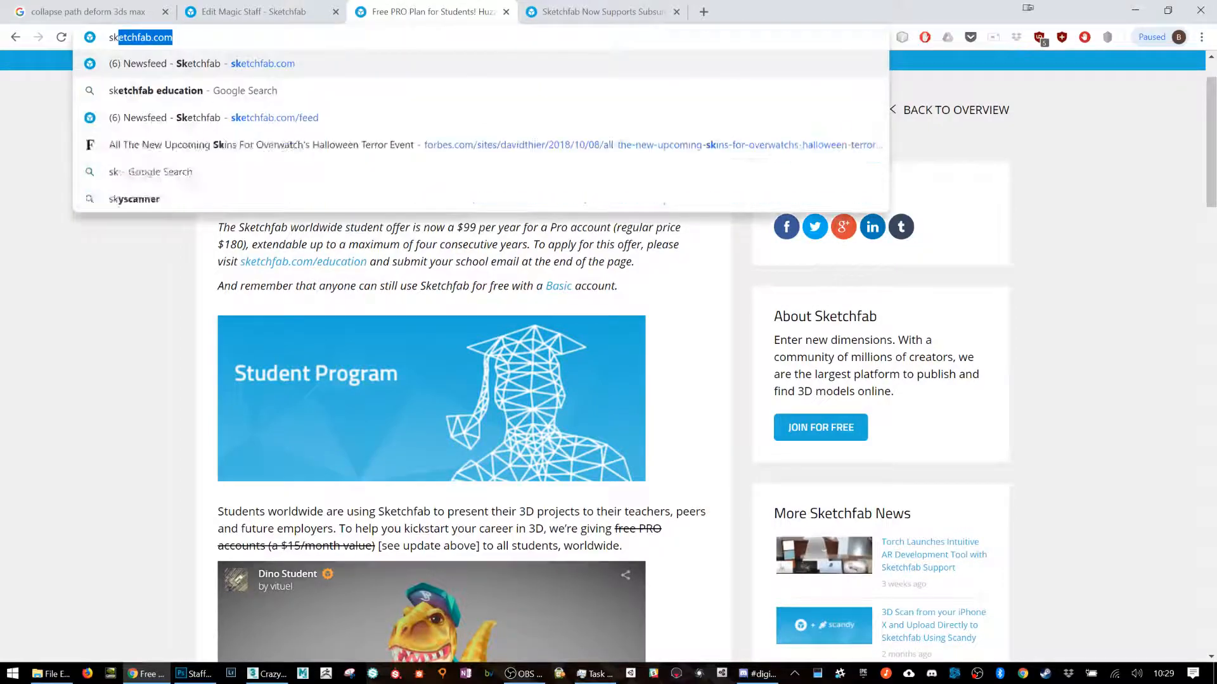
key("Return")
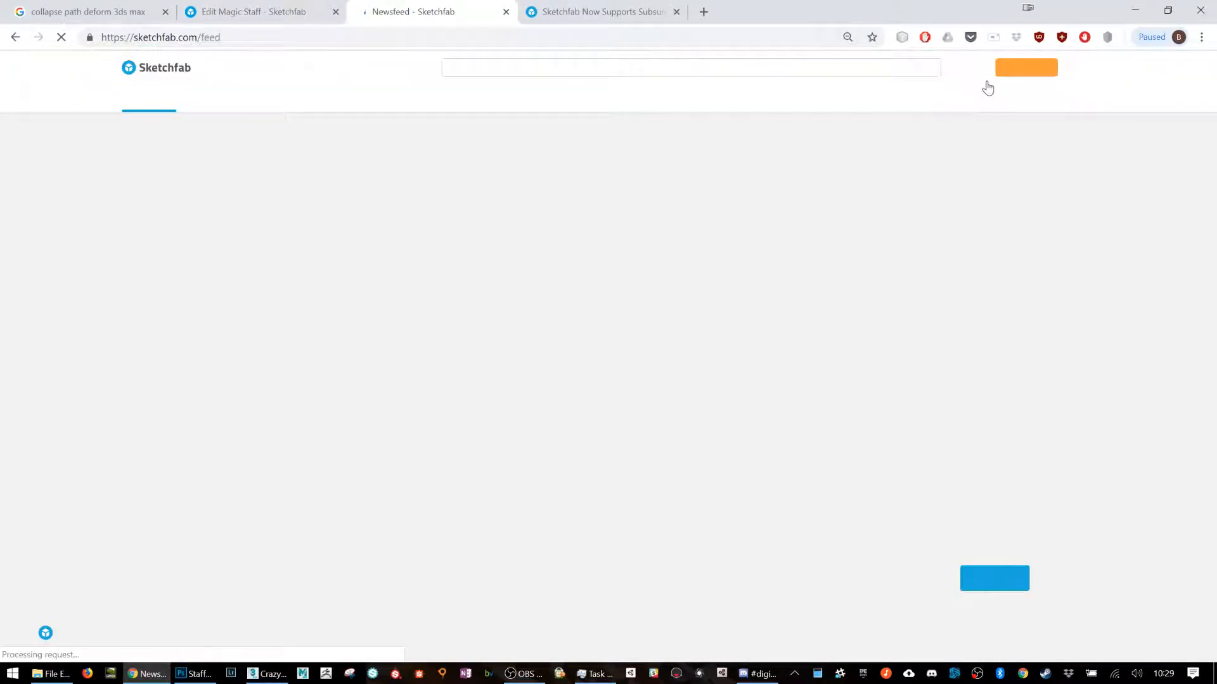
left_click(1077, 73)
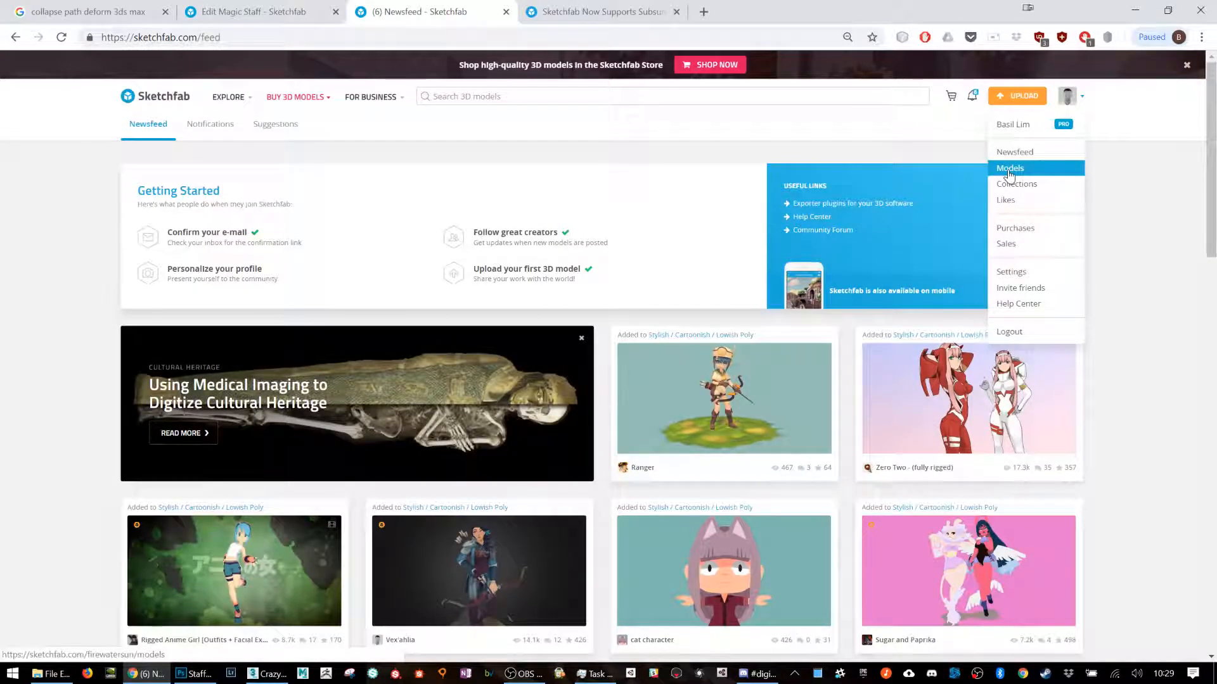
left_click(1009, 170)
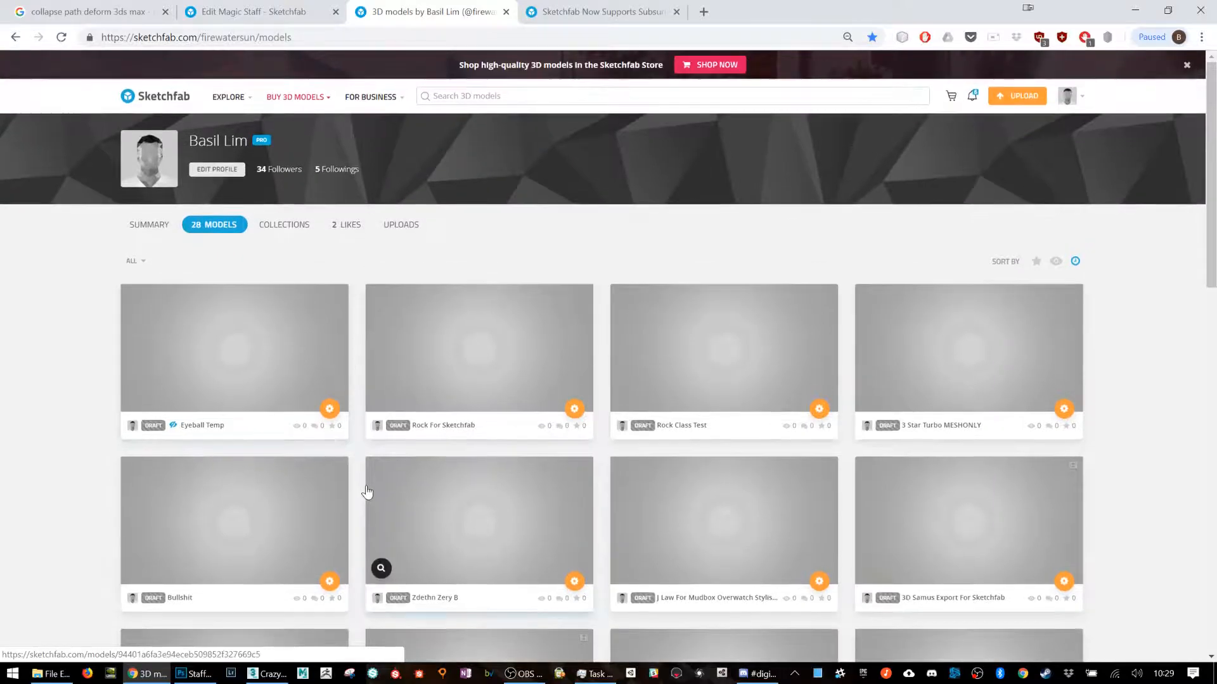
Step: Open the Moana model from the list and load its 3D settings editor
scroll(440, 490, "down", 5)
left_click(871, 463)
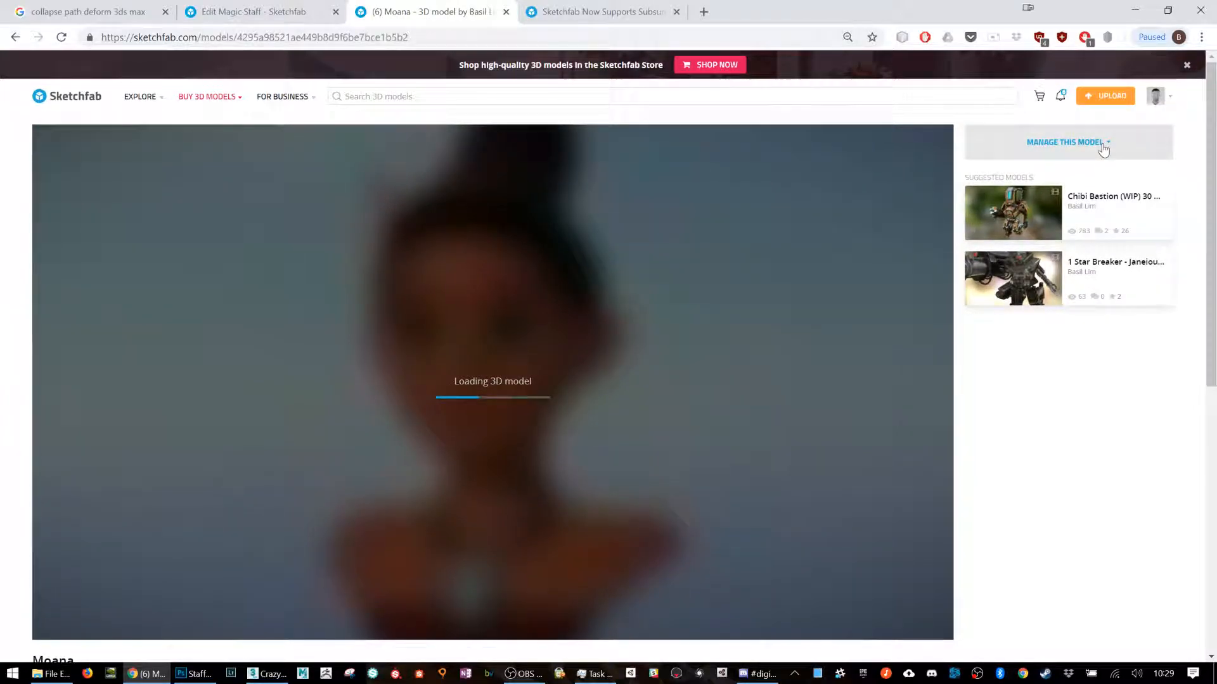
left_click(1103, 146)
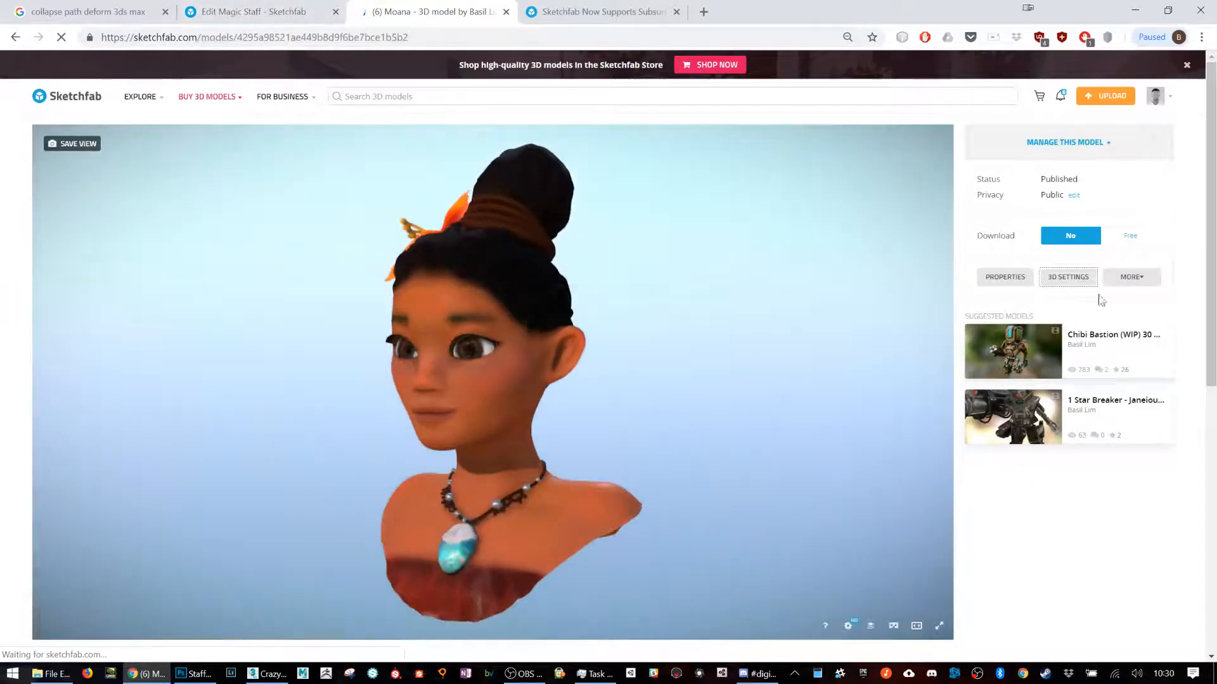
left_click(1077, 285)
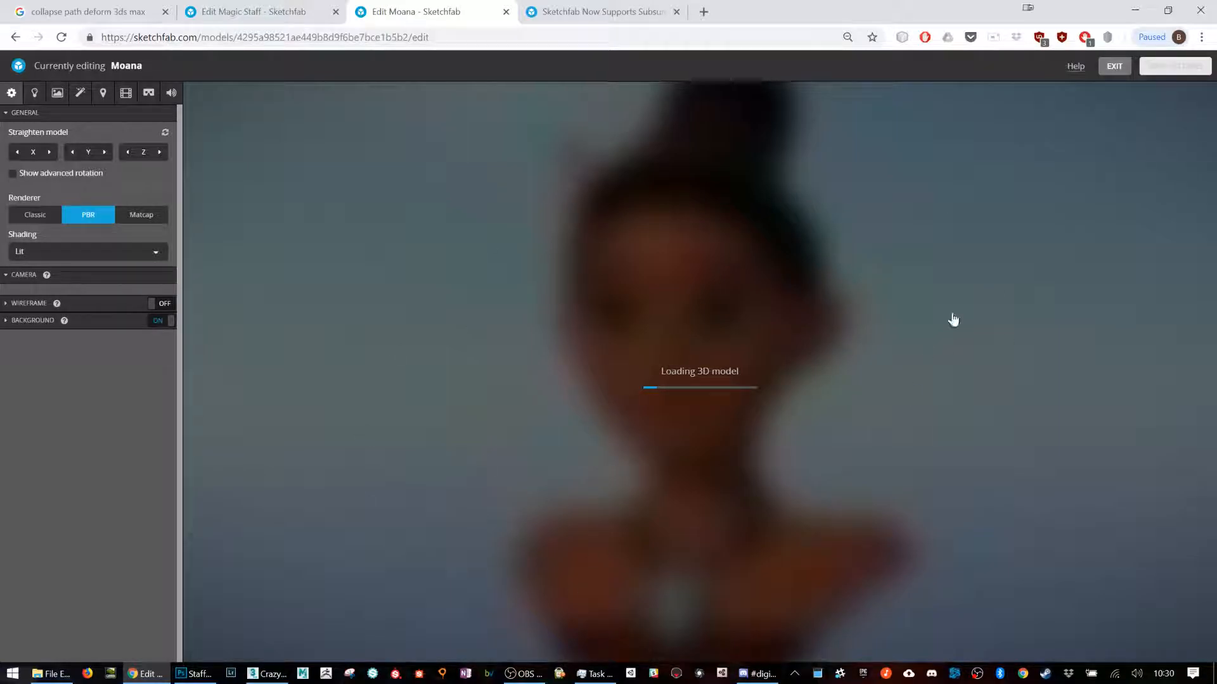
Step: Return to the Magic Staff editor, look over the remaining material options, and examine the staff head up close
left_click(282, 8)
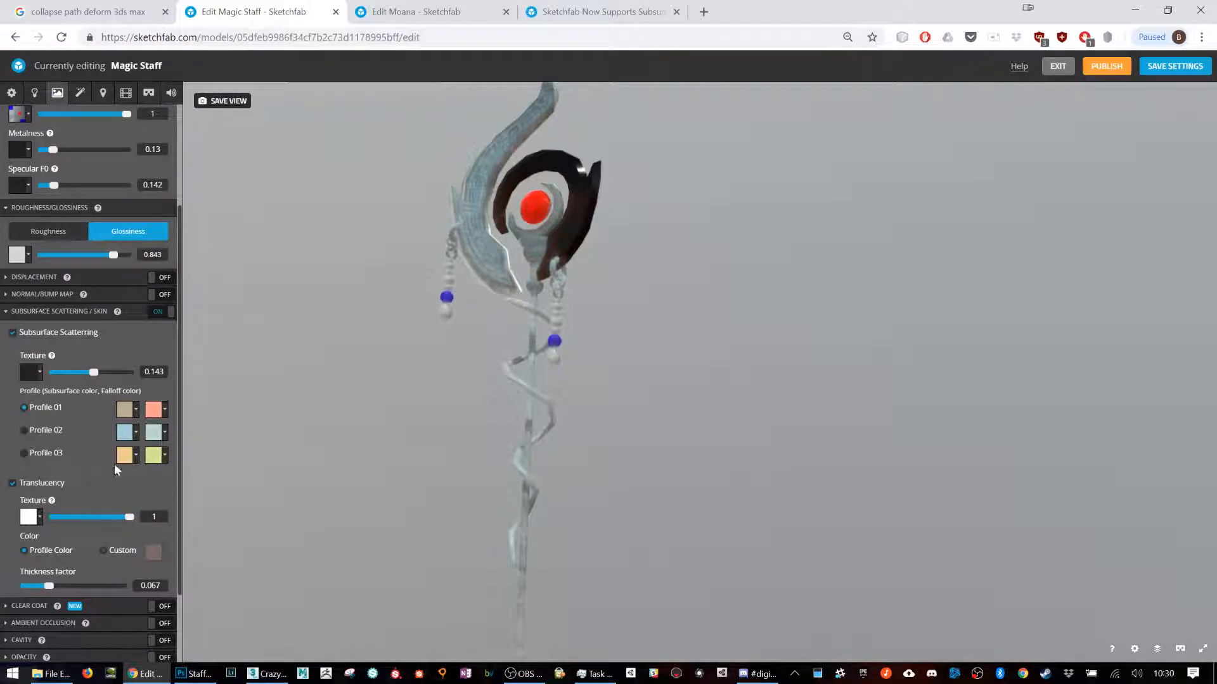
scroll(114, 469, "down", 2)
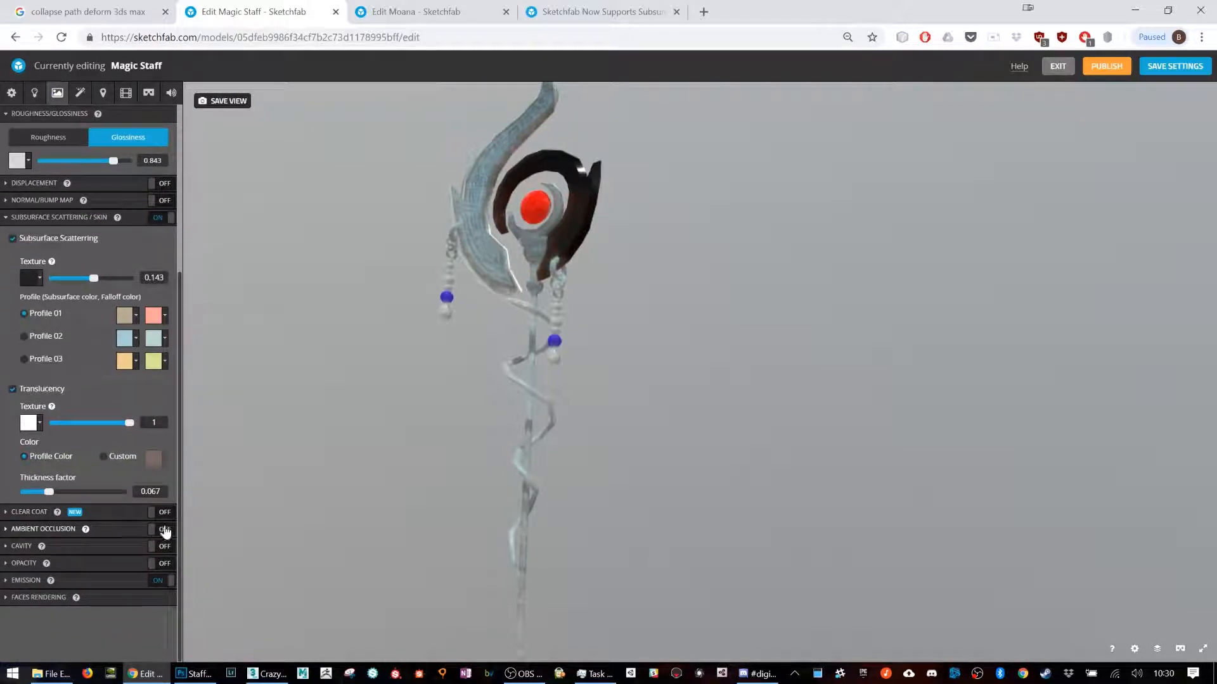
scroll(576, 182, "up", 5)
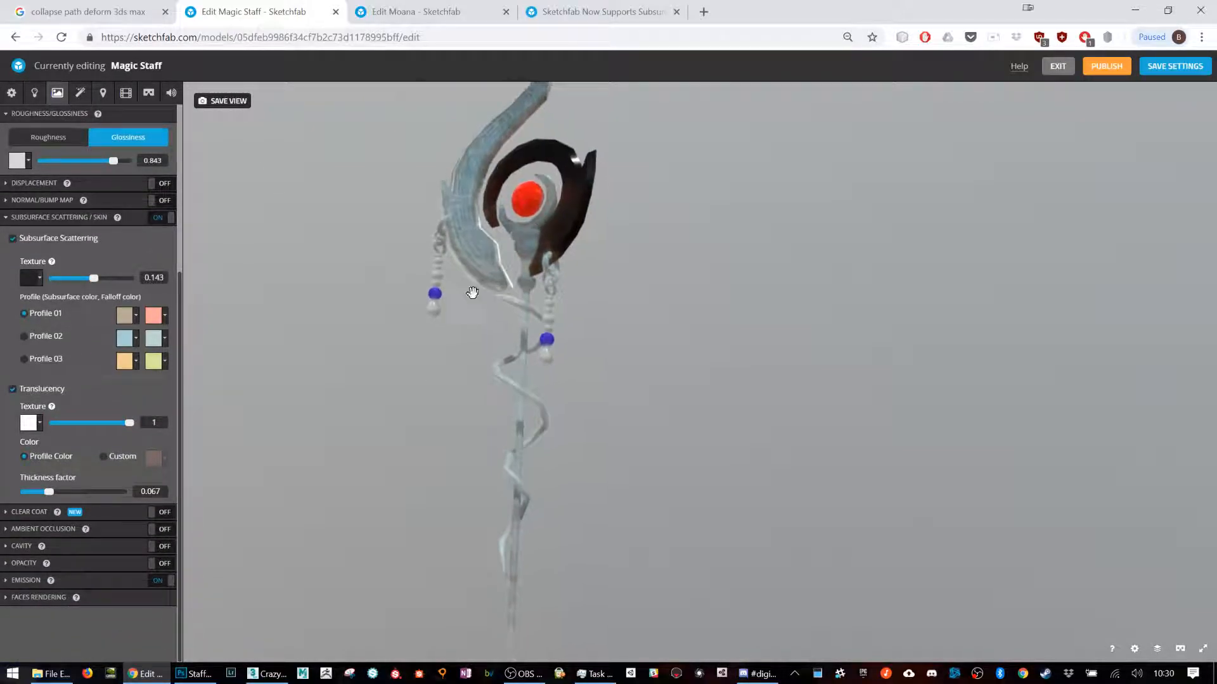
right_click_drag(429, 212, 551, 323)
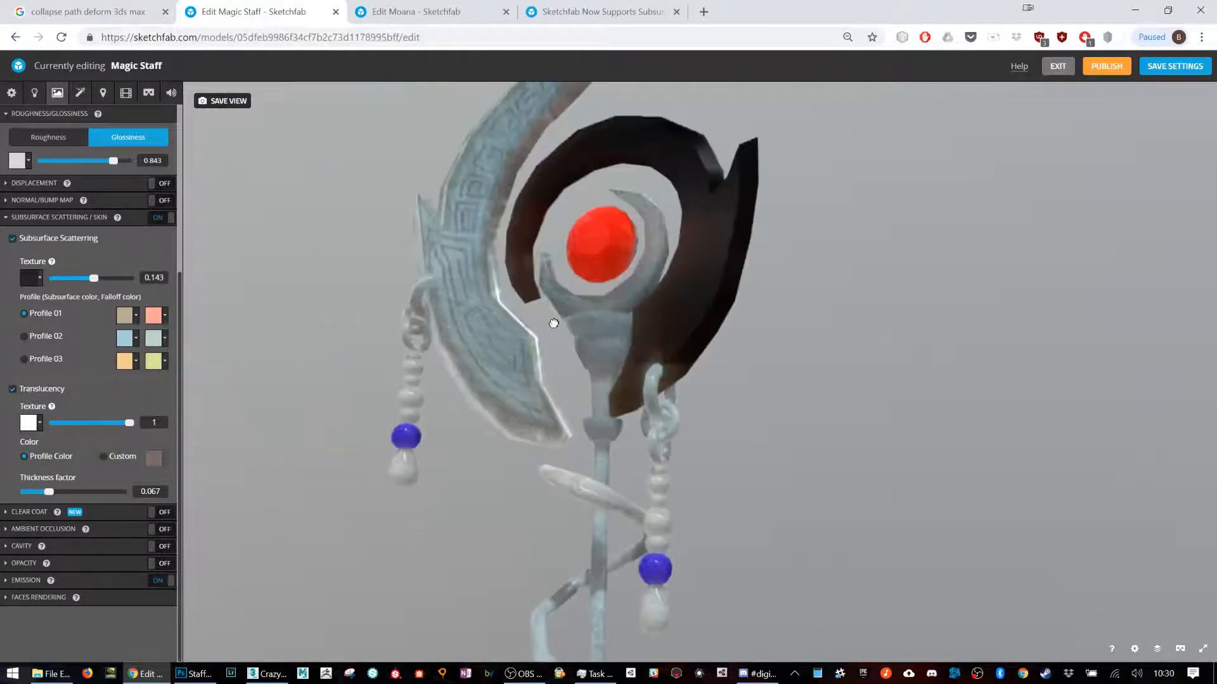
Step: Enable ambient occlusion for the staff material and lower its amount to 0
left_click(156, 530)
left_click(130, 535)
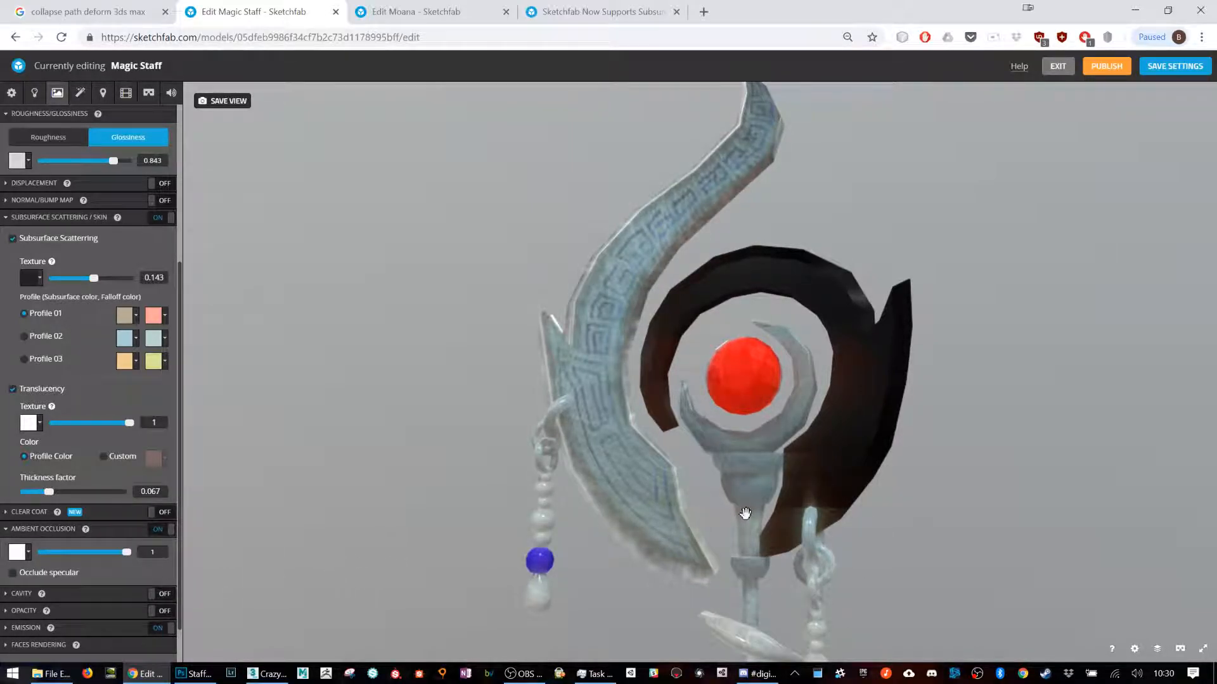
left_click_drag(101, 553, 40, 554)
Step: Turn off subsurface scattering and try different ambient occlusion amounts up to 1 while inspecting the hanging beads and shaft
left_click(156, 217)
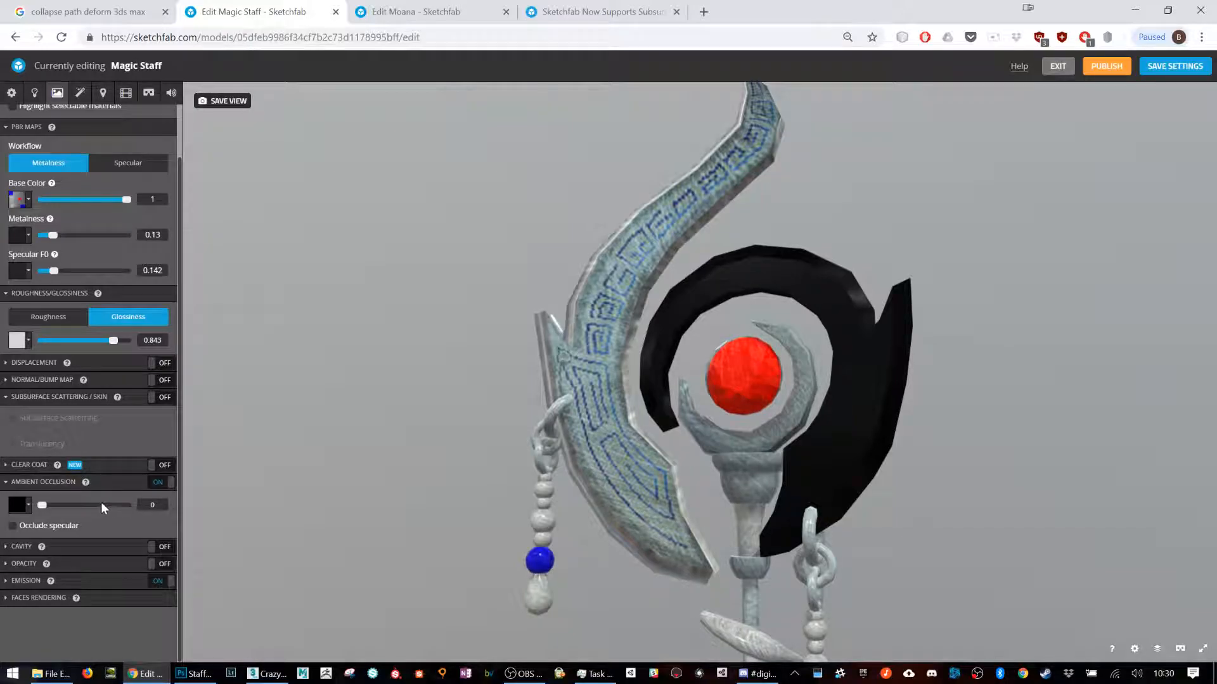
left_click_drag(41, 507, 64, 506)
scroll(815, 551, "up", 2)
right_click_drag(815, 551, 804, 310)
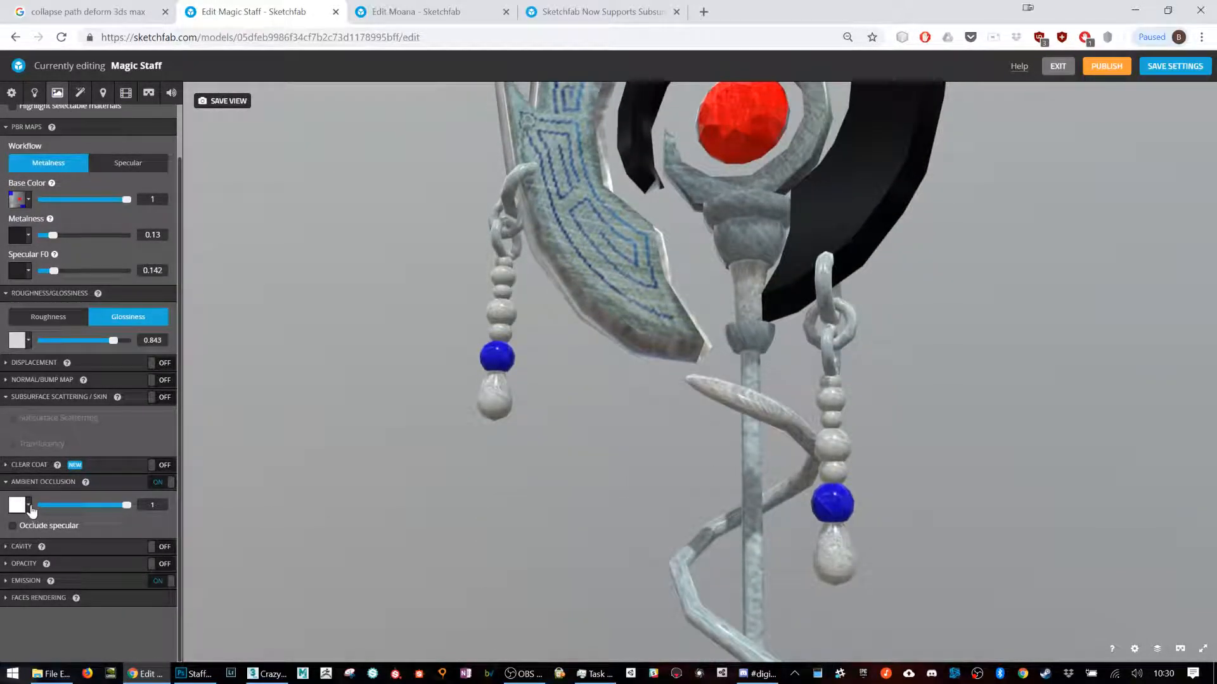
Step: Check the texture choices for ambient occlusion without assigning one, inspect the staff head, and turn ambient occlusion off
left_click(18, 505)
left_click(55, 572)
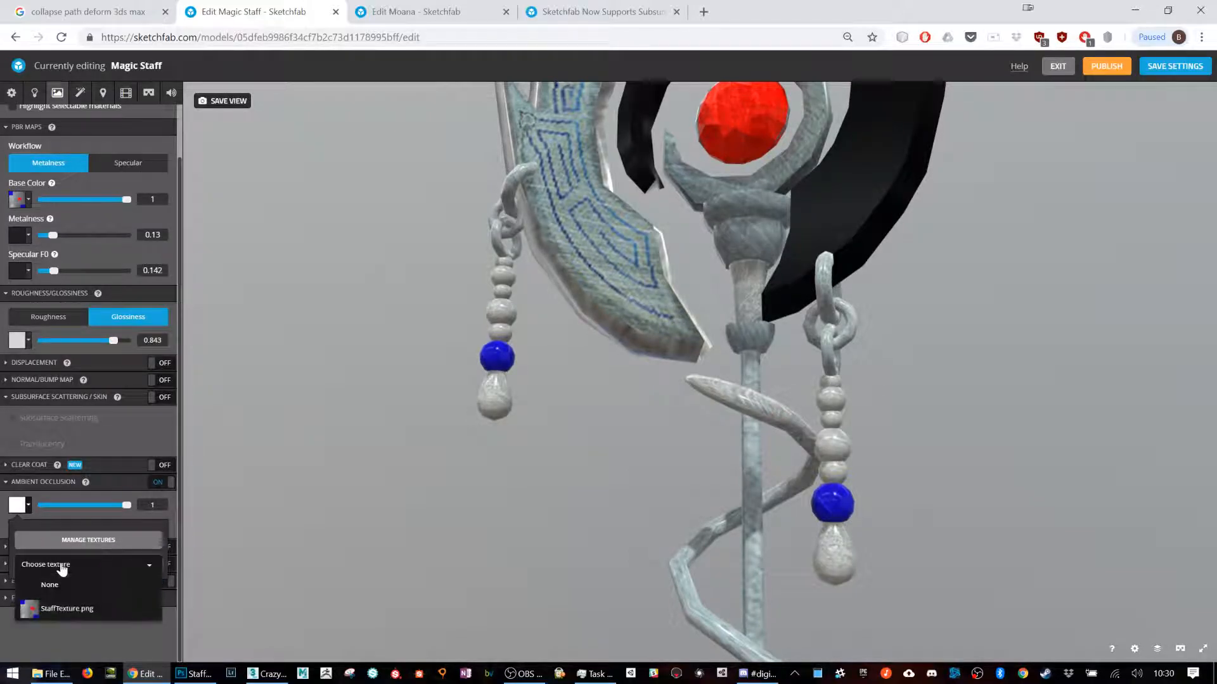
left_click(356, 425)
right_click_drag(801, 198, 774, 329)
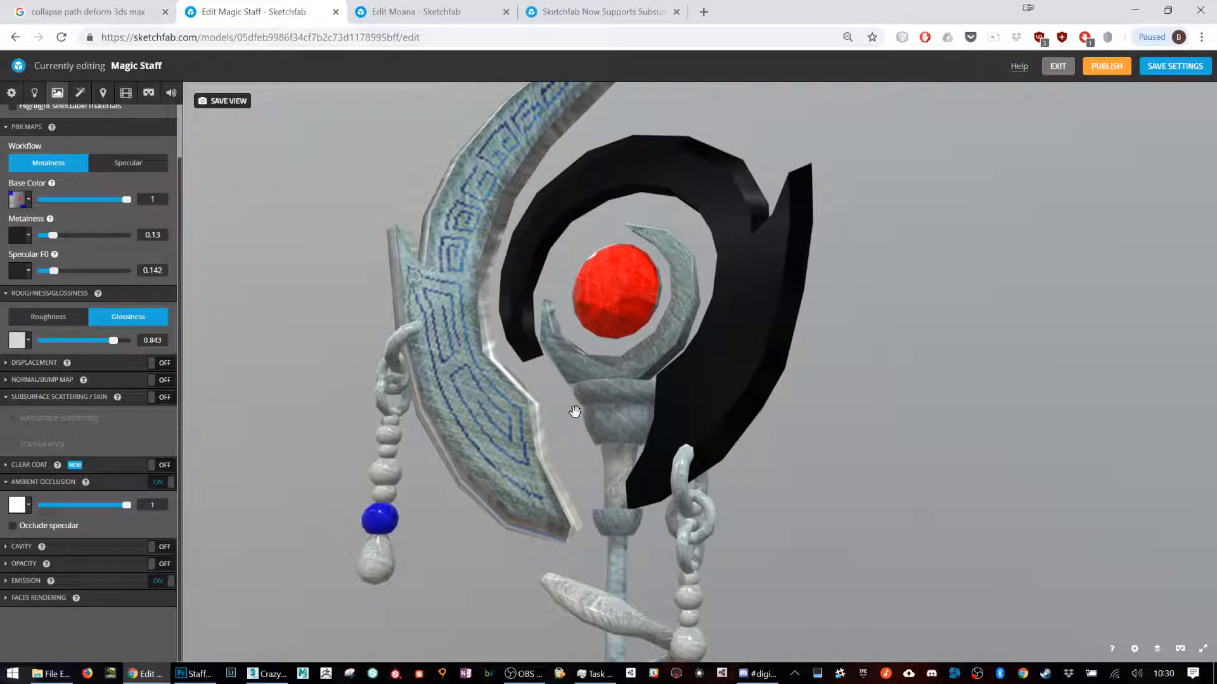
left_click(159, 482)
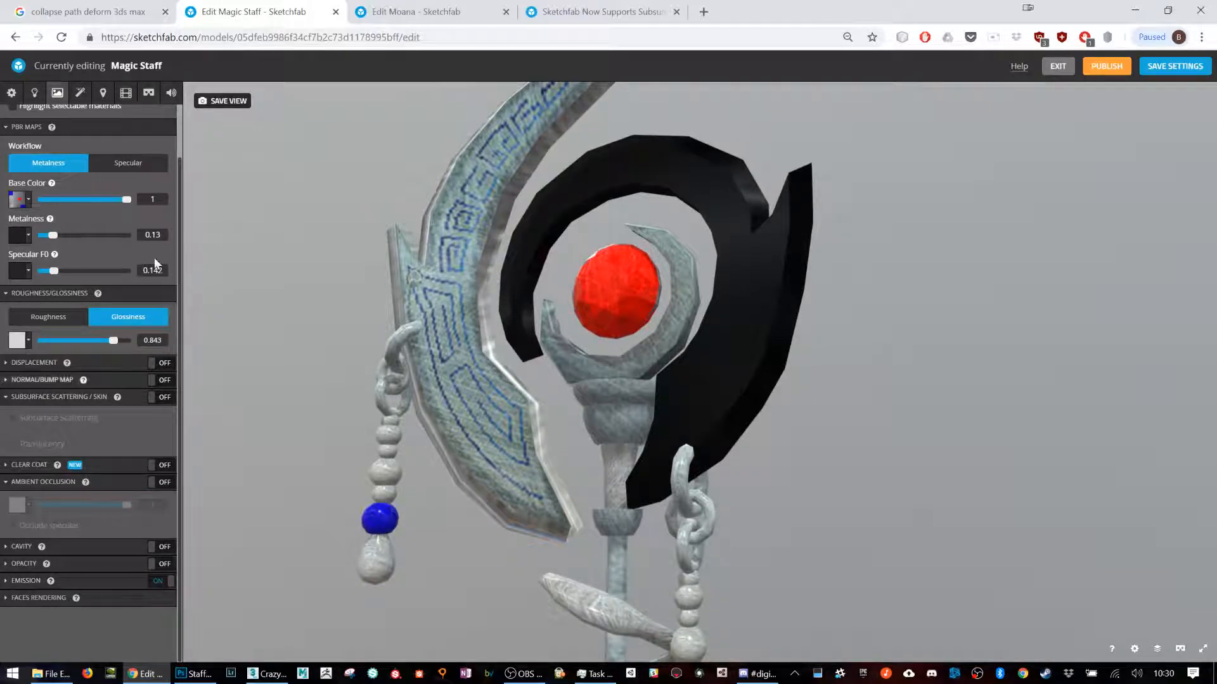
Step: Try the SSAO post-processing filter on the staff with its intensity at 1 and its radius at 0.07
left_click(81, 94)
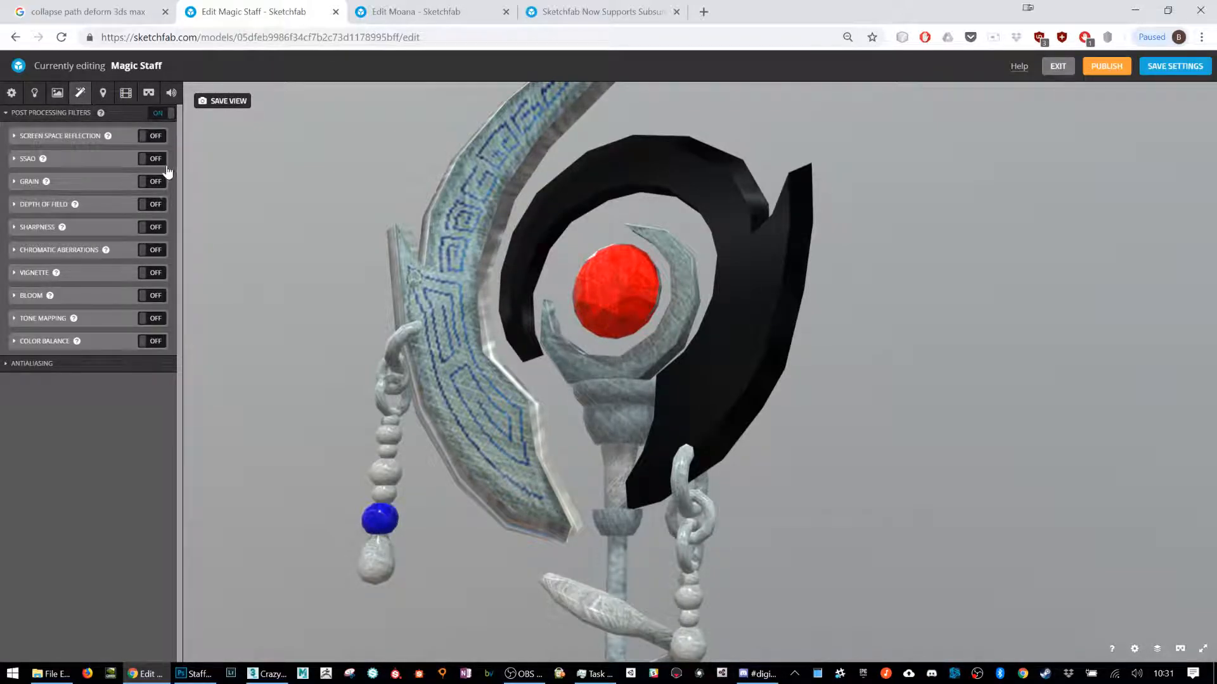
left_click(95, 167)
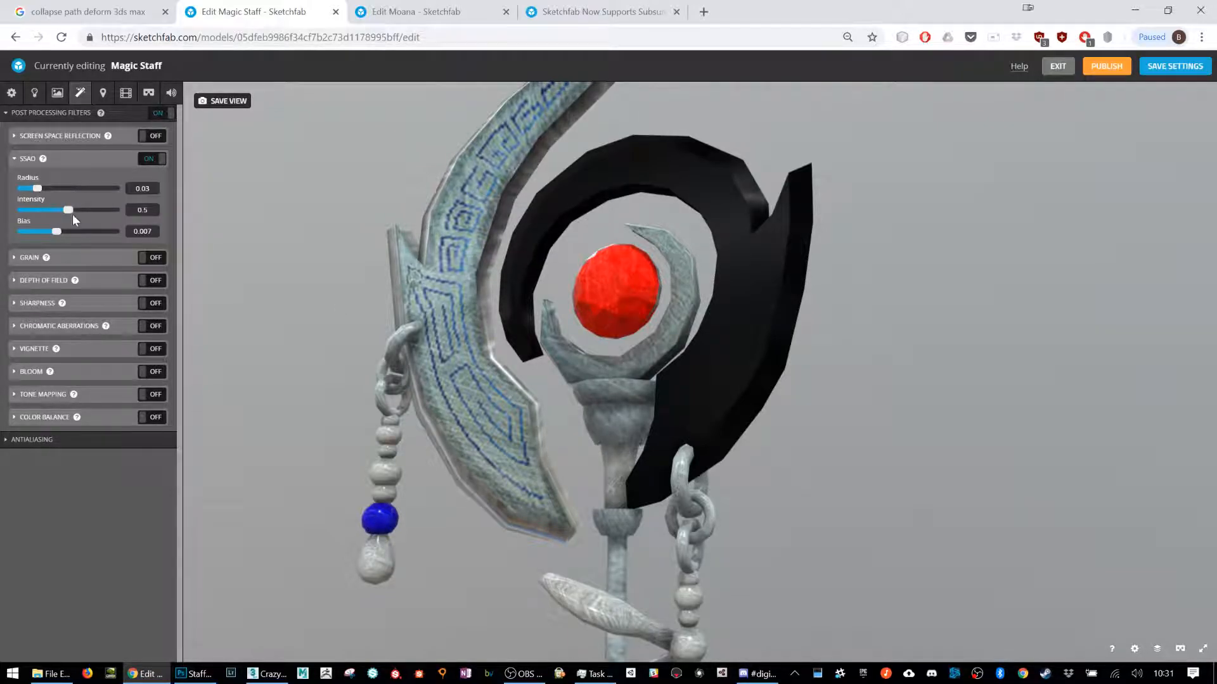
left_click_drag(75, 209, 178, 227)
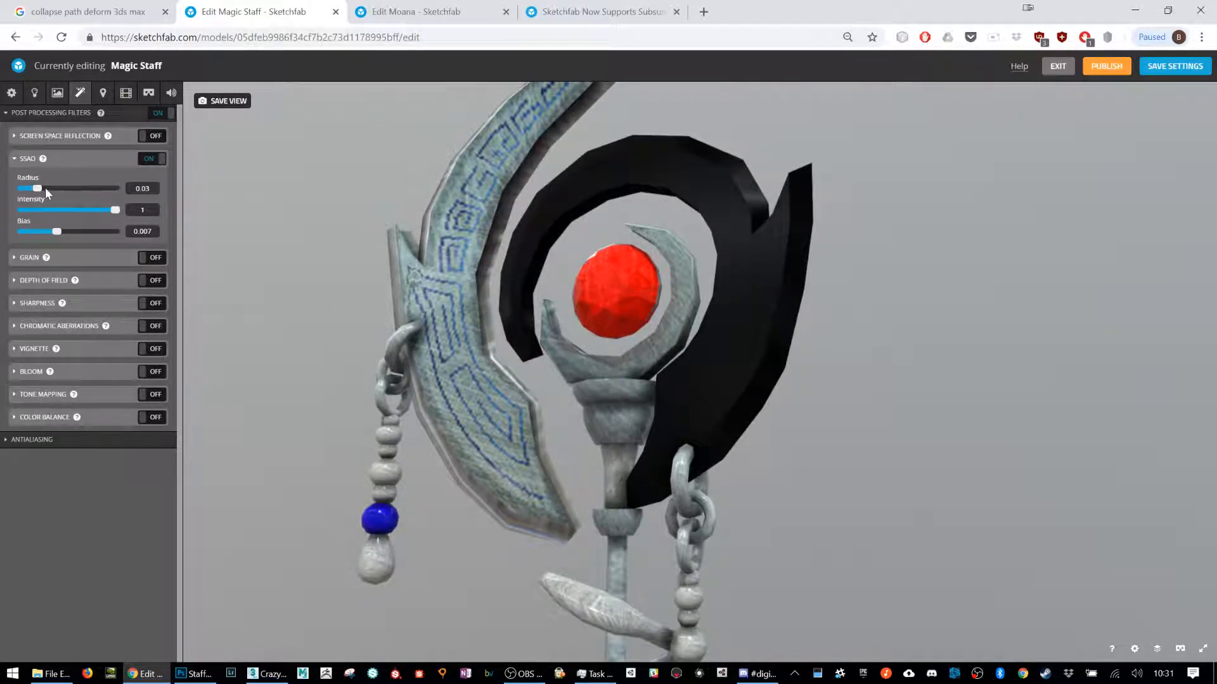
mouse_move(68, 188)
left_mouse_down()
mouse_move(86, 189)
mouse_move(68, 189)
left_mouse_up()
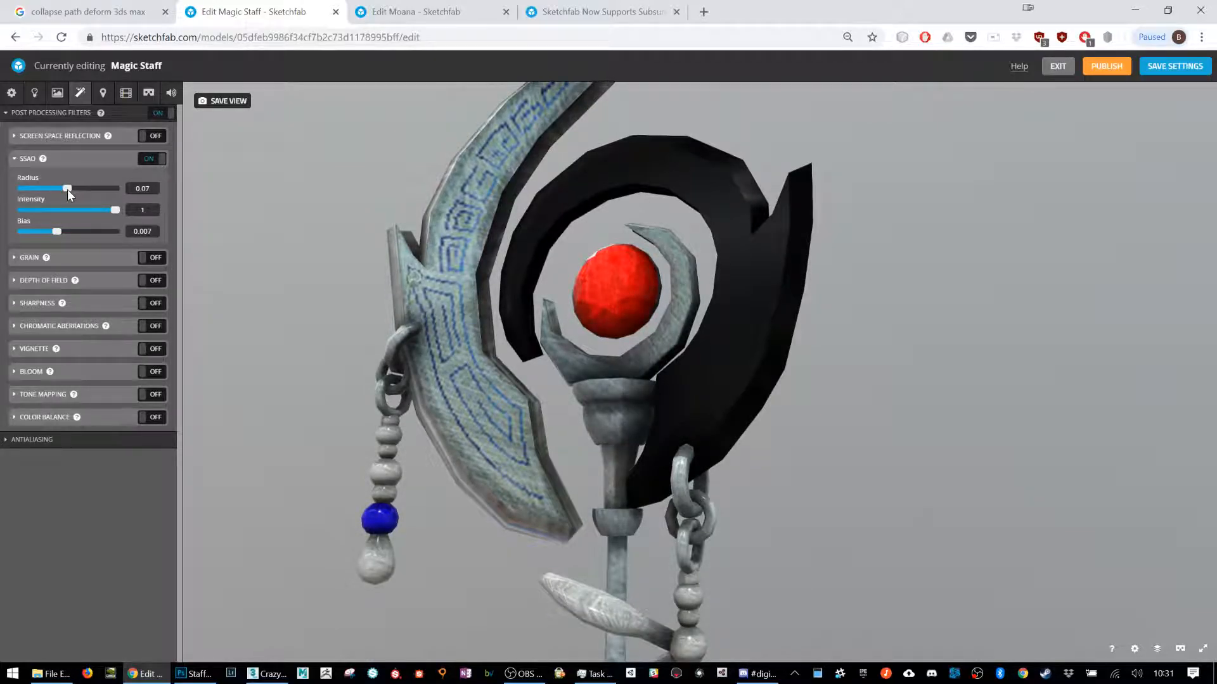
Step: Compare the staff with SSAO off and on, and examine the shading on the hanging beads and chain links
left_click(151, 159)
left_click(151, 159)
left_click(150, 159)
left_click(150, 159)
left_click_drag(819, 544, 792, 514)
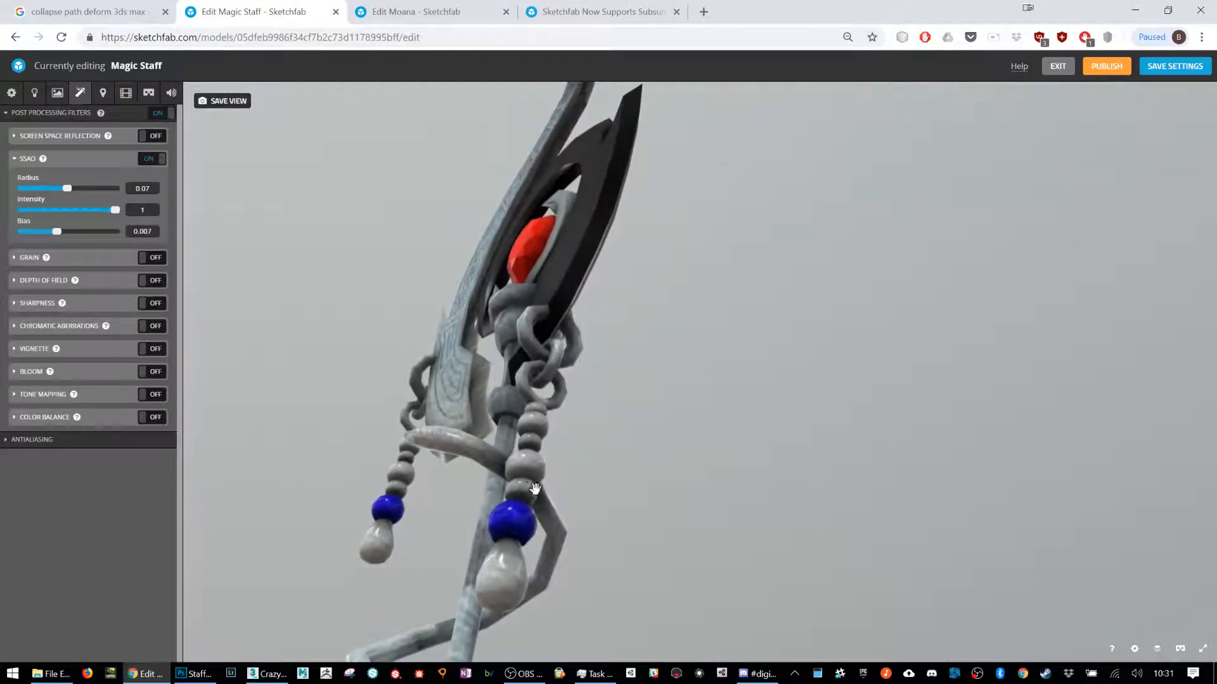
left_click_drag(536, 447, 573, 431)
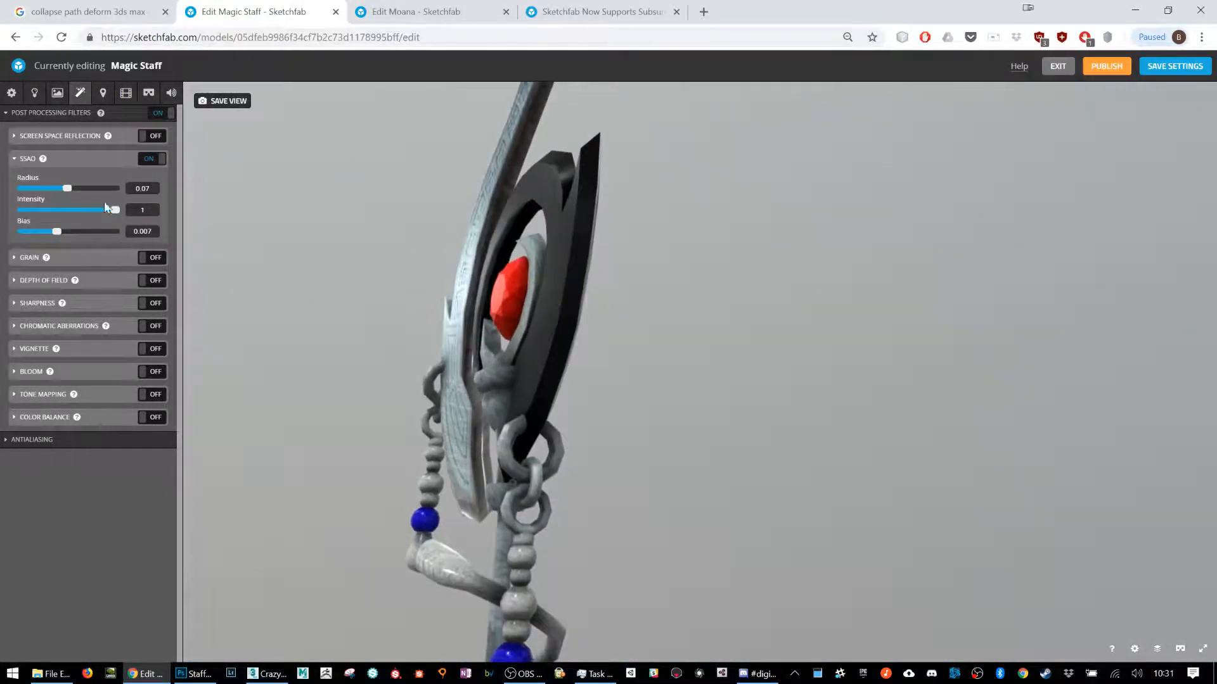
Step: Compare SSAO off and on again, lower its radius to 0.05, reduce its intensity, and turn SSAO off
left_click(150, 159)
left_click(150, 159)
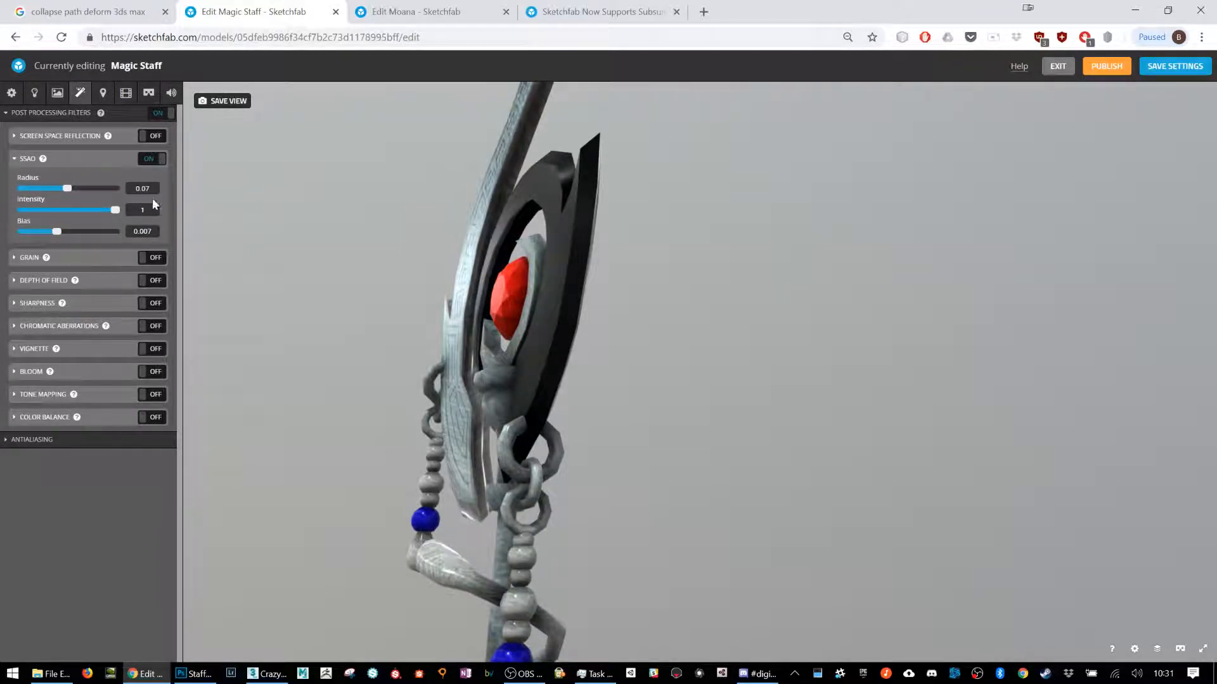
left_click_drag(67, 188, 51, 188)
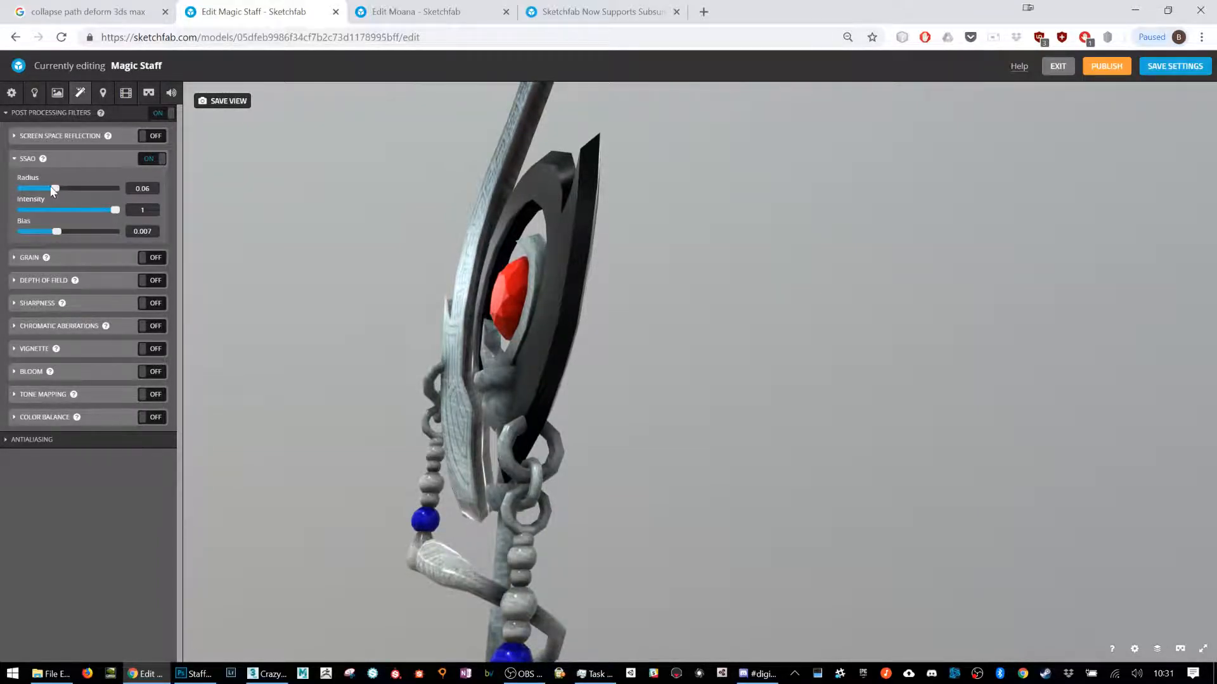
left_click_drag(114, 210, 63, 210)
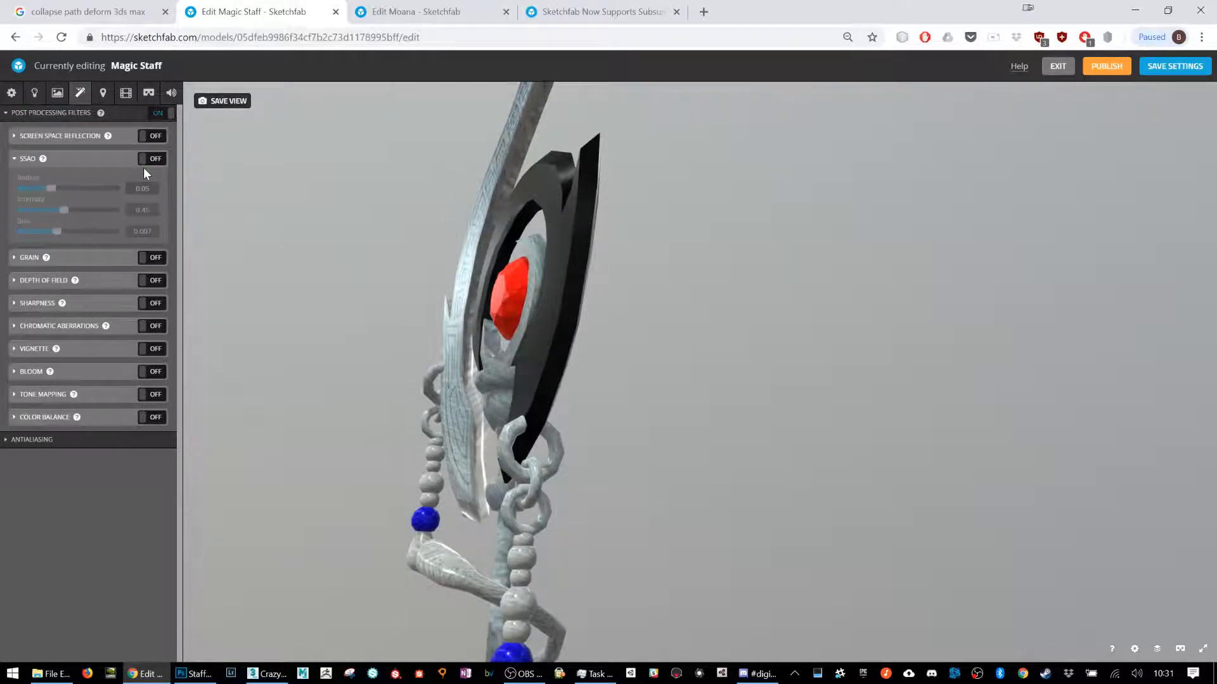
Step: Bring up the emission settings of the staff material
left_click(57, 92)
left_click(99, 581)
scroll(100, 580, "down", 1)
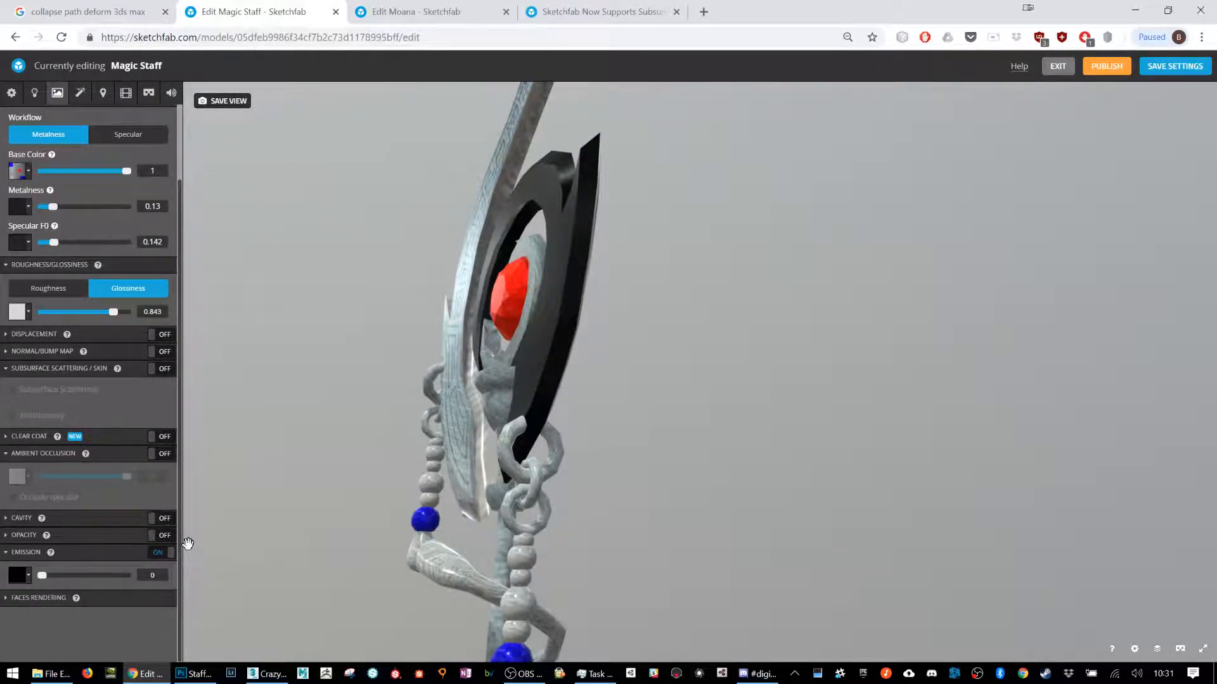
Step: Switch to StaffTexture.psd in Photoshop, select the red circle with the Magic Wand, add an empty layer above the others, and deselect
left_click(198, 675)
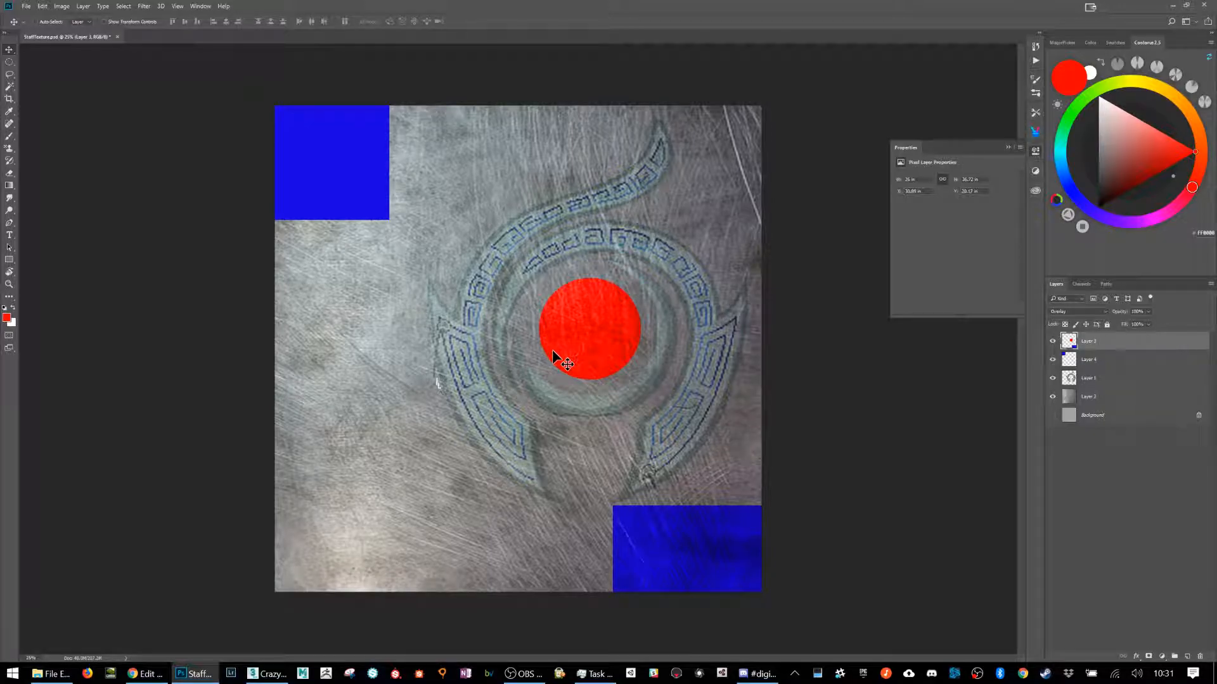
key("w")
left_click(608, 334)
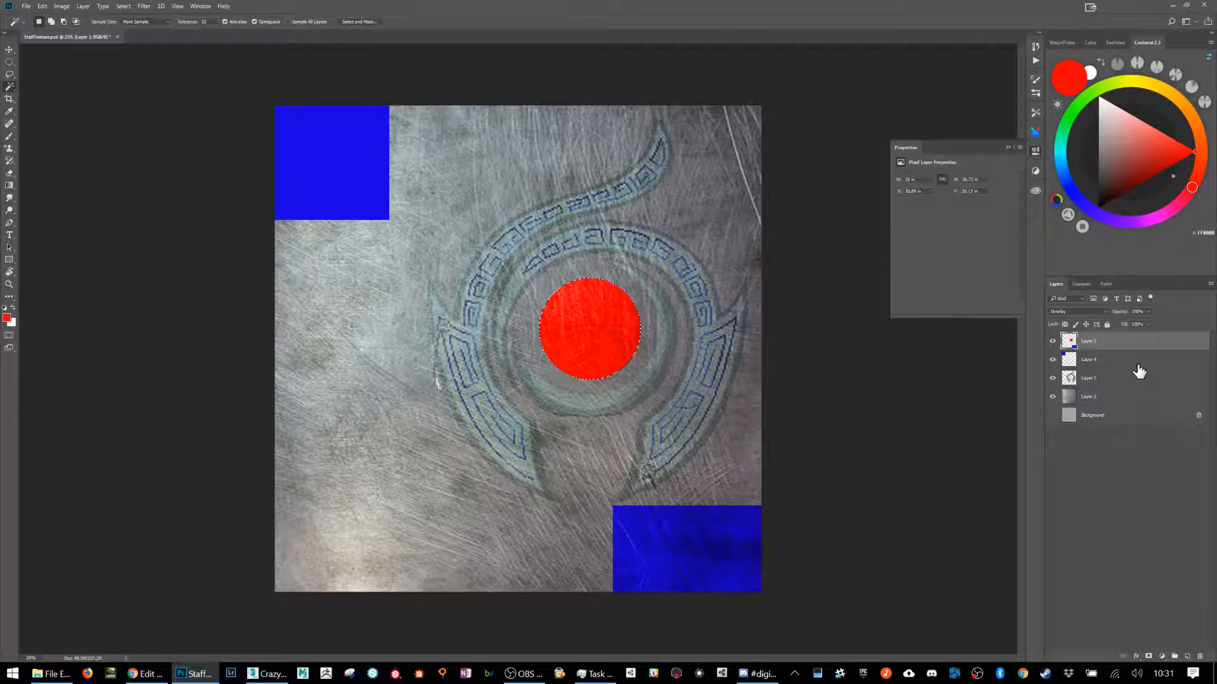
key("ctrl+shift+n")
key("Return")
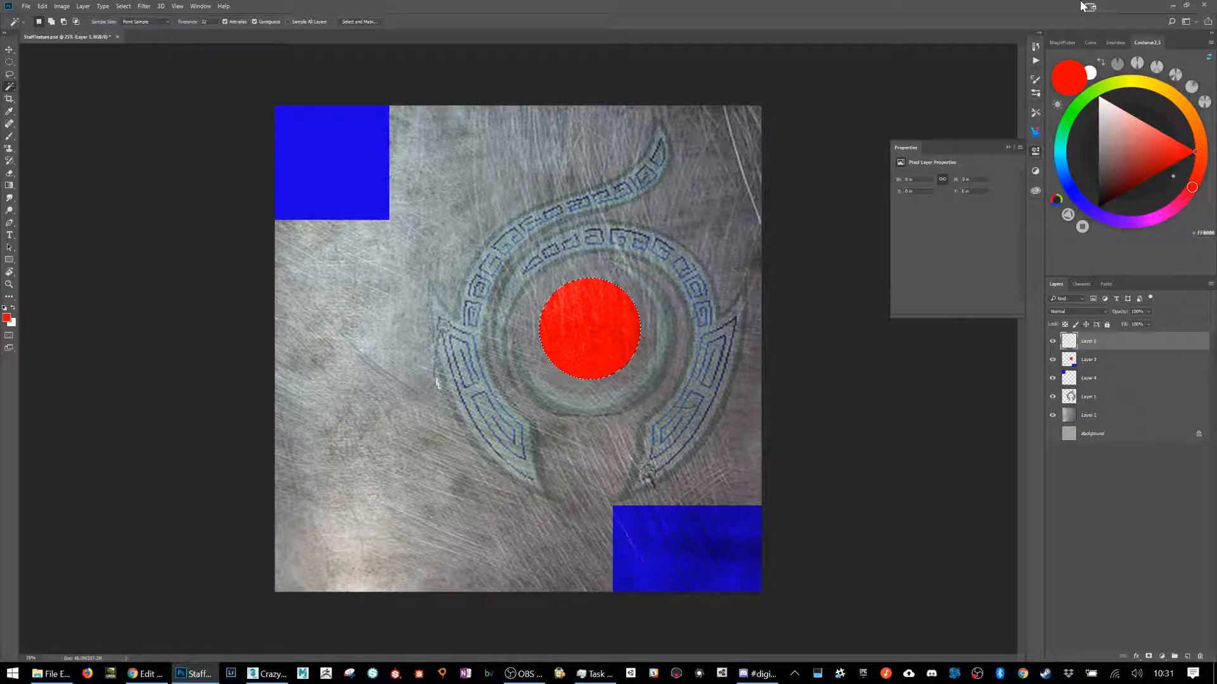
key("ctrl+d")
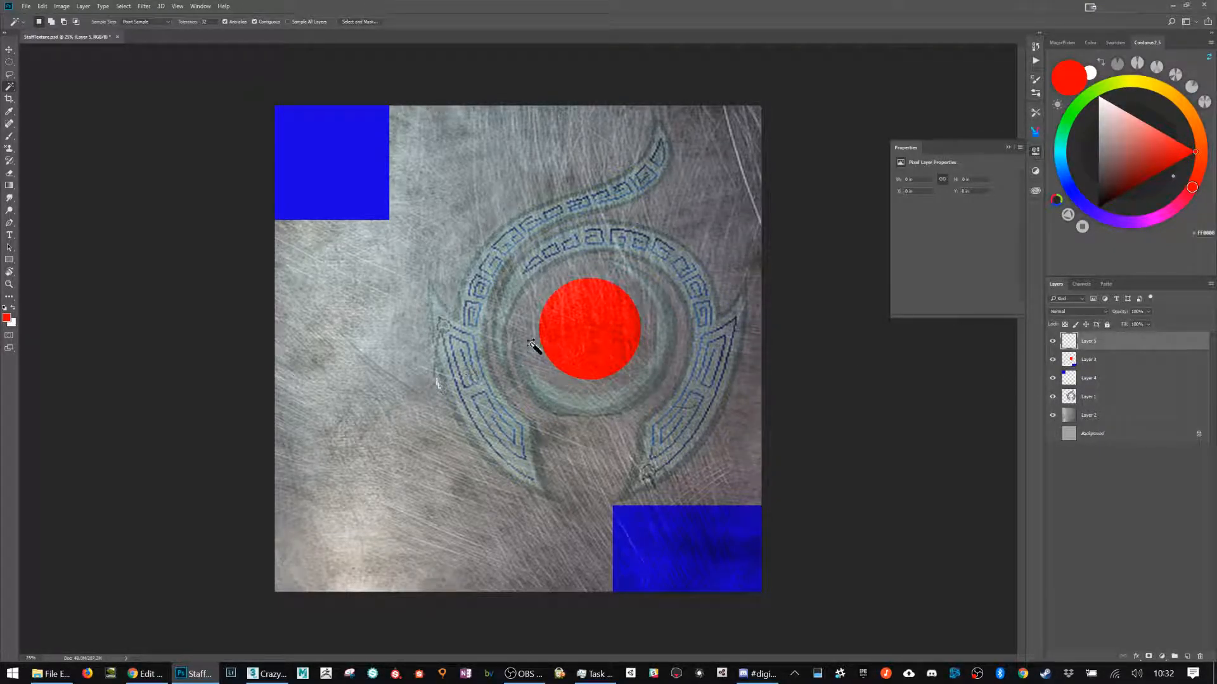
Step: Select the red circle from its original layer and fill that selection with solid red on the new top layer
left_click(582, 339)
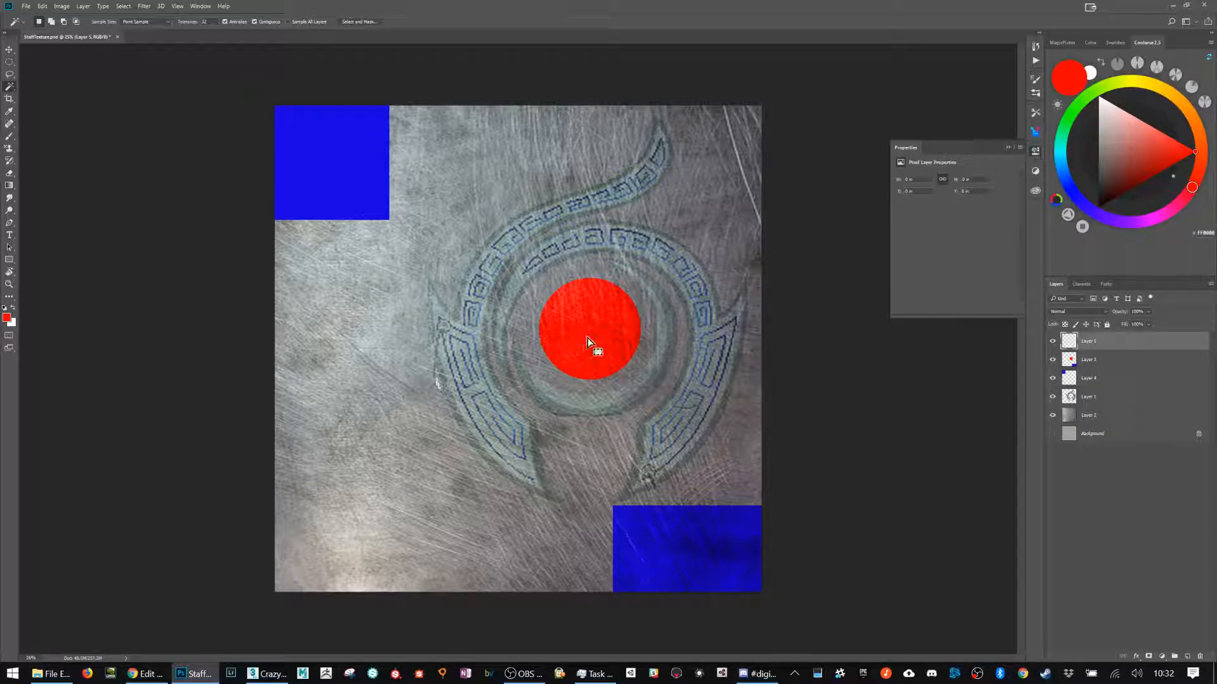
left_click(1077, 360)
left_click(619, 341)
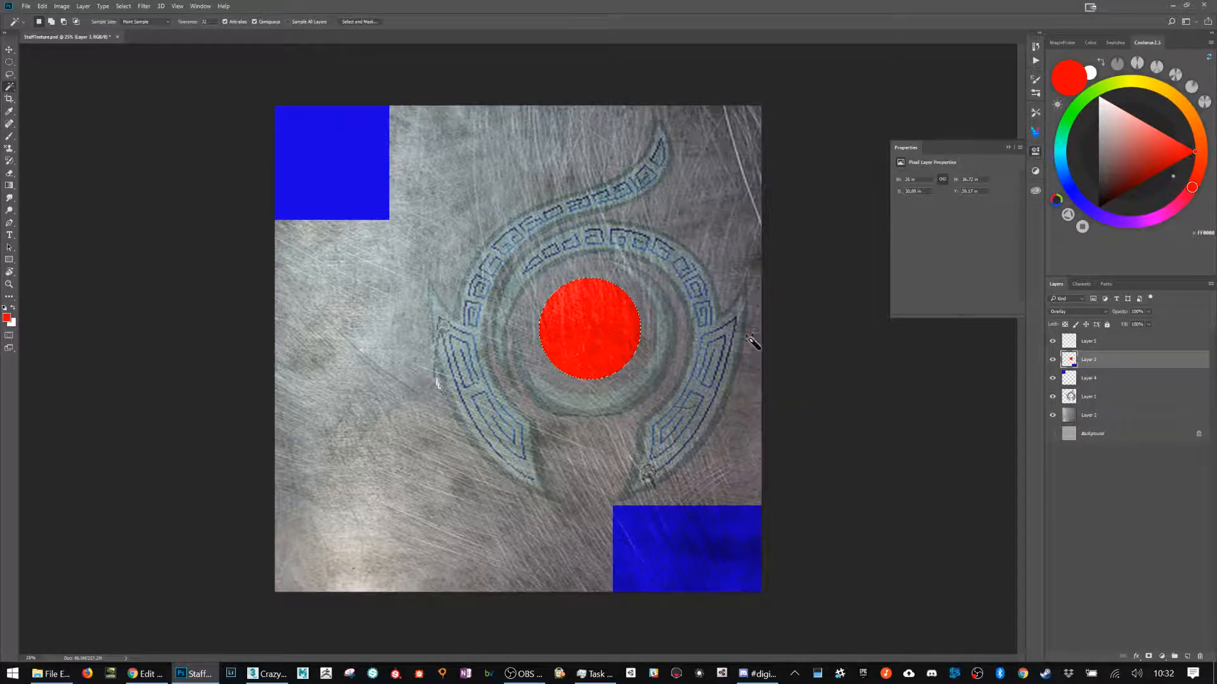
left_click(1081, 342)
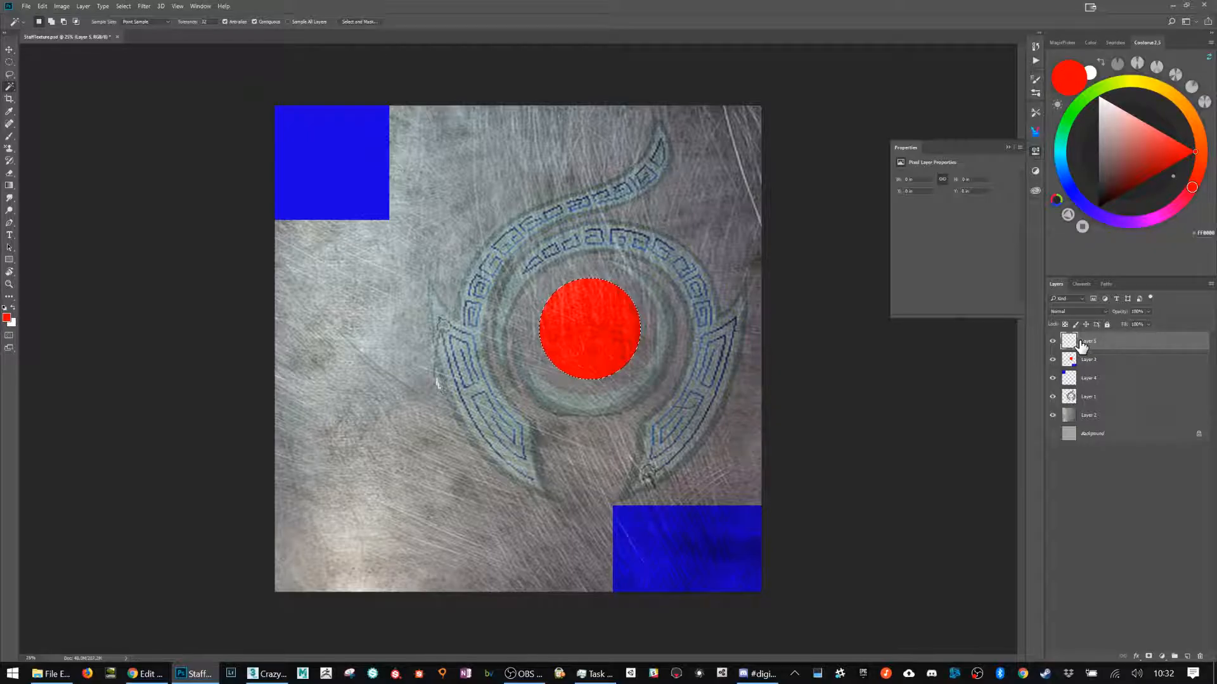
key("alt+BackSpace")
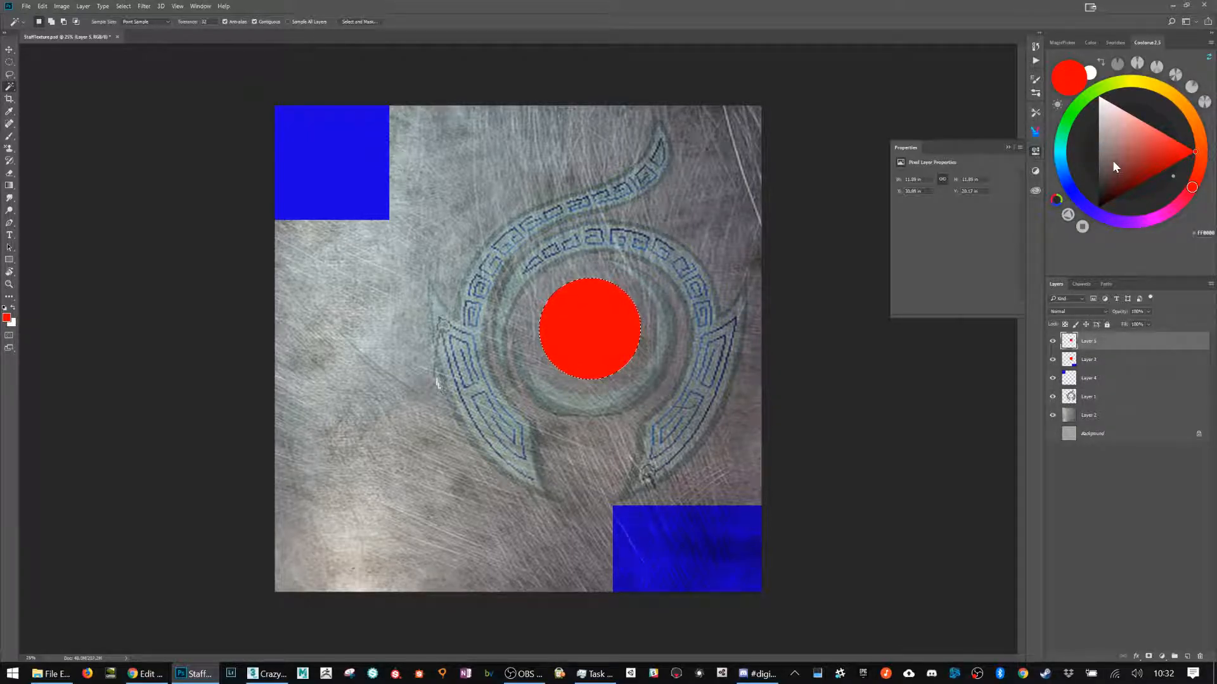
Step: Fill the area around the red circle on the new layer with black and clear the selection
left_click(527, 462)
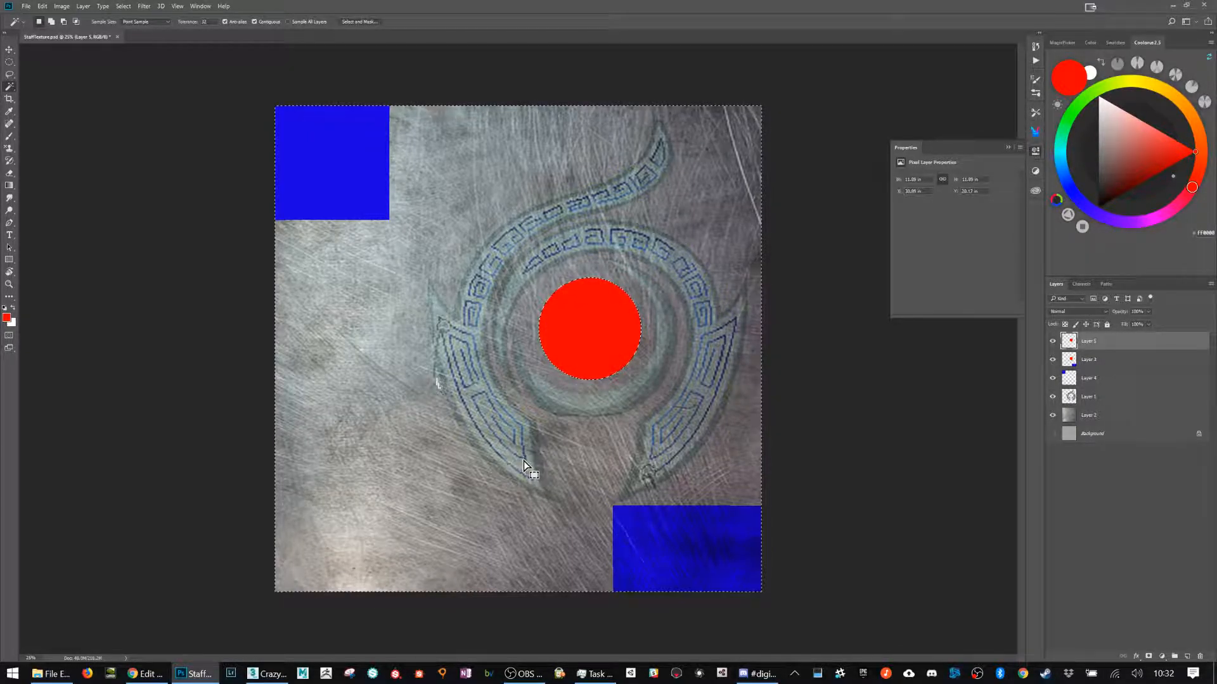
key("d")
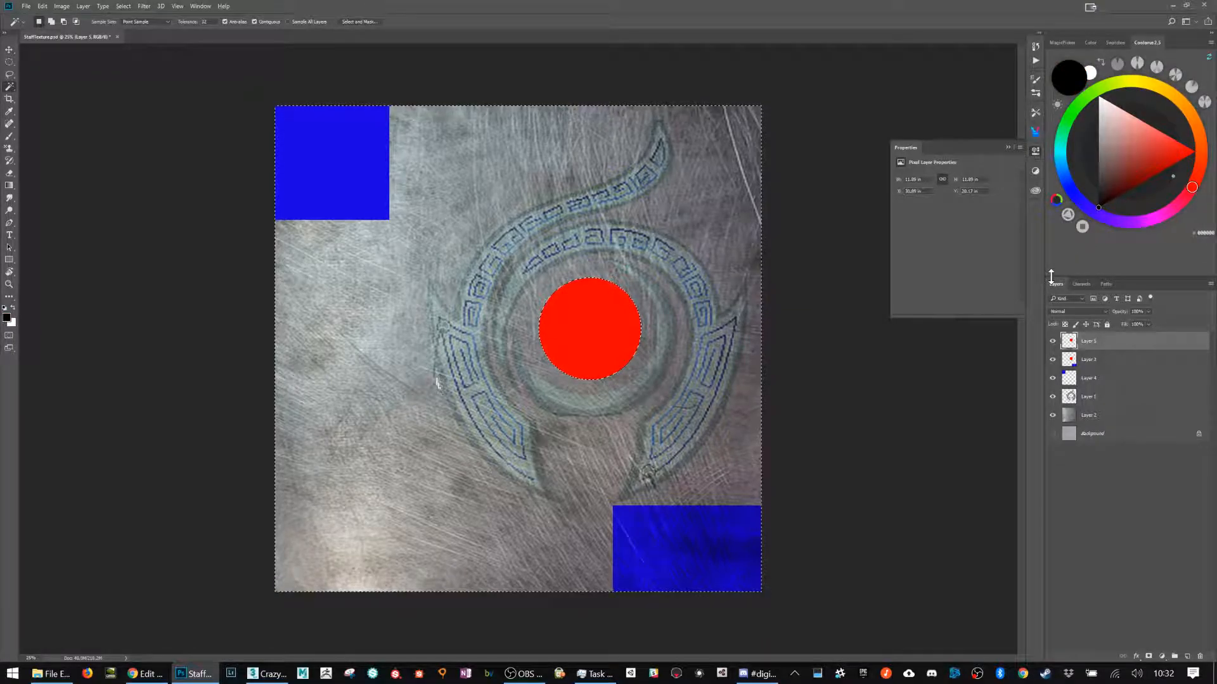
key("alt+BackSpace")
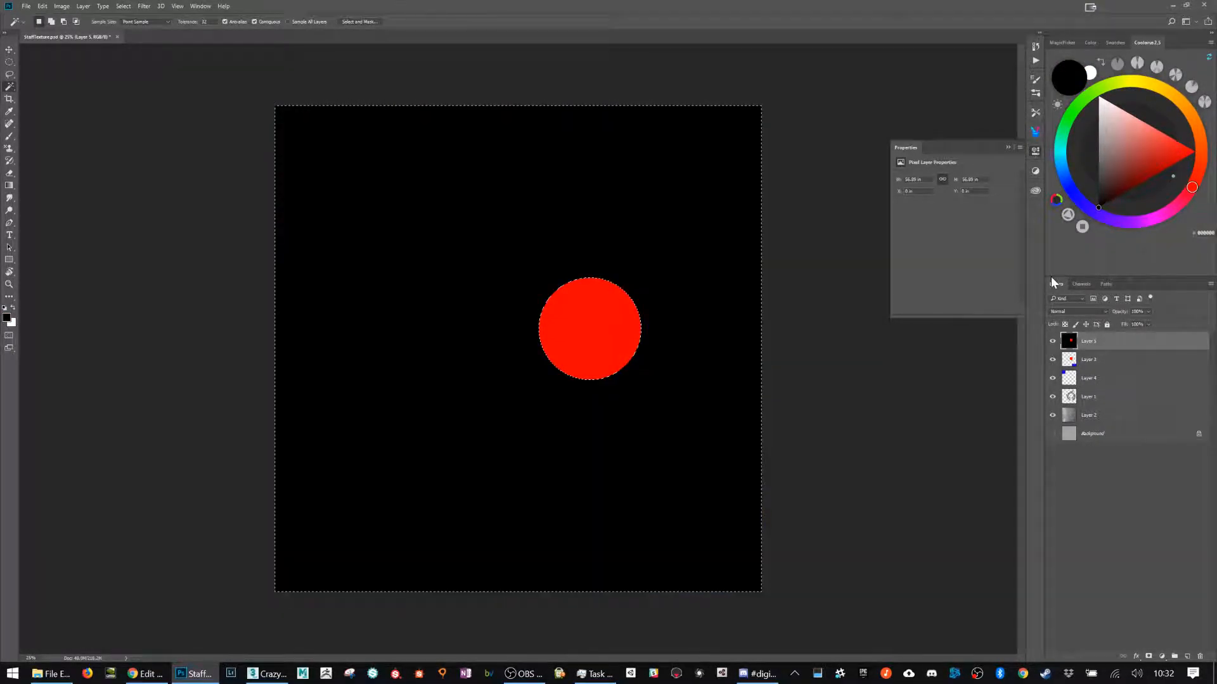
key("ctrl+d")
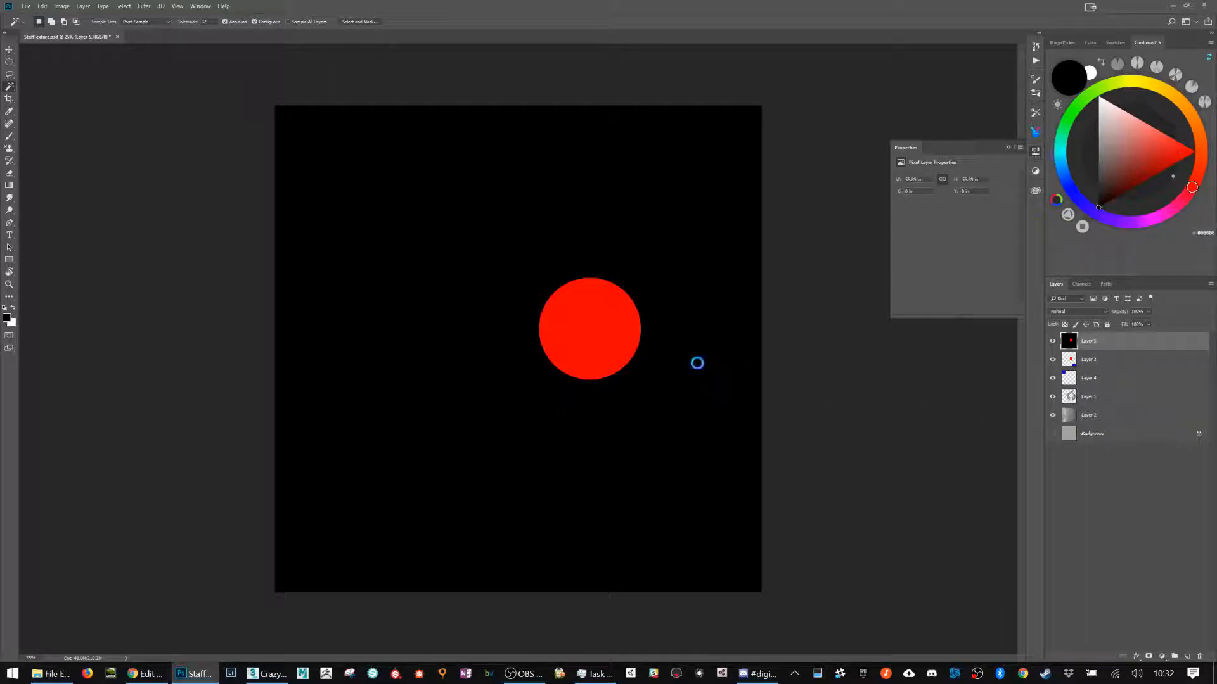
Step: Save a PNG copy of the black and red image as StaffTexture_EMISSIVE.png in the Asset Design 2 2018 folder
key("ctrl+shift+s")
left_click(286, 486)
left_click(412, 418)
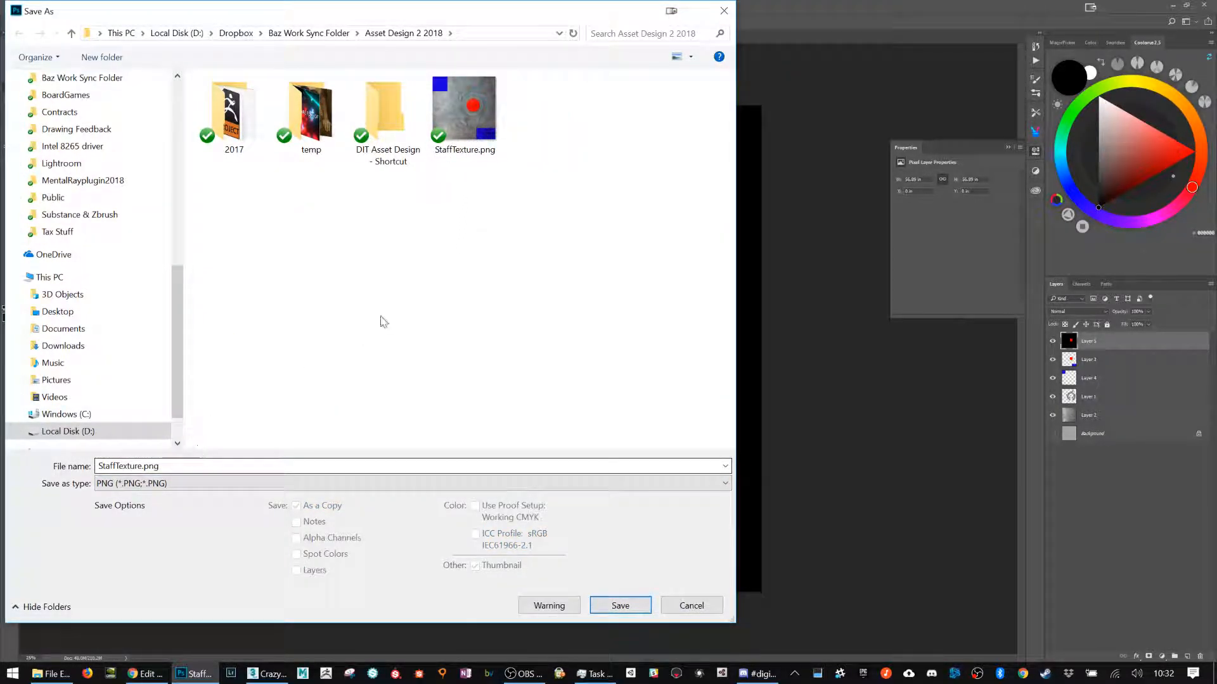
left_click(143, 466)
left_click(143, 466)
type("_EM")
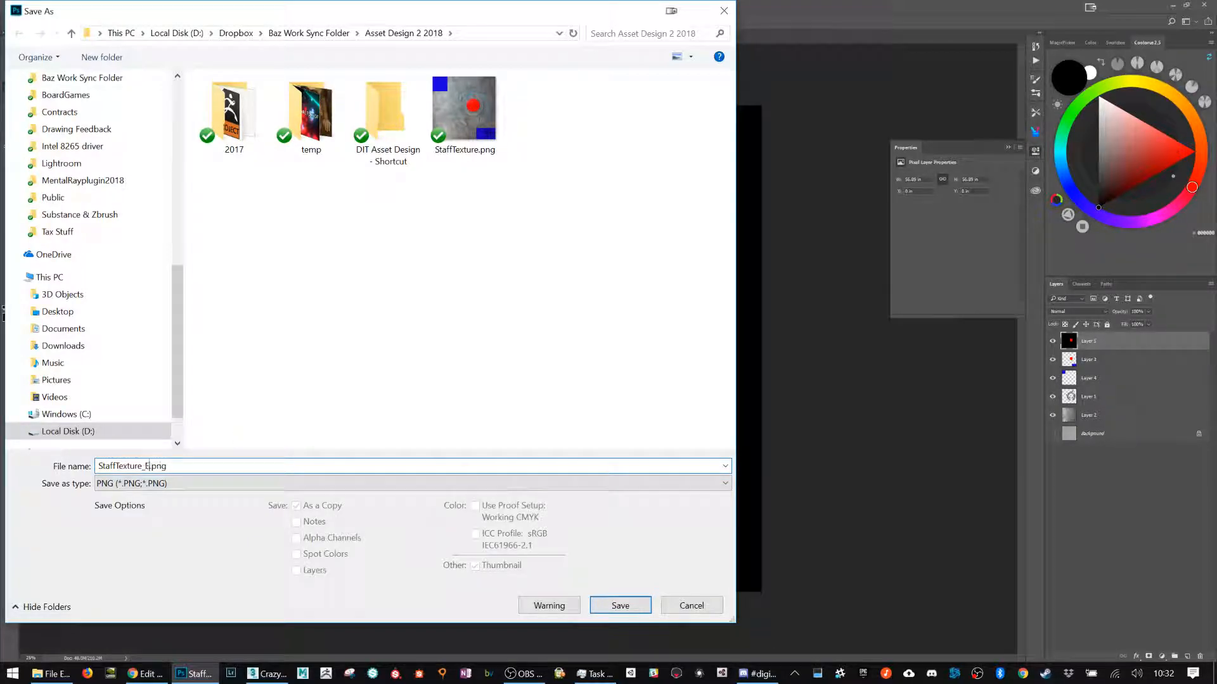
type("ISSIVE")
key("Return")
left_click(664, 218)
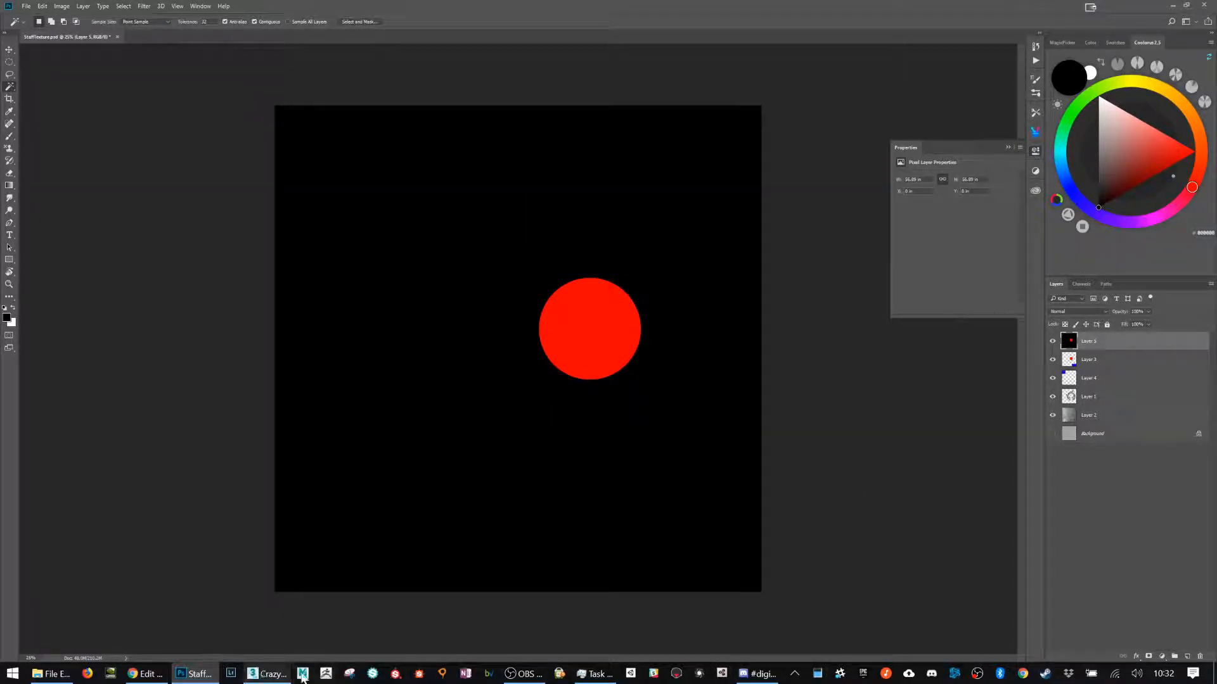
Step: Switch back to the Sketchfab editor and import StaffTexture_EMISSIVE.png as the material's emission texture
left_click(144, 676)
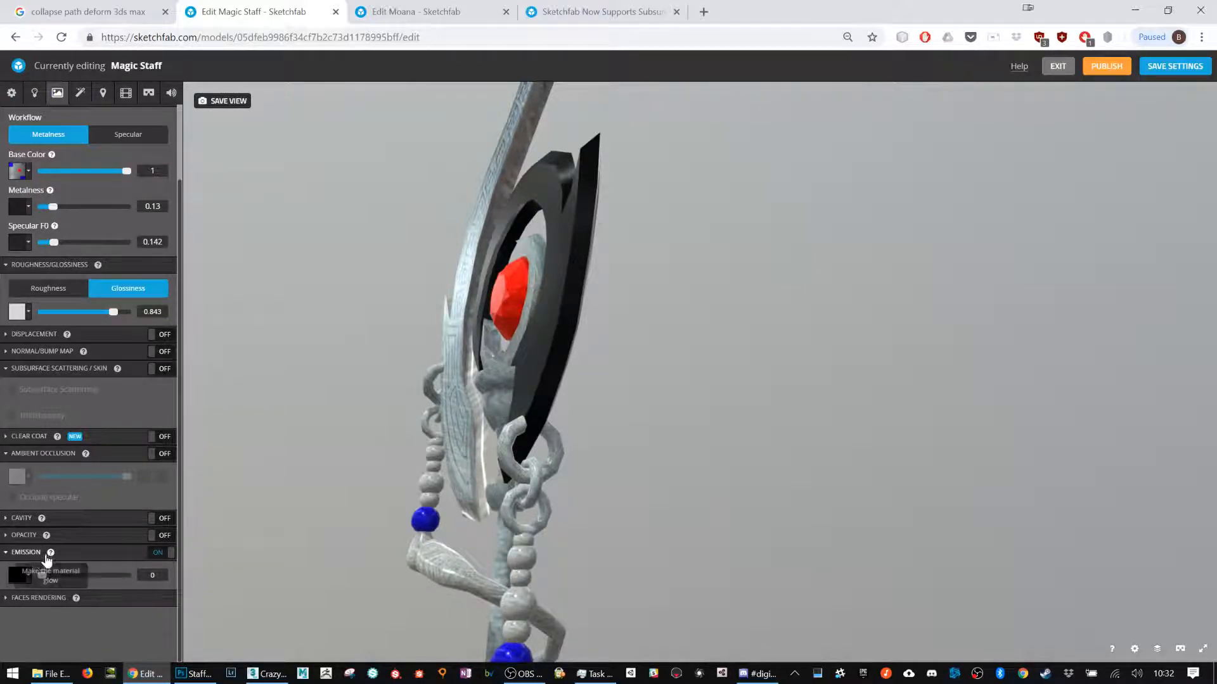
left_click(28, 577)
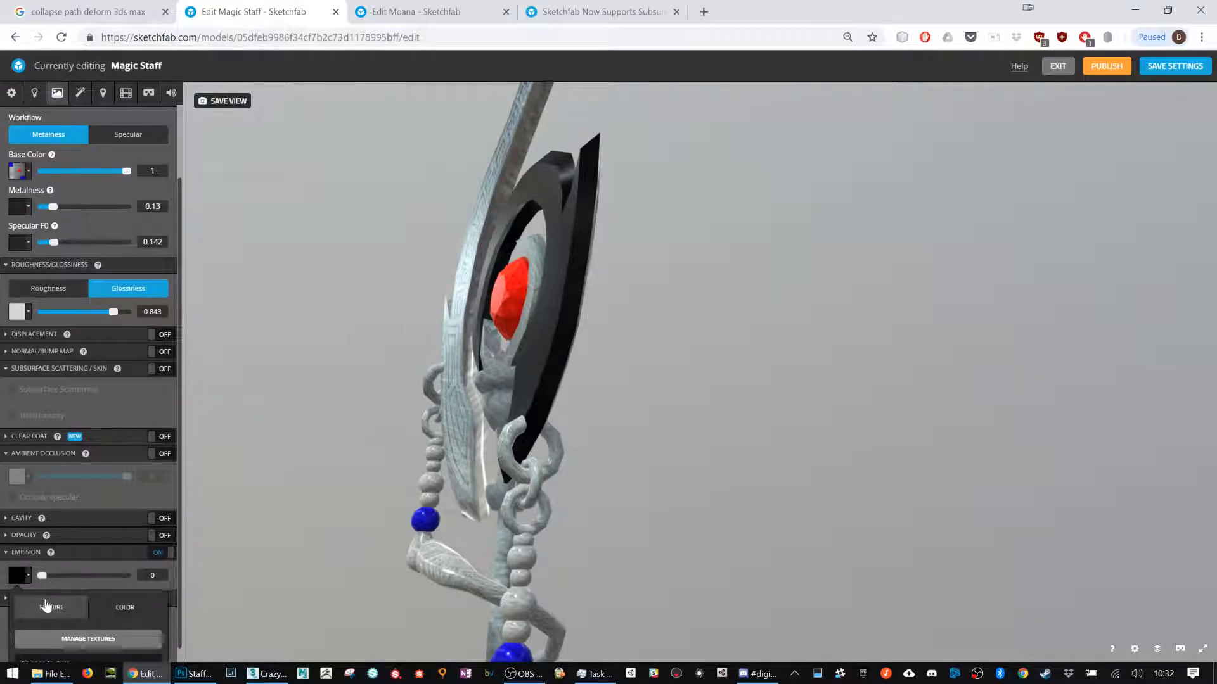
scroll(89, 624, "down", 1)
left_click(92, 622)
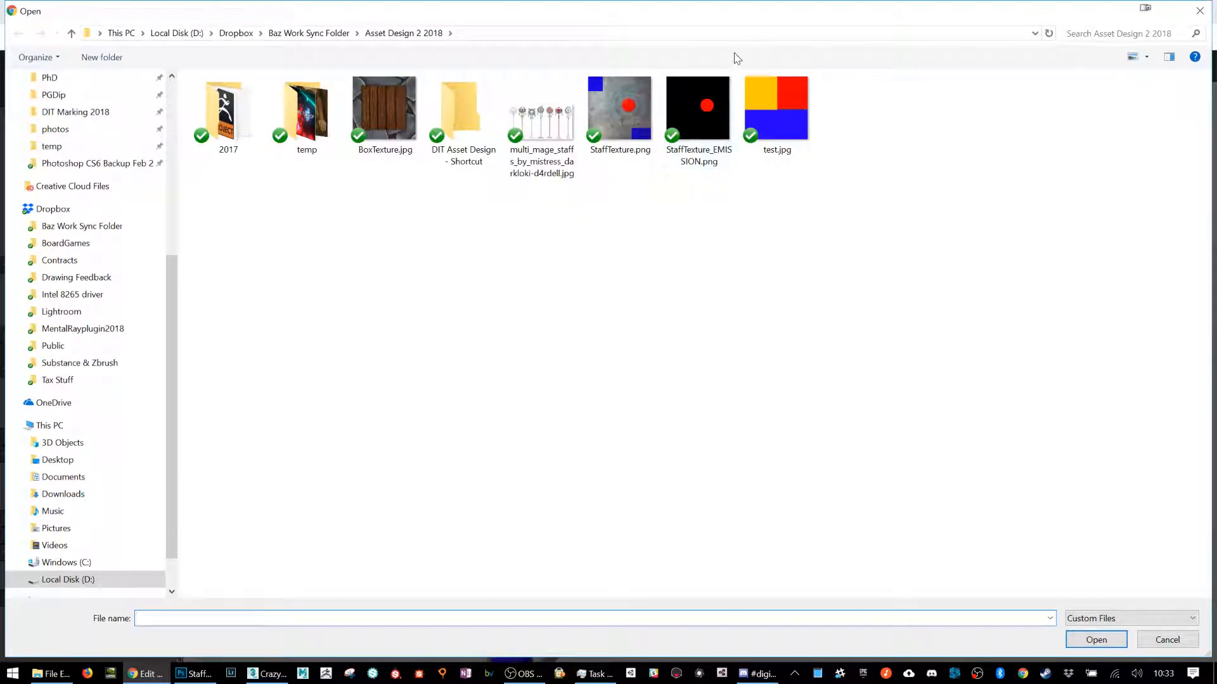
left_click(727, 109)
double_click(727, 109)
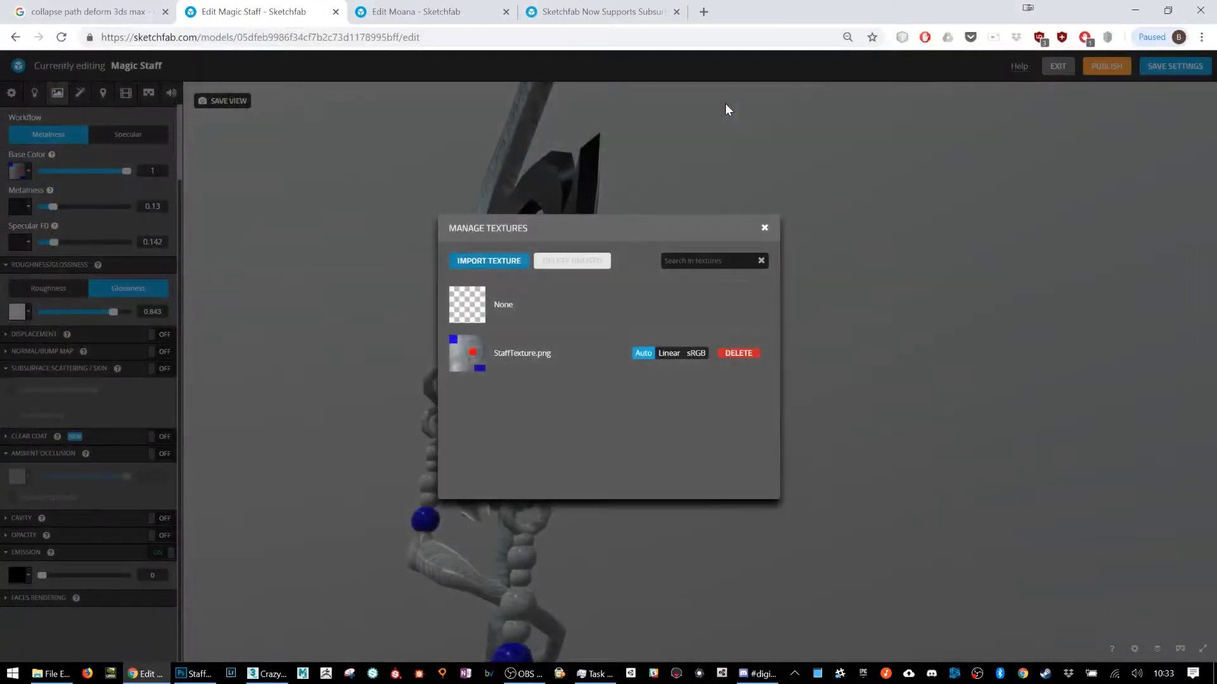
left_click(764, 228)
Step: Compare the staff head with emission off and on, leave emission enabled, and examine the red gem
left_click_drag(505, 374, 569, 399)
left_click(155, 553)
left_click(155, 553)
left_click(155, 553)
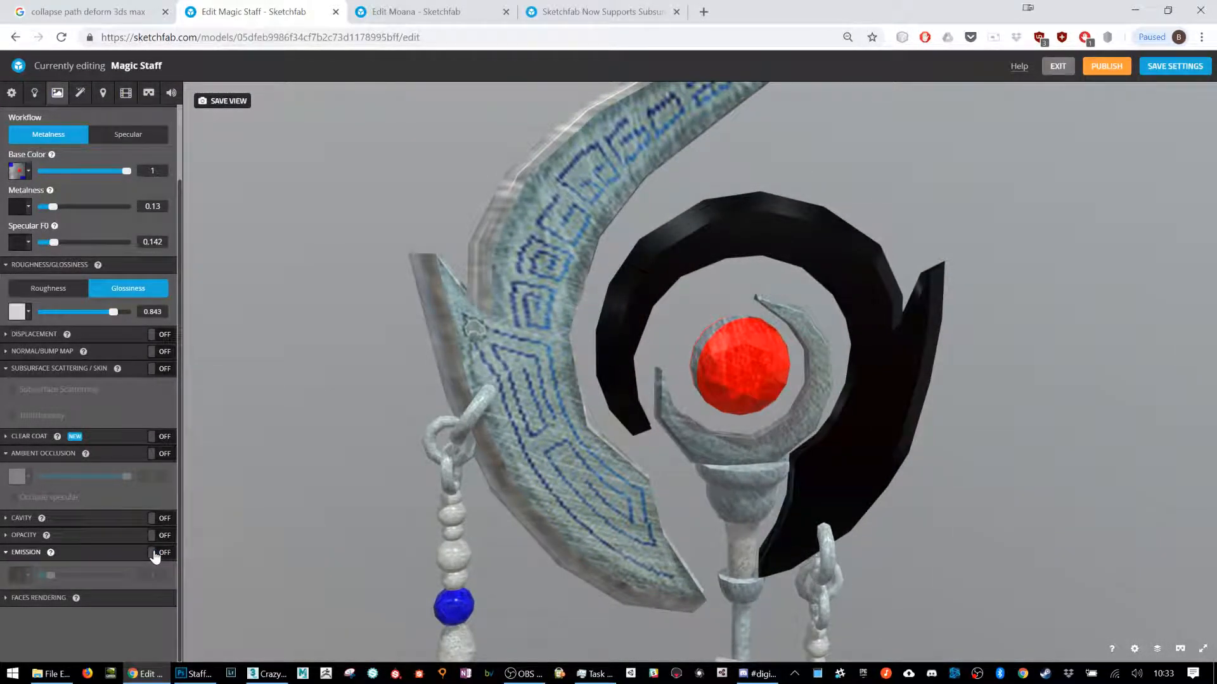
left_click(155, 554)
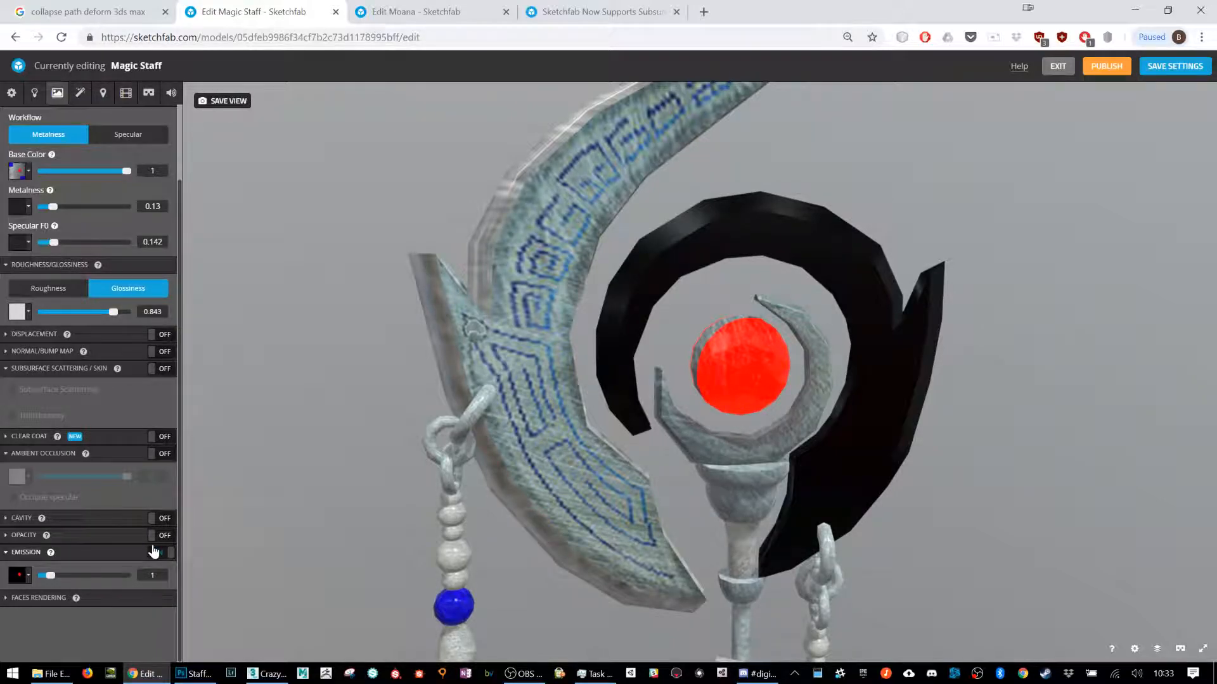
left_click_drag(637, 455, 696, 279)
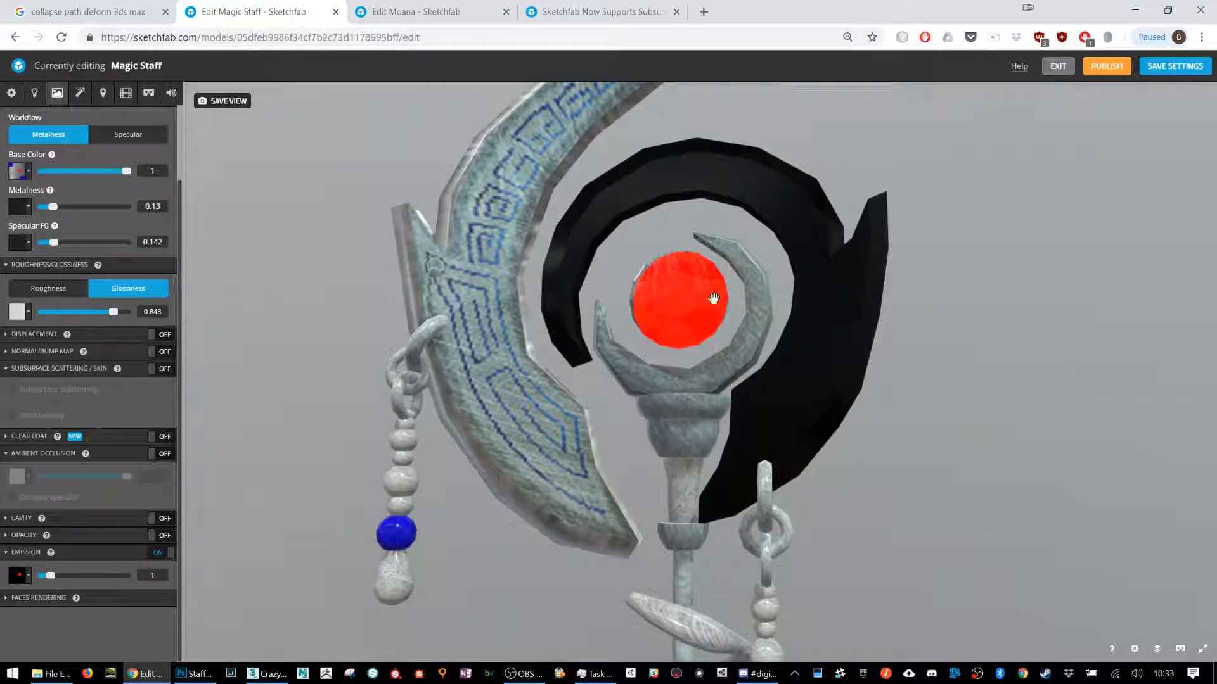
Step: Enable the Bloom filter with threshold 0.432, intensity 1.867 and radius 0.378, and inspect the gem from the other side
left_click(92, 98)
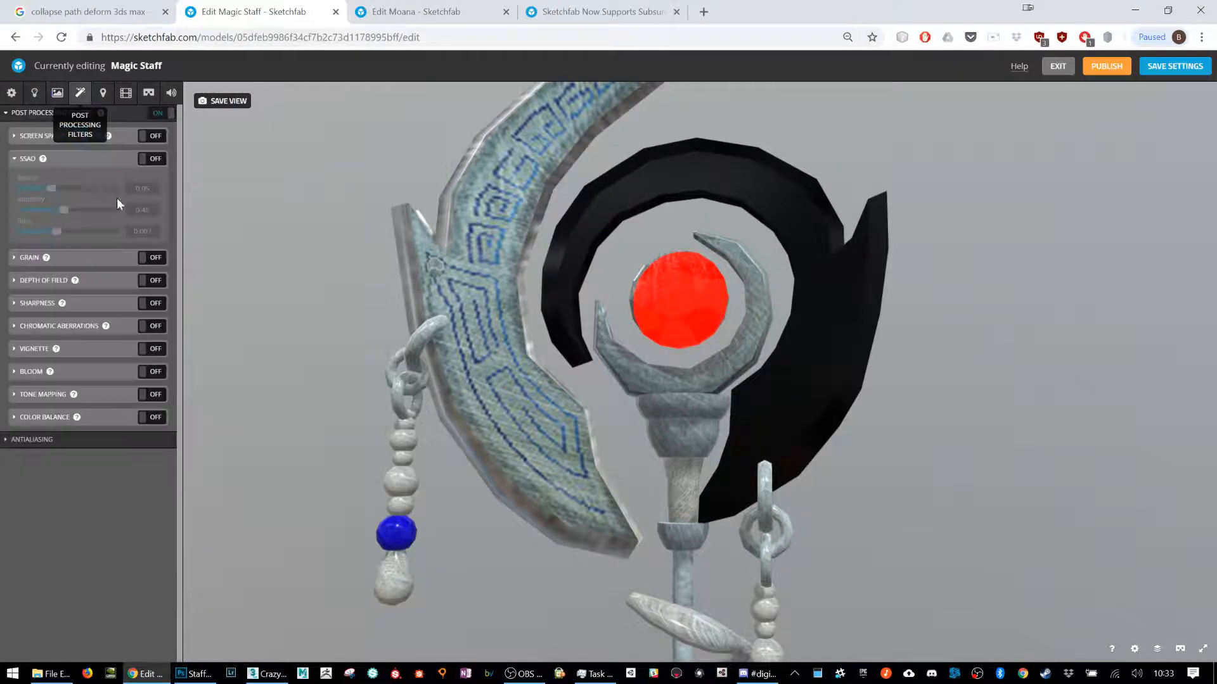
left_click(152, 372)
left_click(106, 375)
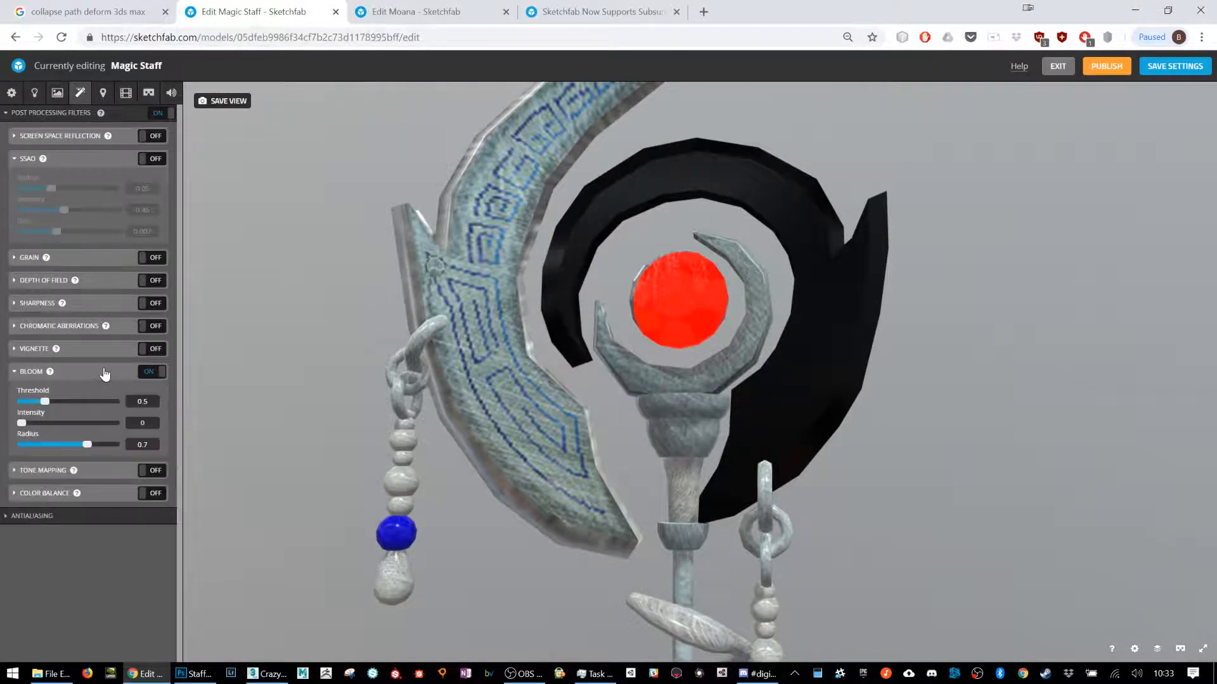
left_click_drag(22, 423, 109, 424)
left_click_drag(743, 379, 889, 386)
scroll(831, 351, "up", 5)
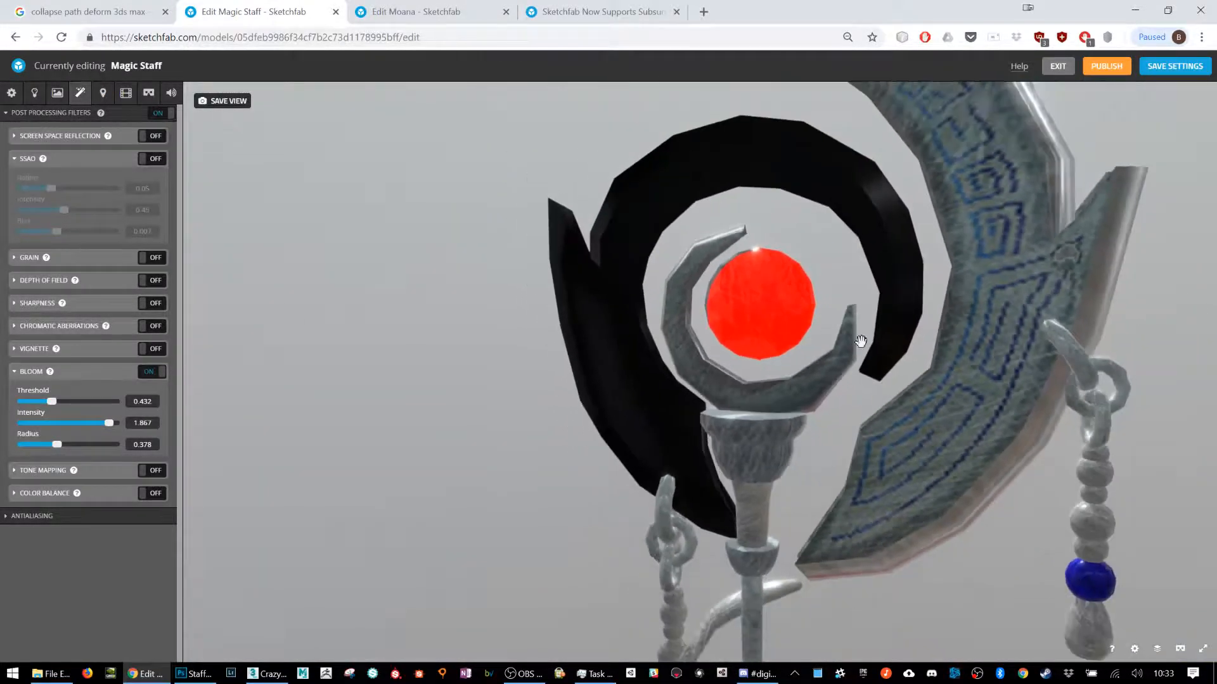
Step: Set the Bloom threshold to 0.14 and radius to 0.583, and view the gem from the front
left_click_drag(861, 341, 1090, 277)
left_click_drag(52, 401, 86, 403)
left_click_drag(56, 445, 77, 444)
mouse_move(93, 400)
left_mouse_down()
mouse_move(14, 405)
mouse_move(119, 410)
mouse_move(93, 401)
left_mouse_up()
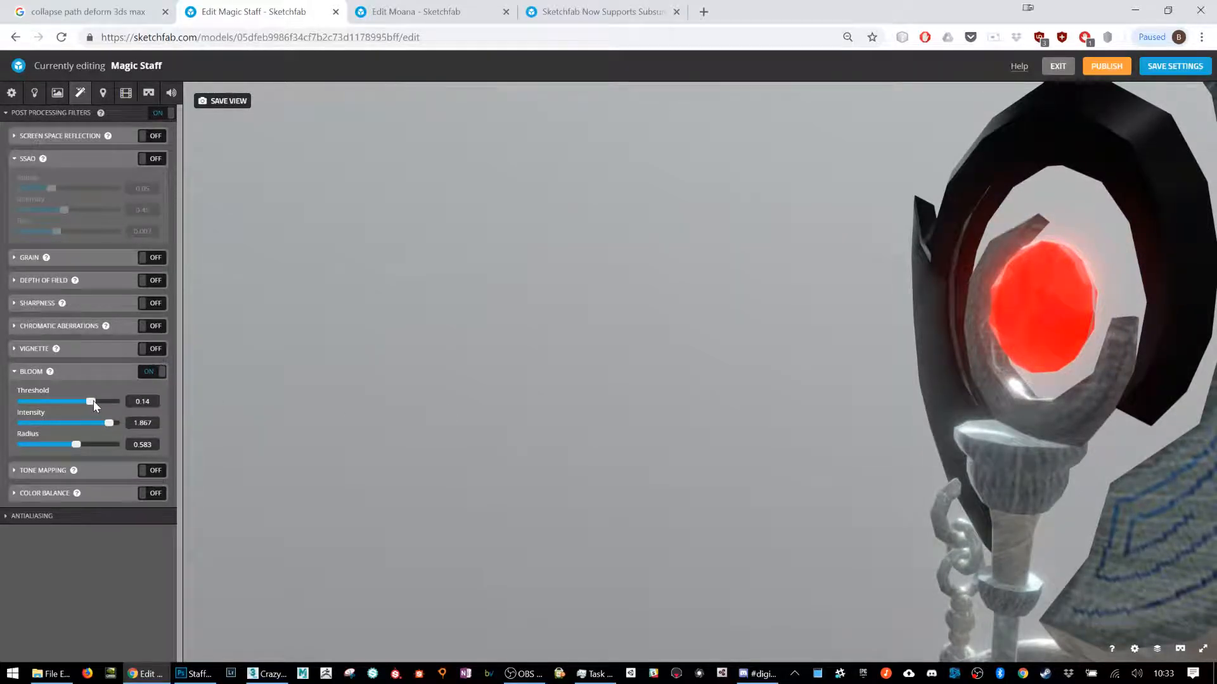
left_click_drag(949, 453, 997, 434)
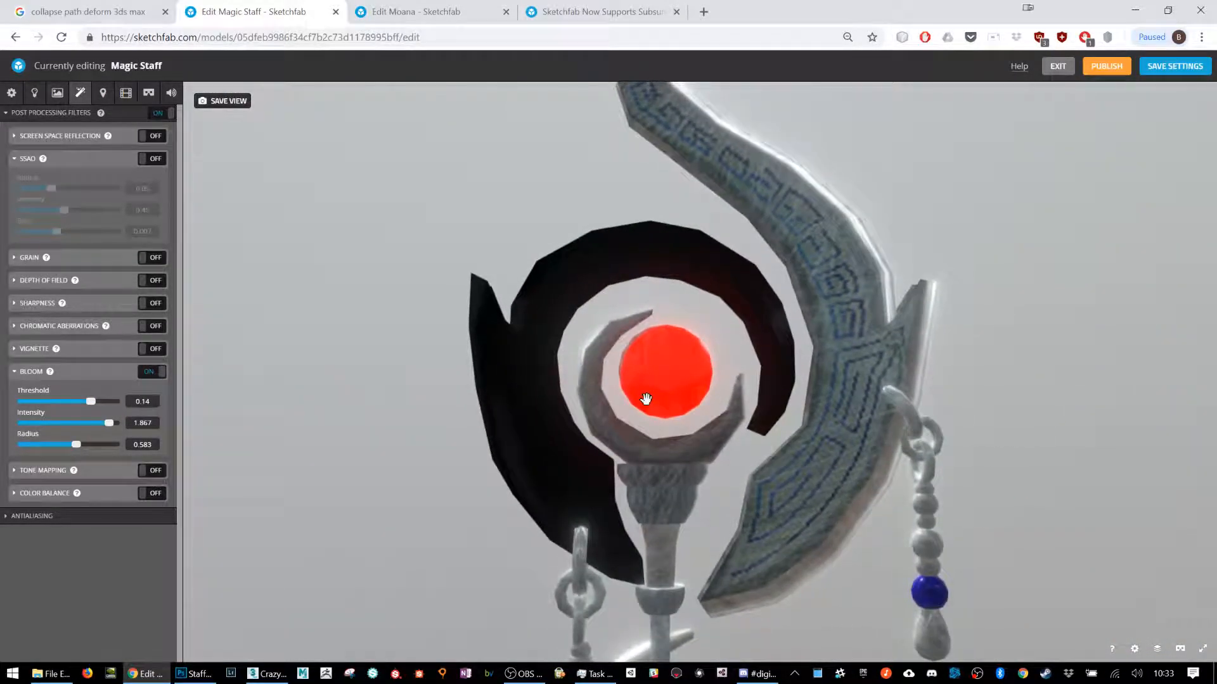
Step: Compare the gem from the side with Bloom off and on, leaving Bloom enabled
left_click_drag(646, 399, 545, 404)
left_click(150, 372)
left_click(151, 374)
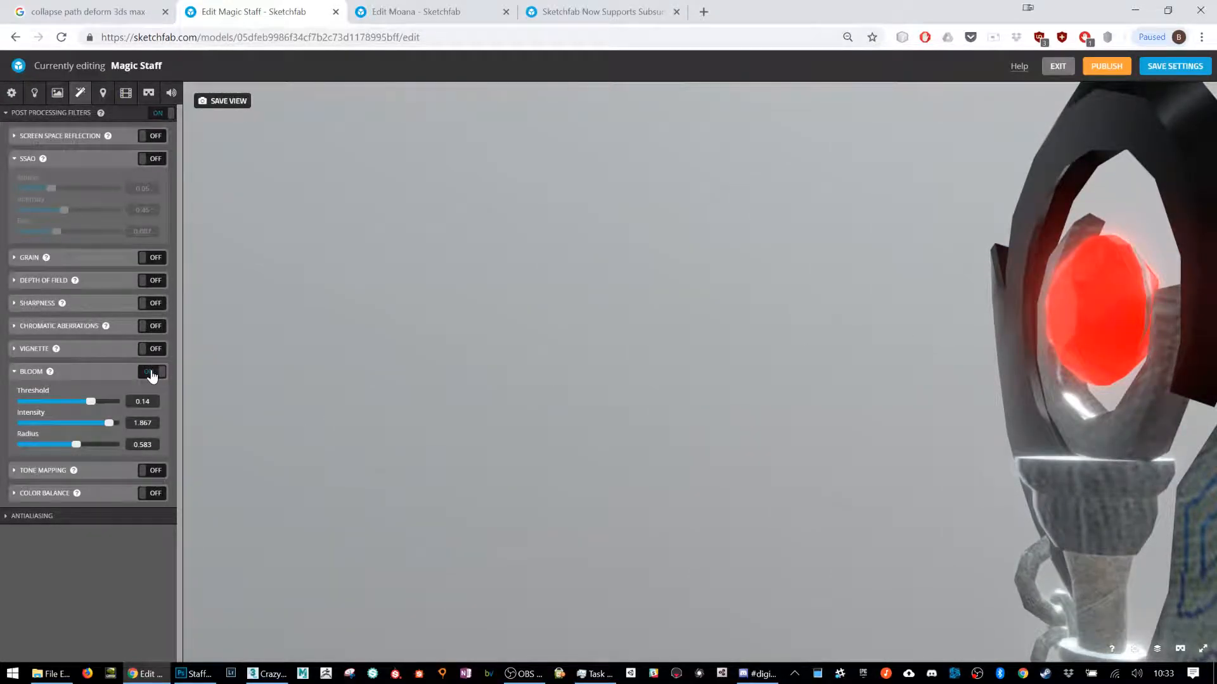
left_click_drag(559, 445, 334, 467)
Step: Try Bloom thresholds of 0.565, 0.244 and 0, and settle on threshold 0.09, intensity 1.278 and radius 0.717
left_click_drag(92, 405, 37, 404)
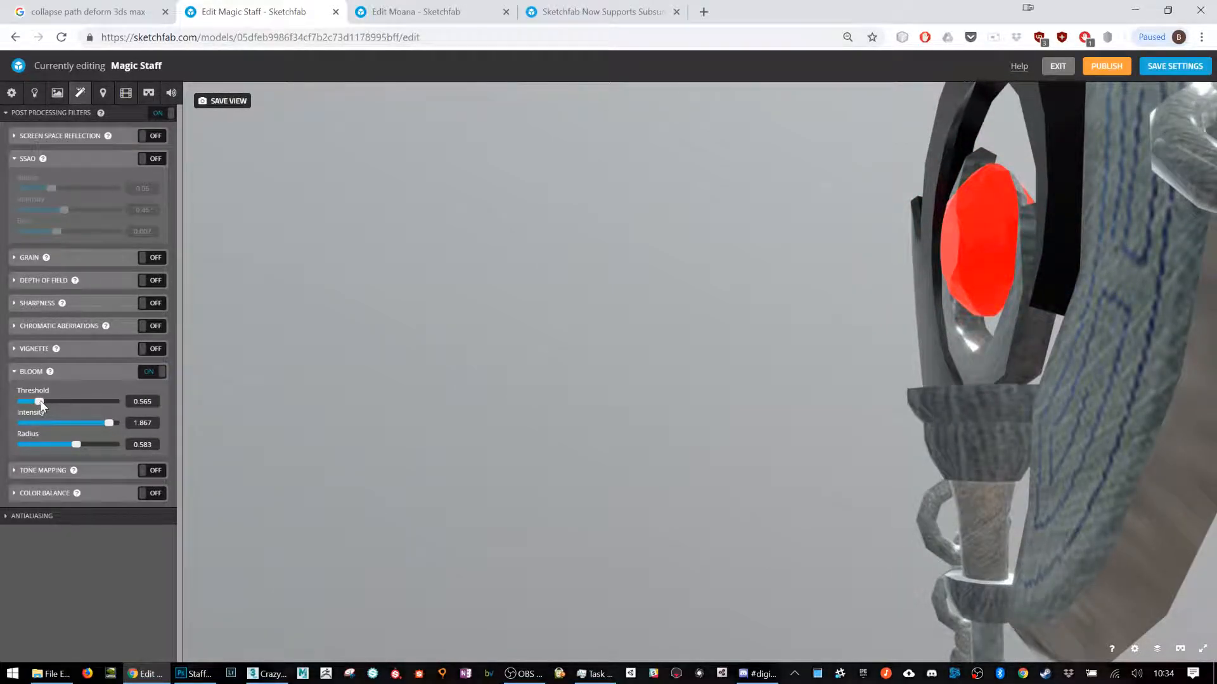
left_click_drag(38, 404, 83, 406)
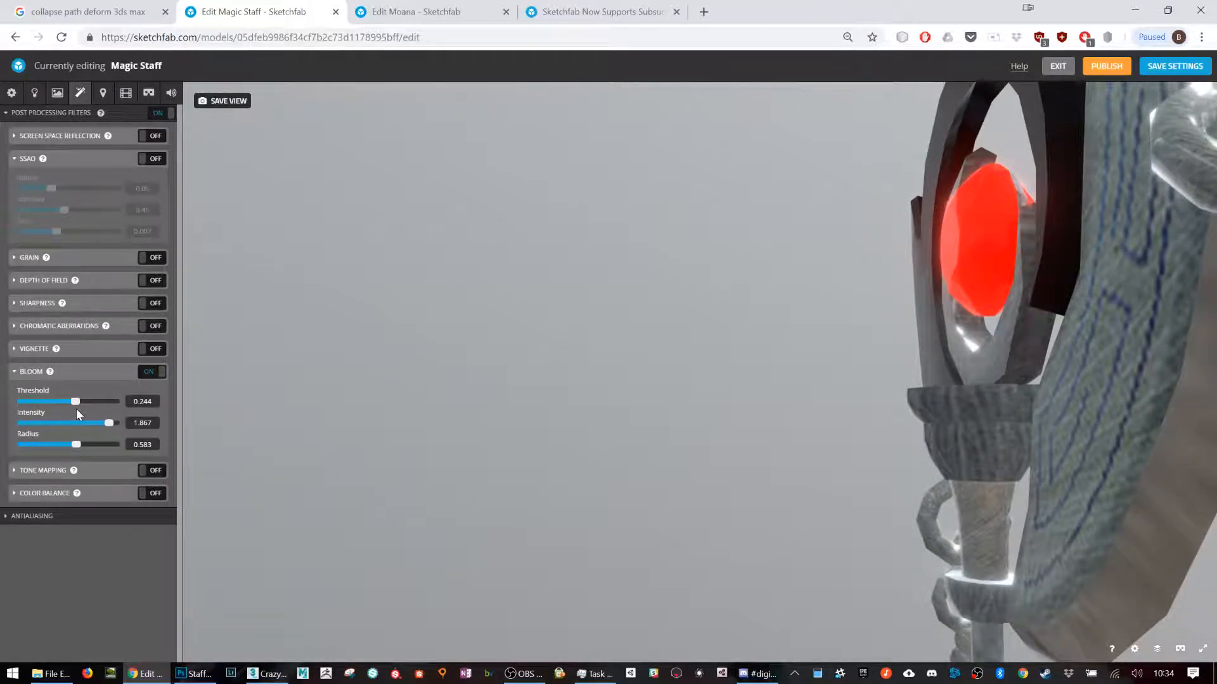
left_click_drag(80, 410, 150, 412)
mouse_move(673, 557)
left_mouse_down()
mouse_move(964, 500)
mouse_move(1106, 437)
mouse_move(1122, 461)
left_mouse_up()
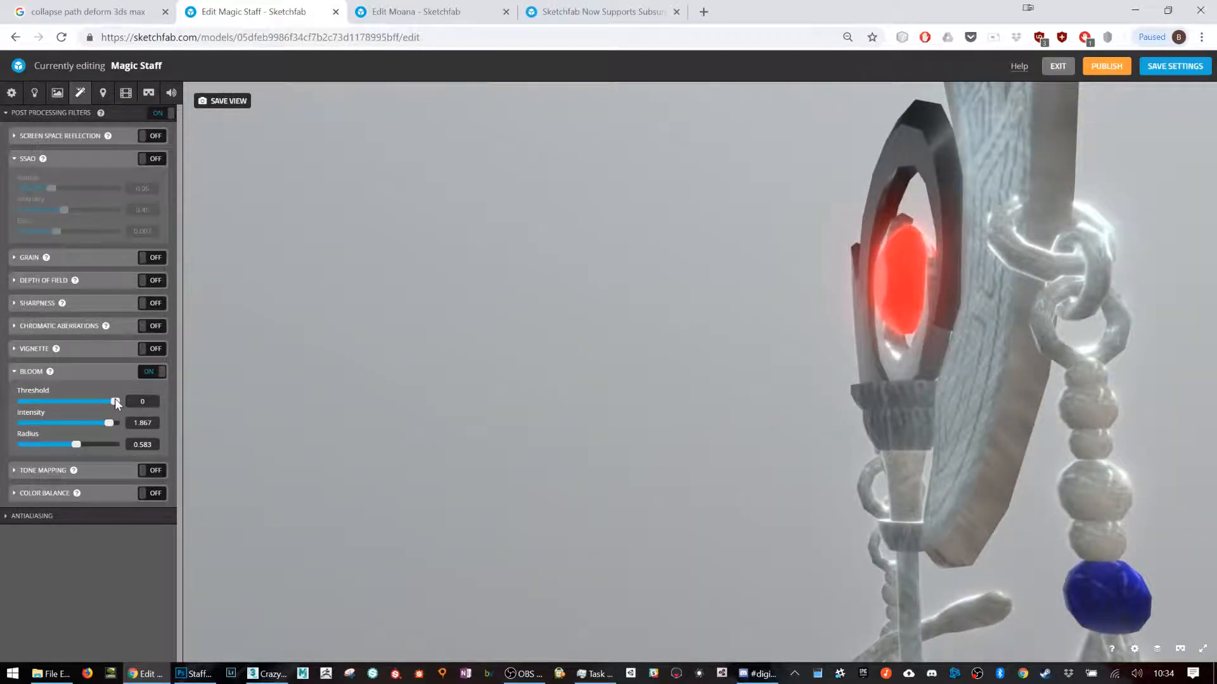
left_click_drag(115, 398, 91, 442)
left_click_drag(726, 407, 843, 415)
Step: Change the lighting environment to Studio and inspect the staff head from both sides
left_click(57, 93)
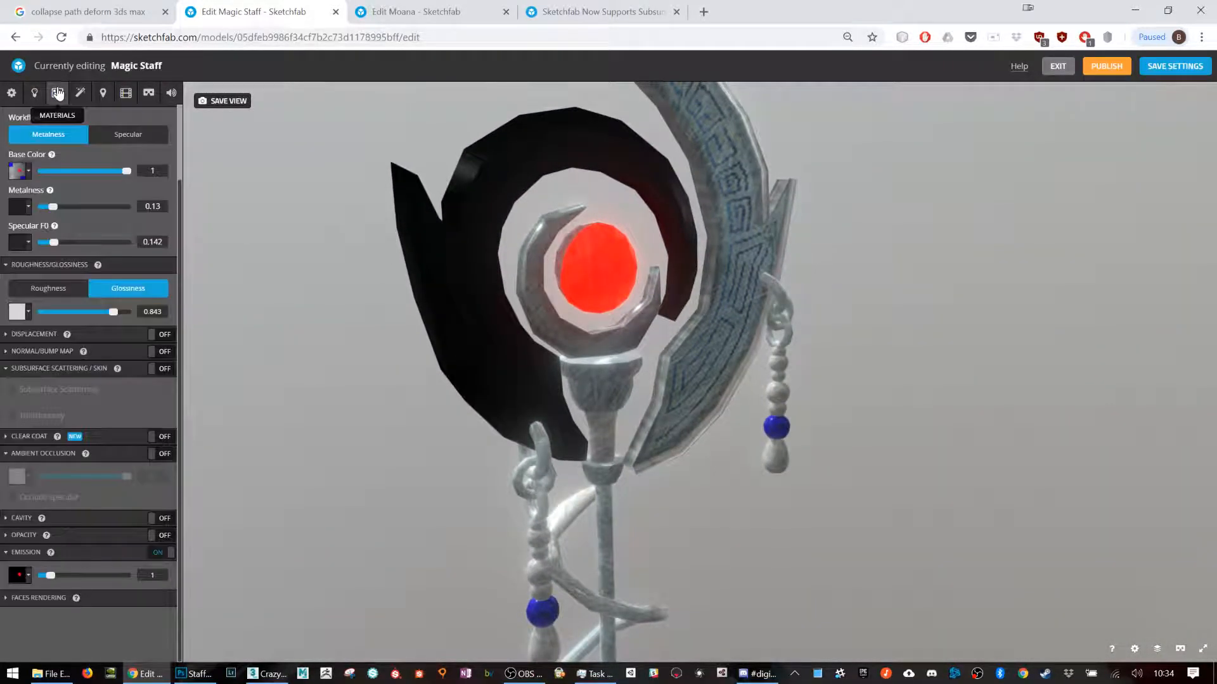
left_click(11, 93)
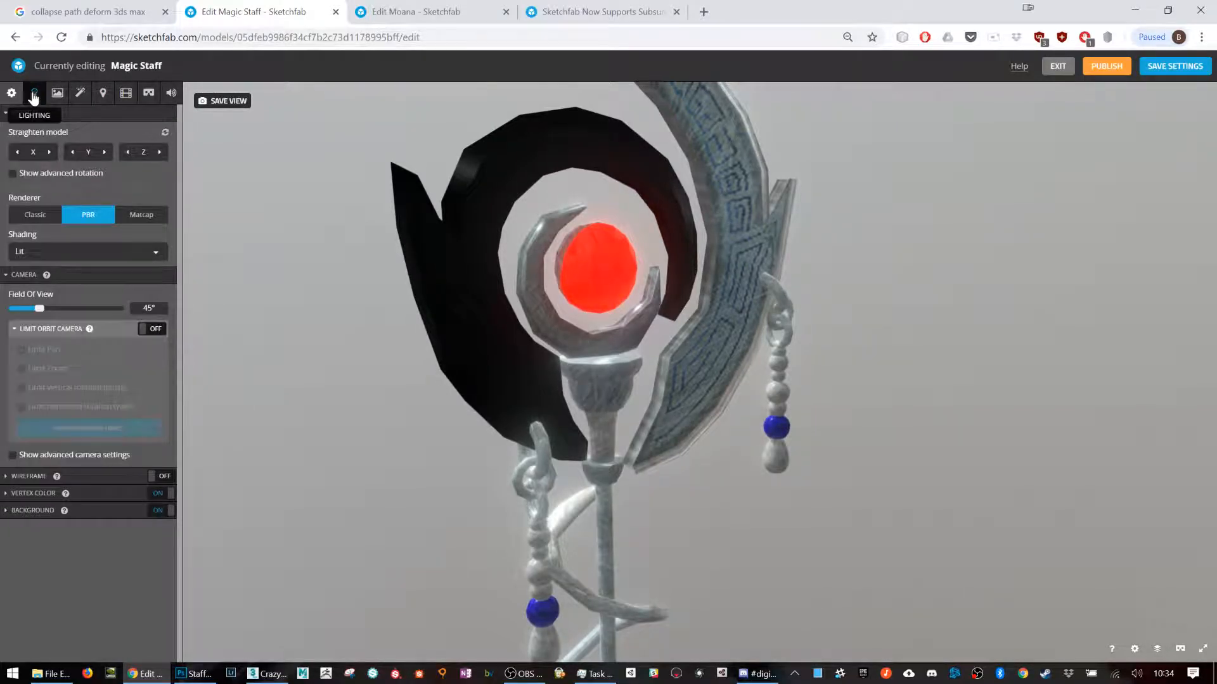
left_click(34, 94)
left_click(82, 238)
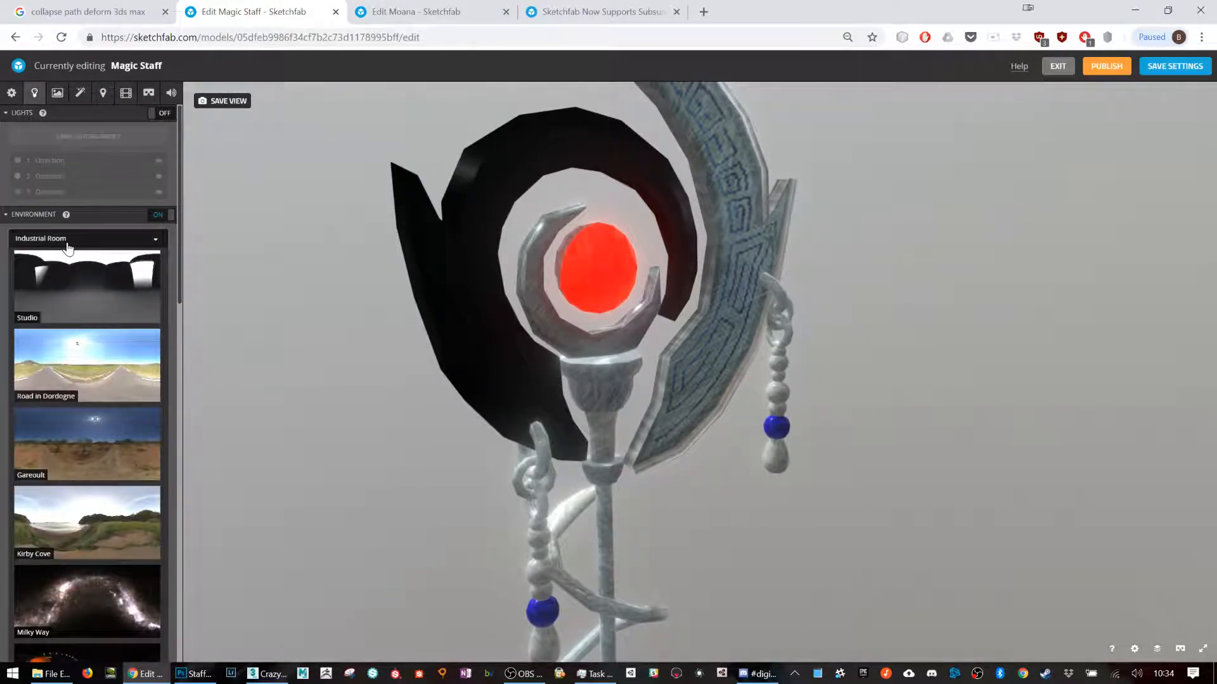
left_click(77, 298)
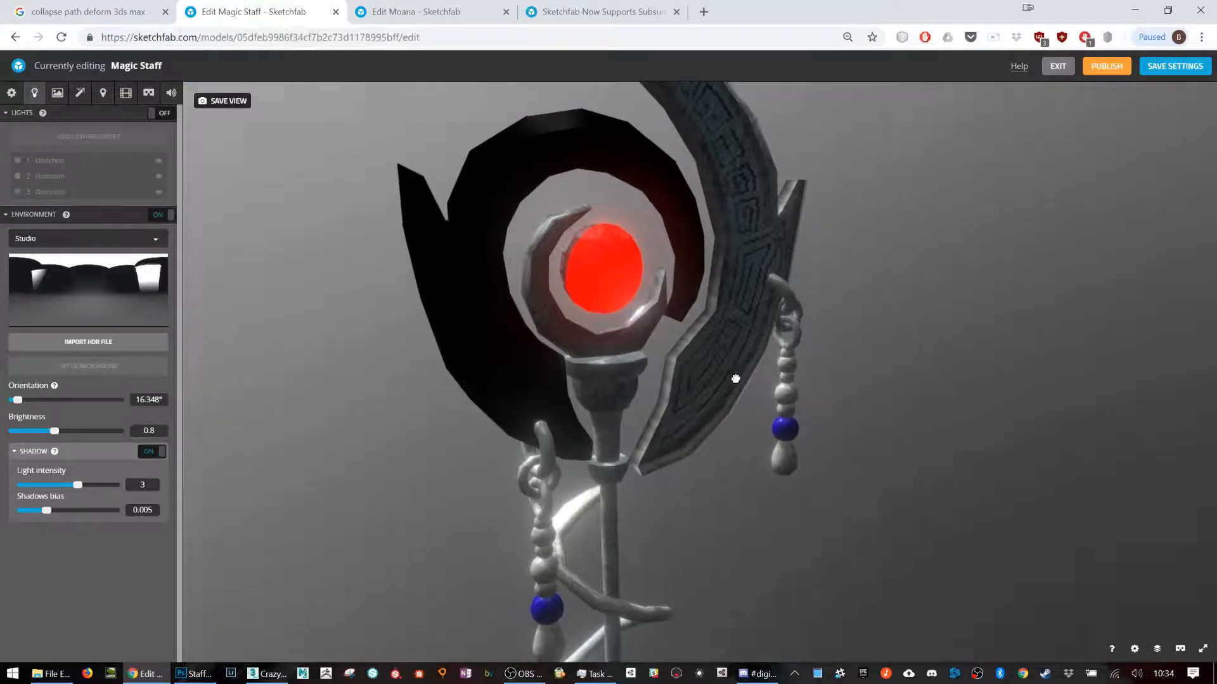
right_click_drag(517, 355, 695, 385)
left_click_drag(694, 385, 512, 369)
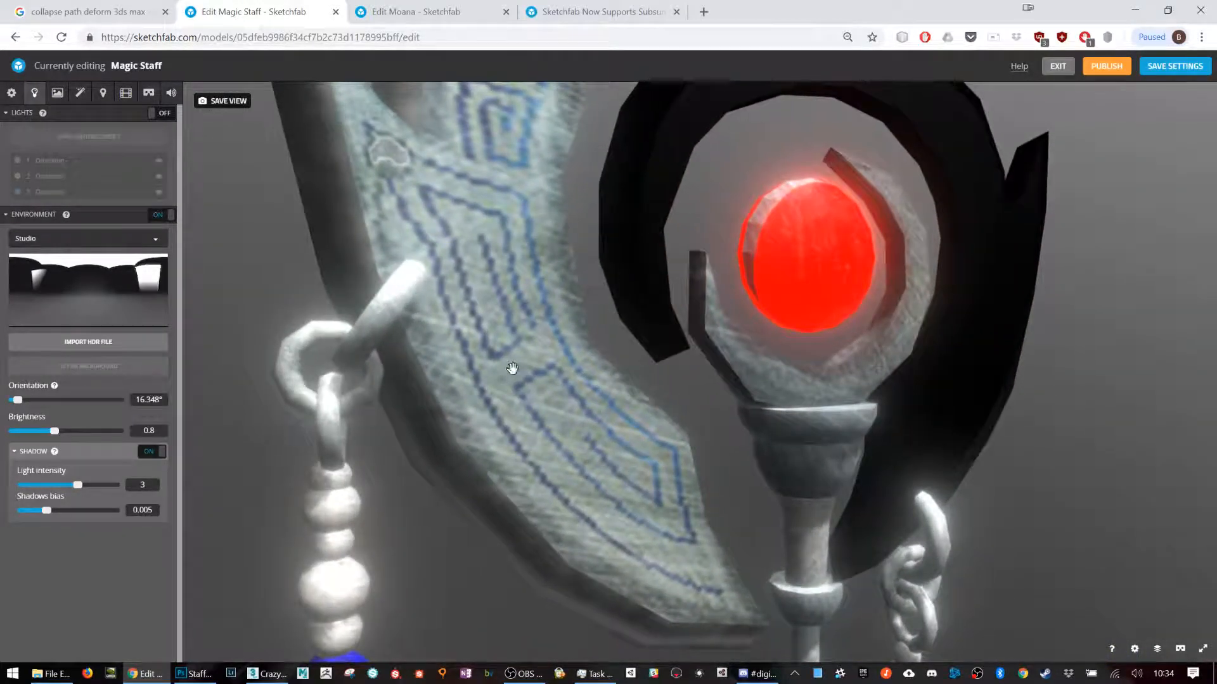
Step: Set the Bloom threshold to 0.137 and enable SSAO, checking the effect on the staff head
left_click(80, 93)
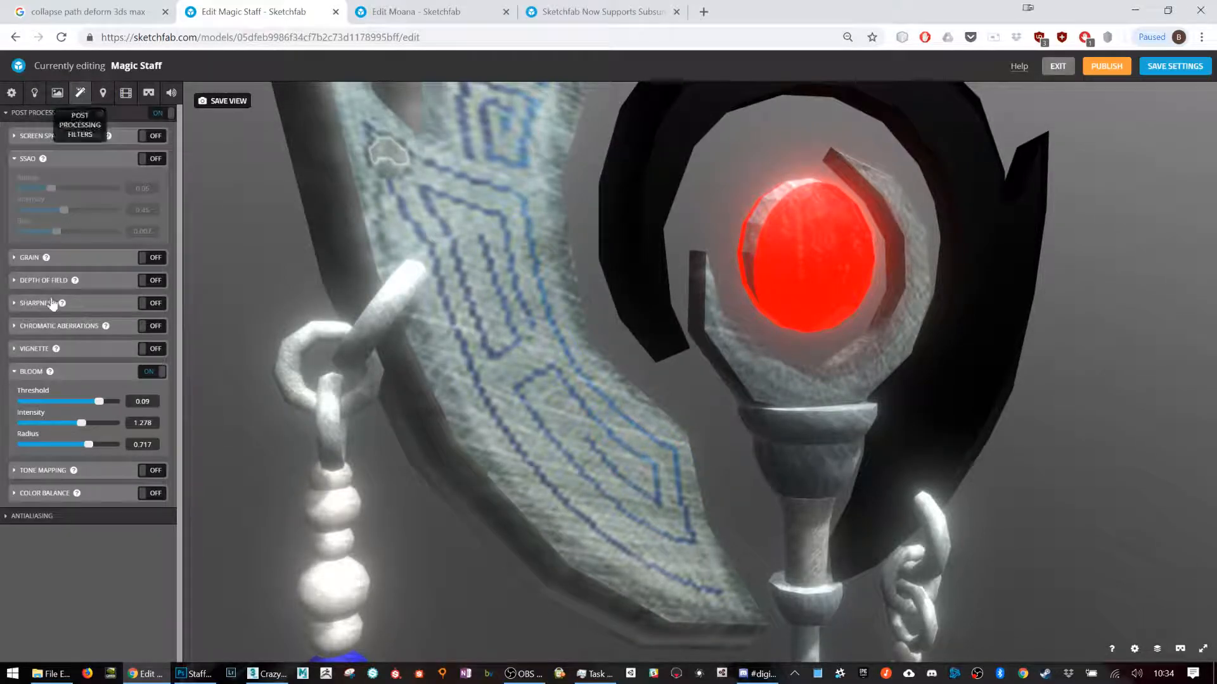
mouse_move(101, 400)
left_mouse_down()
mouse_move(74, 398)
mouse_move(93, 403)
left_mouse_up()
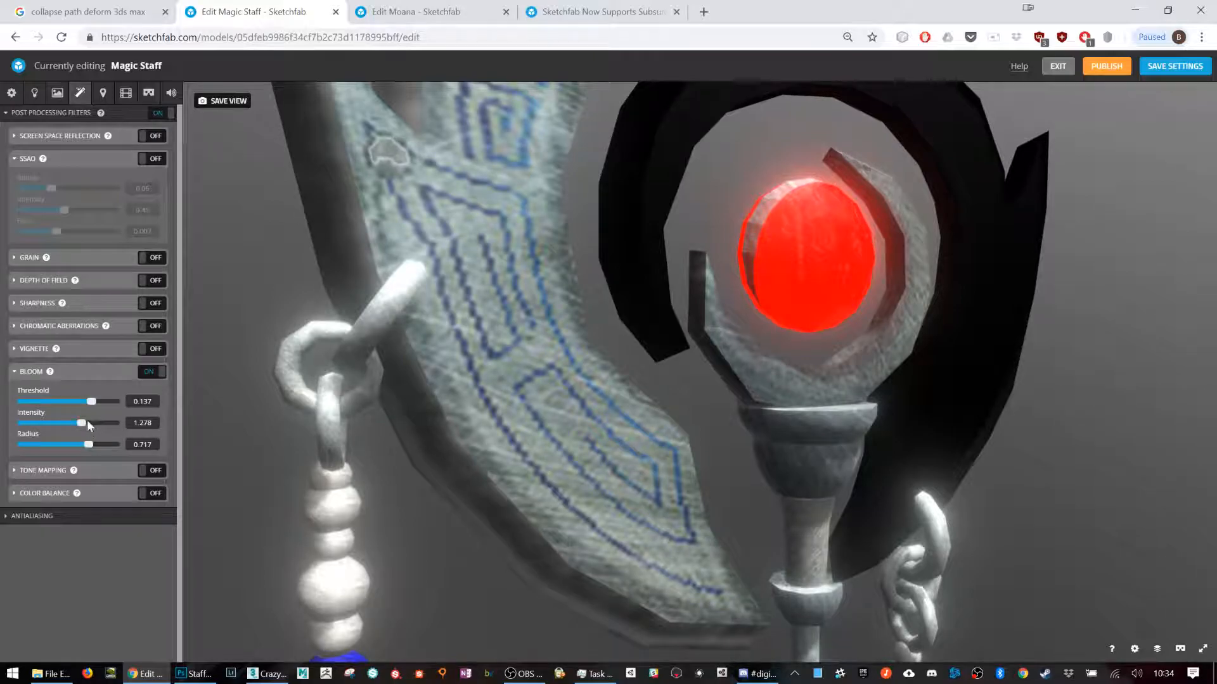
left_click(158, 160)
left_click_drag(727, 427, 538, 401)
scroll(381, 391, "down", 4)
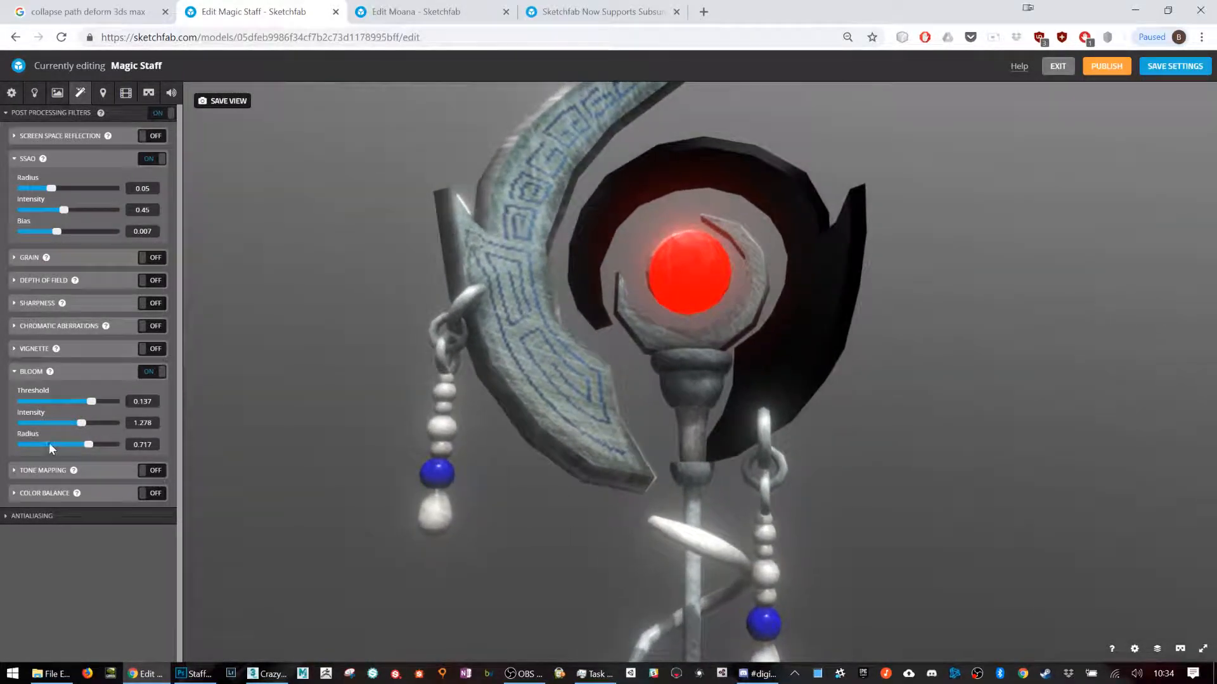
Step: Try Color Balance with midtone red 0.811 and green -0.444, and turn the filter off again
left_click(88, 499)
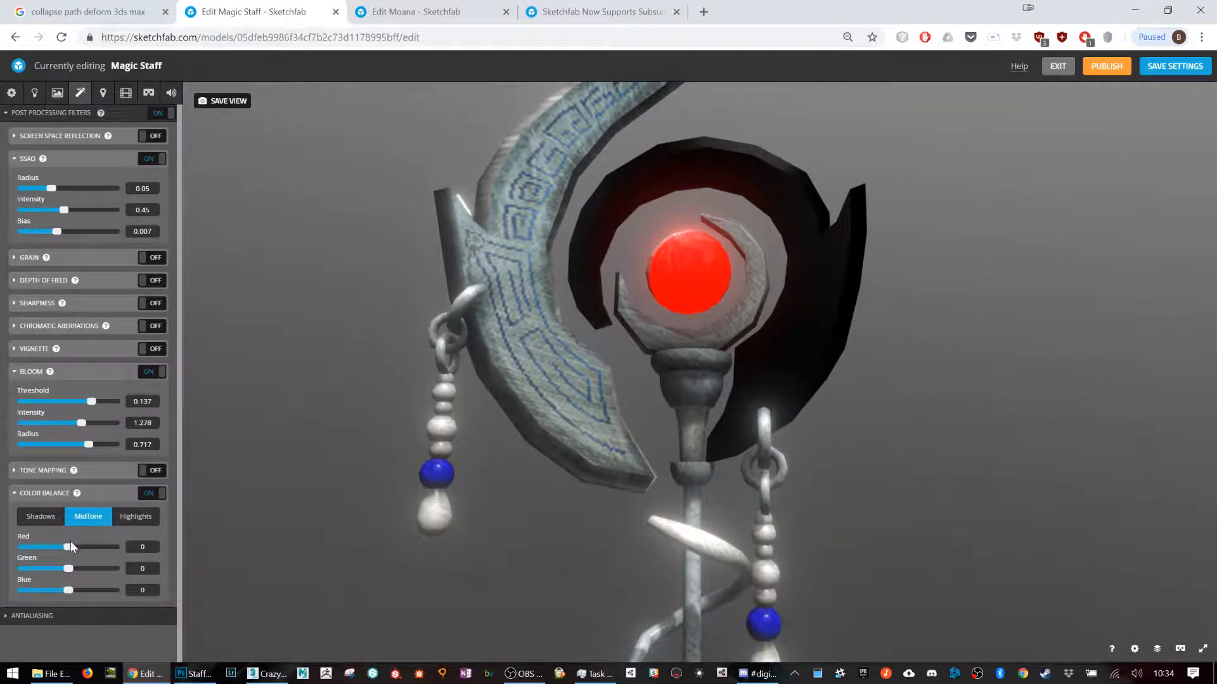
left_click_drag(71, 549, 45, 566)
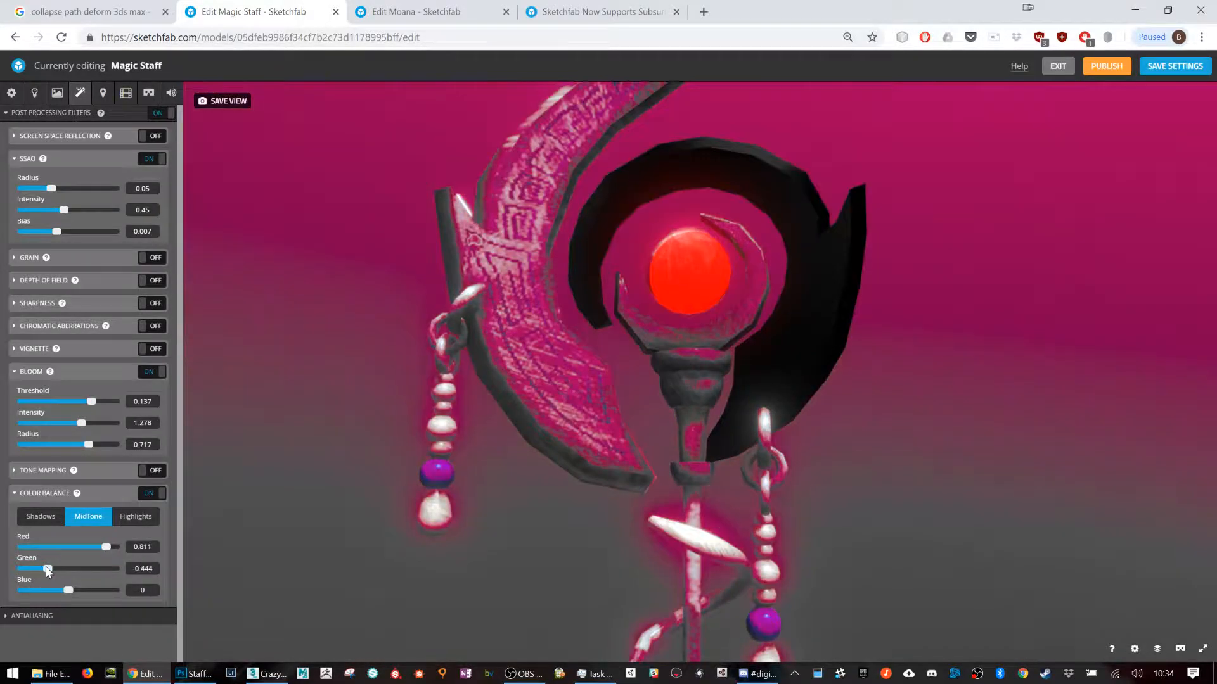
left_click(152, 493)
Step: Enable linear Tone Mapping with exposure 1.267, and glance at the material settings before returning to the post-processing filters
left_click(152, 476)
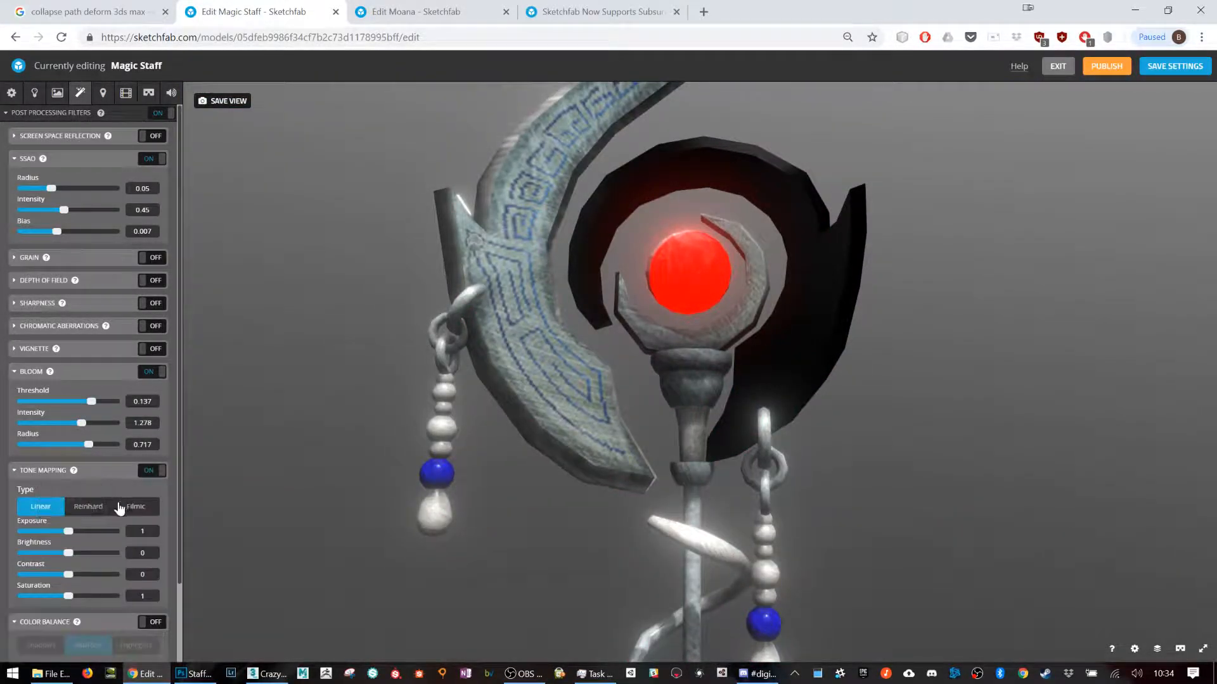
mouse_move(87, 534)
left_mouse_down()
mouse_move(110, 533)
mouse_move(38, 531)
mouse_move(97, 538)
left_mouse_up()
left_click(57, 93)
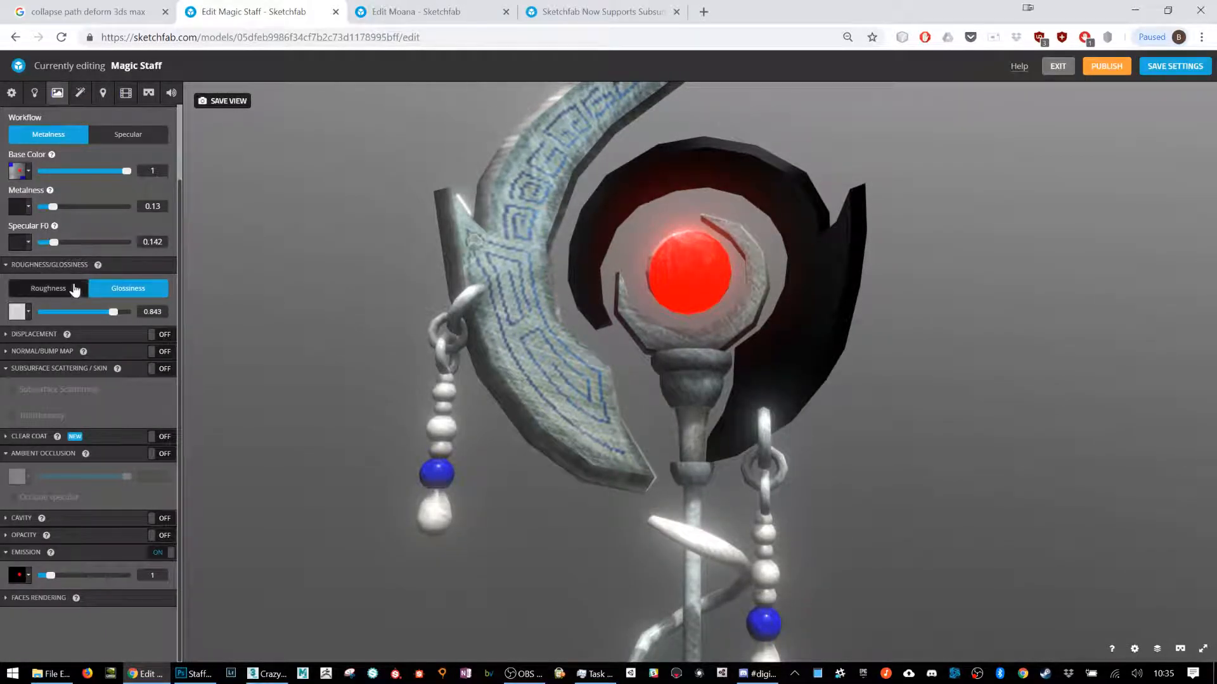
left_click(80, 93)
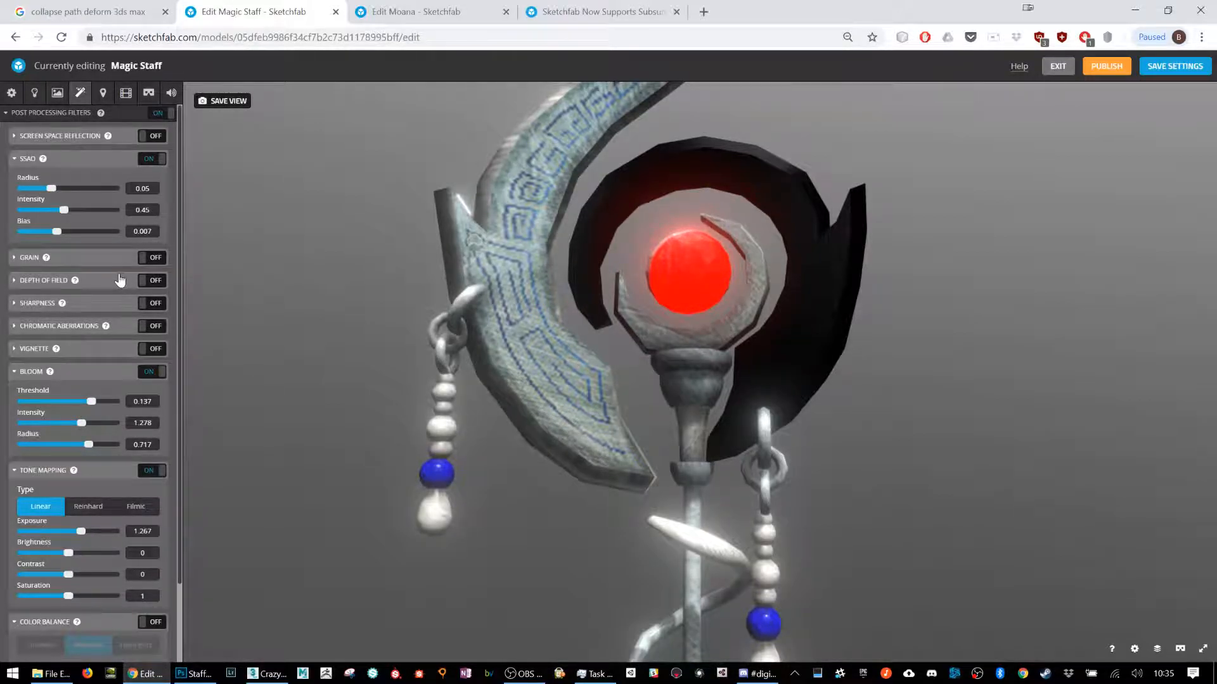
Step: Try Depth of Field with foreground and background blur at 0.5 at different distances, and turn it off
left_click(148, 281)
left_click(114, 285)
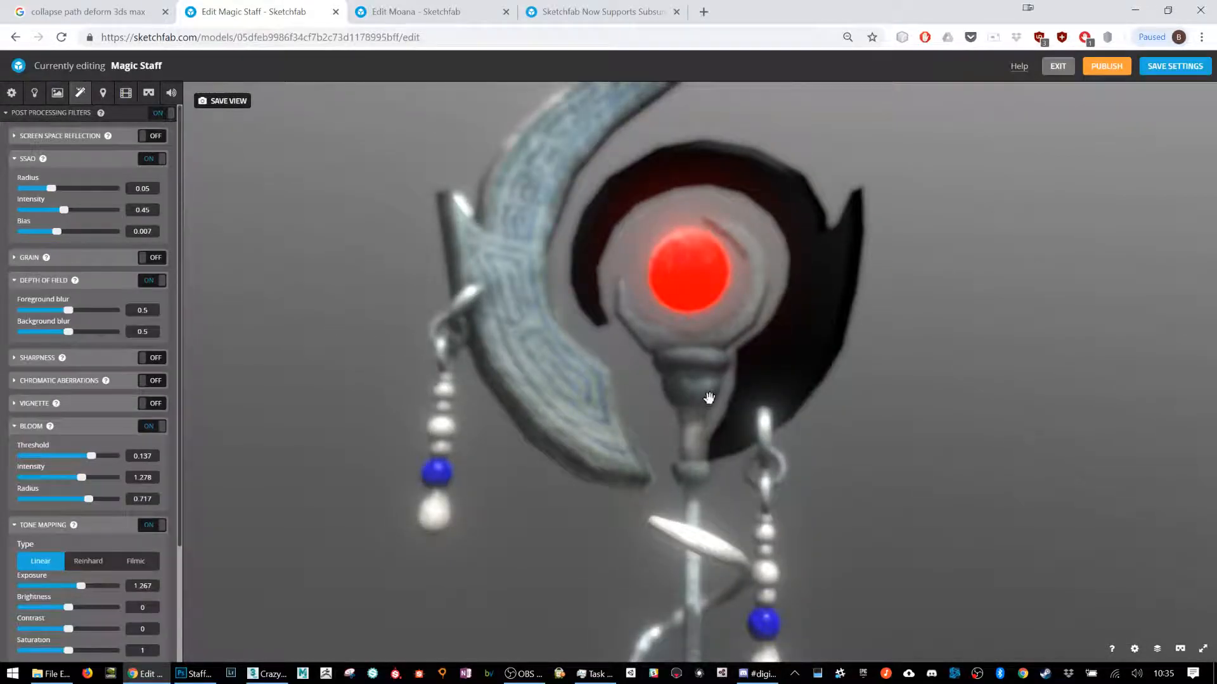
scroll(692, 323, "up", 4)
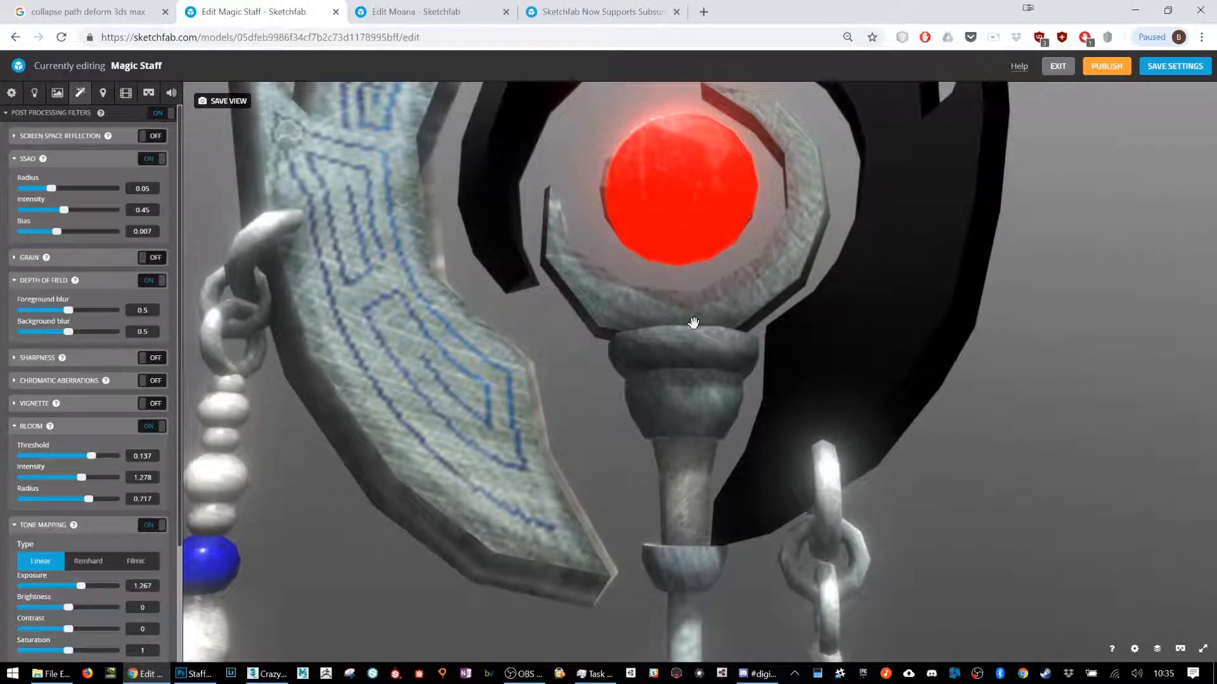
scroll(693, 323, "down", 2)
scroll(693, 324, "down", 5)
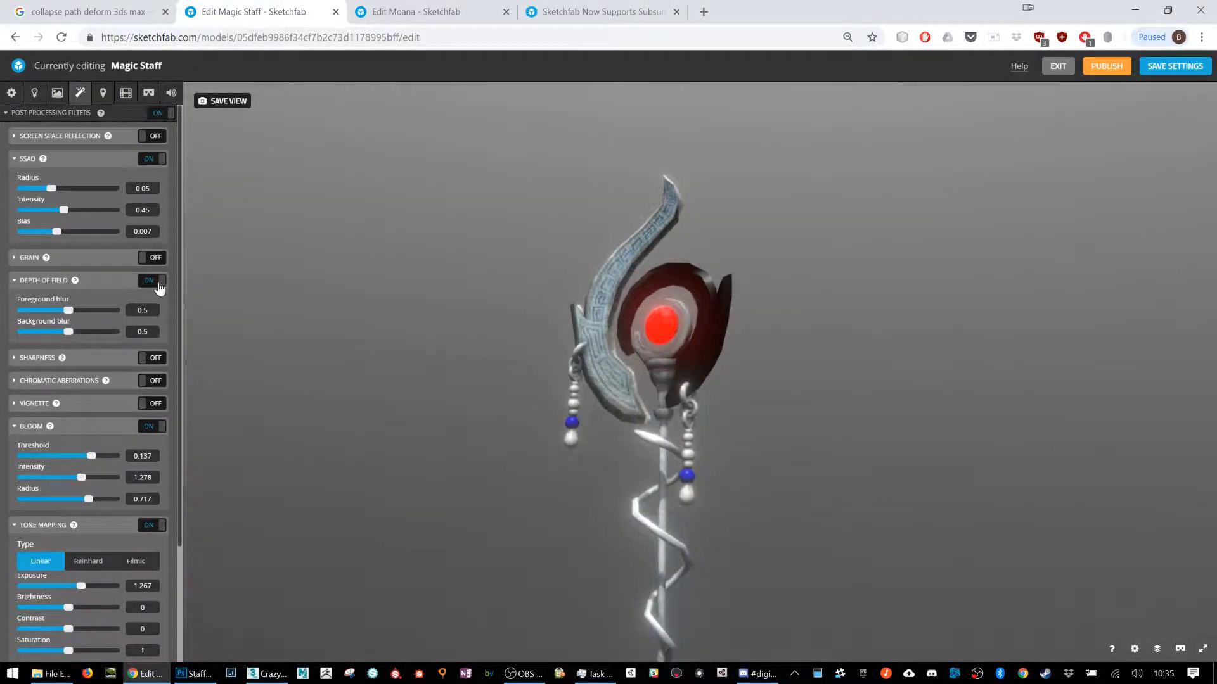
left_click(155, 280)
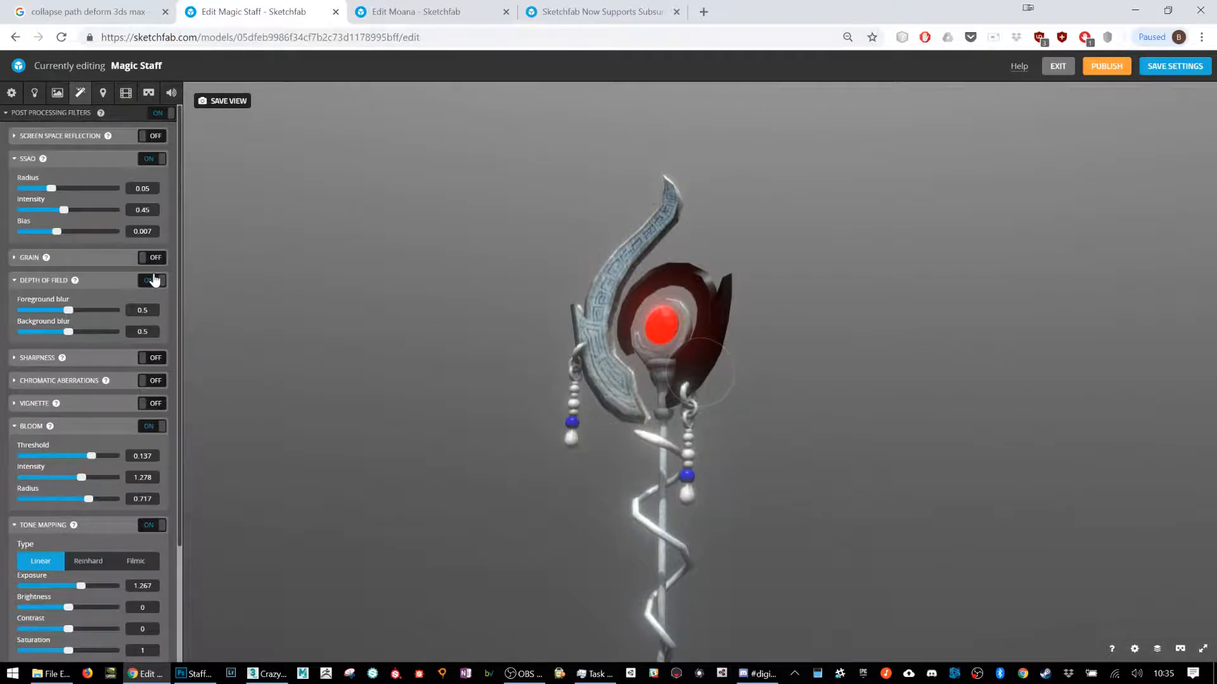
Step: Try the Sharpness and Chromatic Aberrations filters one after the other on the staff, turning each off again
left_click(155, 358)
scroll(579, 269, "up", 5)
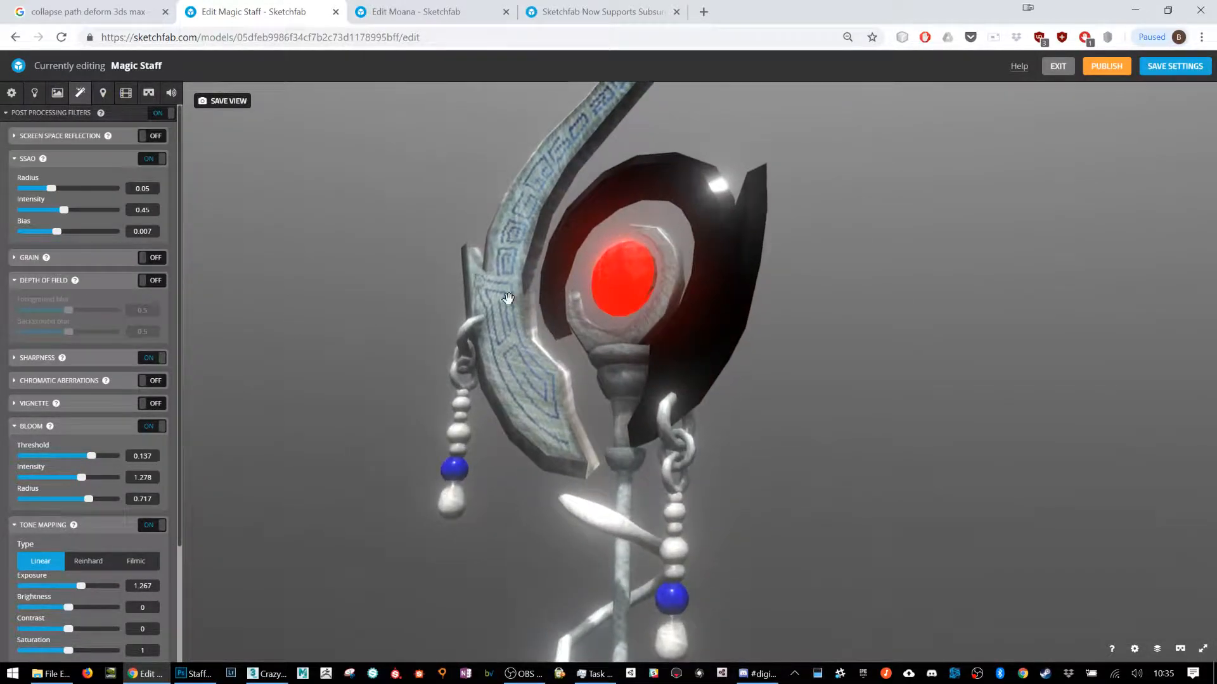
left_click(151, 358)
left_click(155, 381)
left_click_drag(565, 459, 248, 429)
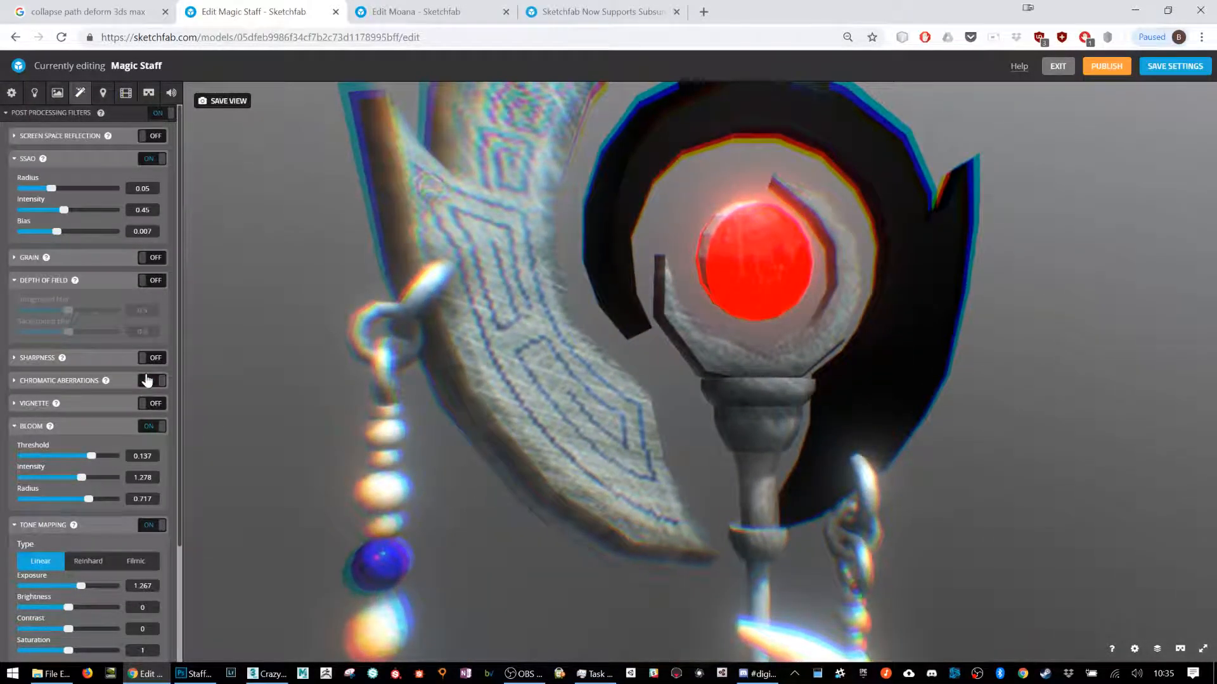
left_click(150, 381)
left_click_drag(348, 396, 678, 380)
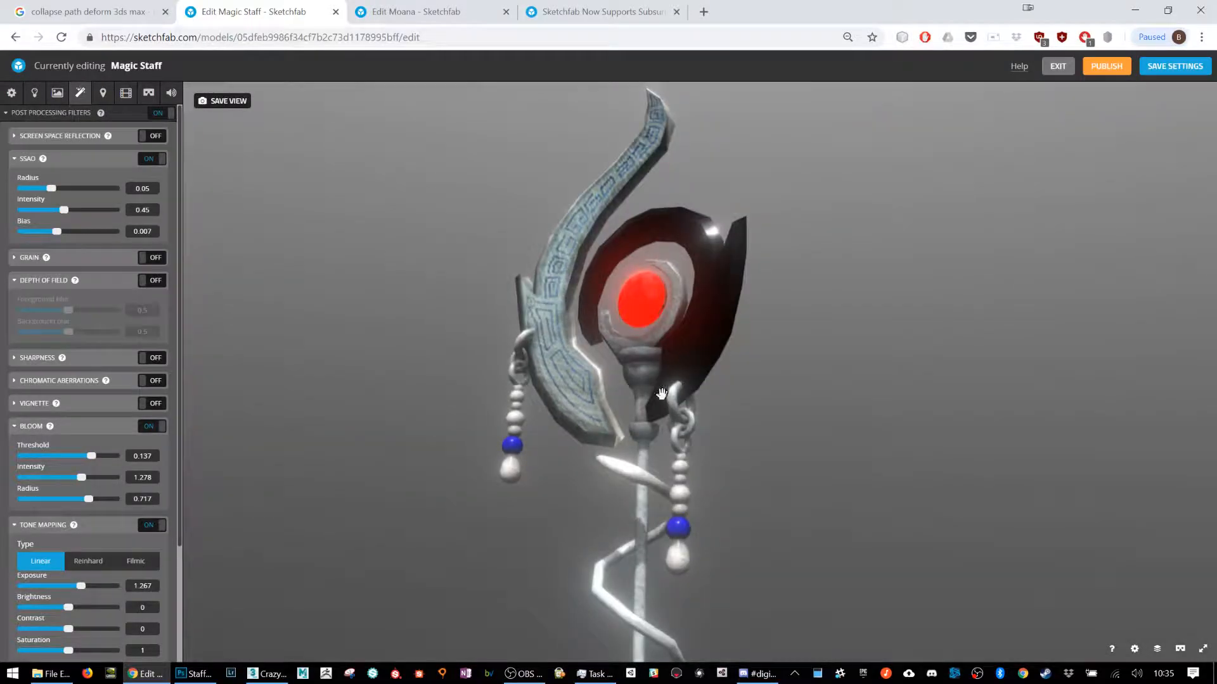
Step: Raise the material's emission intensity to 10 and set Bloom to threshold 0.572, intensity 0.978 and radius 0.411, checking the glow from several angles
left_click(57, 93)
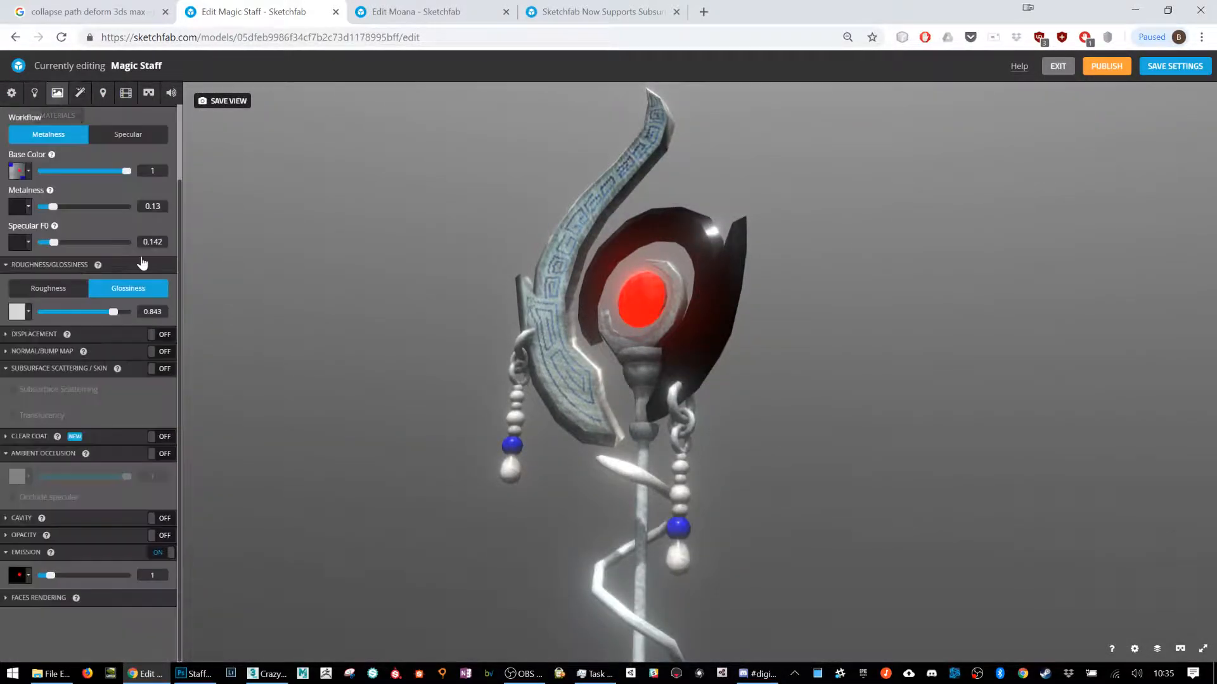
left_click_drag(52, 576, 128, 574)
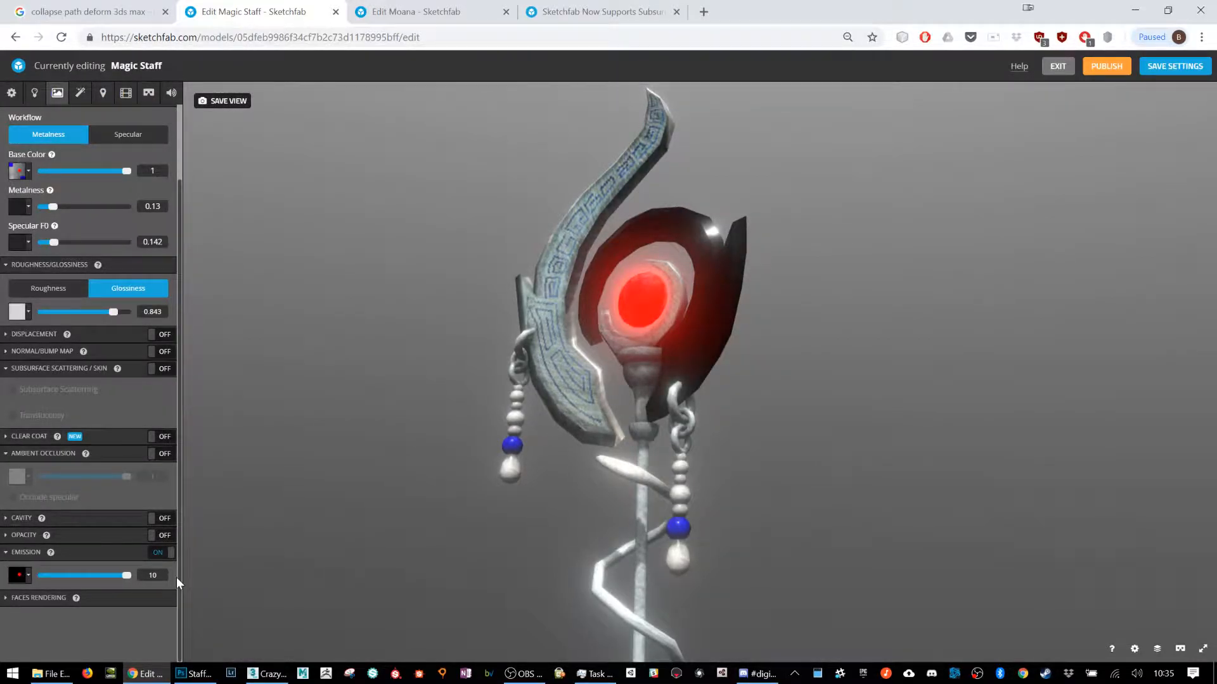
left_click(80, 93)
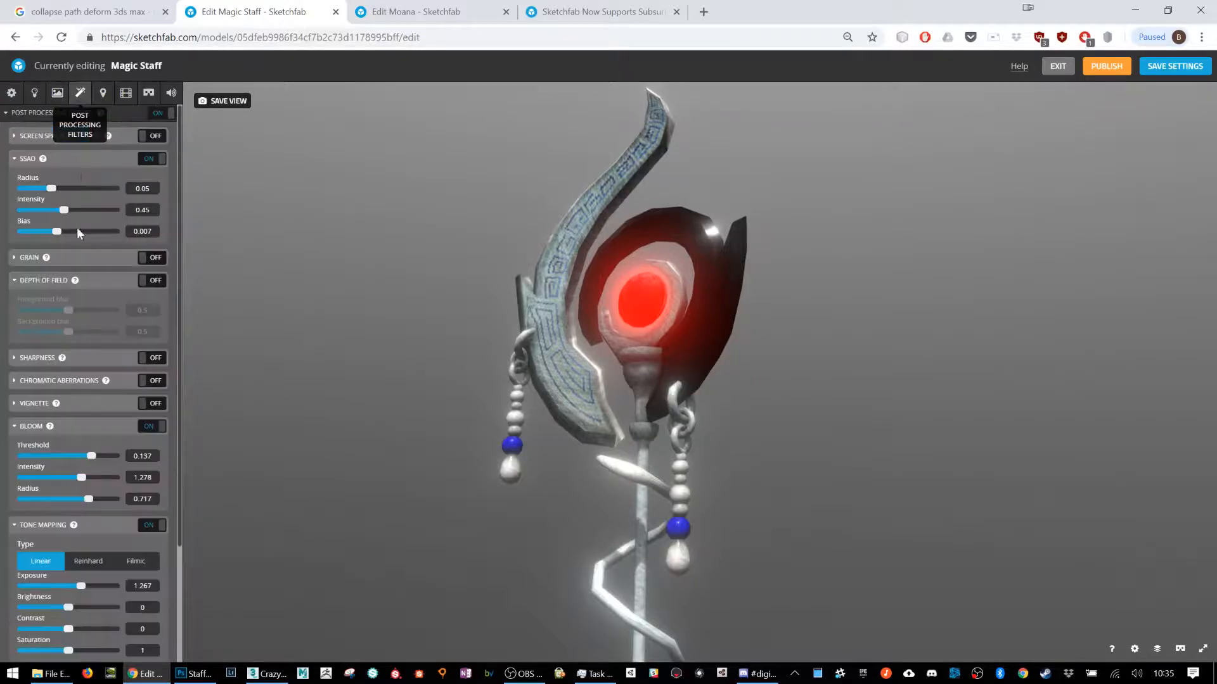
left_click_drag(85, 456, 60, 476)
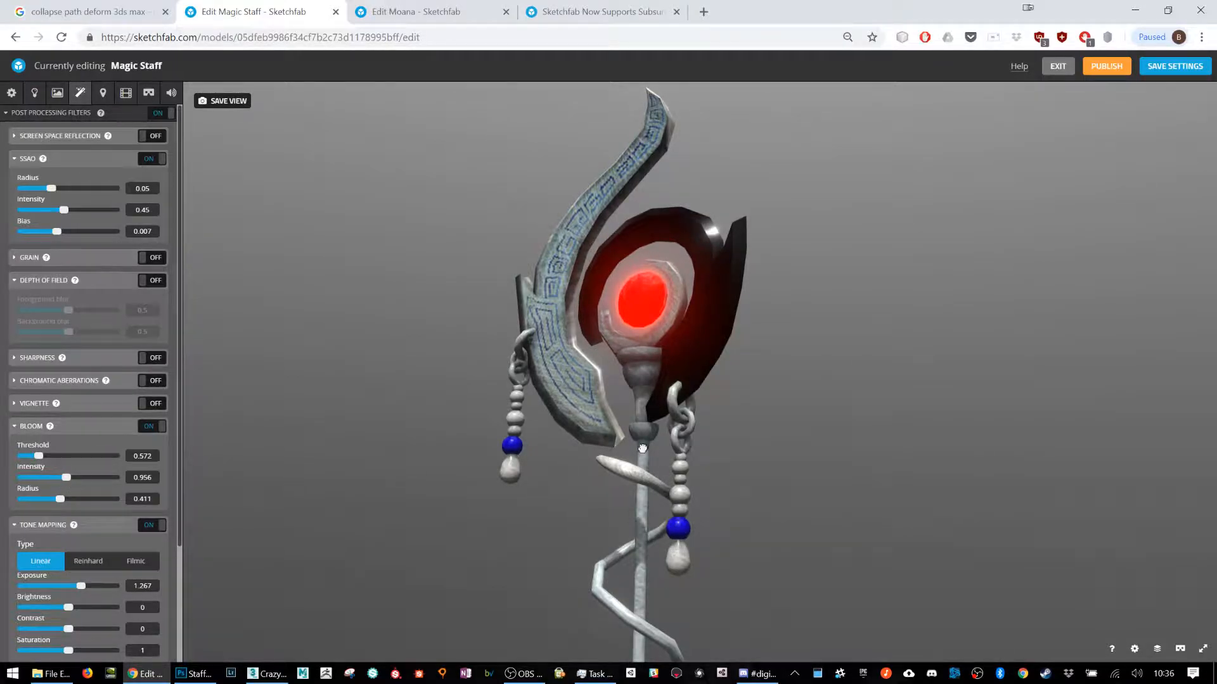
left_click_drag(643, 449, 596, 523)
scroll(593, 517, "up", 5)
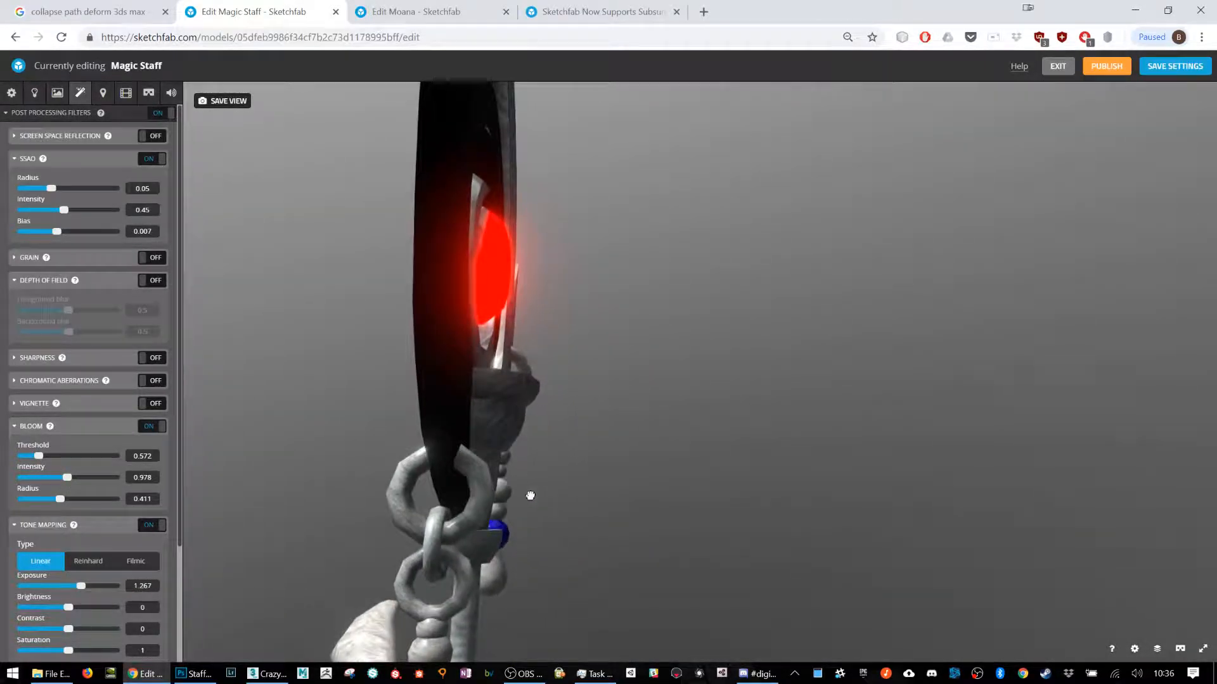
scroll(535, 479, "down", 3)
scroll(535, 456, "down", 3)
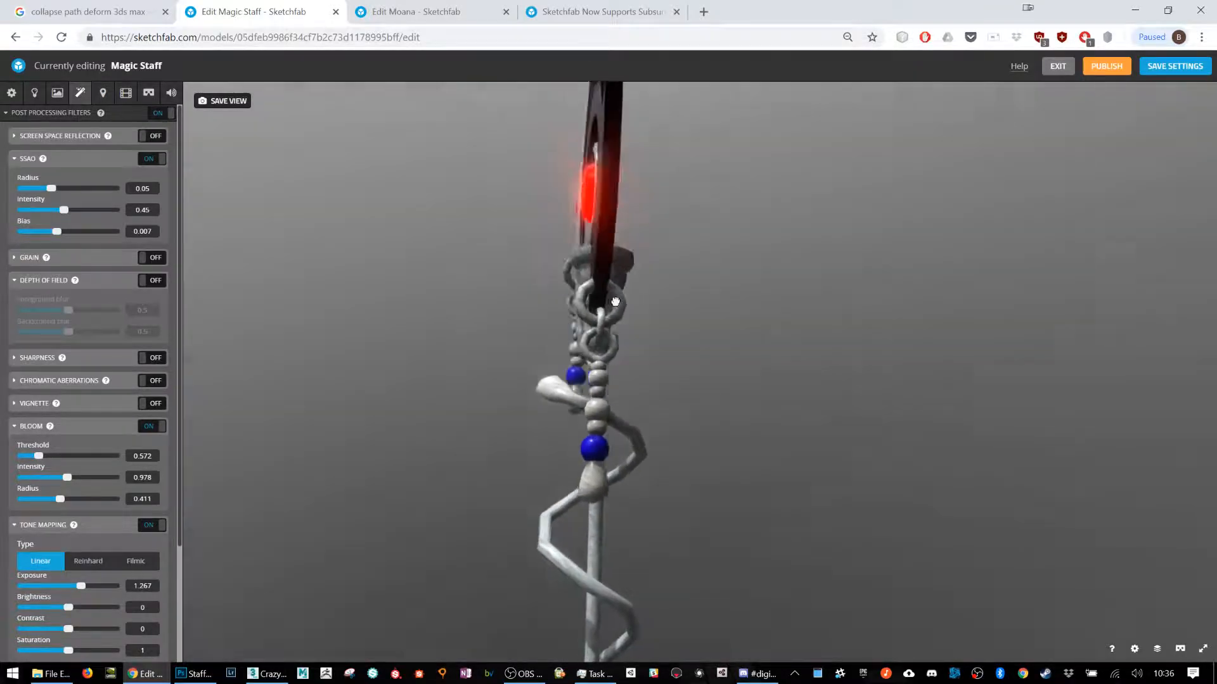
left_click_drag(612, 302, 662, 168)
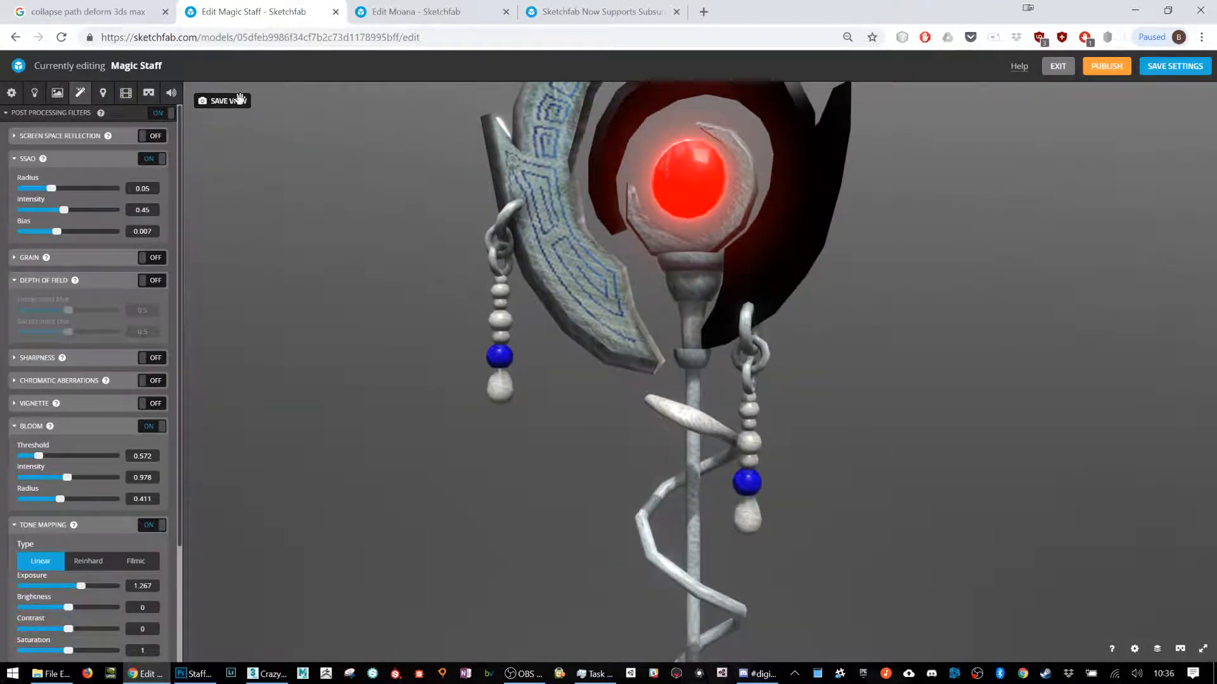
Step: Set the material's emission intensity to 8.68 and inspect the glowing gem and the staff
left_click(57, 93)
left_click_drag(70, 571, 117, 575)
right_click_drag(652, 263, 597, 352)
mouse_move(698, 360)
left_mouse_down()
mouse_move(565, 334)
mouse_move(532, 355)
mouse_move(701, 365)
left_mouse_up()
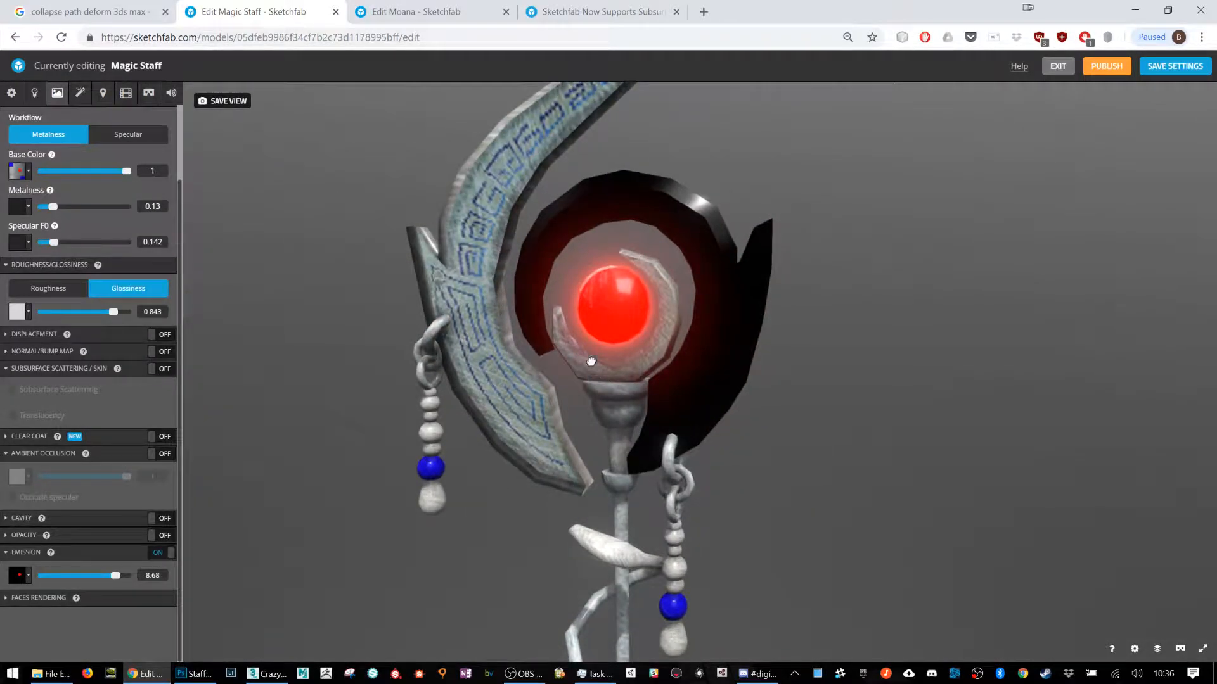
right_click_drag(590, 369, 562, 296)
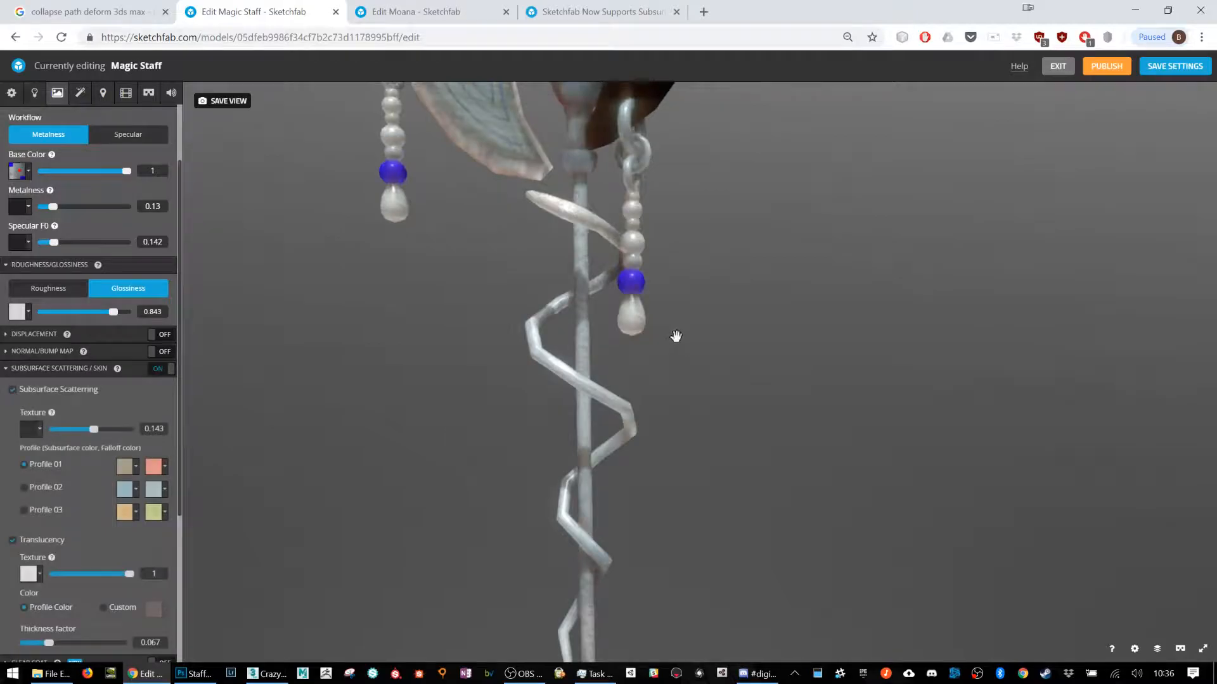
Step: Switch to the Moana model and examine its subsurface scattering and translucency settings and their effect on the face and ears
right_click_drag(680, 297, 671, 374)
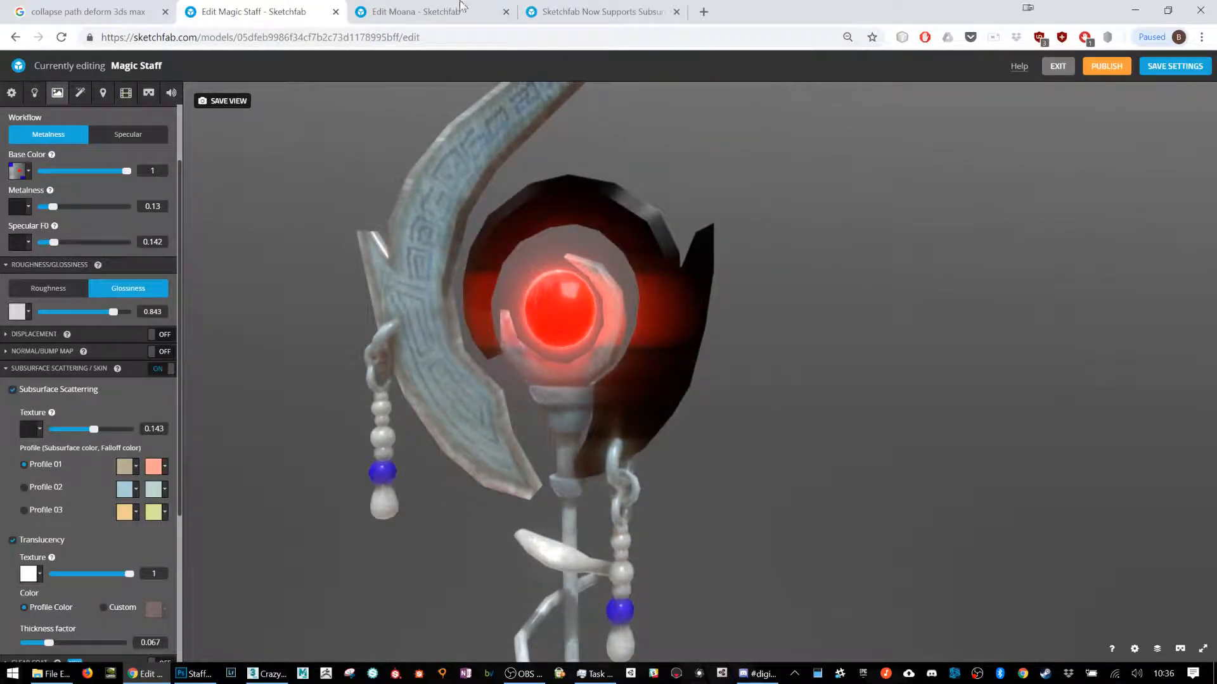
left_click(415, 12)
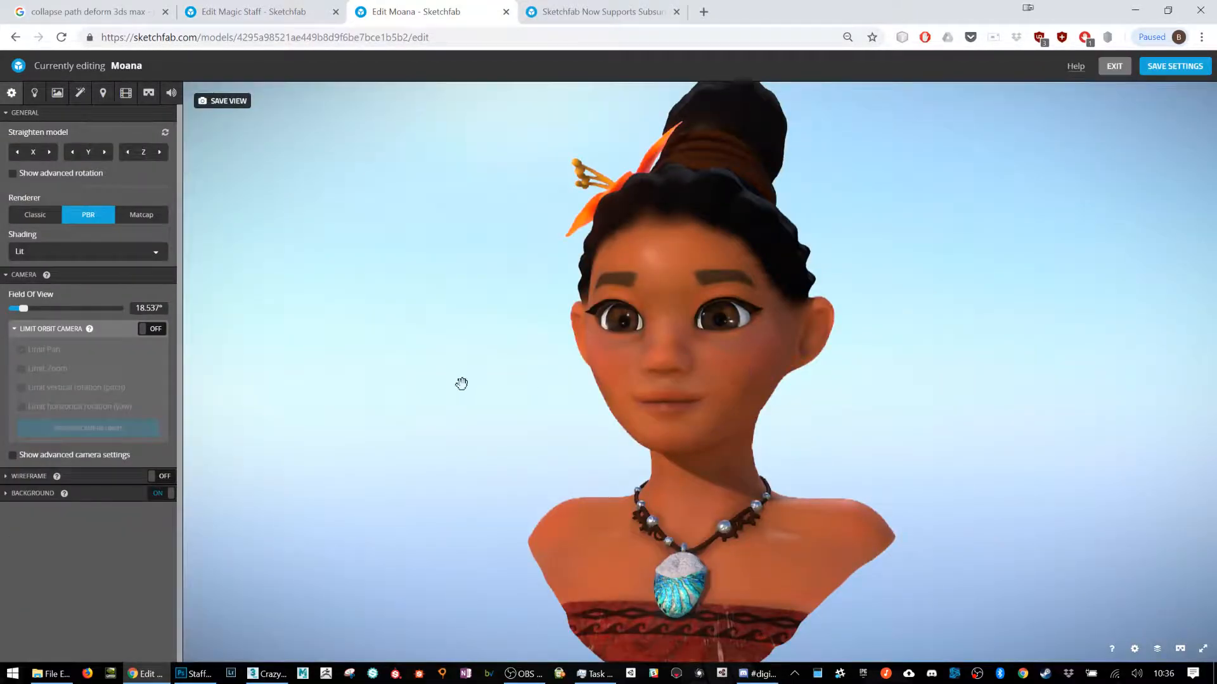
left_click(57, 95)
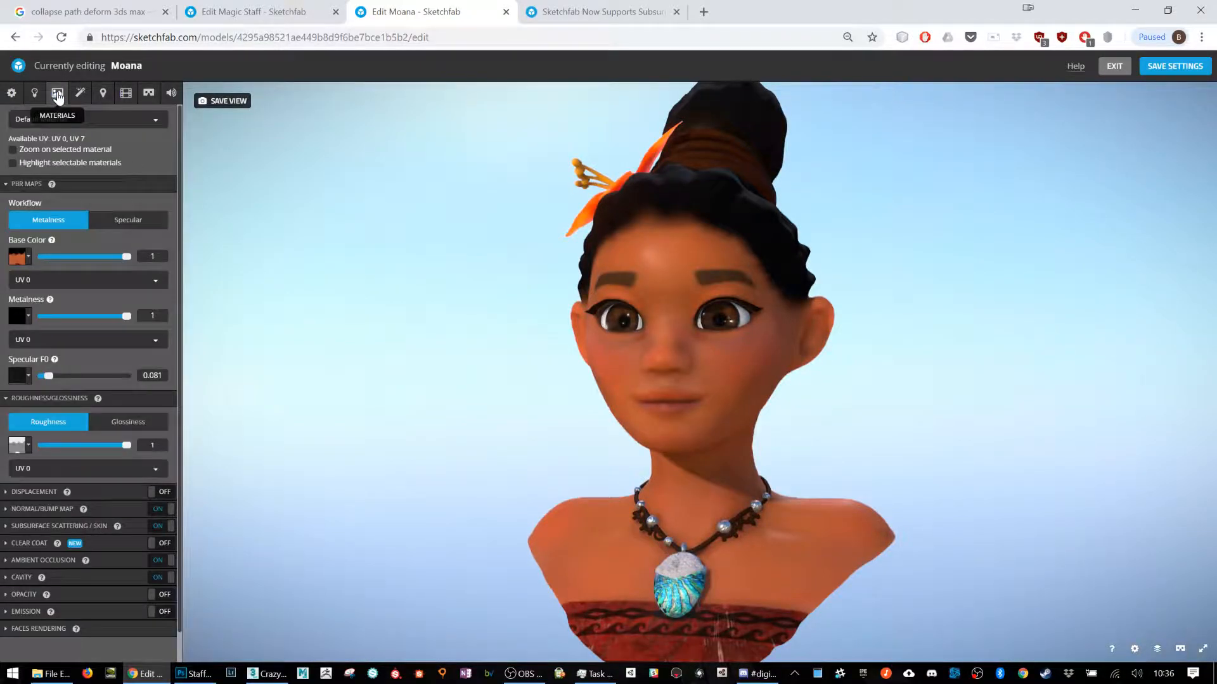
left_click(96, 528)
scroll(93, 533, "down", 5)
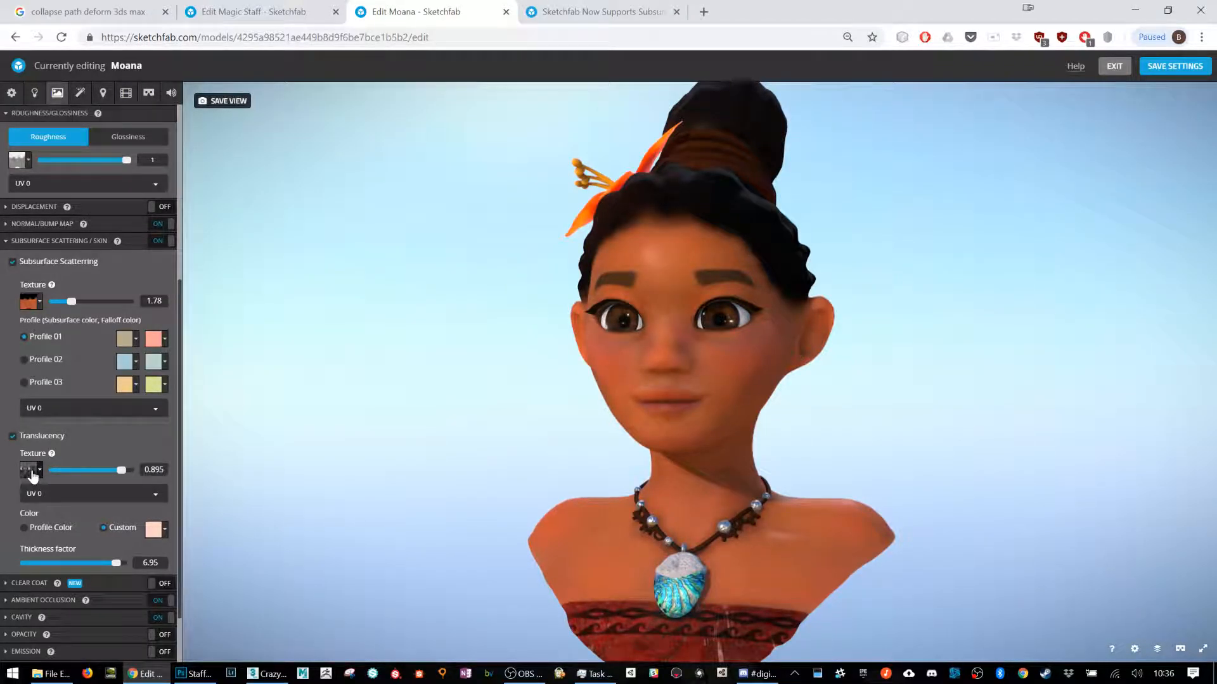
scroll(821, 291, "up", 6)
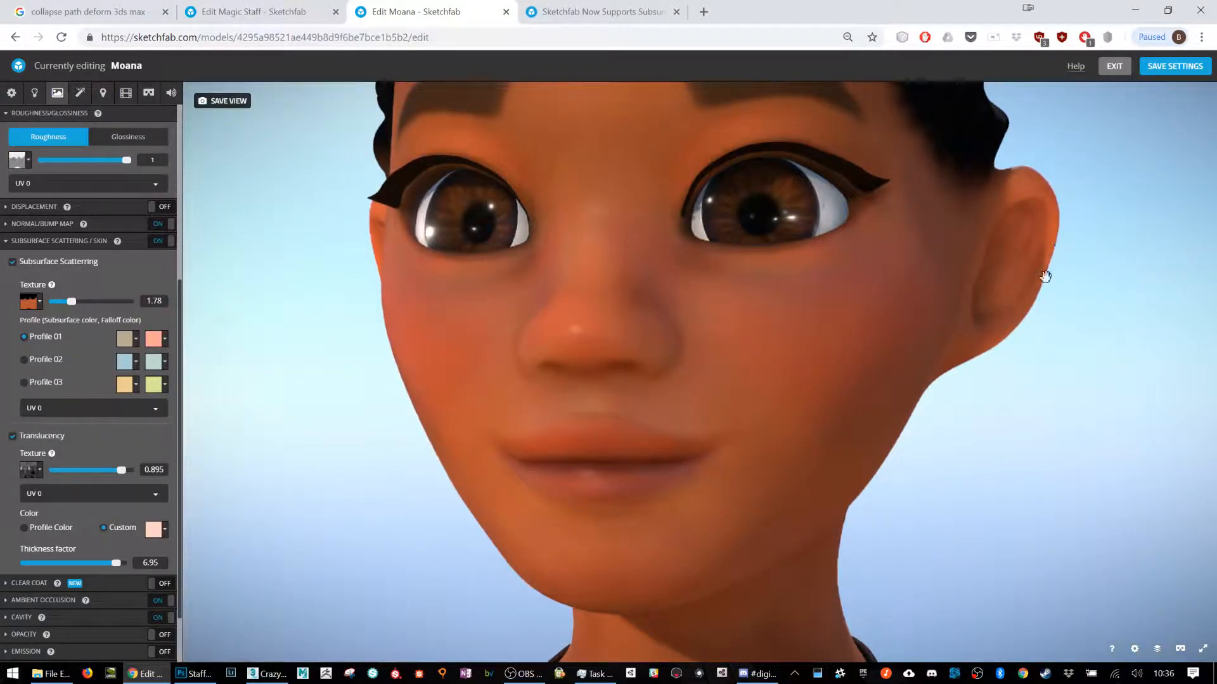
left_click_drag(1078, 263, 1050, 273)
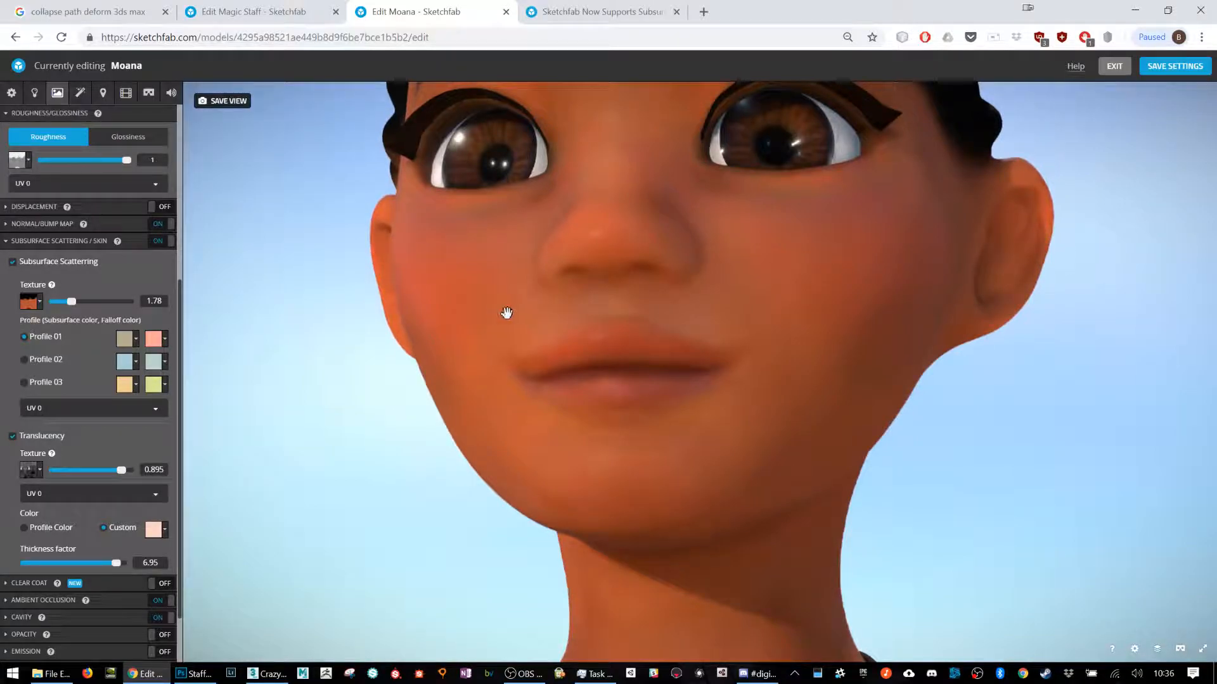
left_click_drag(511, 321, 310, 334)
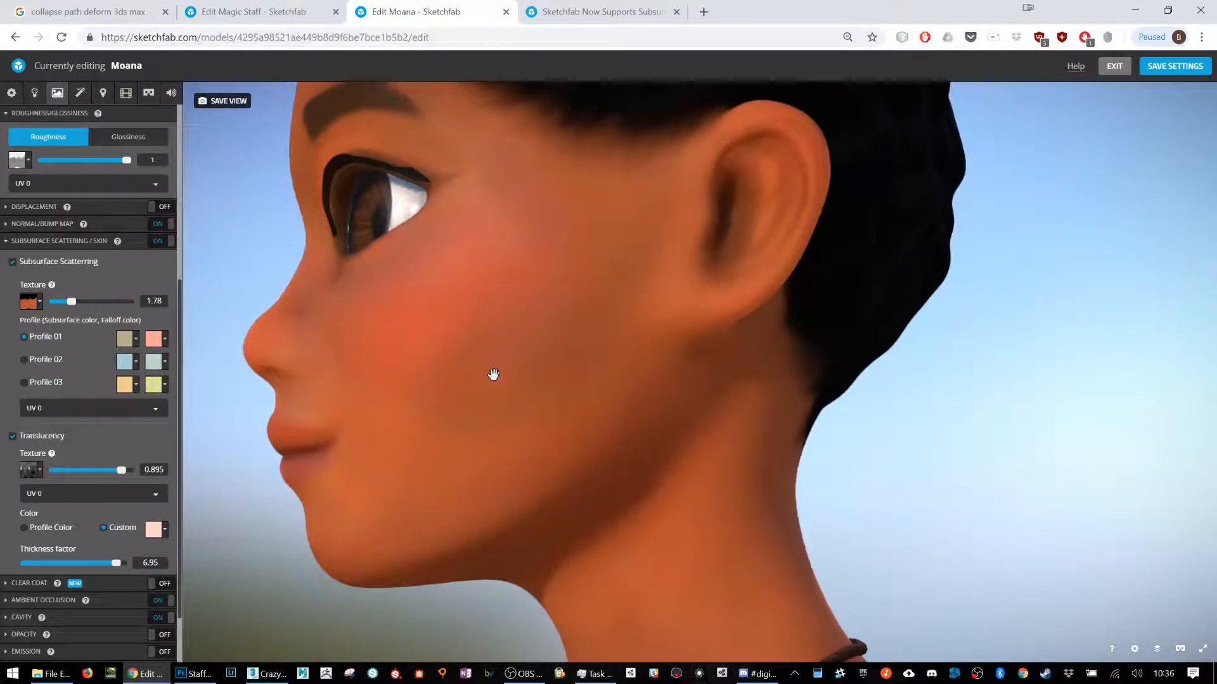
left_click_drag(627, 359, 641, 359)
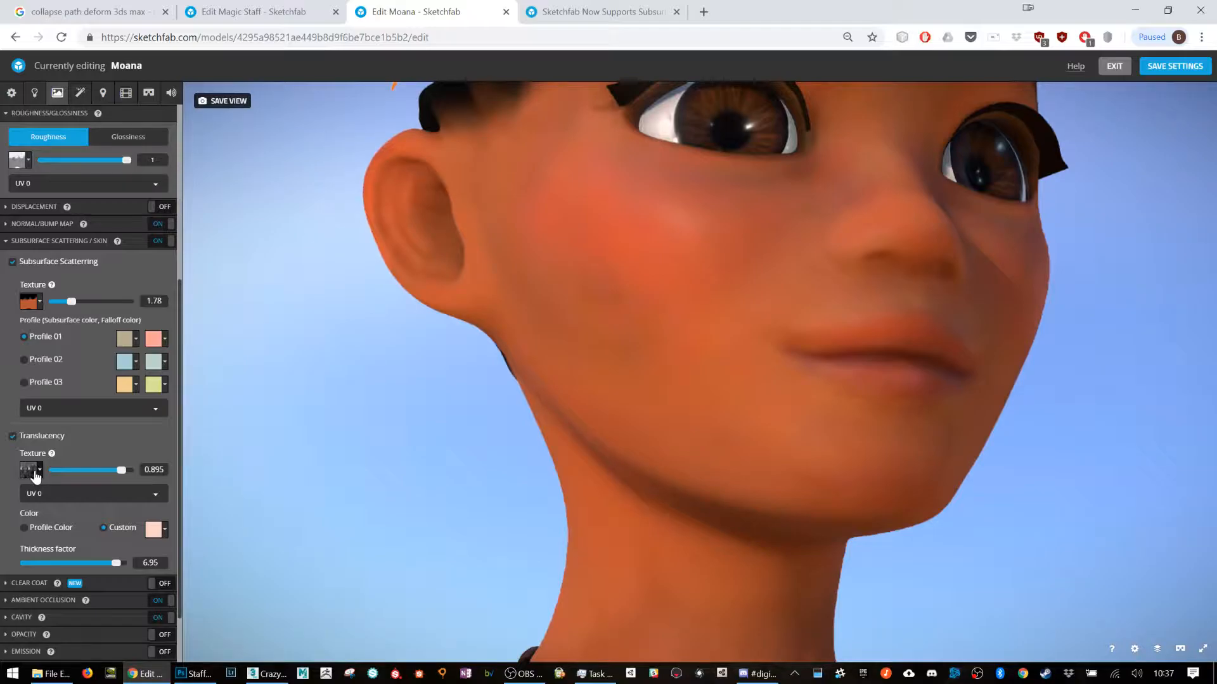
Step: Close the Moana editor, return to the Magic Staff and inspect its glowing head and shaft from different angles
left_click(506, 12)
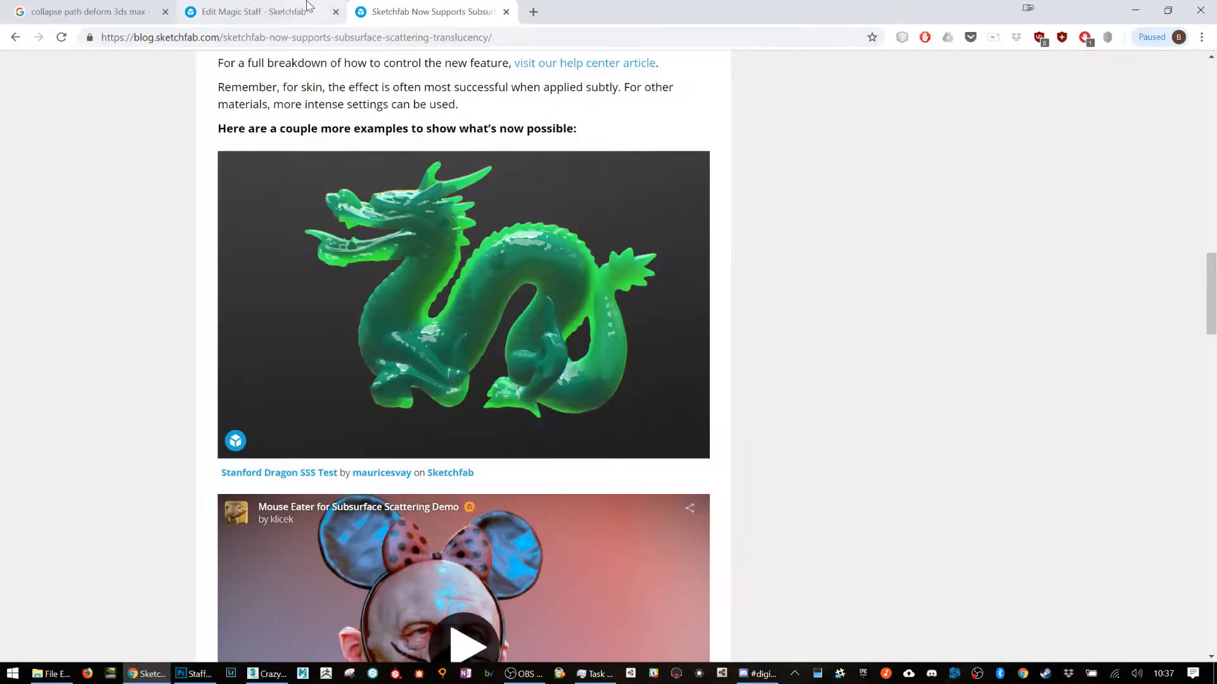
left_click(253, 12)
scroll(387, 319, "down", 5)
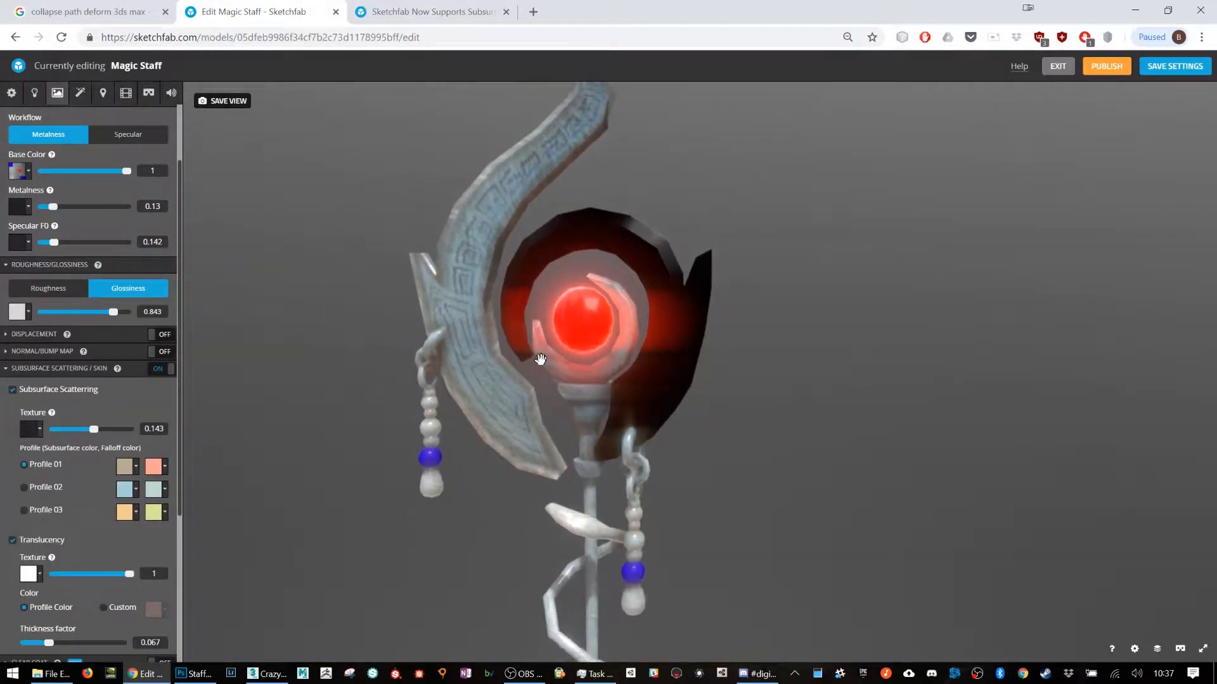
mouse_move(634, 366)
left_mouse_down()
mouse_move(590, 414)
mouse_move(522, 435)
mouse_move(481, 415)
mouse_move(758, 410)
mouse_move(781, 353)
mouse_move(634, 406)
mouse_move(640, 418)
mouse_move(626, 426)
mouse_move(652, 493)
mouse_move(676, 427)
mouse_move(661, 480)
mouse_move(721, 480)
left_mouse_up()
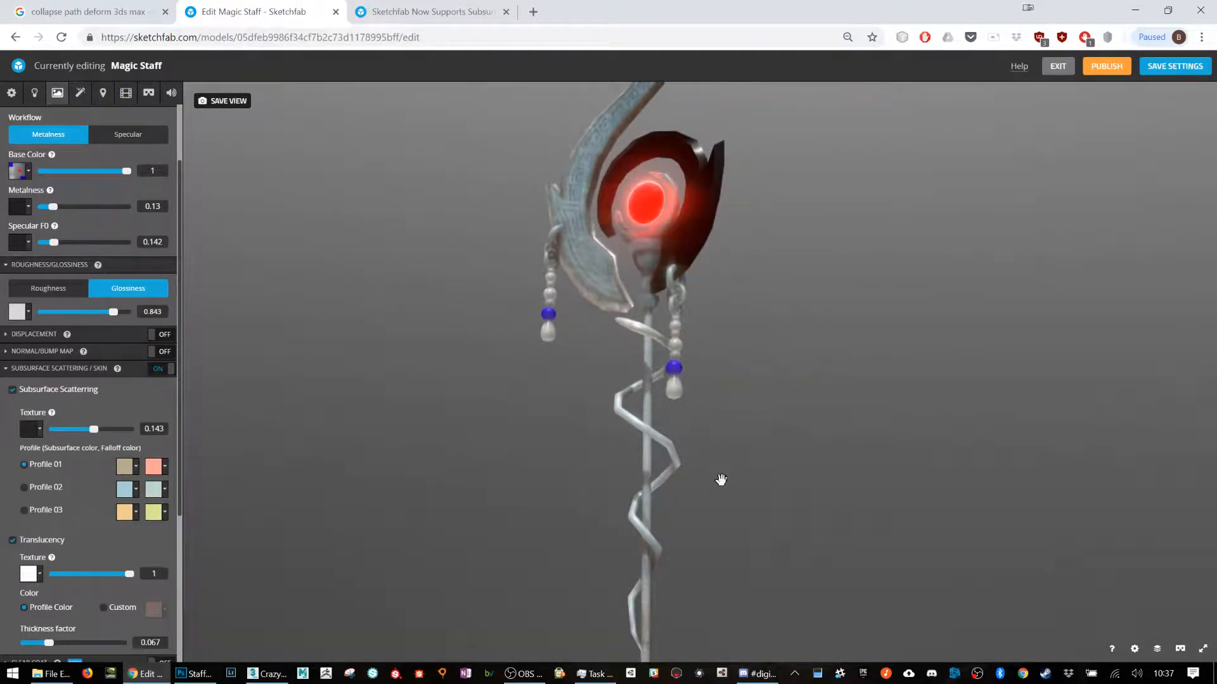
left_click_drag(696, 400, 731, 402)
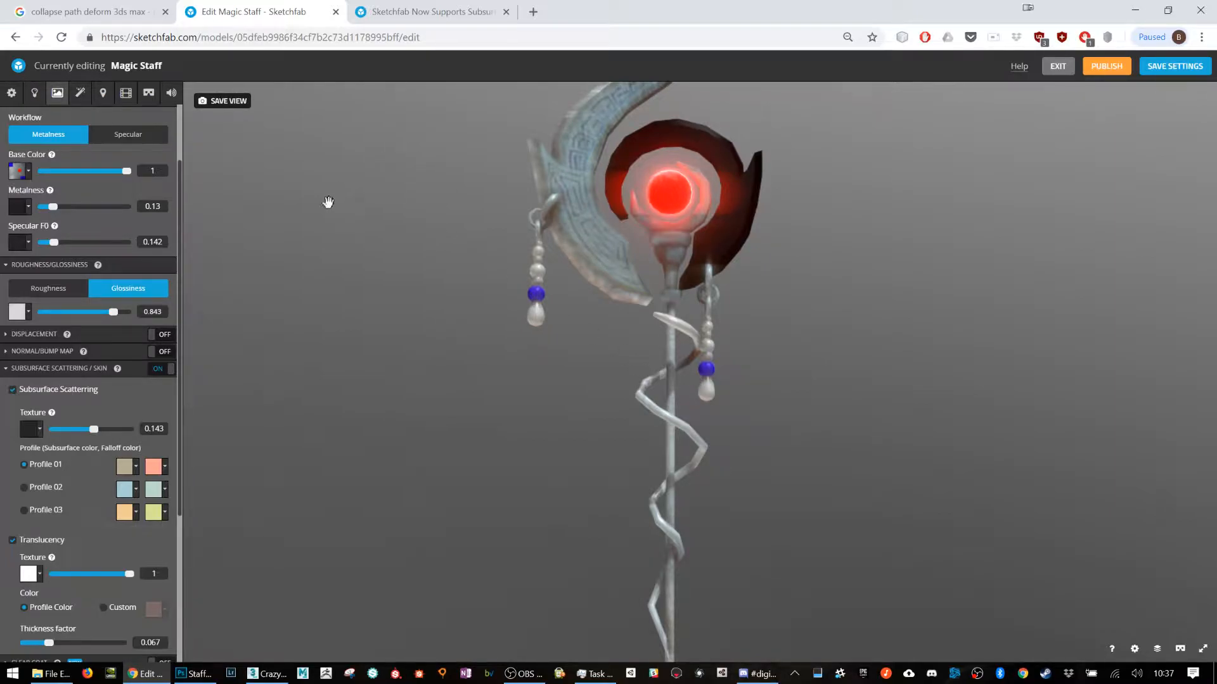
Step: Set the staff material's subsurface scattering to 0.073 and its metalness to 0.551, and check the result up close
left_click(71, 430)
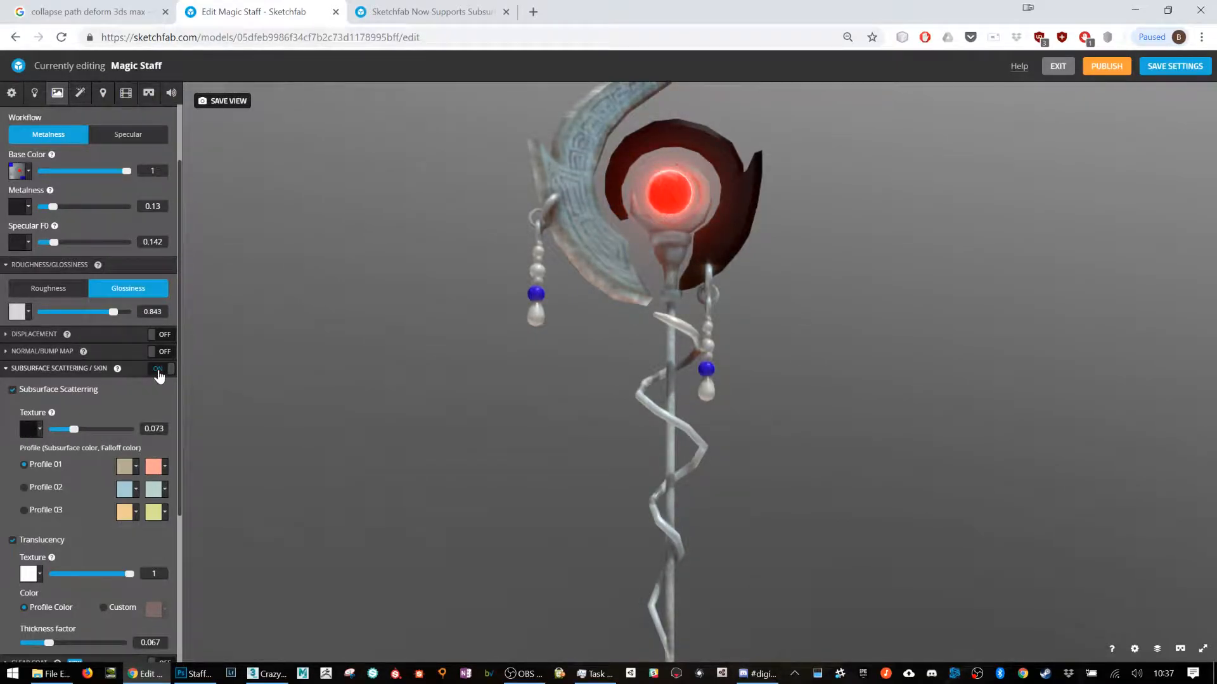
left_click_drag(74, 210, 92, 206)
left_click_drag(777, 410, 704, 391)
scroll(695, 380, "up", 5)
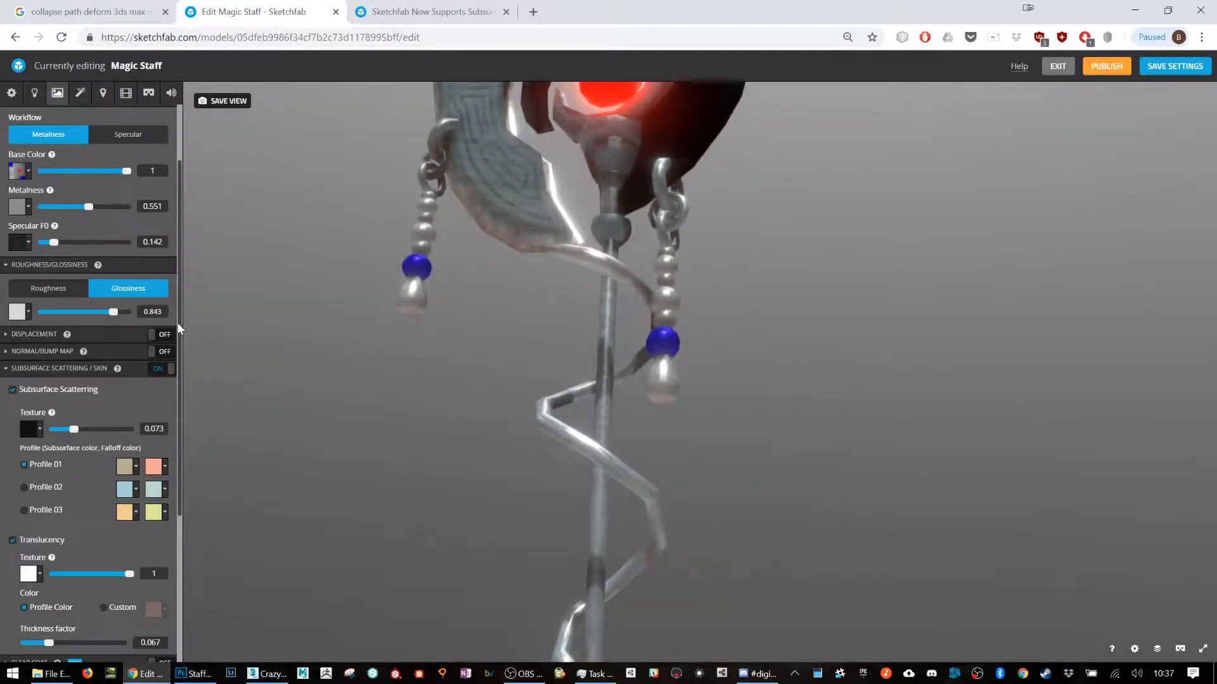
Step: Set the material's metalness to 0.514 and glossiness to 0.892, and check the reflections on the ornaments and shaft
mouse_move(86, 207)
left_mouse_down()
mouse_move(76, 207)
mouse_move(97, 208)
left_mouse_up()
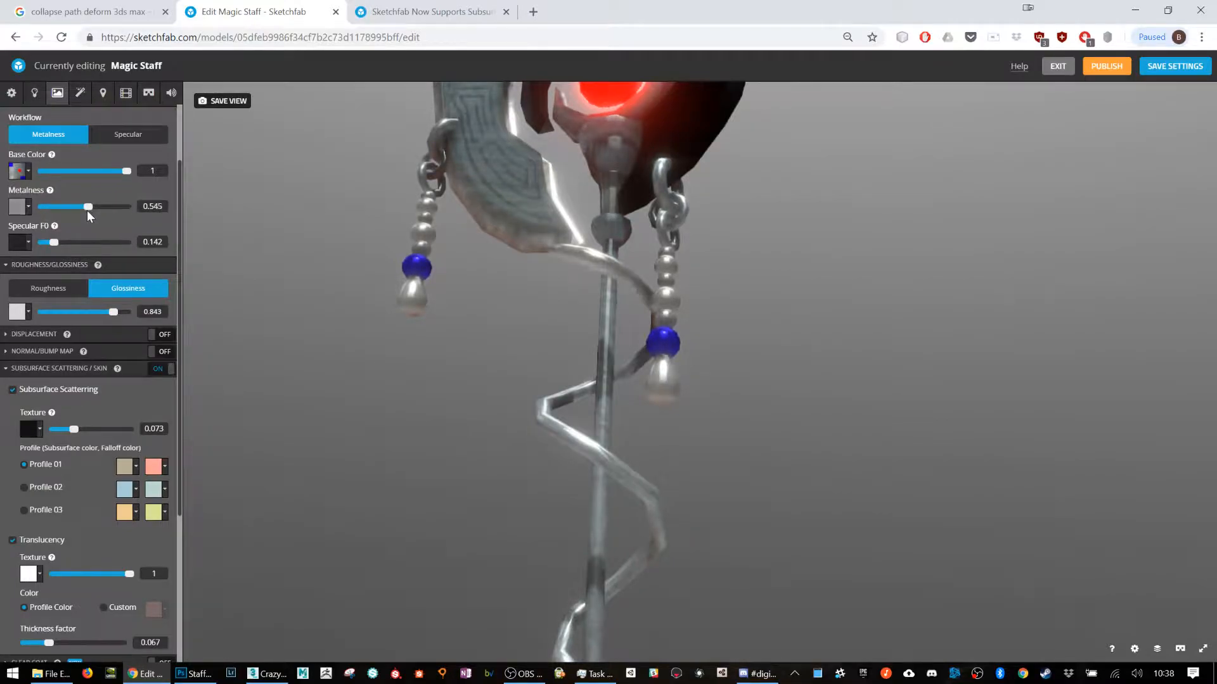
mouse_move(112, 311)
left_mouse_down()
mouse_move(55, 308)
mouse_move(121, 311)
left_mouse_up()
left_click_drag(699, 343, 668, 353)
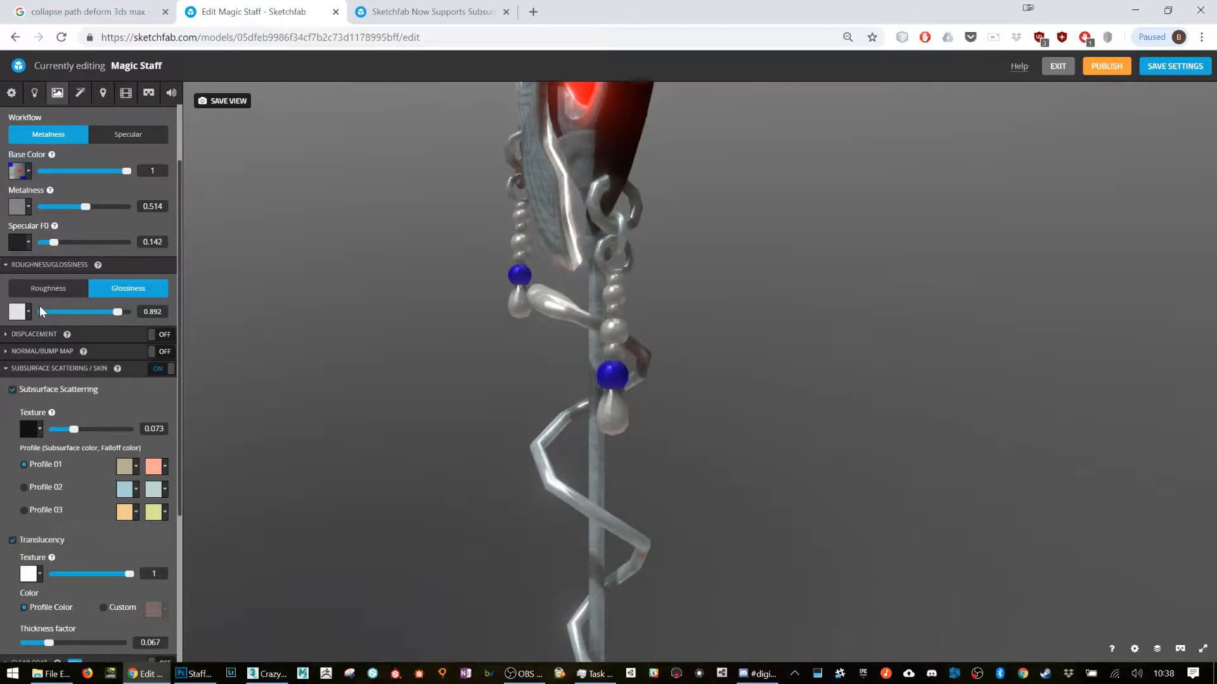
Step: Review the base color texture settings and the model's imported textures, and collapse the PBR maps settings
left_click(28, 175)
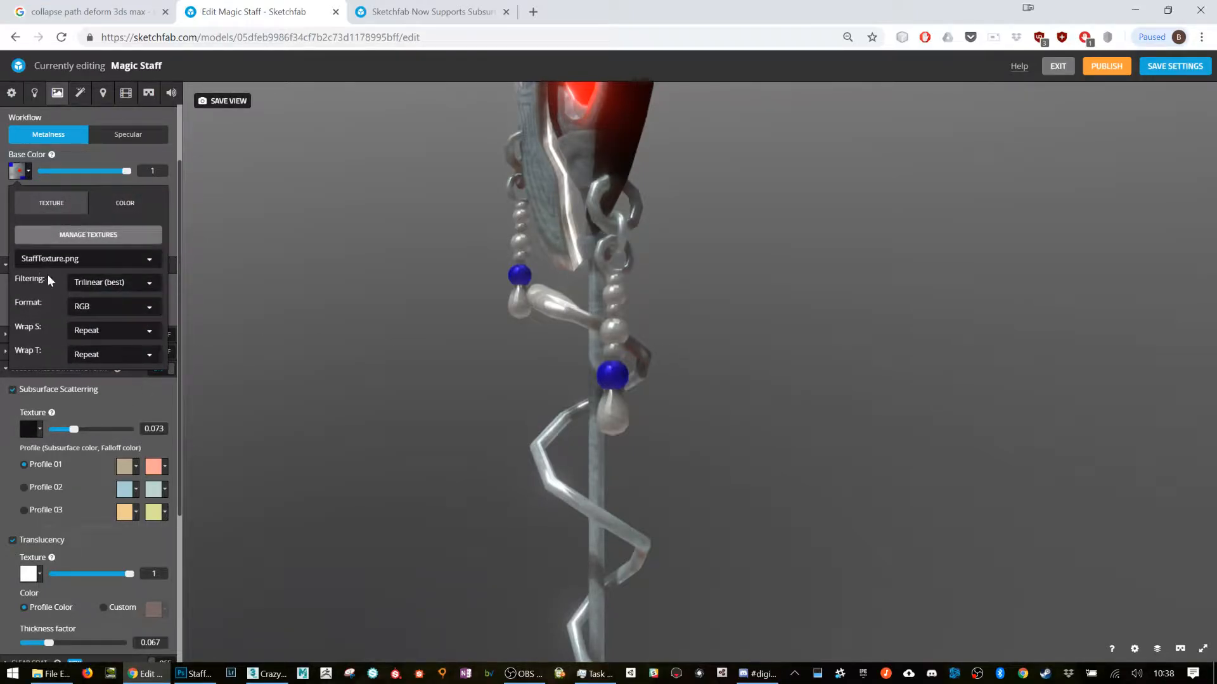
left_click(88, 235)
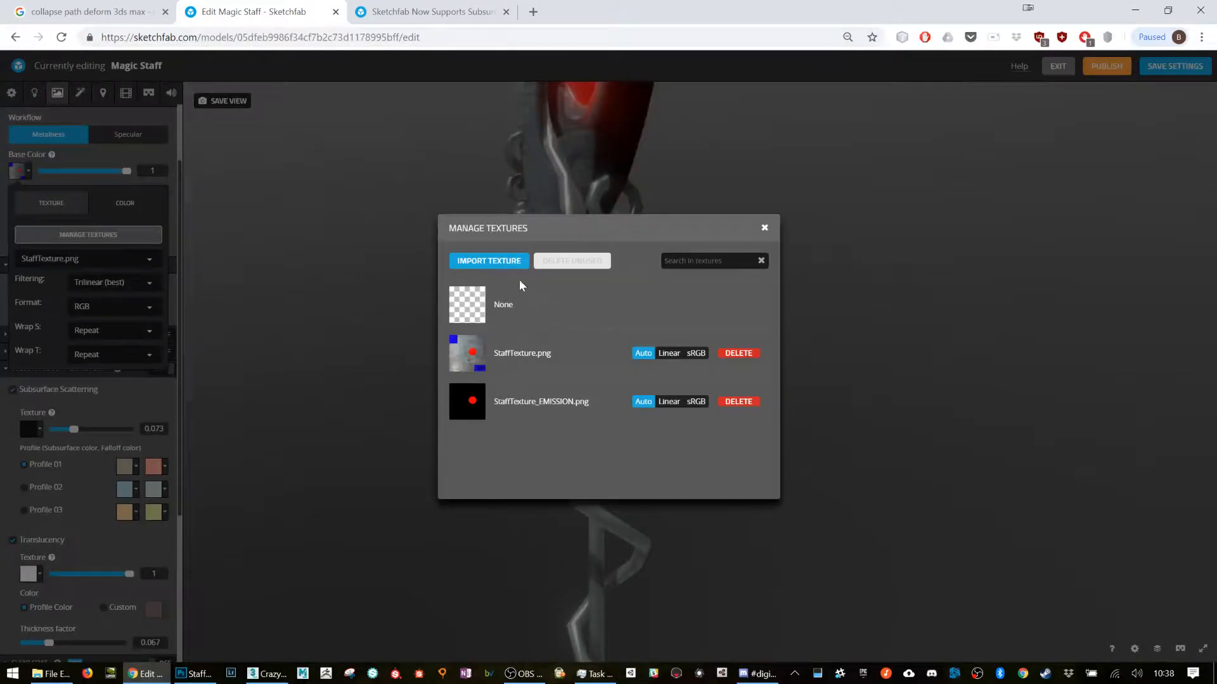
left_click(764, 230)
left_click(27, 171)
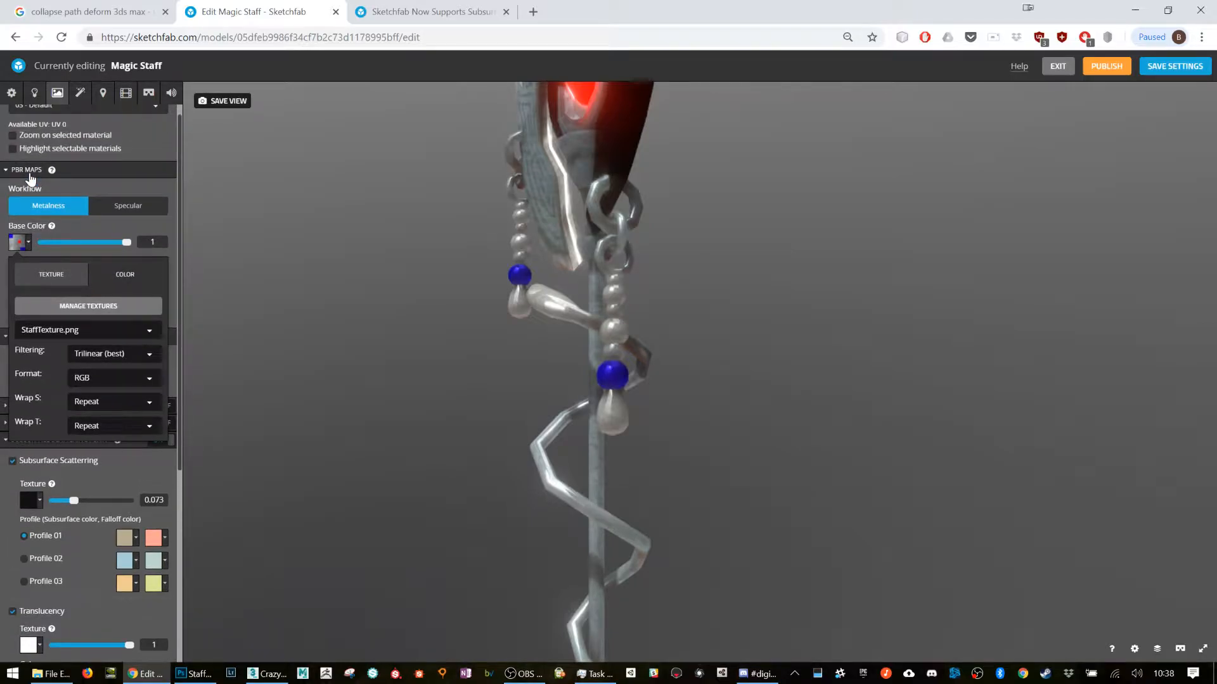
left_click(29, 171)
left_click(29, 169)
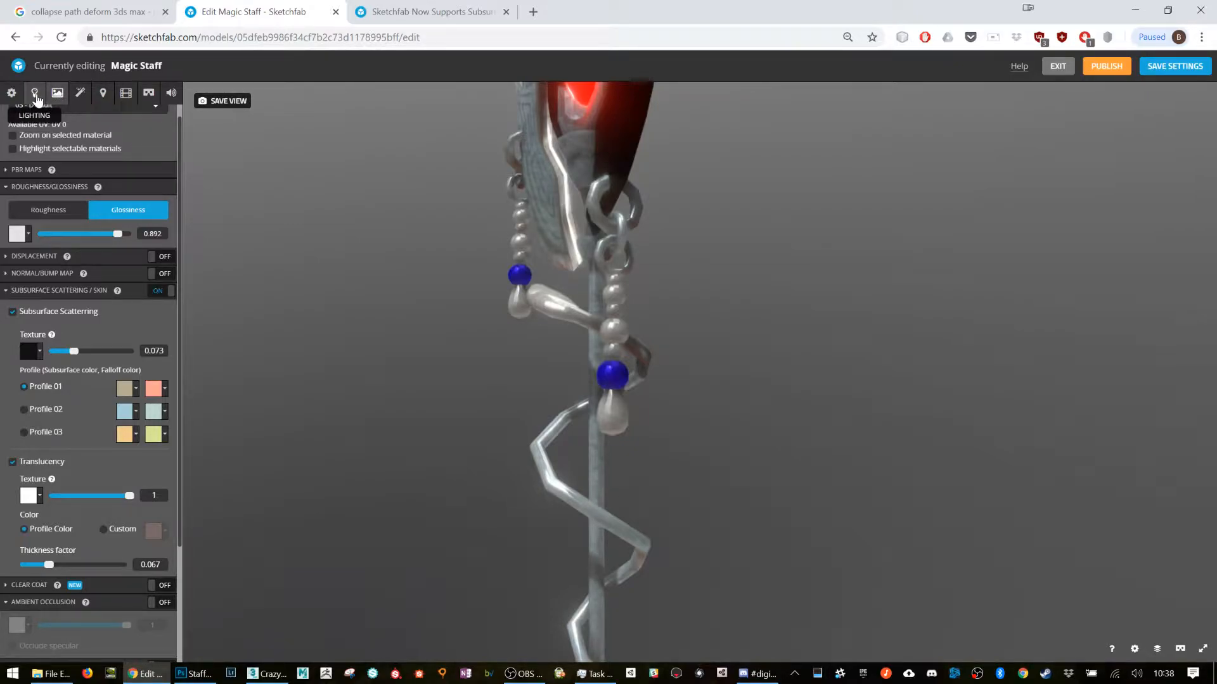
Step: Compare the staff with environment lighting on and off, leave it off and turn on the directional lights
left_click(36, 97)
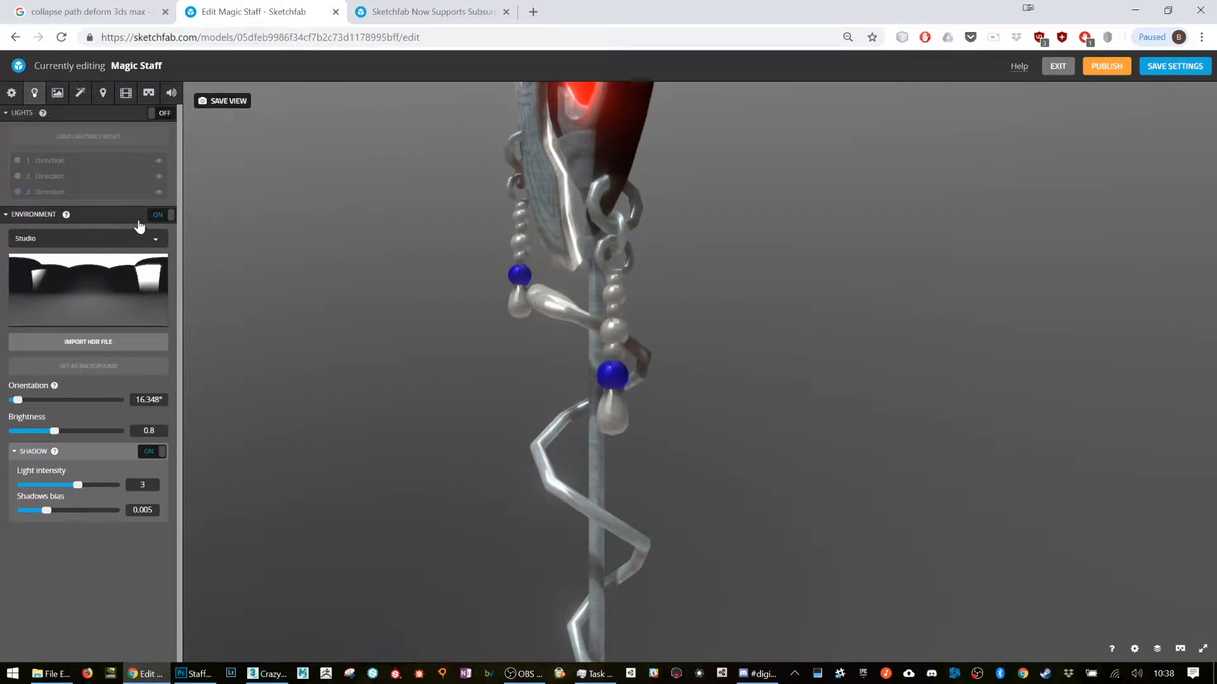
left_click(162, 215)
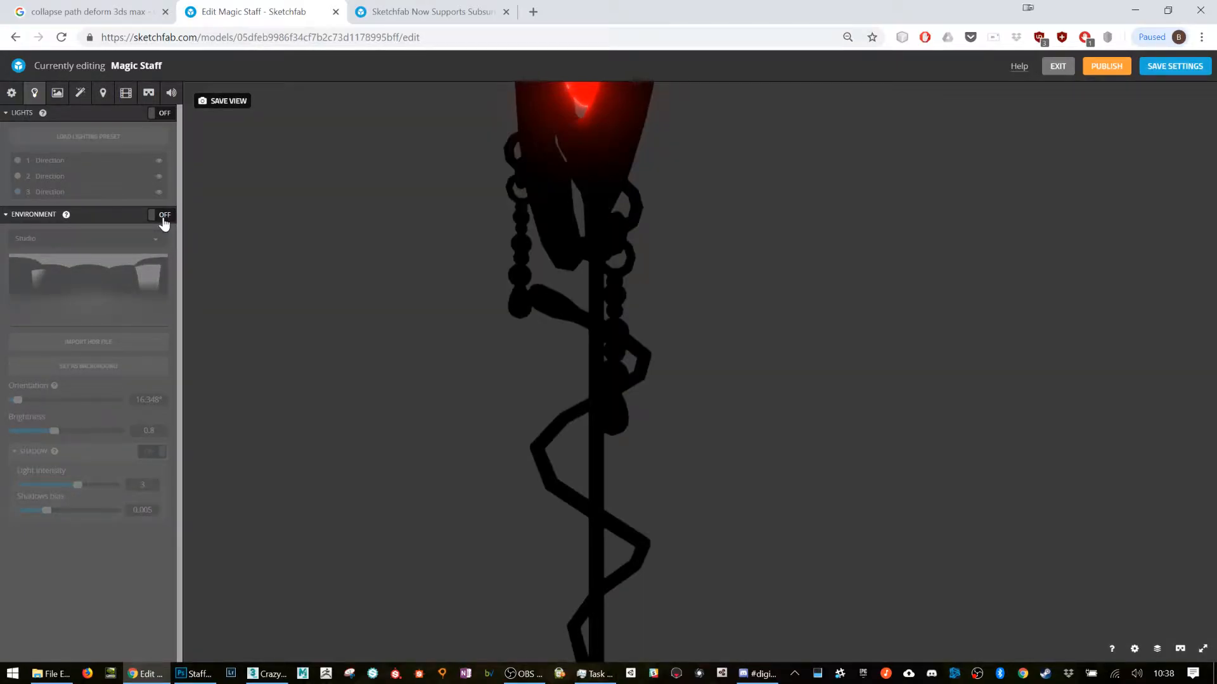
left_click(163, 219)
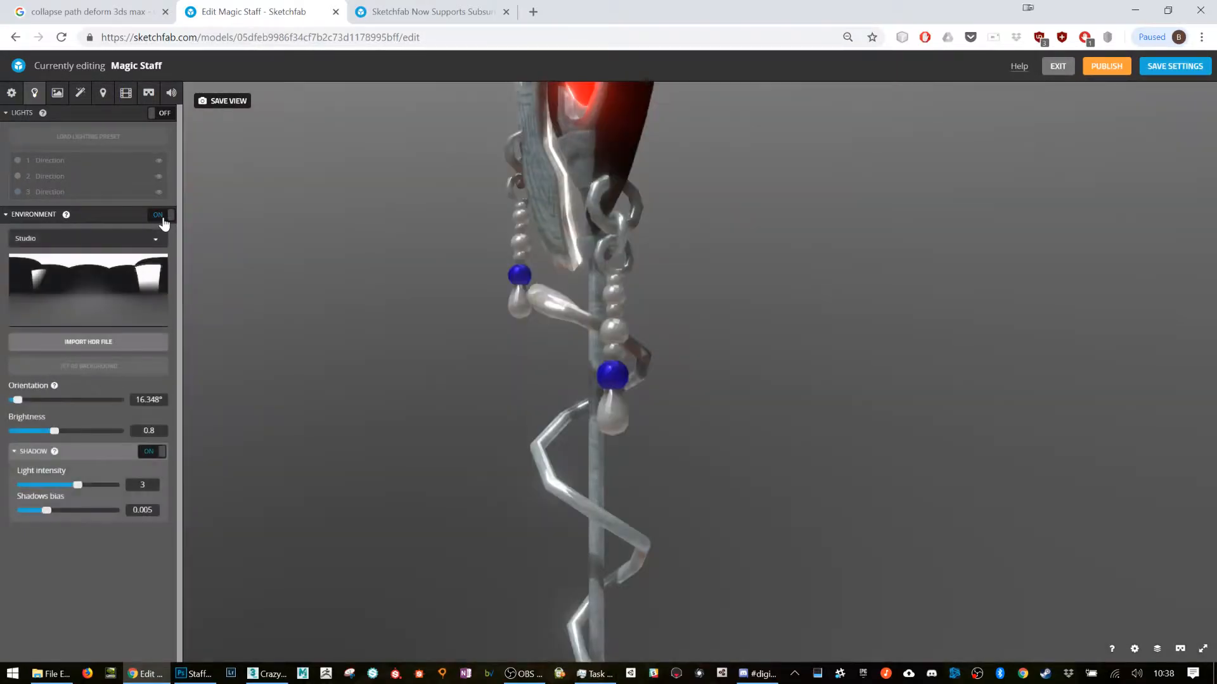
left_click(162, 216)
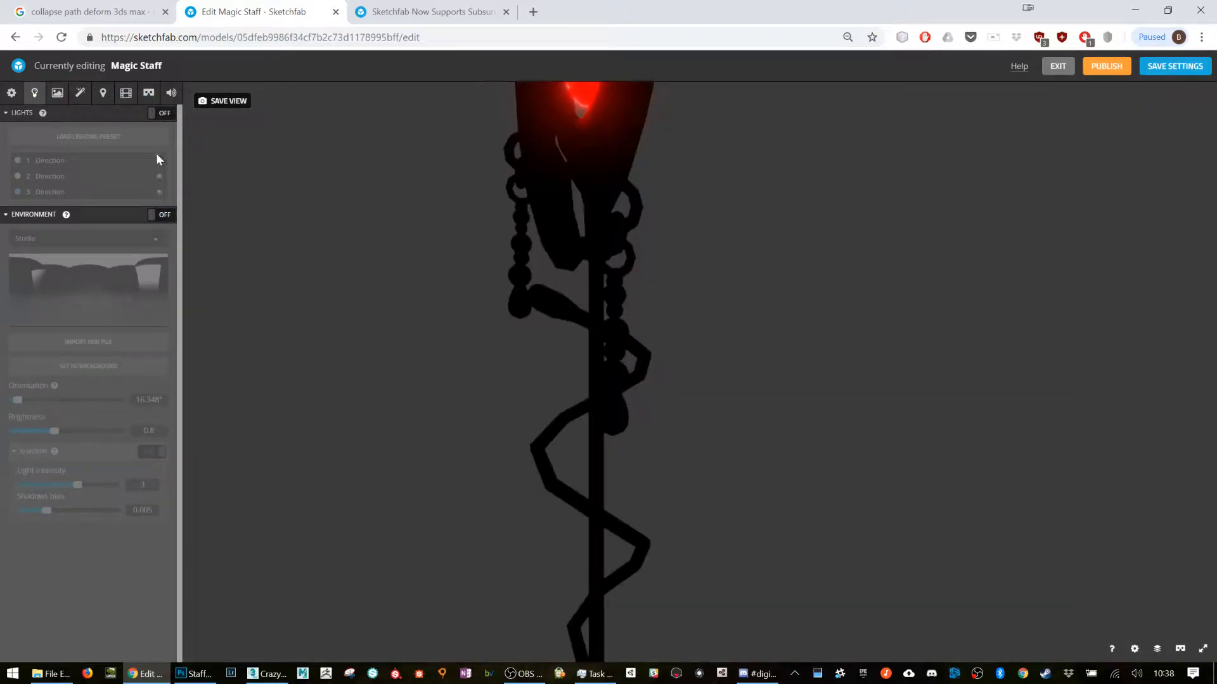
left_click(164, 118)
left_click_drag(622, 273, 772, 349)
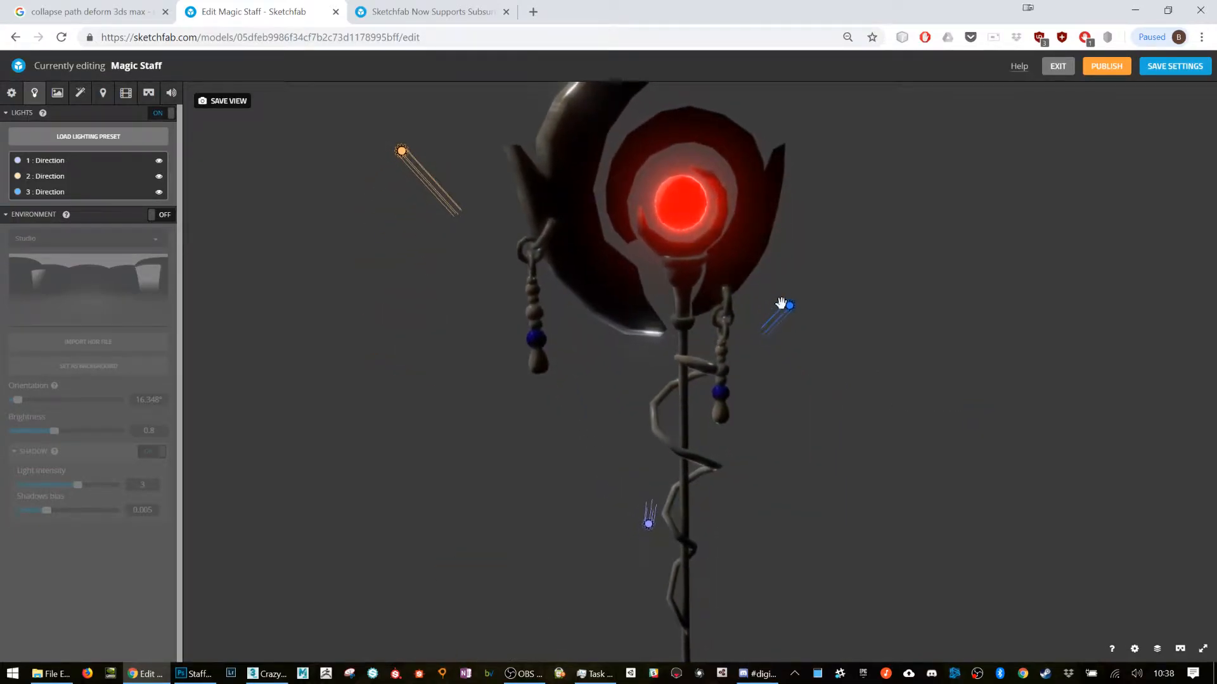
Step: Try the Evil Genius lighting preset on the staff, and replace it with the Fairy Camp preset
left_click(90, 161)
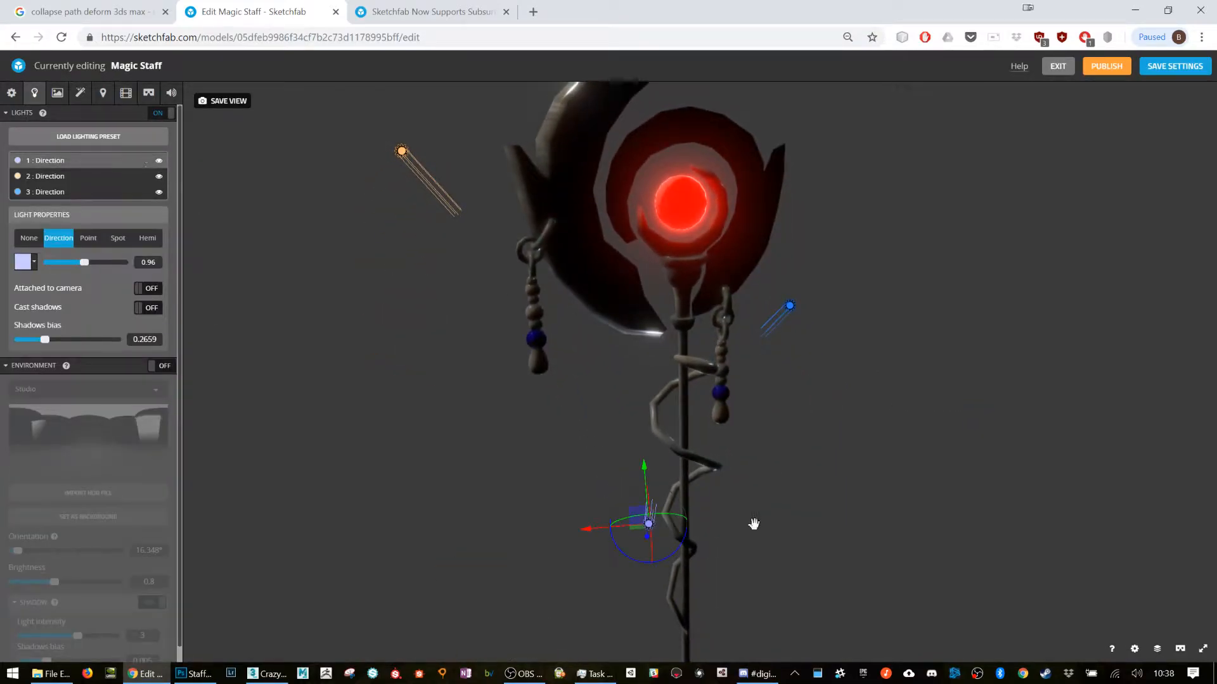
left_click(77, 130)
left_click(516, 399)
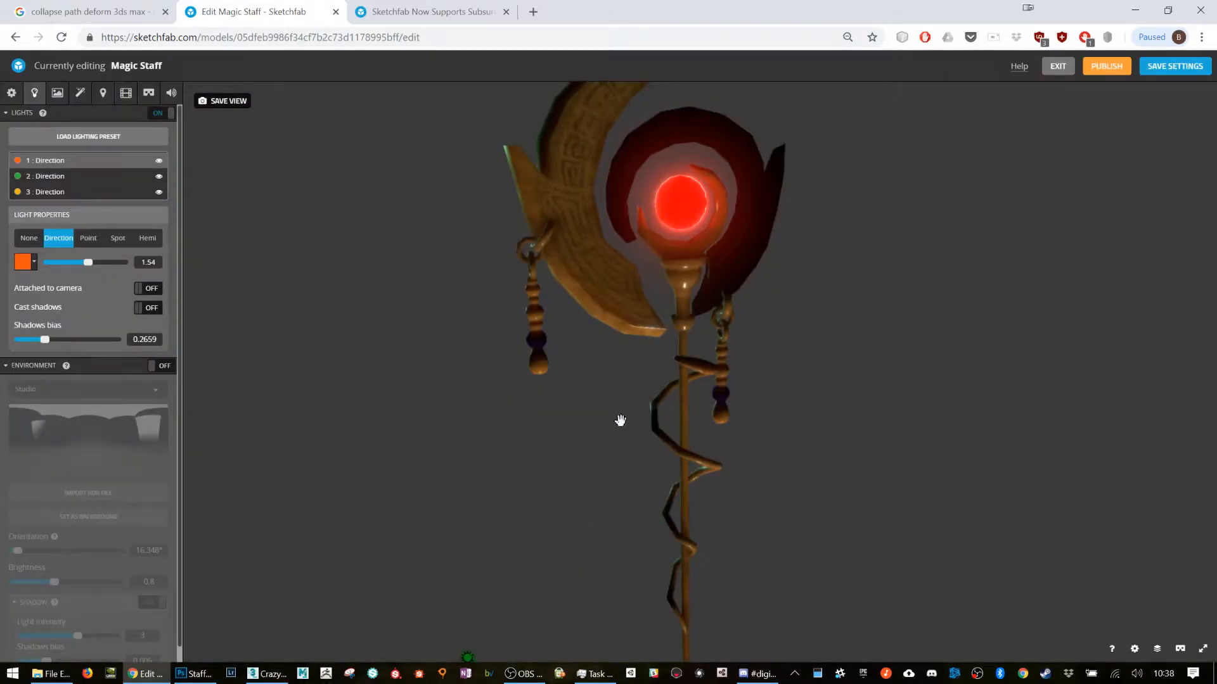
left_click(97, 134)
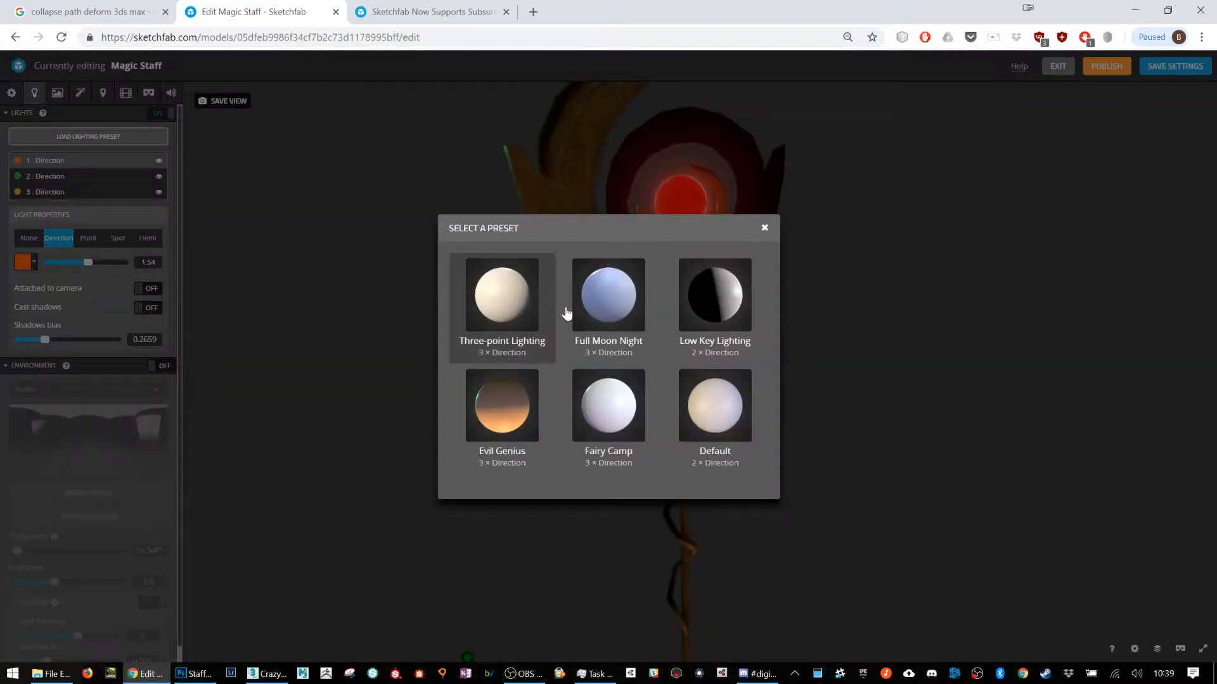
left_click(626, 405)
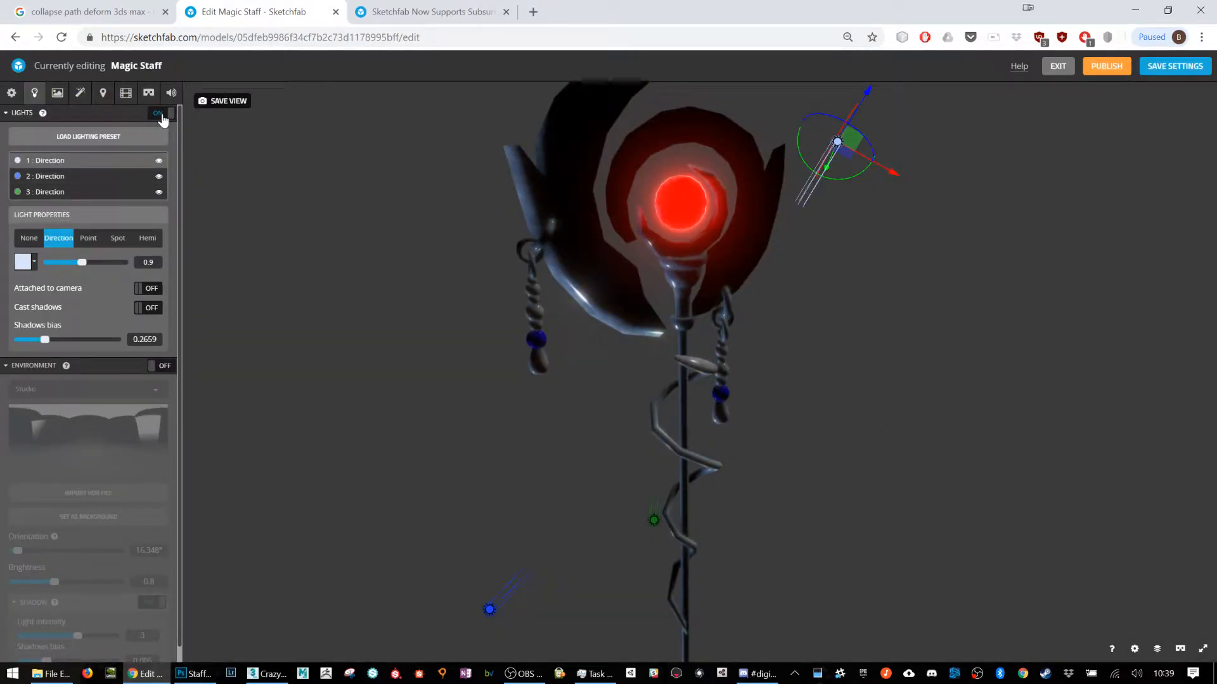
Step: Turn the environment lighting back on, change it to Pine Tree Arch and set its brightness to 0.7781
left_click(167, 367)
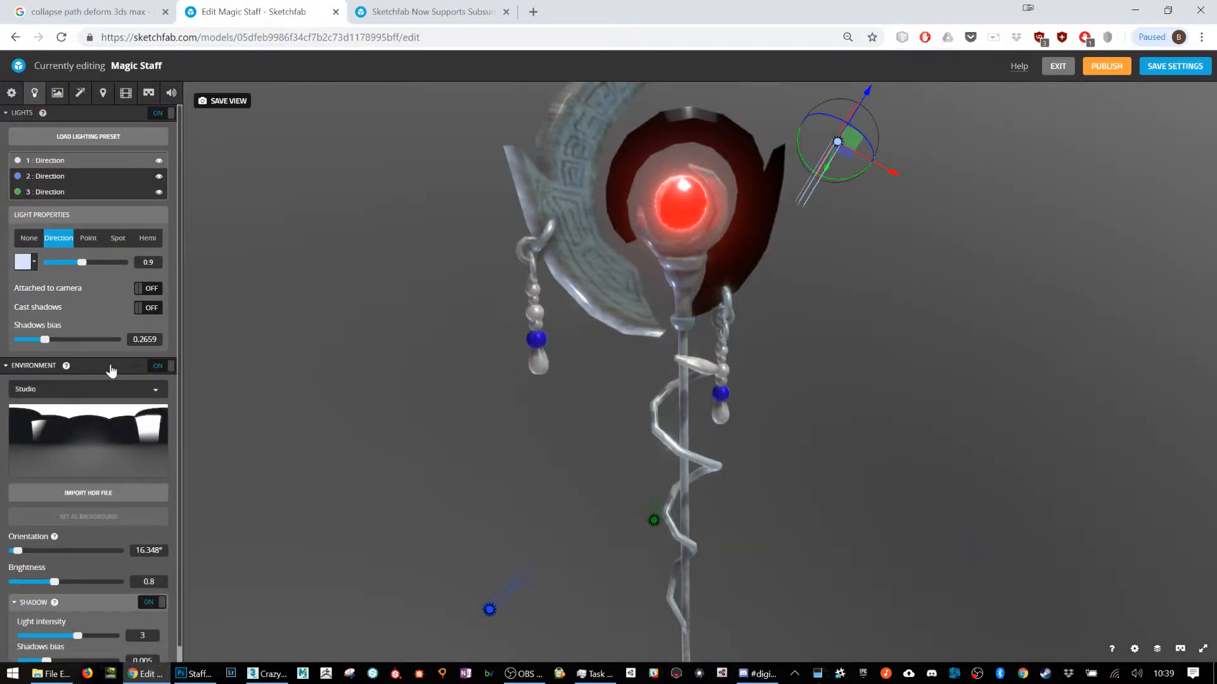
left_click(135, 393)
scroll(120, 480, "down", 2)
scroll(81, 514, "down", 4)
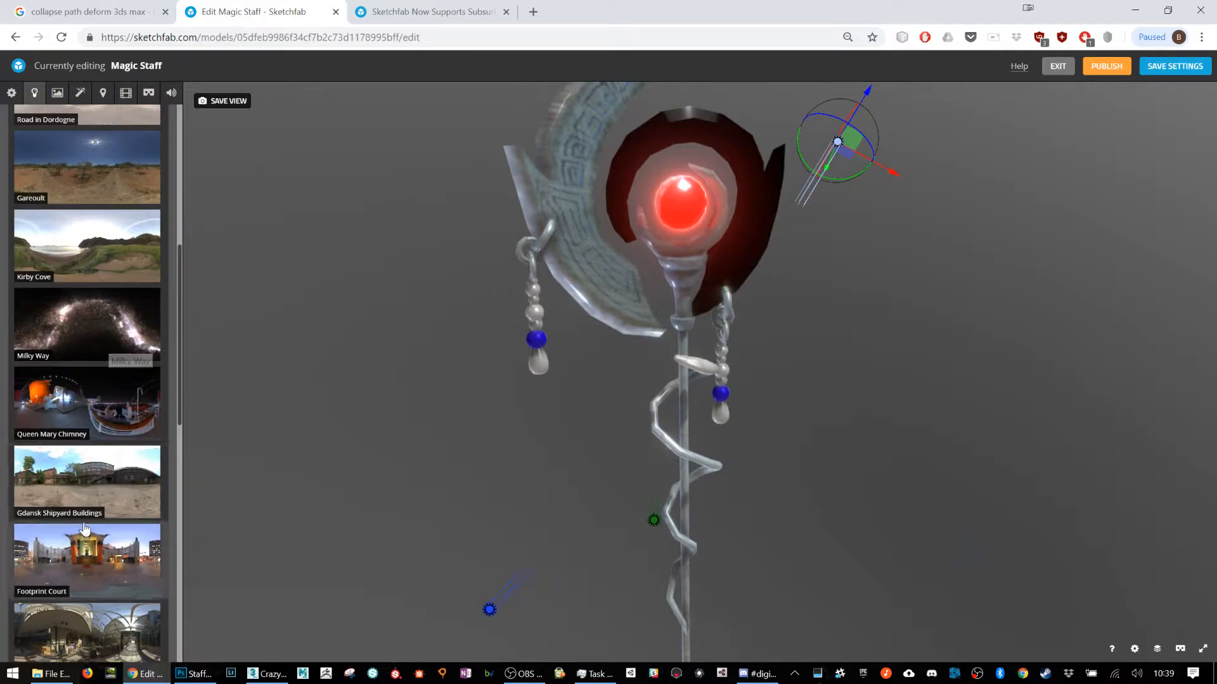
scroll(99, 540, "down", 10)
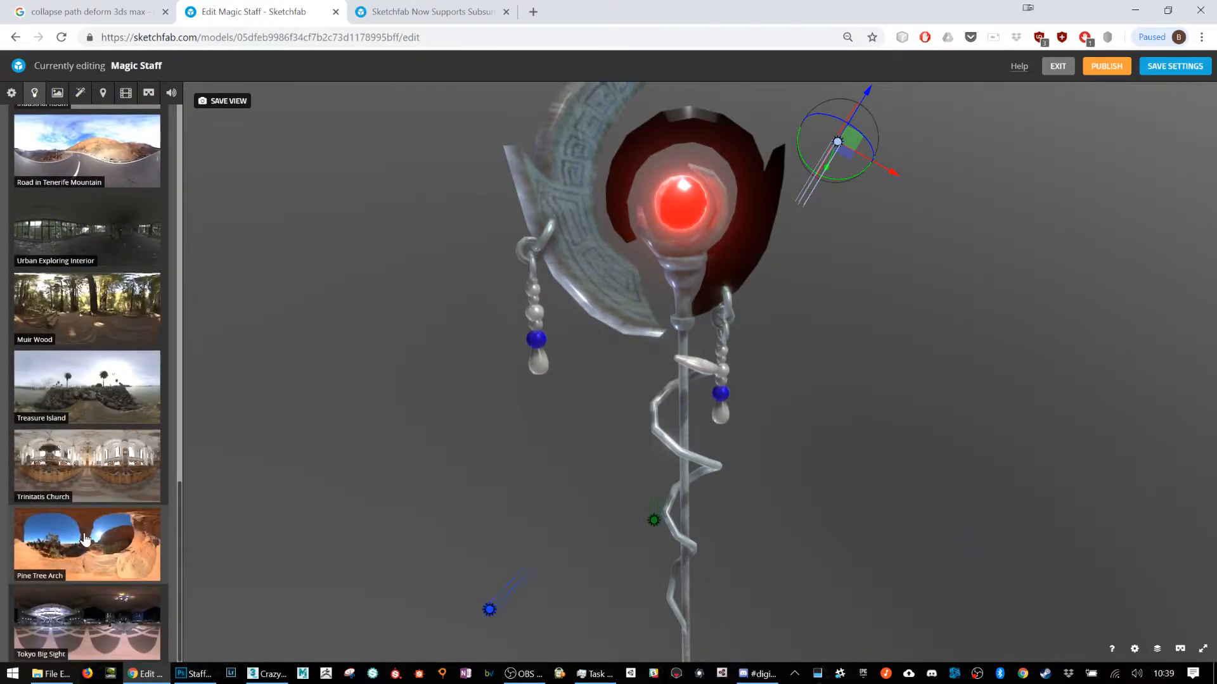
left_click(98, 544)
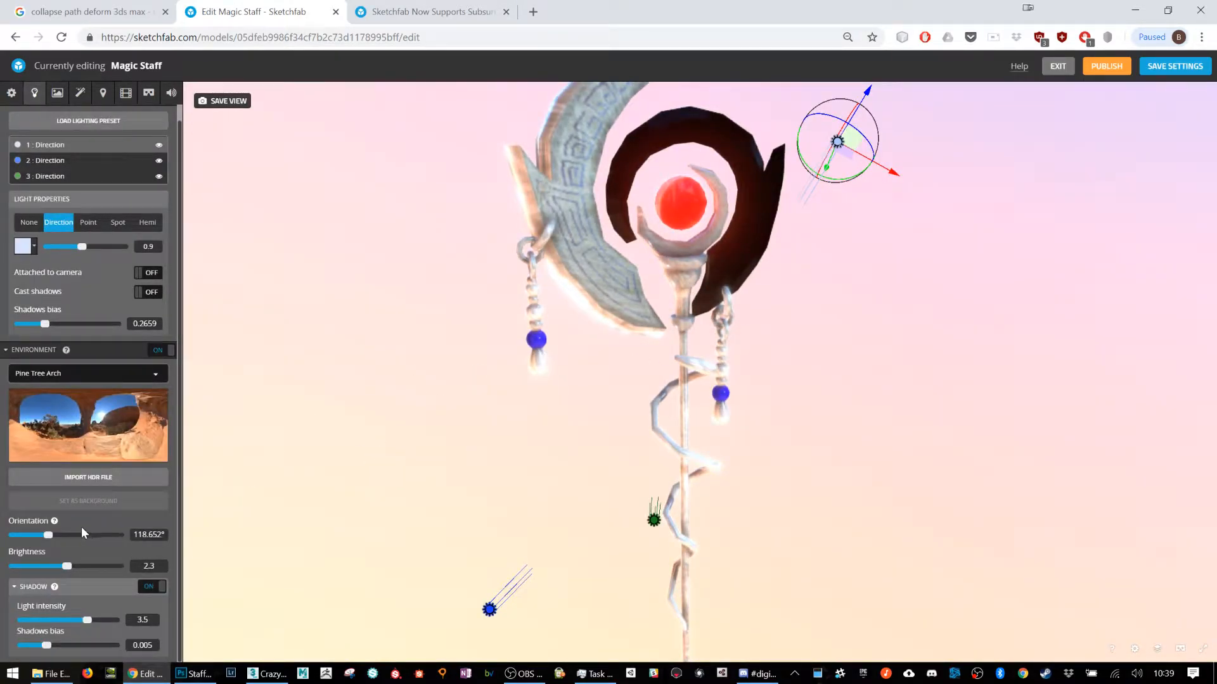
mouse_move(69, 571)
left_mouse_down()
mouse_move(33, 571)
mouse_move(55, 571)
left_mouse_up()
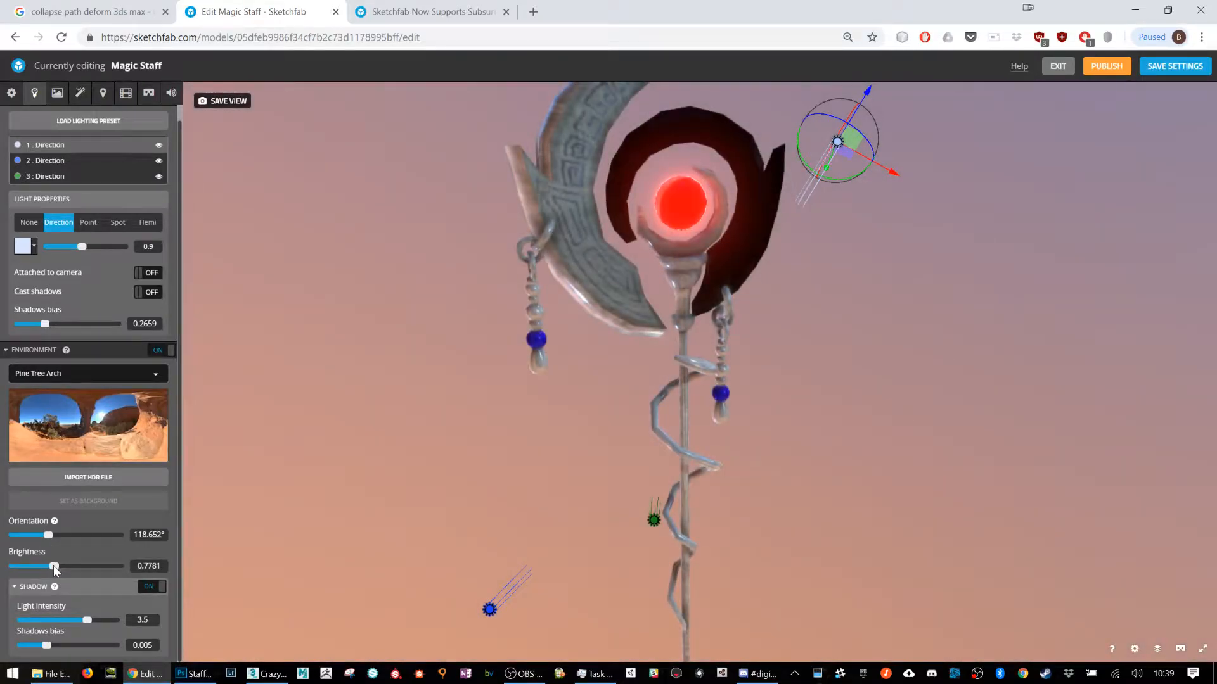
Step: Try the Tokyo Big Sight, Trinitatis Church, Road in Tenerife Mountain and Milky Way environments on the staff
left_click(92, 372)
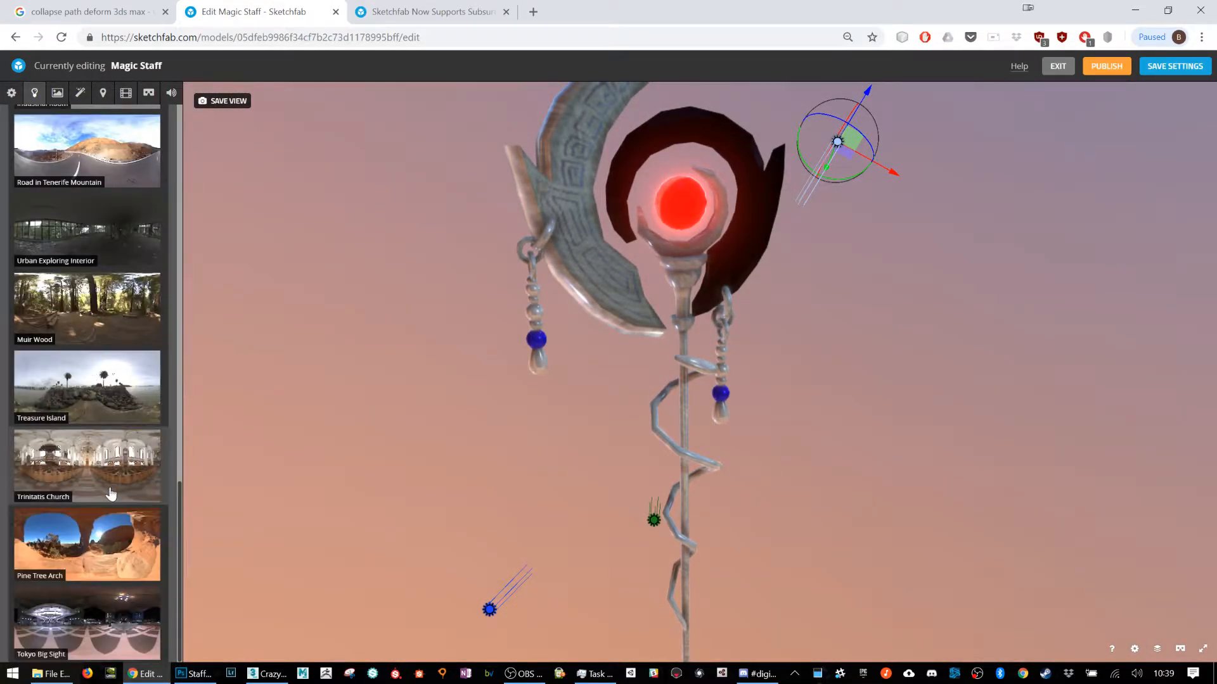
left_click(102, 613)
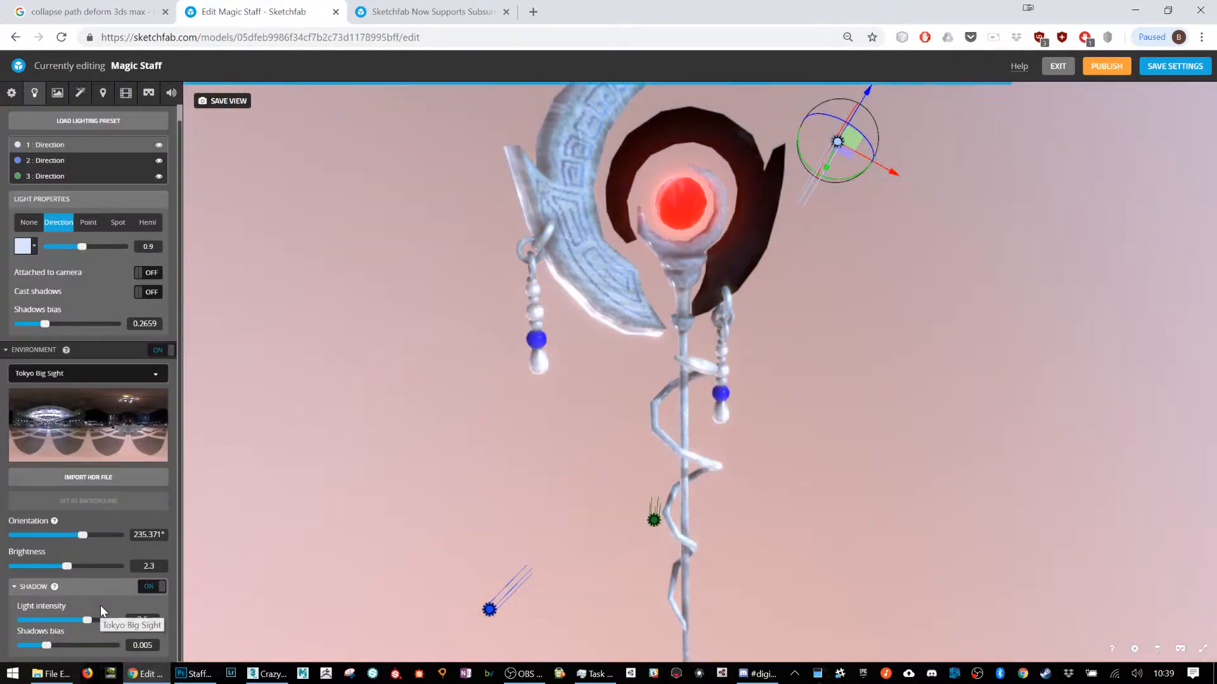
left_click(98, 379)
left_click(111, 392)
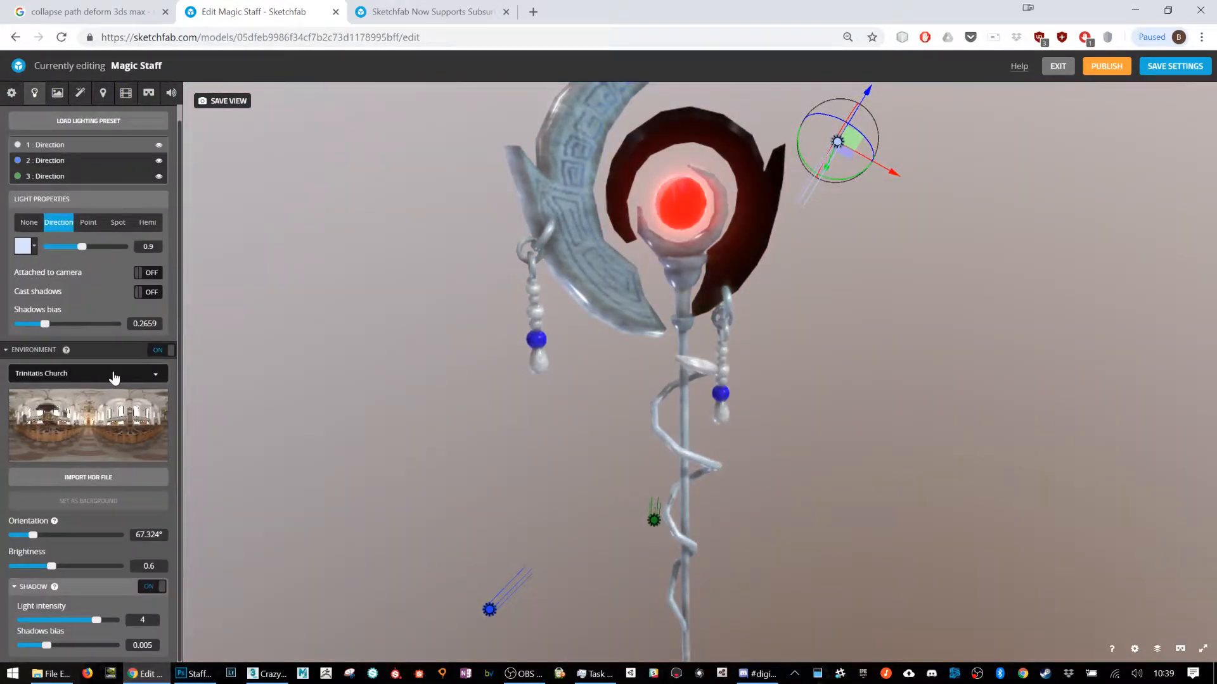
left_click(115, 378)
scroll(115, 390, "down", 3)
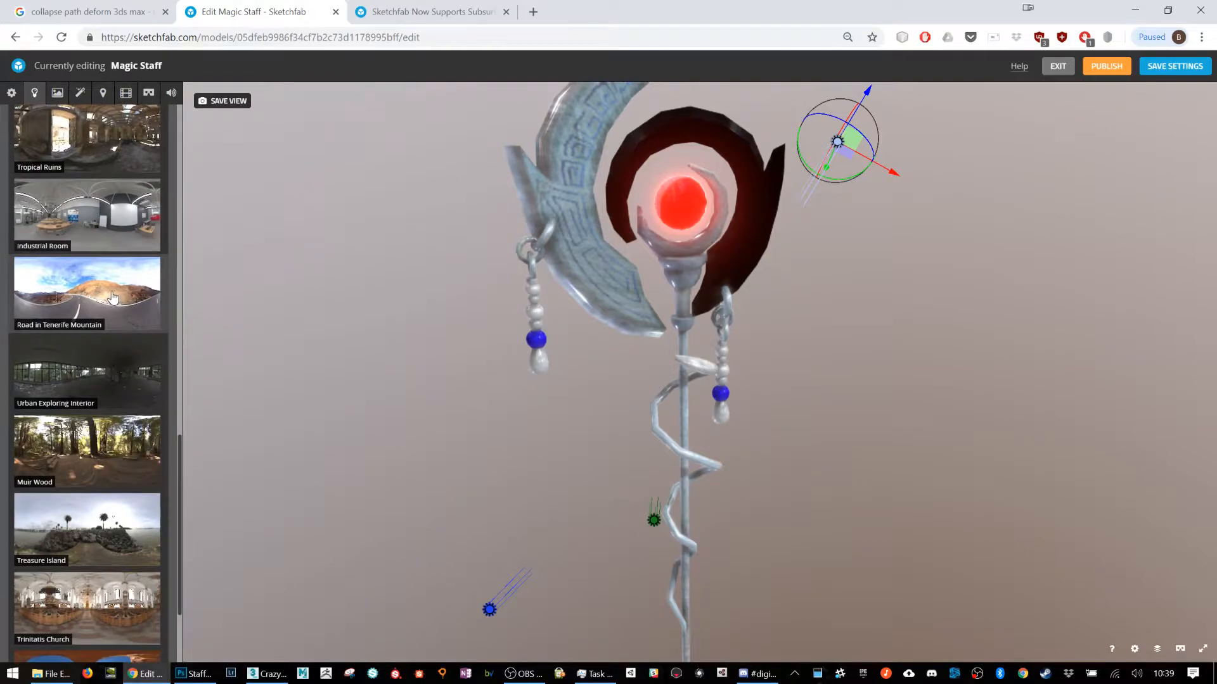
left_click(113, 298)
left_click(98, 379)
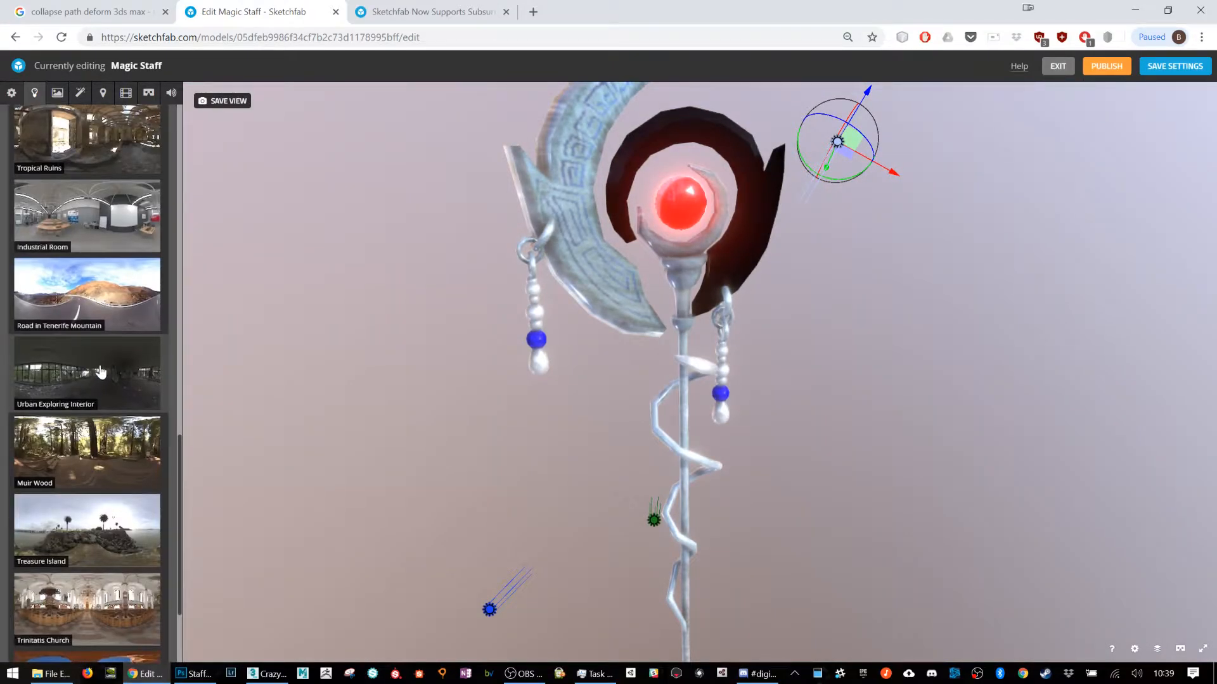
scroll(100, 372, "up", 5)
left_click(109, 610)
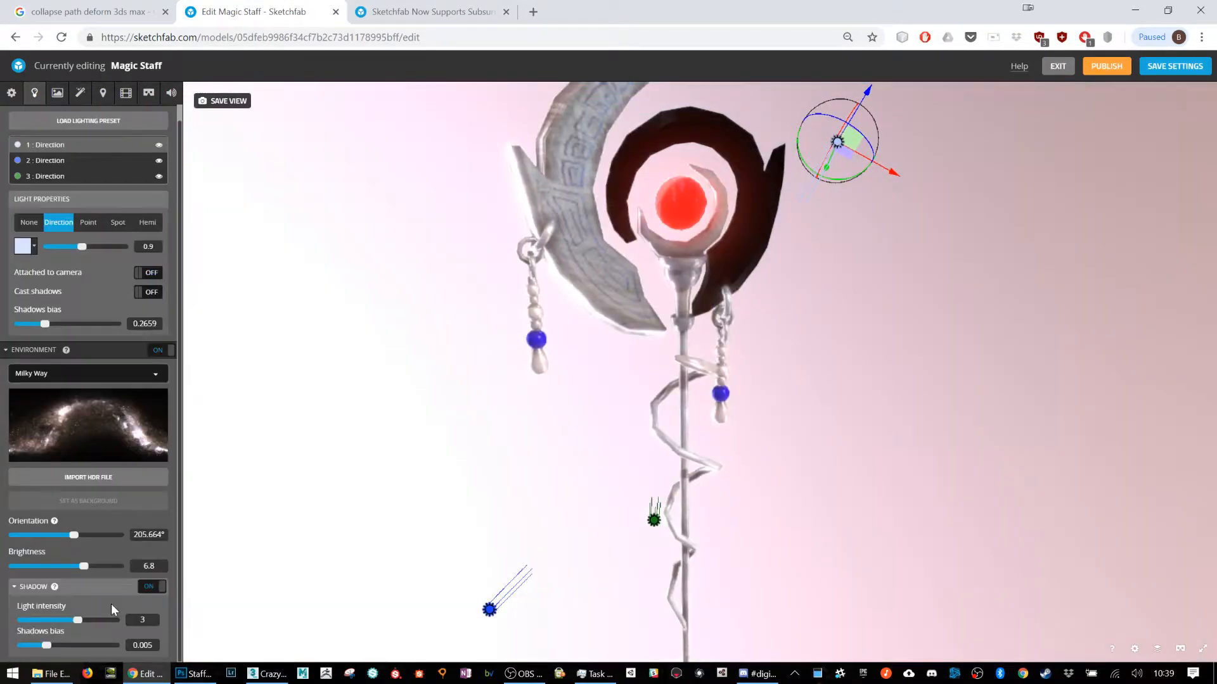
Step: Change the environment to Studio, with brightness 0.739 and a shadow light intensity of 4.8
left_click(108, 378)
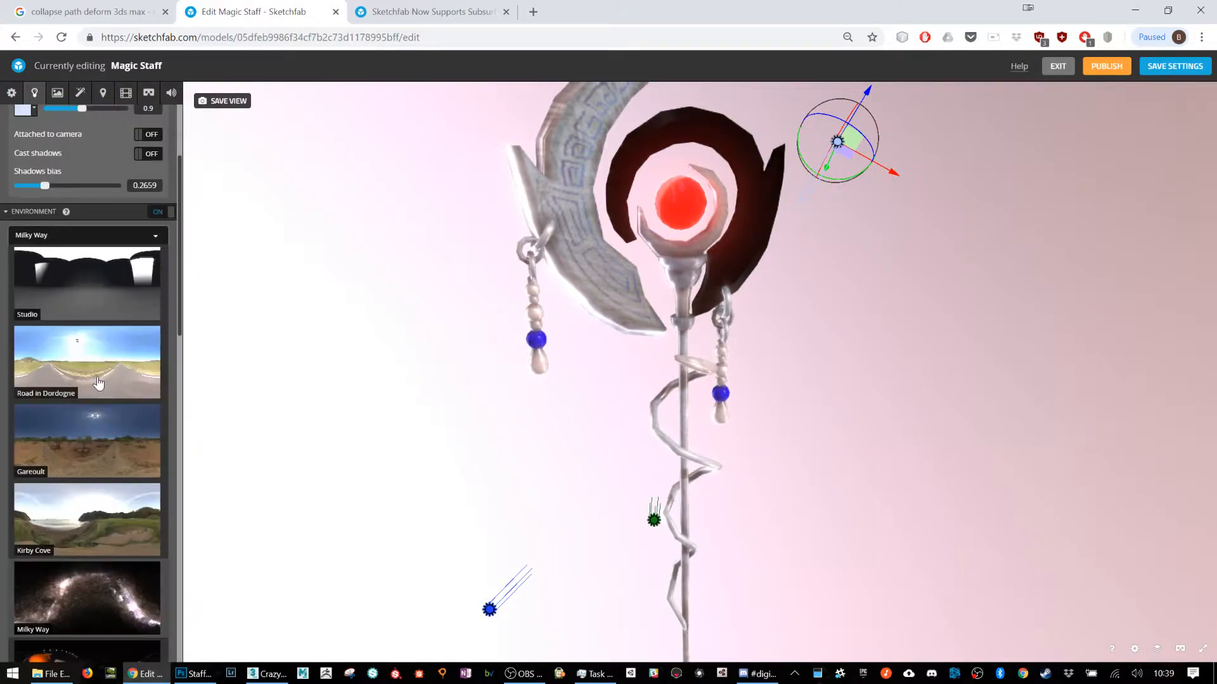
left_click(83, 258)
mouse_move(53, 566)
left_mouse_down()
mouse_move(39, 565)
mouse_move(54, 566)
left_mouse_up()
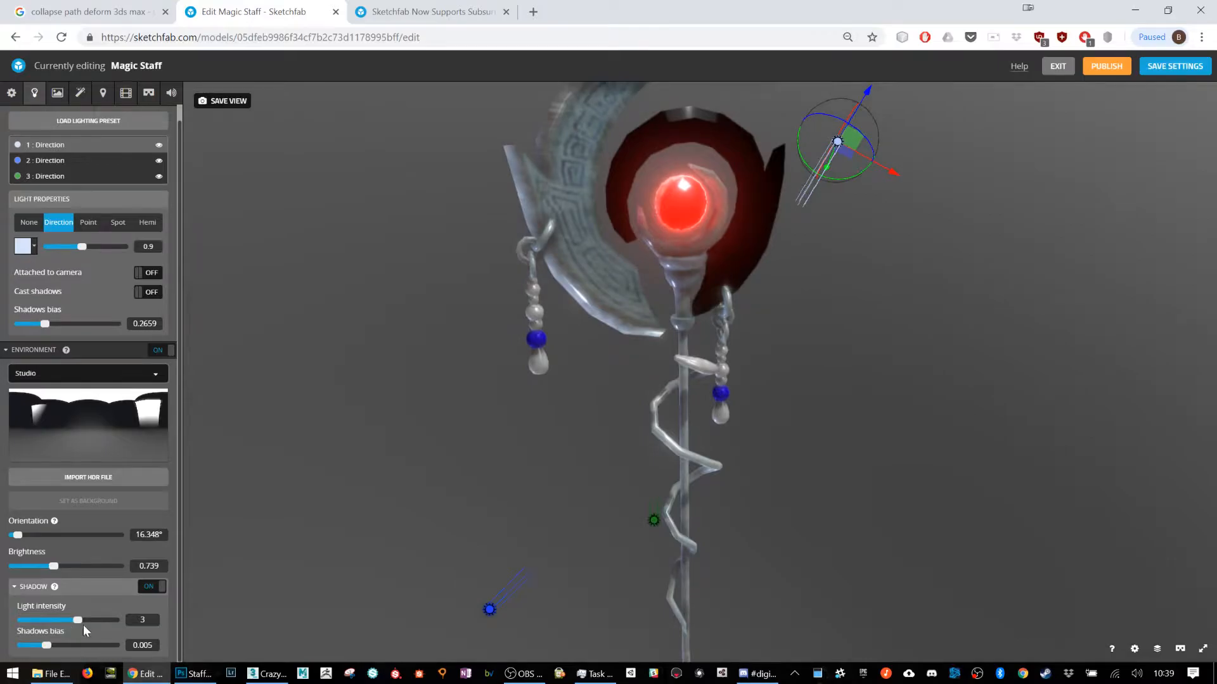
left_click_drag(79, 619, 116, 623)
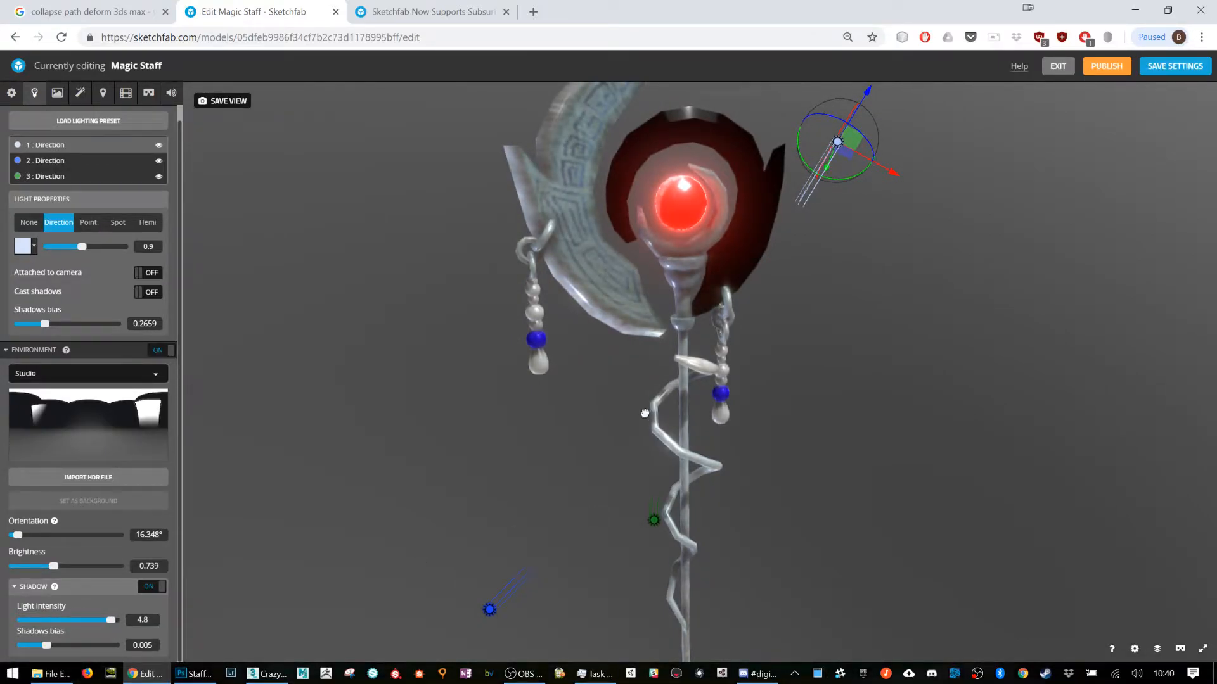
scroll(646, 413, "down", 5)
scroll(674, 463, "up", 2)
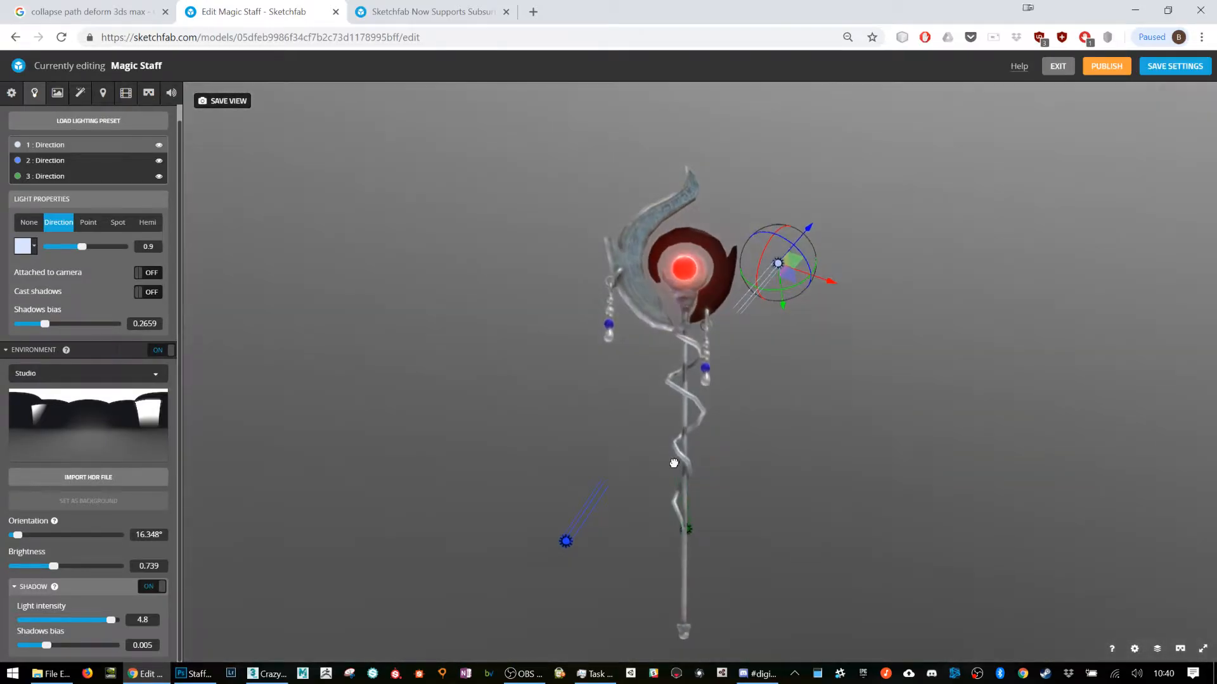
Step: Load the Default lighting preset and inspect the staff from another angle
left_click(107, 120)
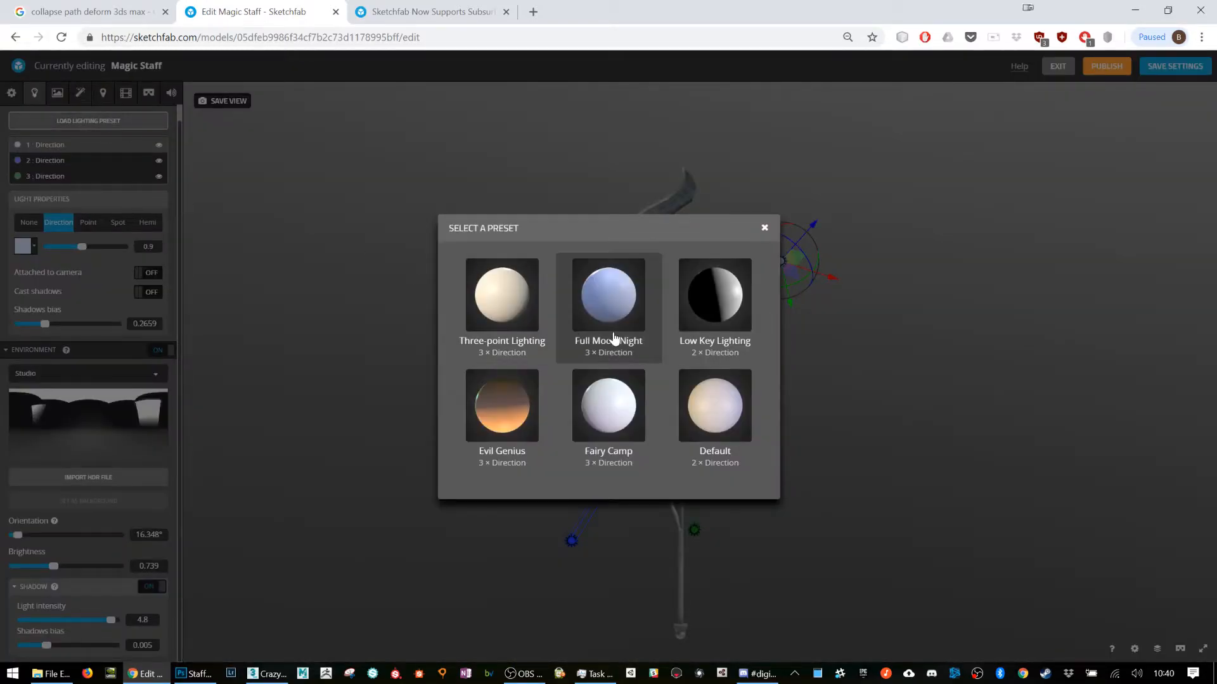
left_click(716, 431)
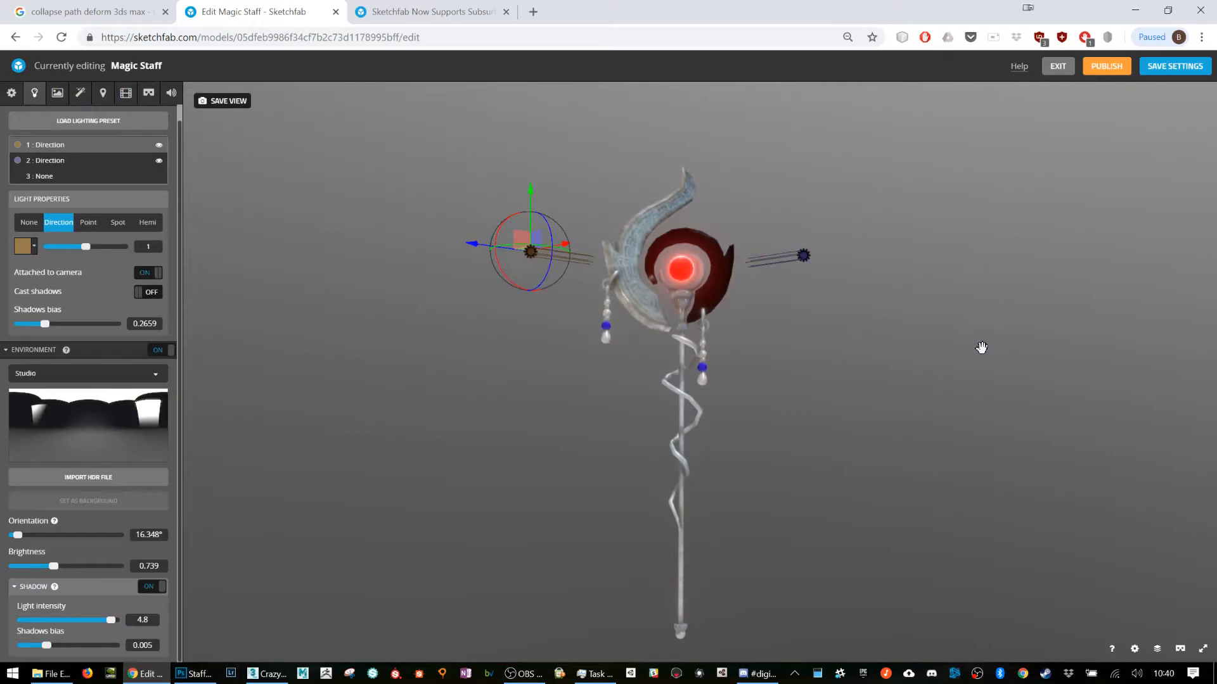
left_click_drag(836, 348, 764, 342)
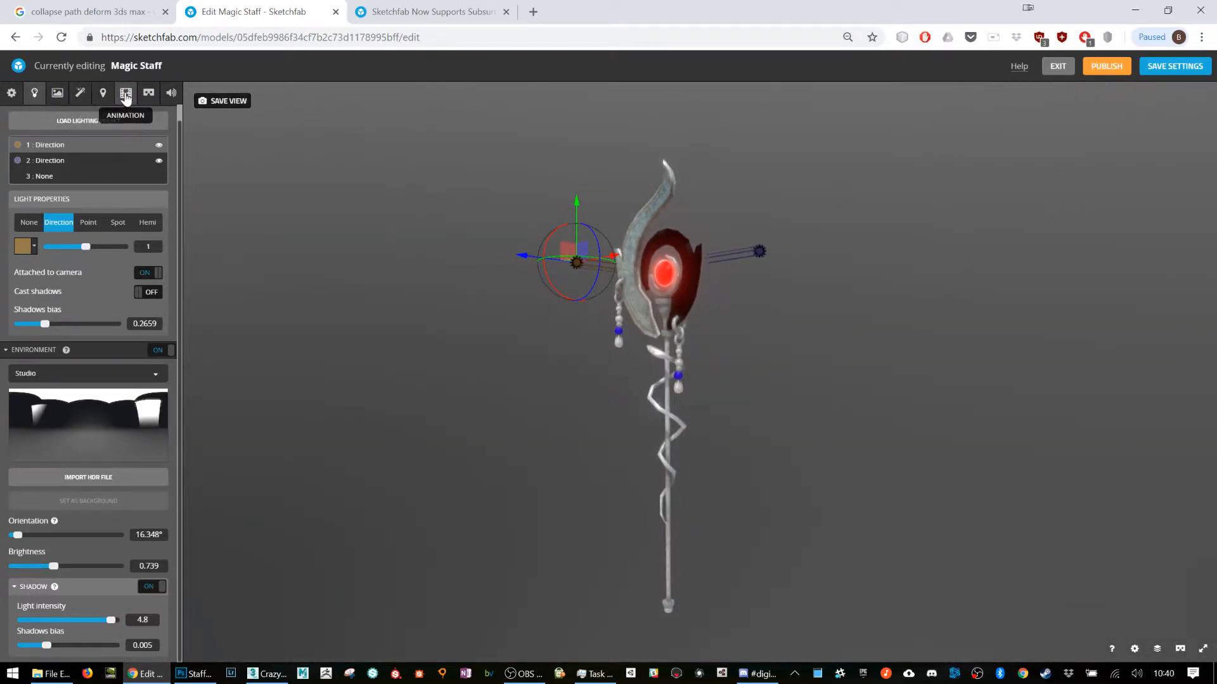
Step: In the virtual reality settings, set the world scale to 1.6587 and the floor level to -0.58 m, and compare the staff with the character
left_click(80, 93)
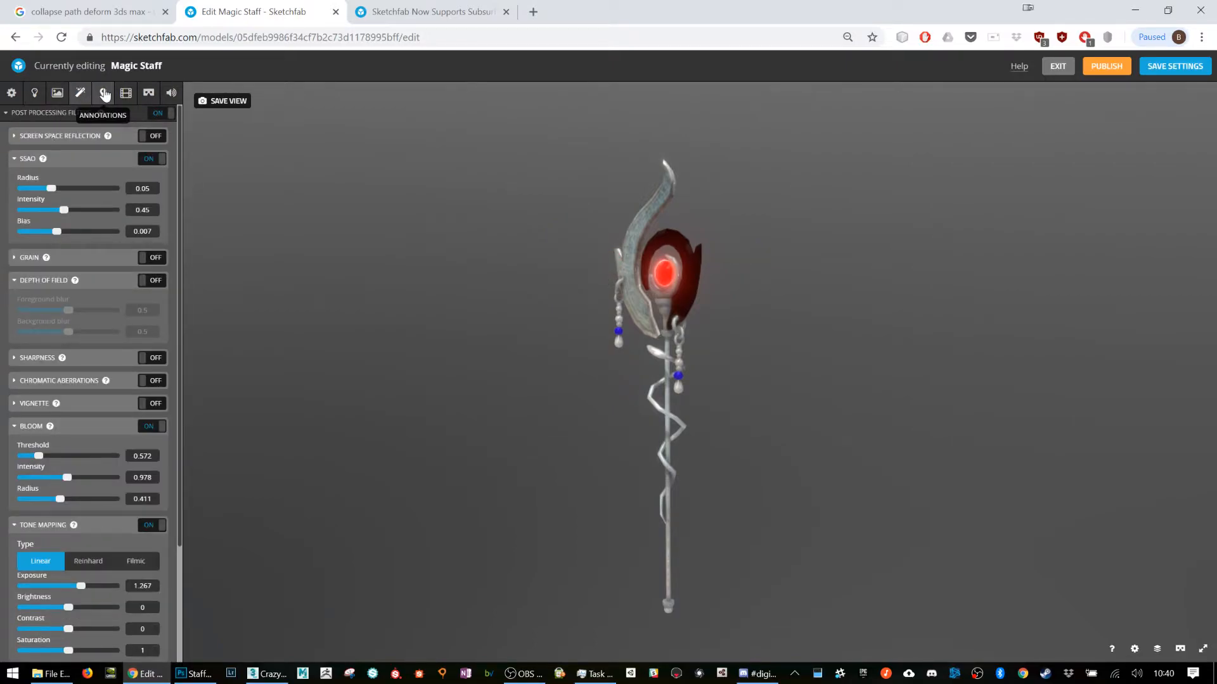
left_click(148, 92)
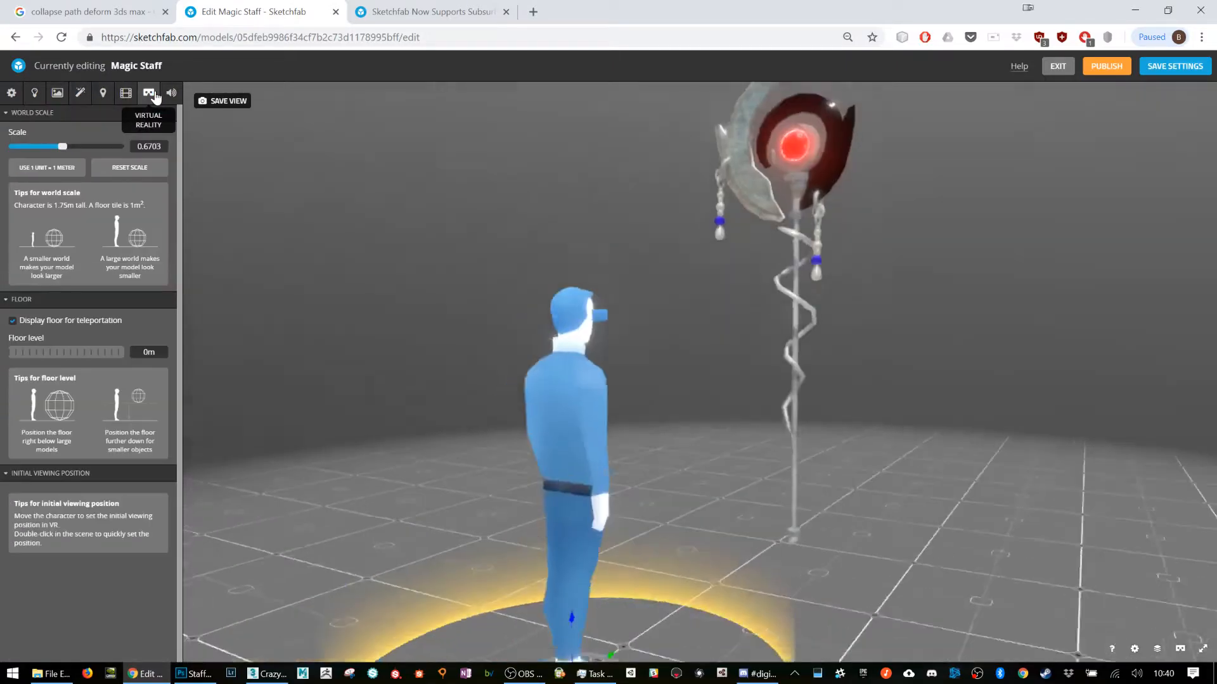
mouse_move(687, 329)
left_mouse_down()
mouse_move(798, 336)
mouse_move(686, 312)
left_mouse_up()
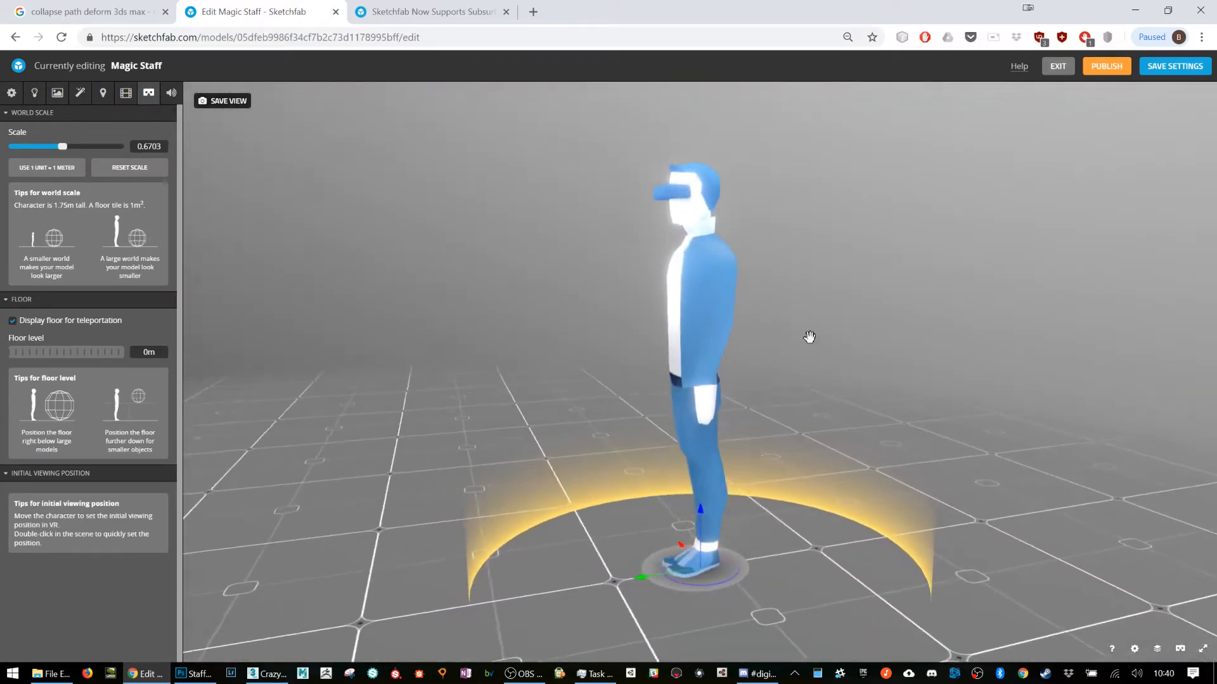
scroll(686, 312, "down", 5)
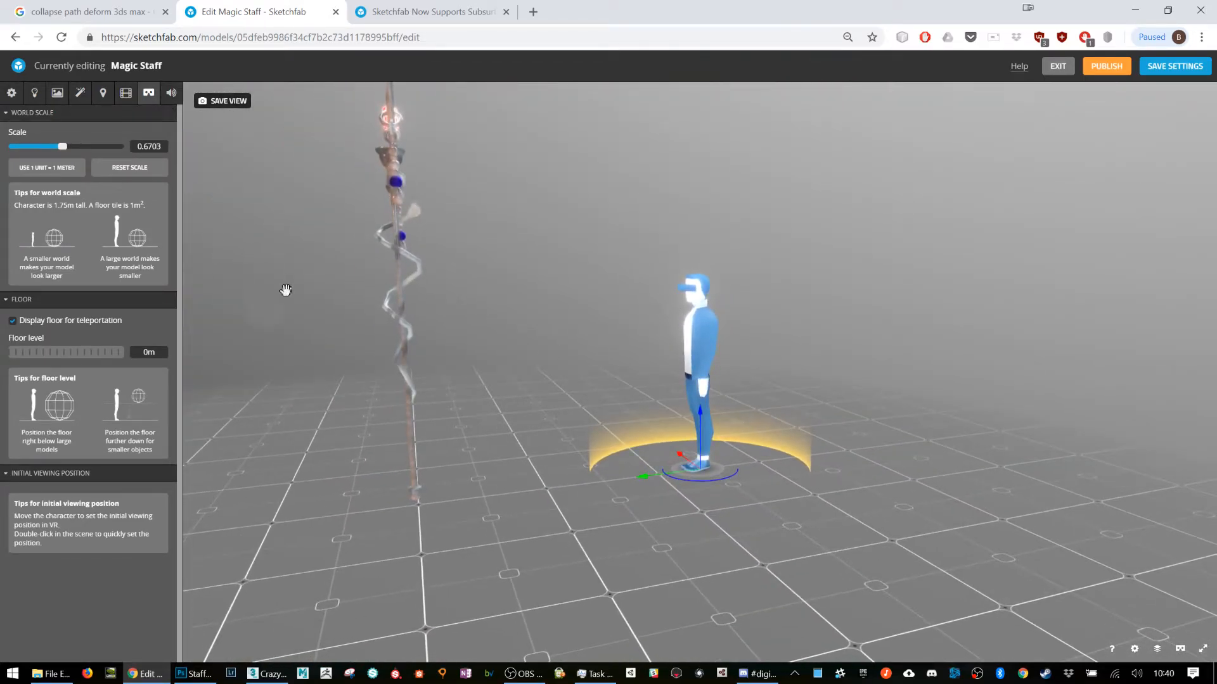
left_click_drag(73, 147, 78, 143)
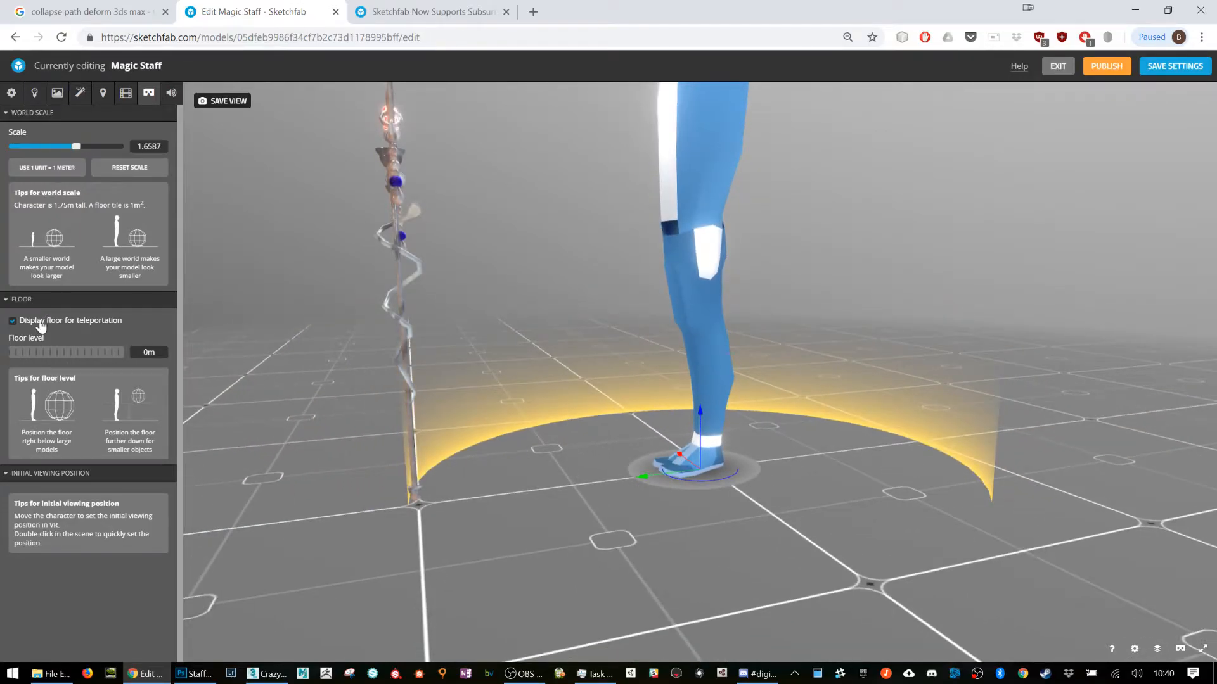
left_click_drag(78, 349, 78, 349)
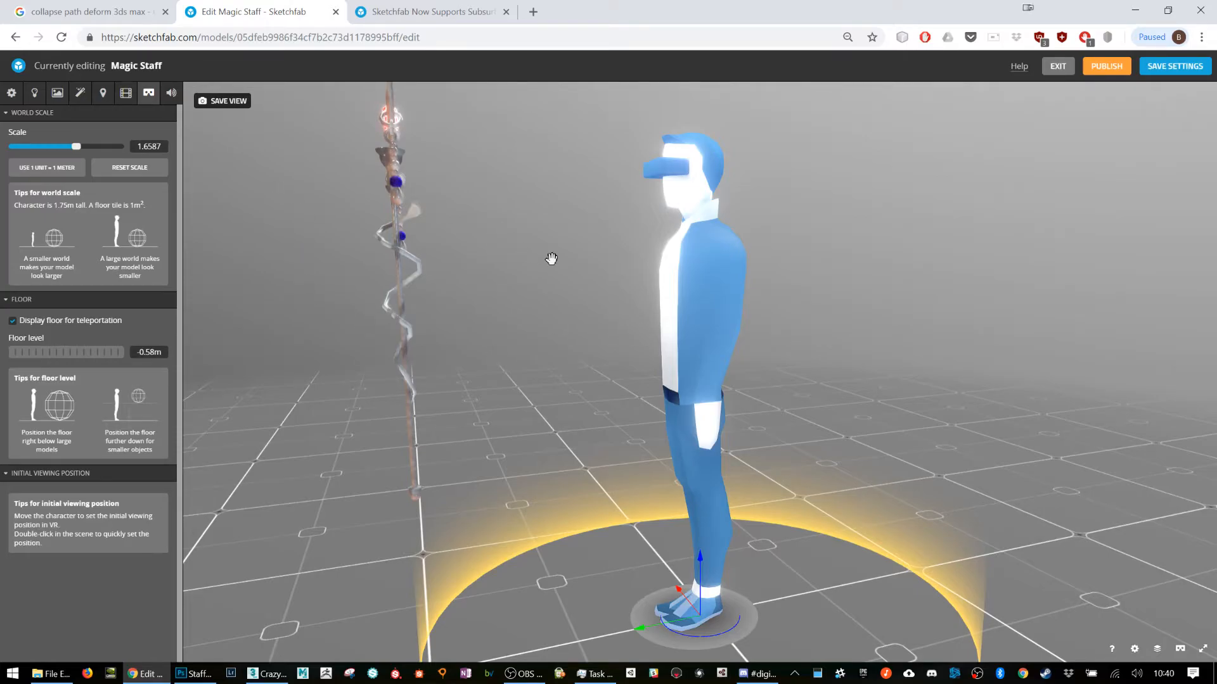
scroll(657, 326, "down", 3)
left_click_drag(614, 323, 637, 344)
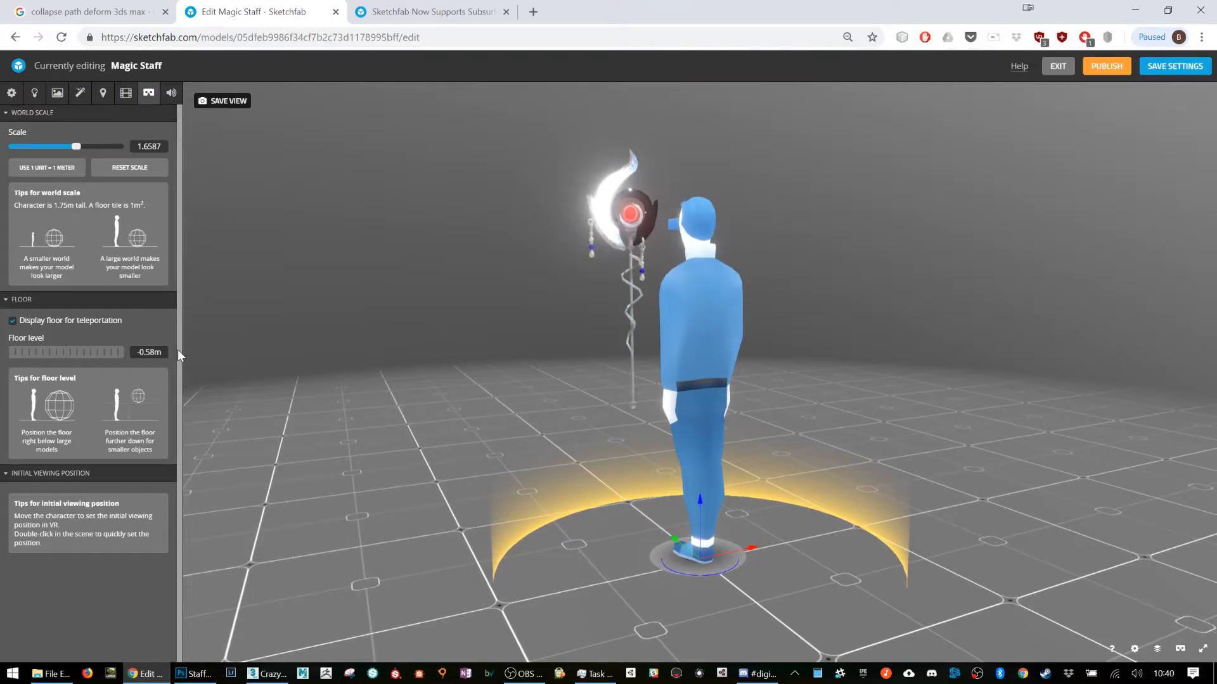
Step: Inspect the staff's mesh with the wireframe overlay in the scene settings, and turn the overlay off
left_click(175, 99)
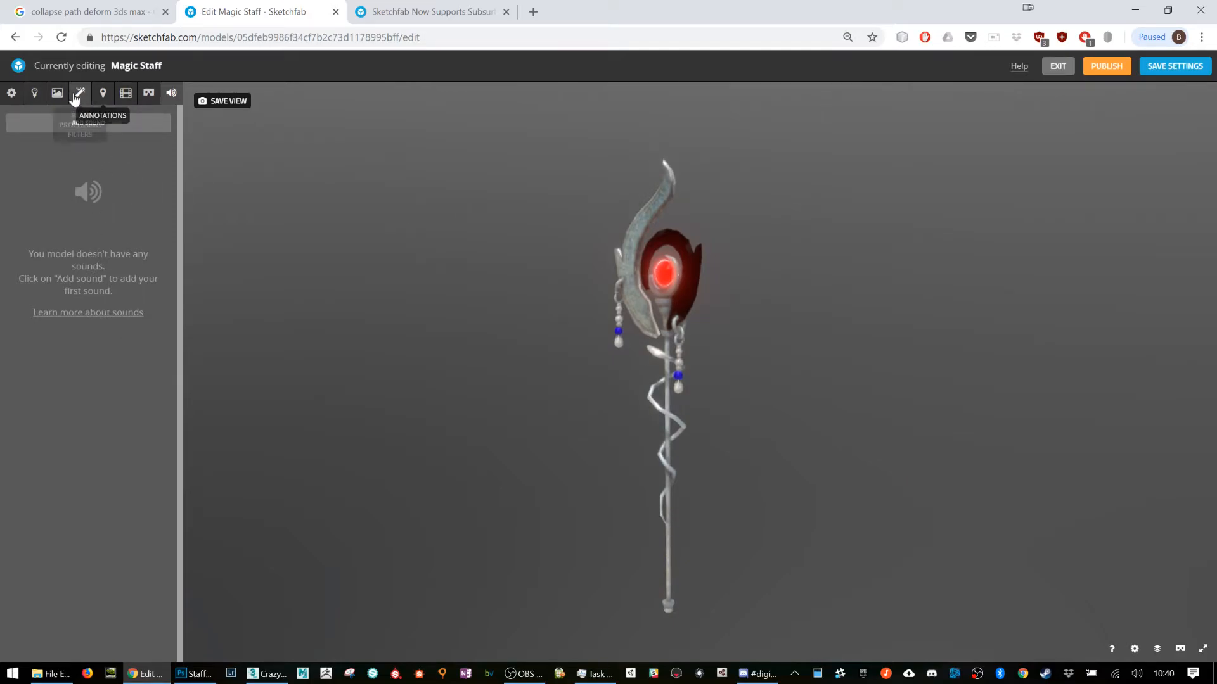
left_click(42, 100)
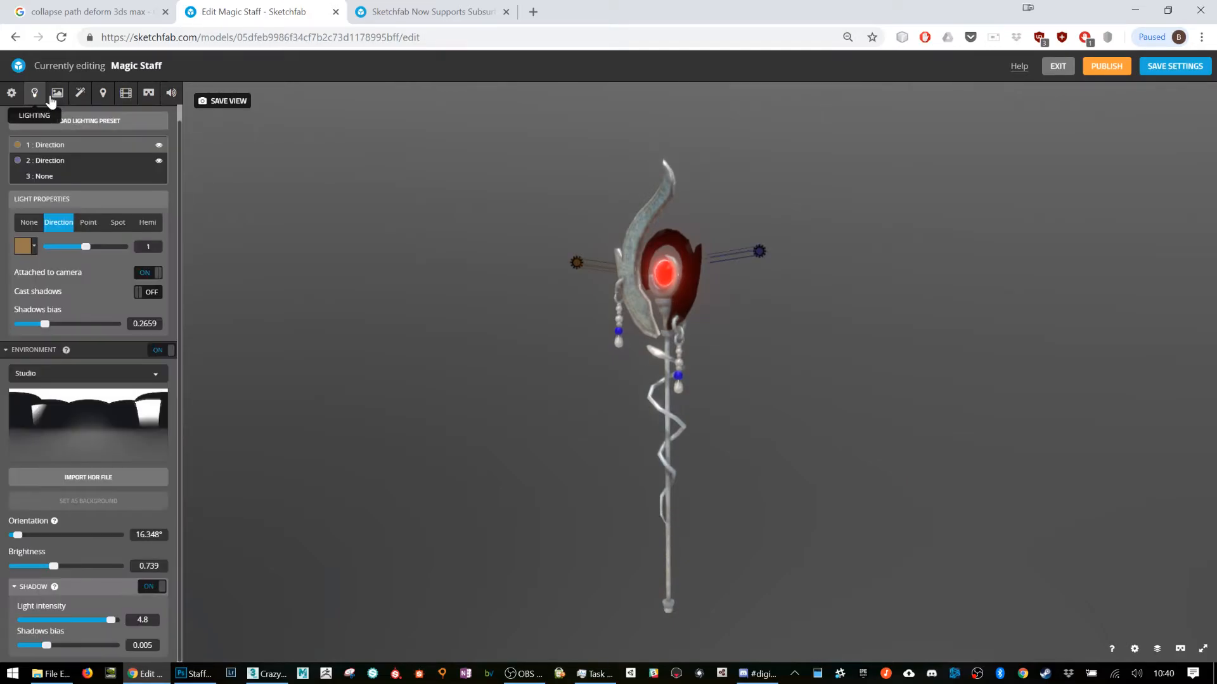
left_click(12, 93)
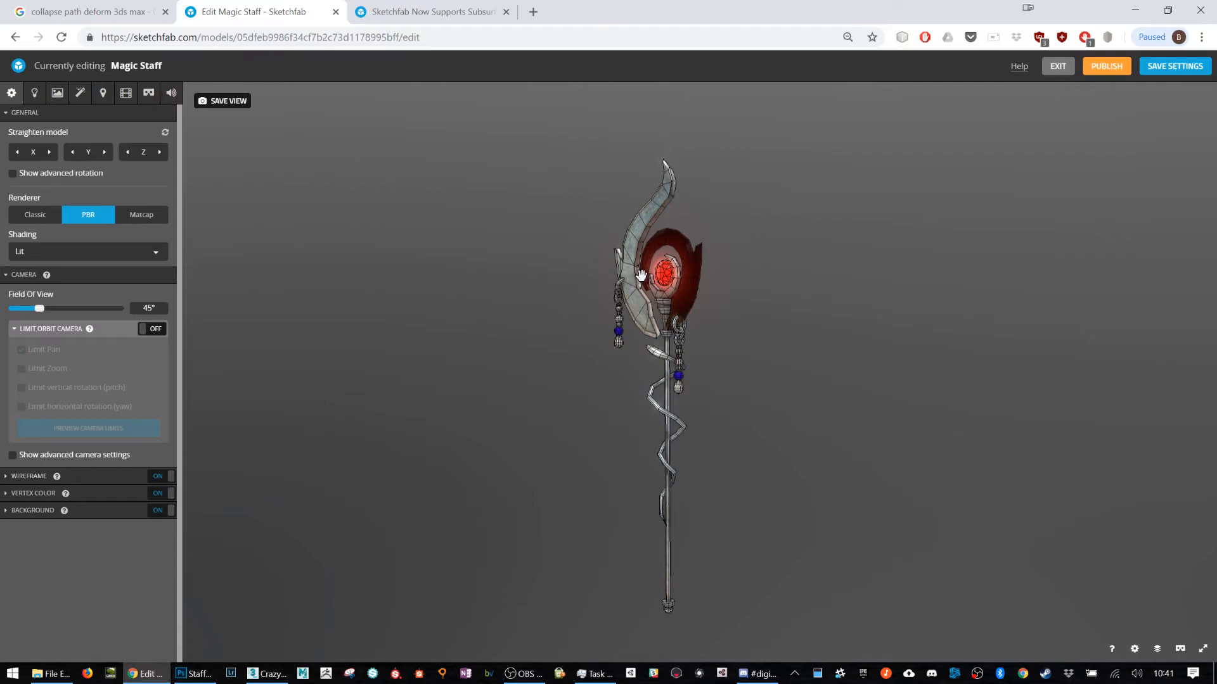
scroll(685, 273, "up", 4)
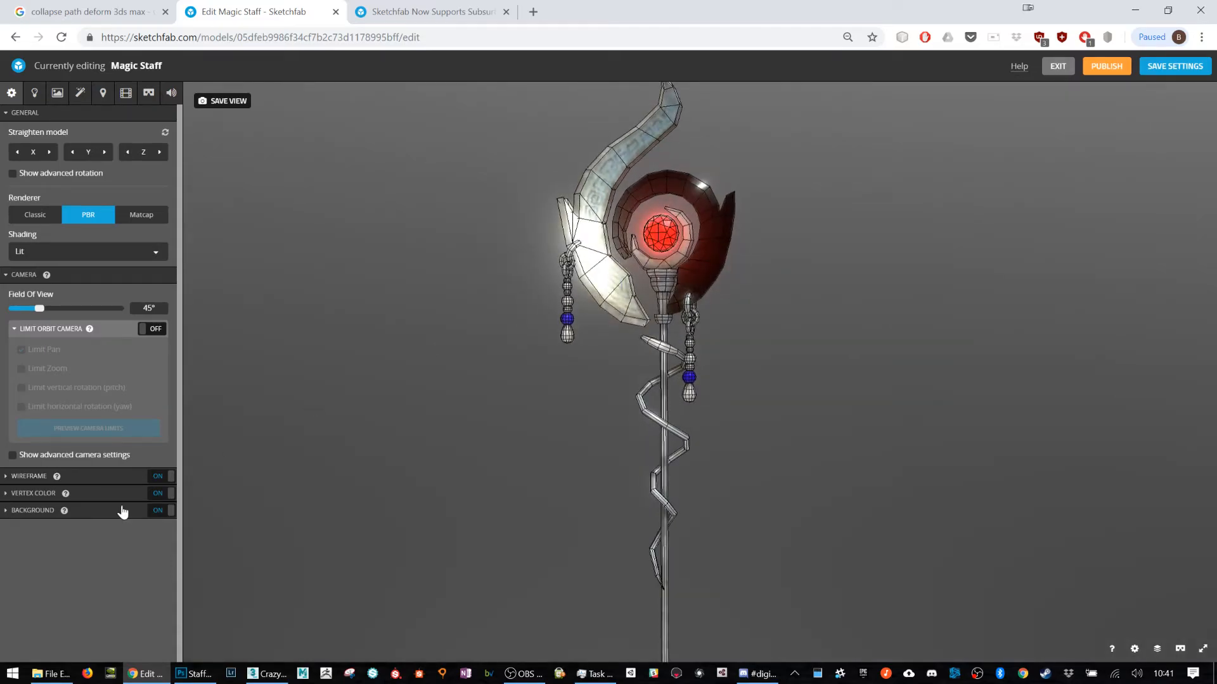
left_click(159, 476)
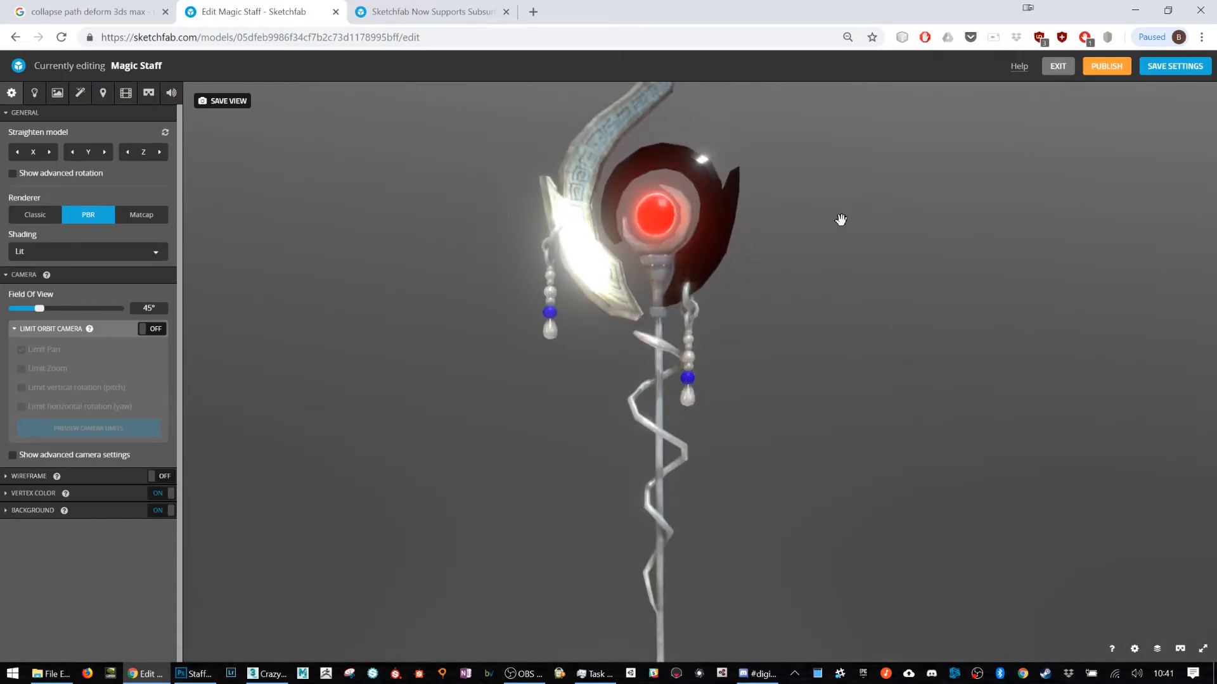
Step: Save a view of the staff from its reverse side, and publish the model before leaving the editor
scroll(688, 202, "up", 2)
left_click_drag(774, 248, 690, 258)
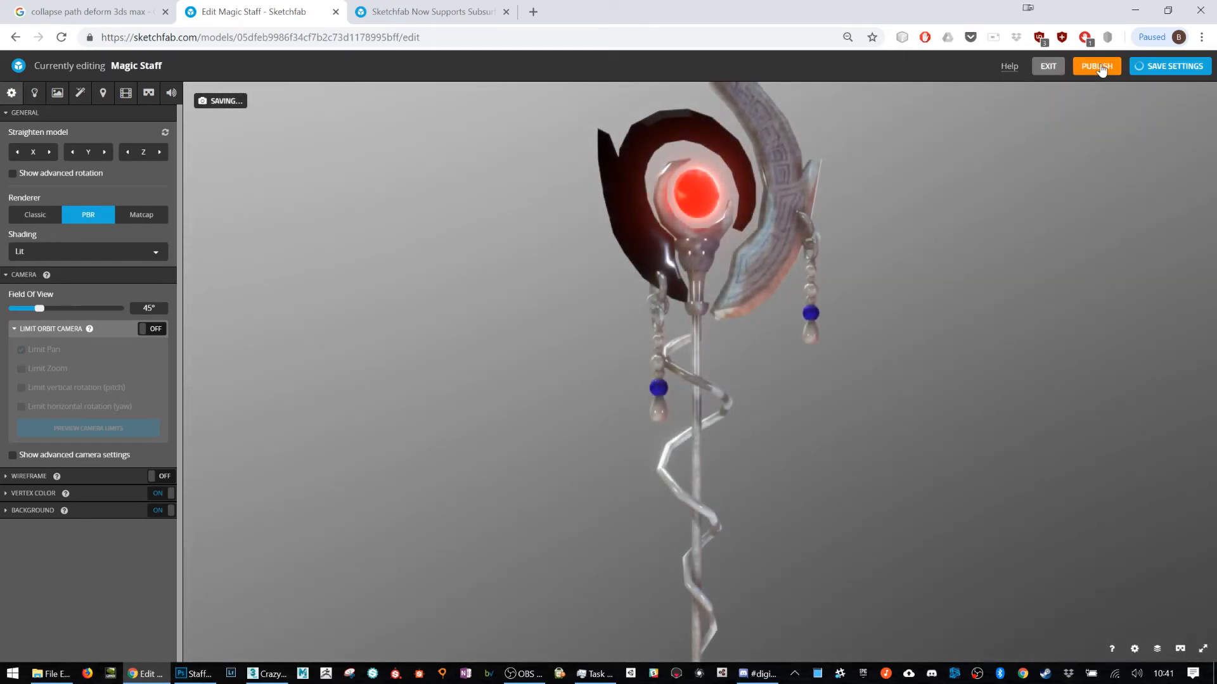
left_click(1096, 66)
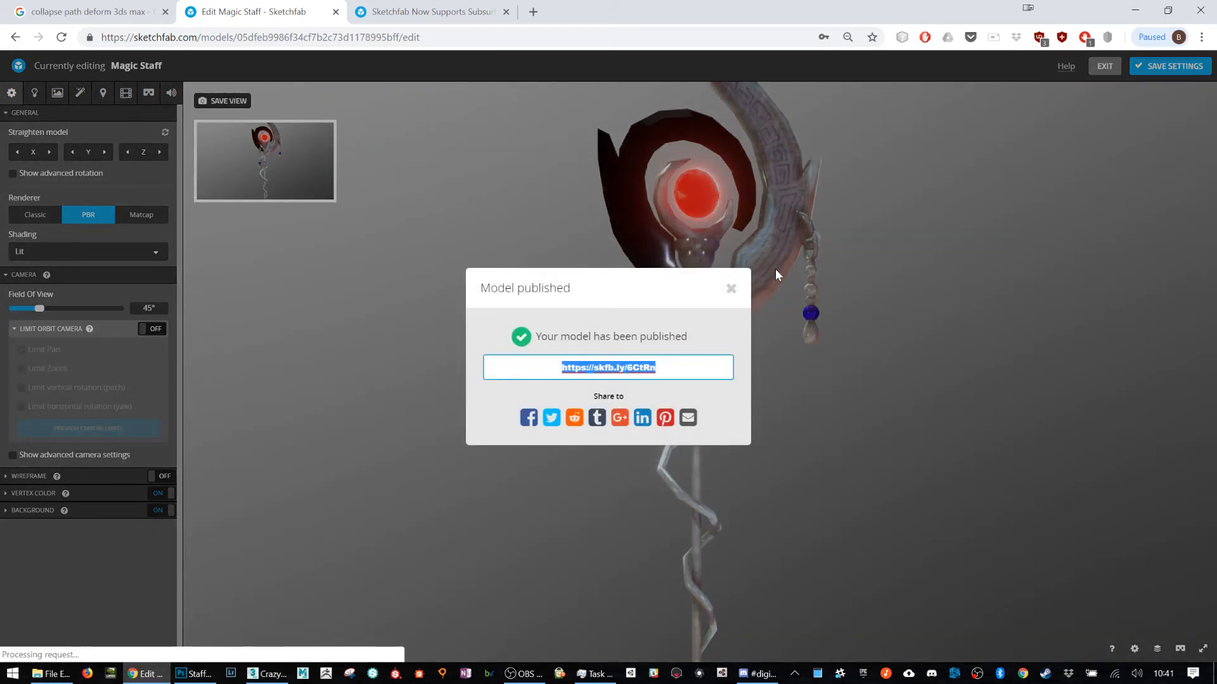
left_click(730, 288)
left_click(1115, 67)
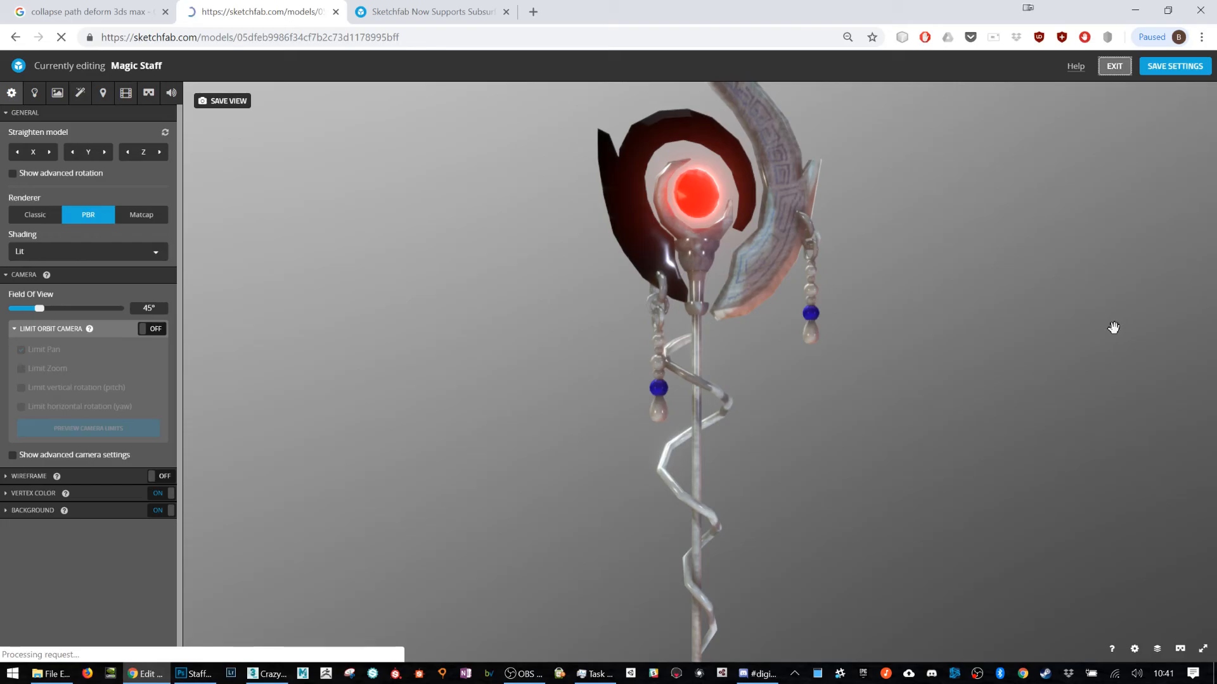